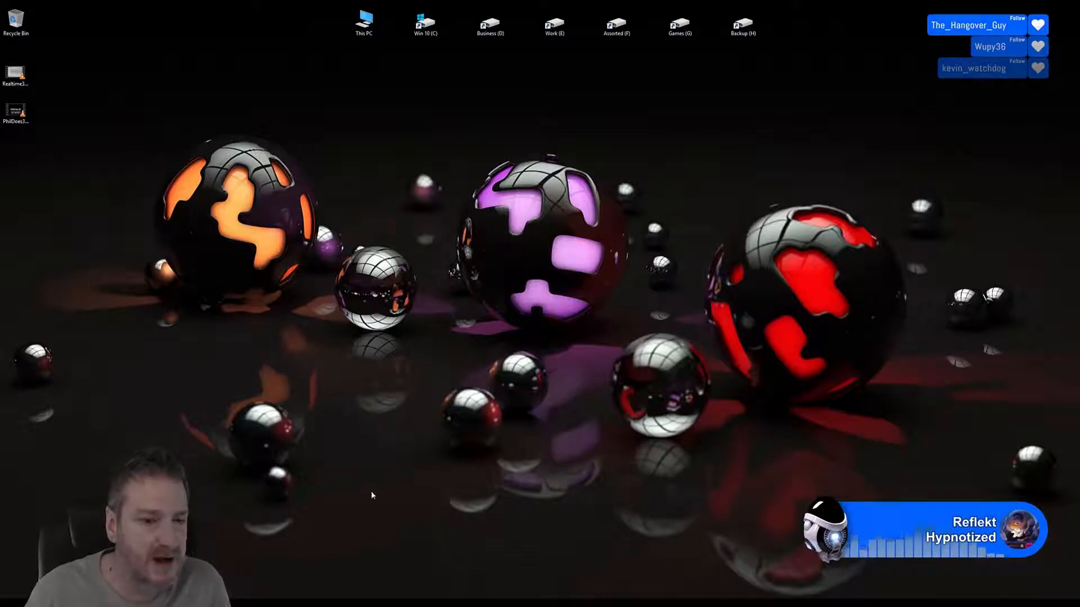
Step: Look at the textured brick building model in 3ds Max and return to the desktop
key("alt+Tab")
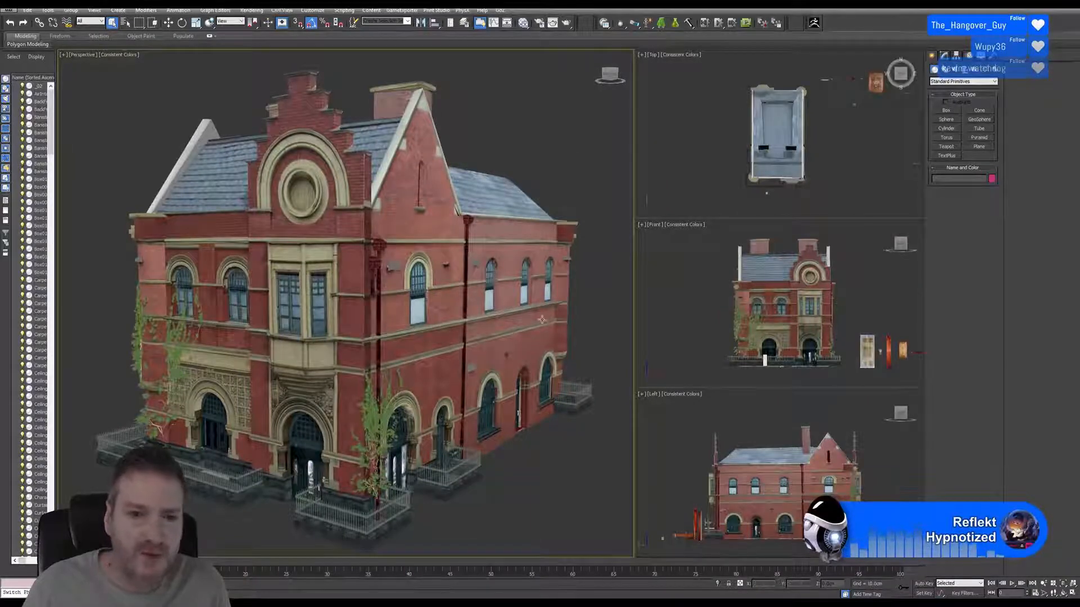
left_click(386, 401)
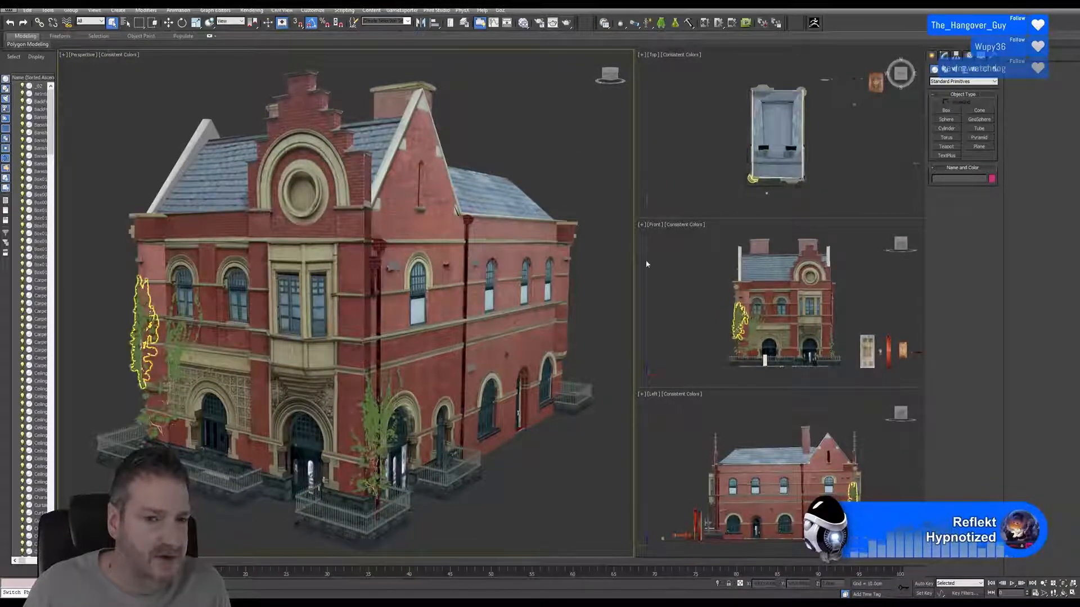
key("ctrl+d")
key("super+d")
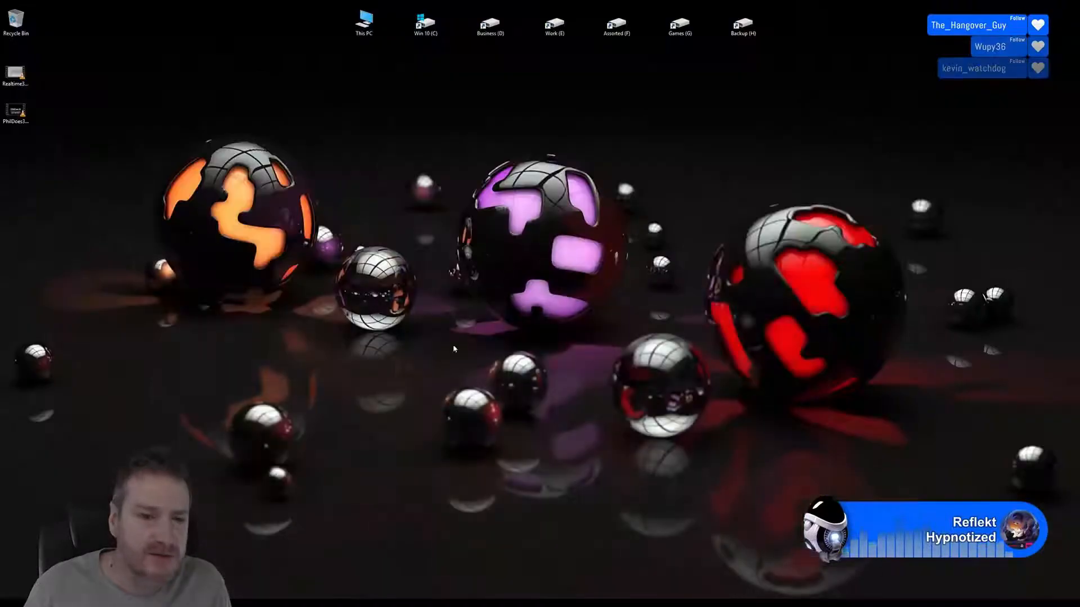
Step: Switch to Unreal Editor and show the garden scene's level viewport in immersive mode
key("alt+Tab")
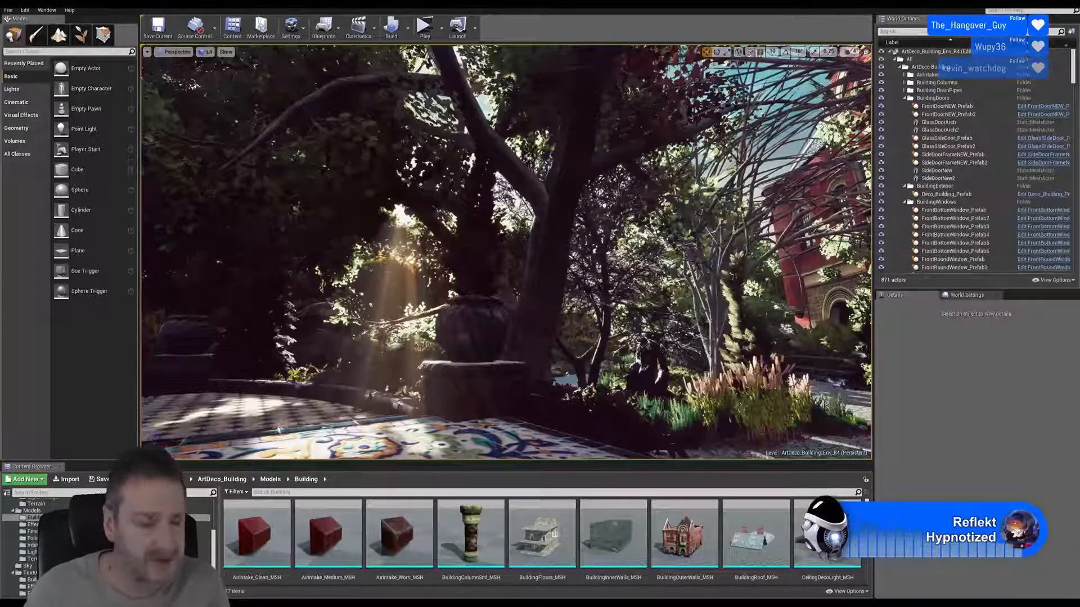
right_click_drag(506, 253, 497, 253)
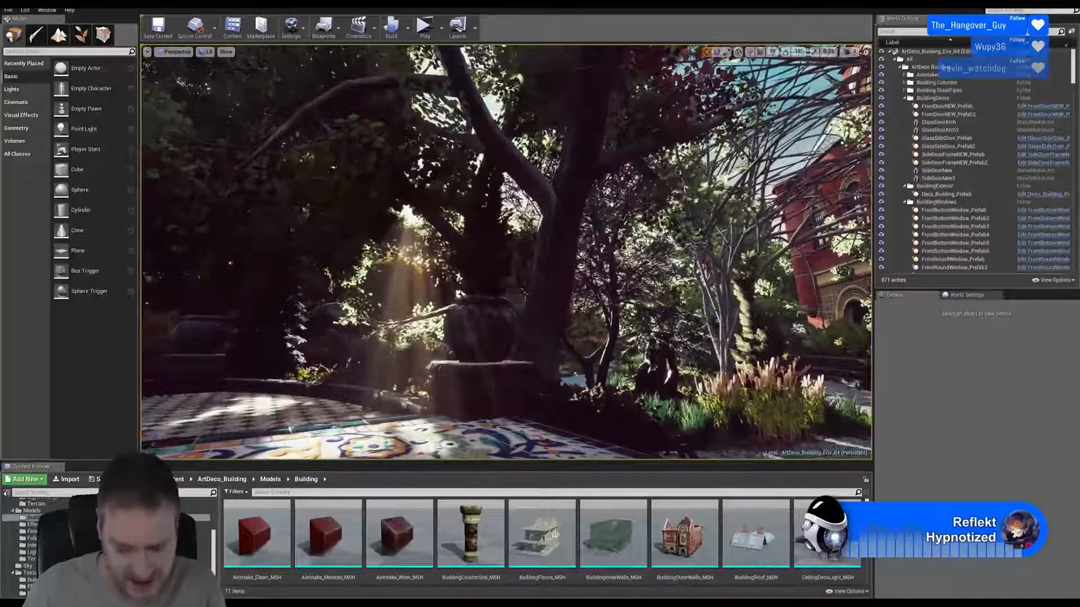
key("F11")
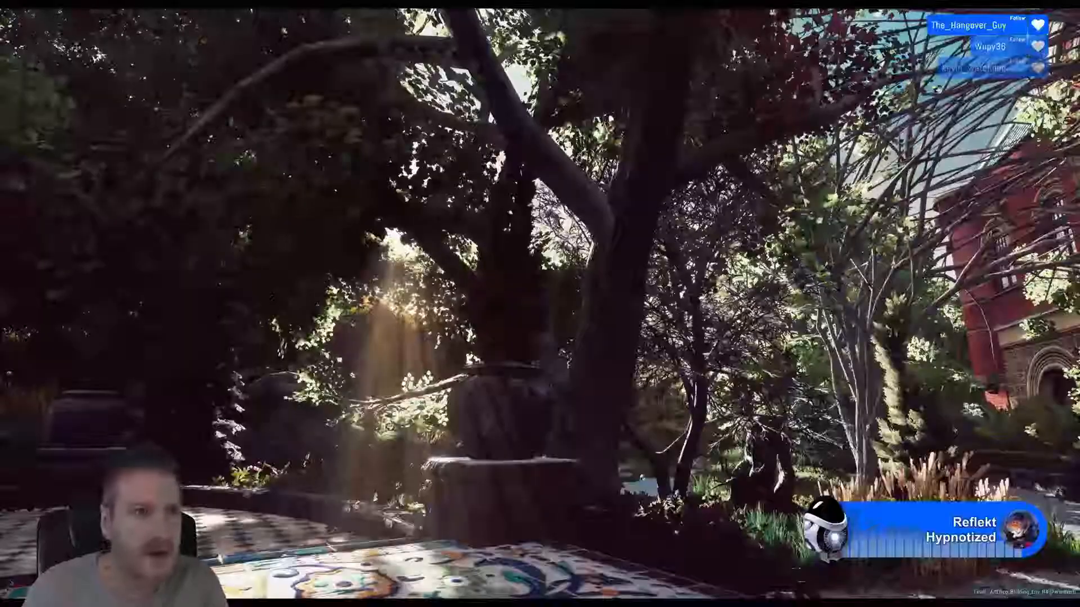
Step: Jump to Bookmark 0 and look around the flower meadow with its light shafts
left_click(8, 8)
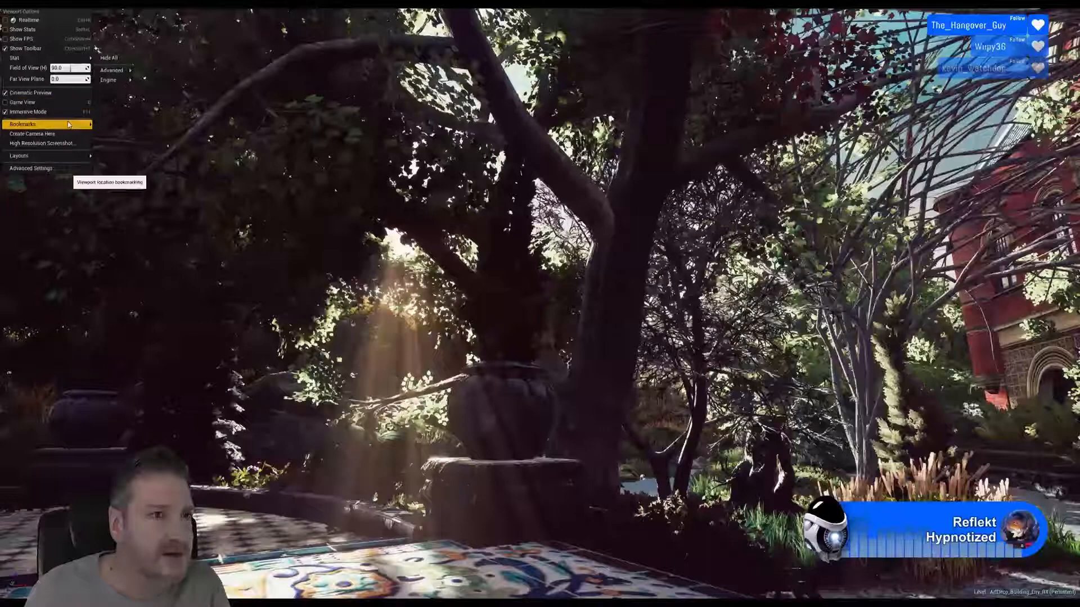
mouse_move(68, 124)
left_click(121, 131)
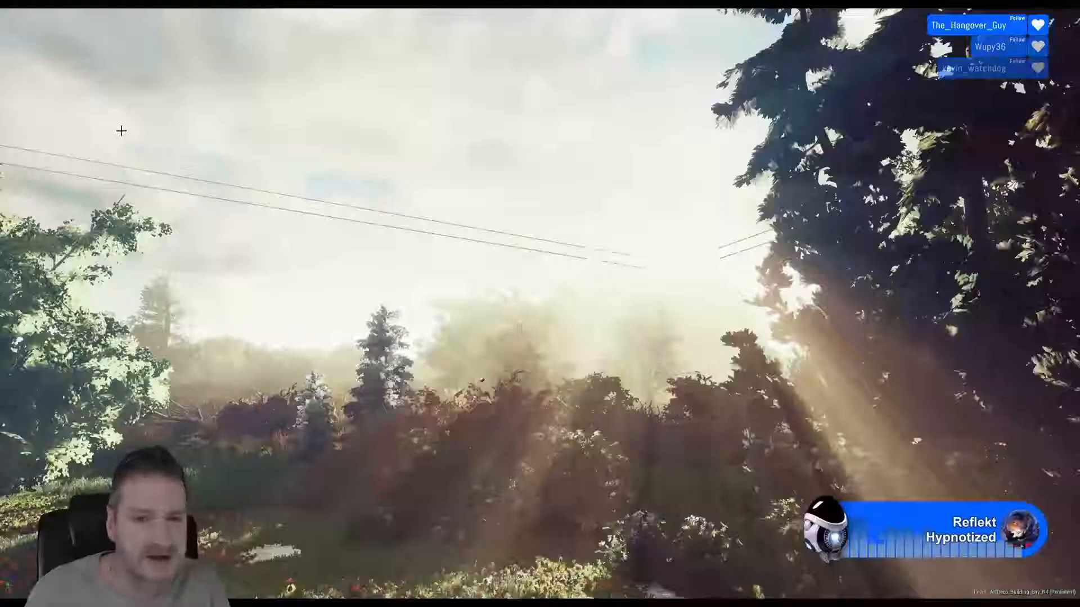
right_click_drag(289, 289, 332, 296)
Step: Jump to Bookmark 1 and look around the paved garden path and ornamental grasses
left_click(14, 9)
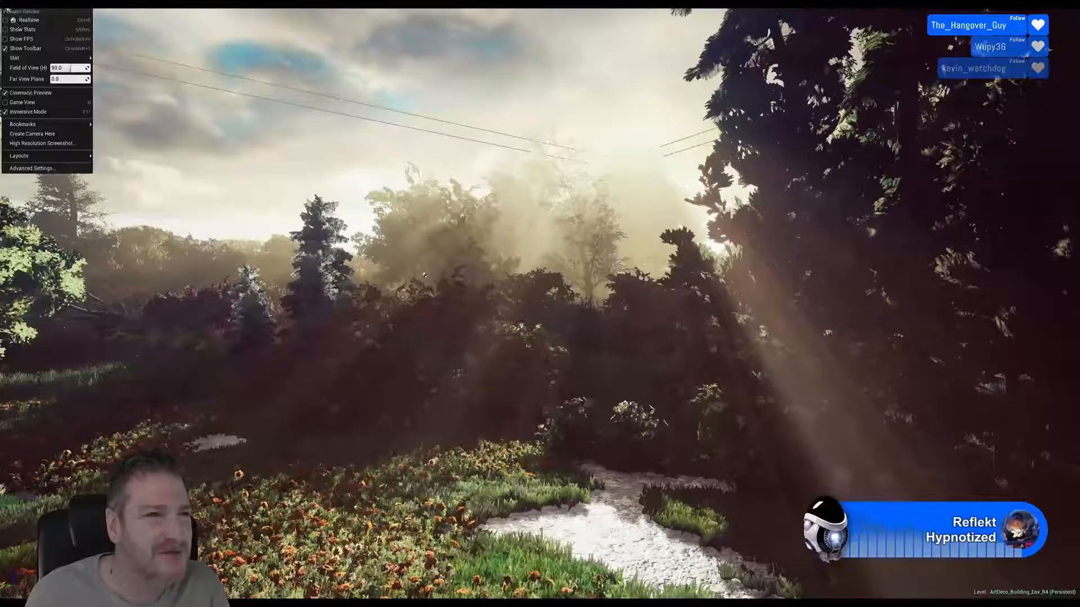
mouse_move(65, 124)
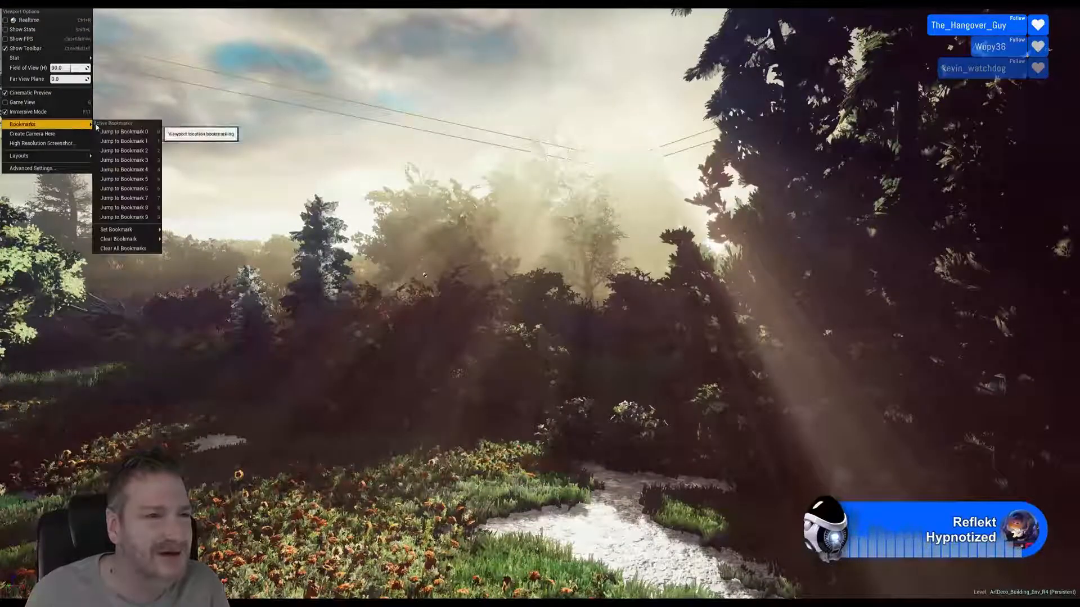
left_click(124, 141)
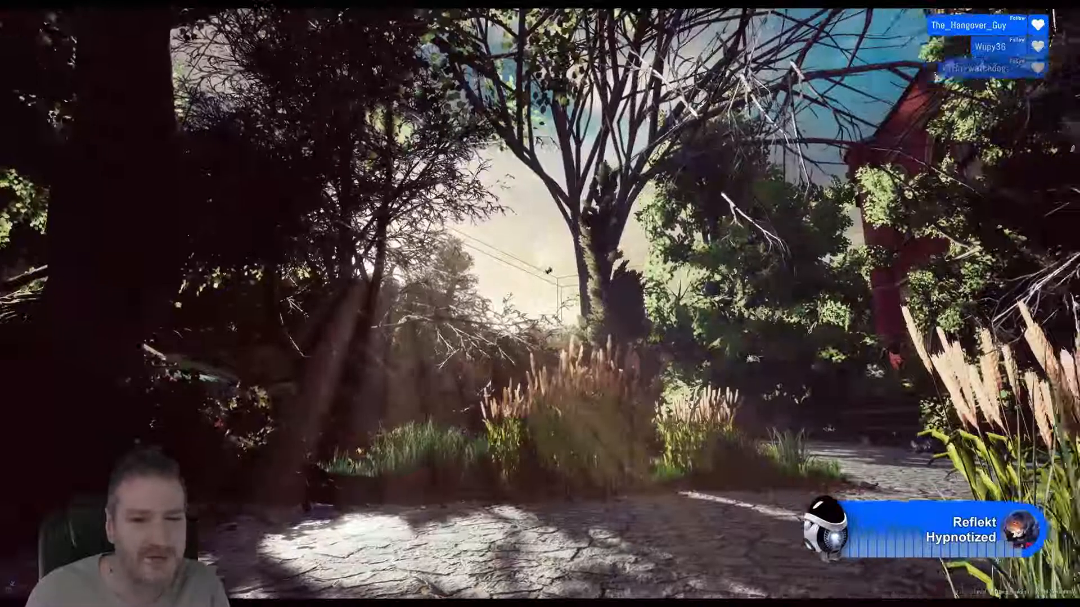
right_click_drag(540, 303, 515, 313)
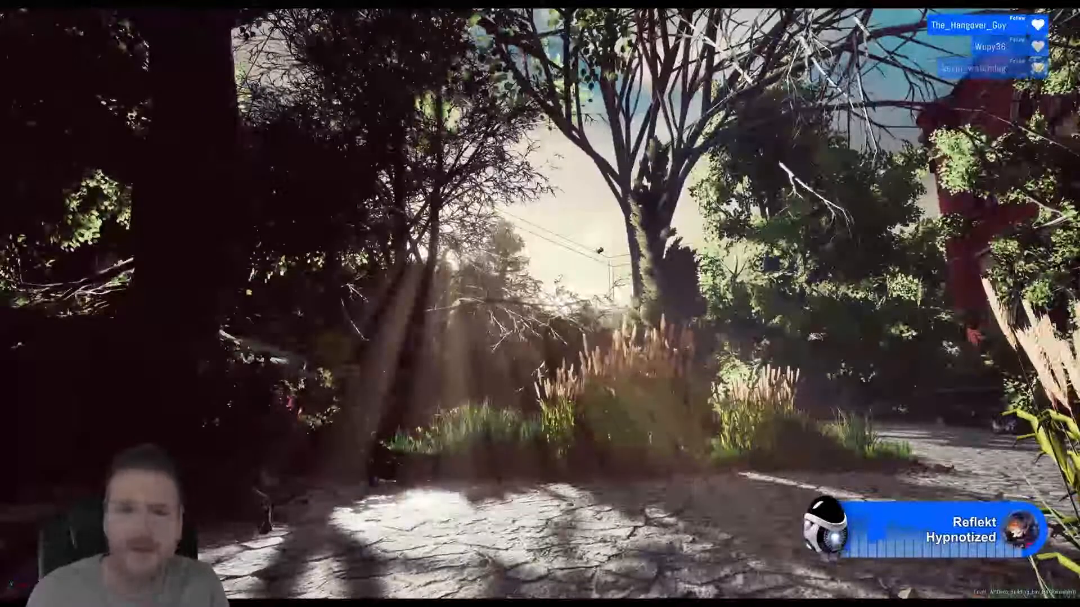
Step: Jump to Bookmark 3 and look along the shaded stone path towards the garden steps
left_click(7, 8)
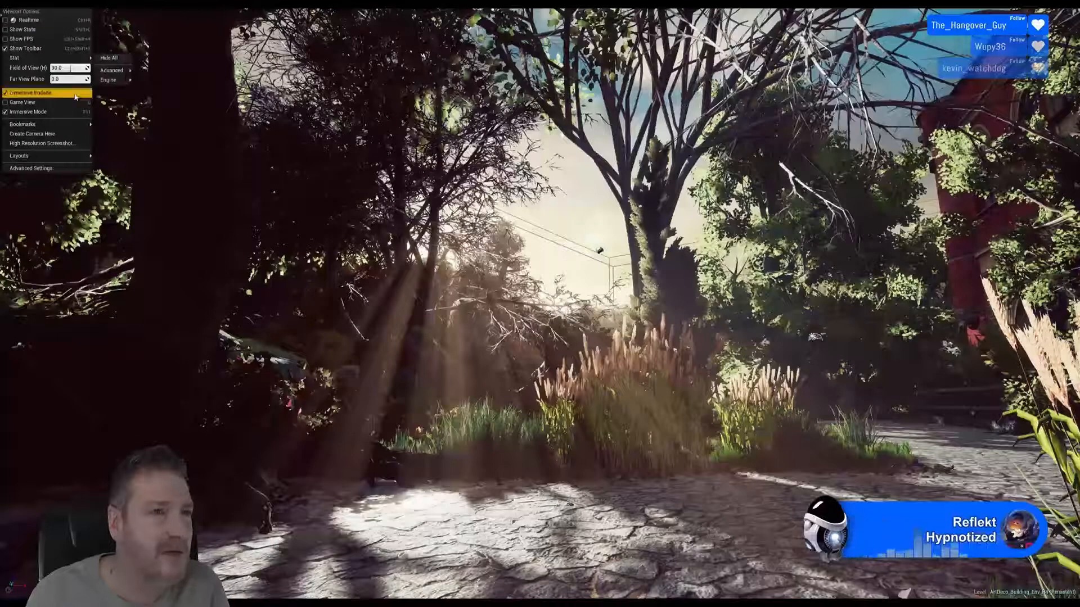
mouse_move(82, 124)
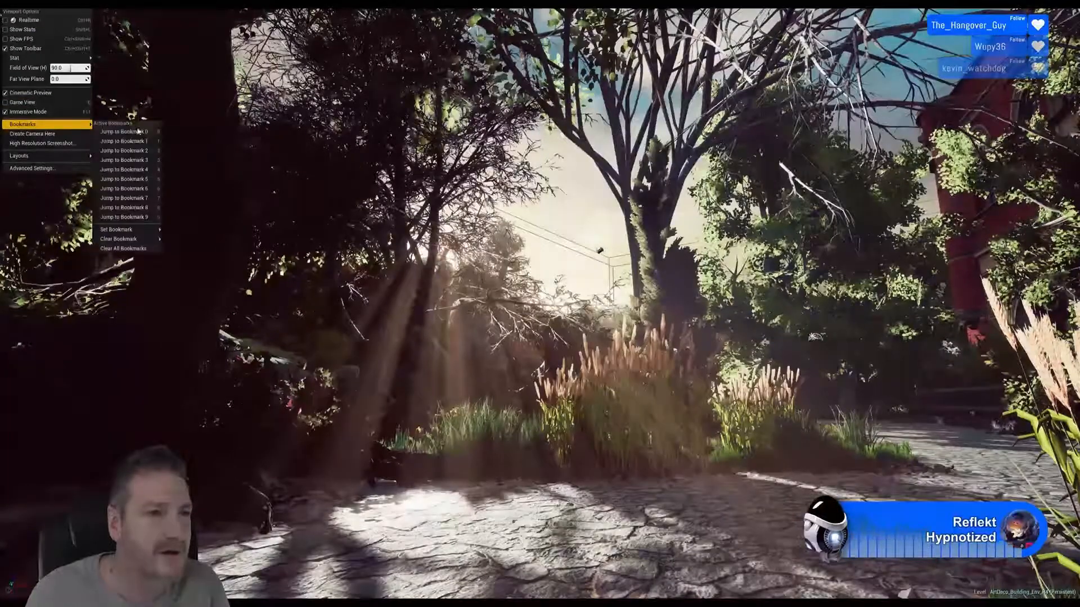
left_click(136, 159)
right_click_drag(392, 269, 427, 290)
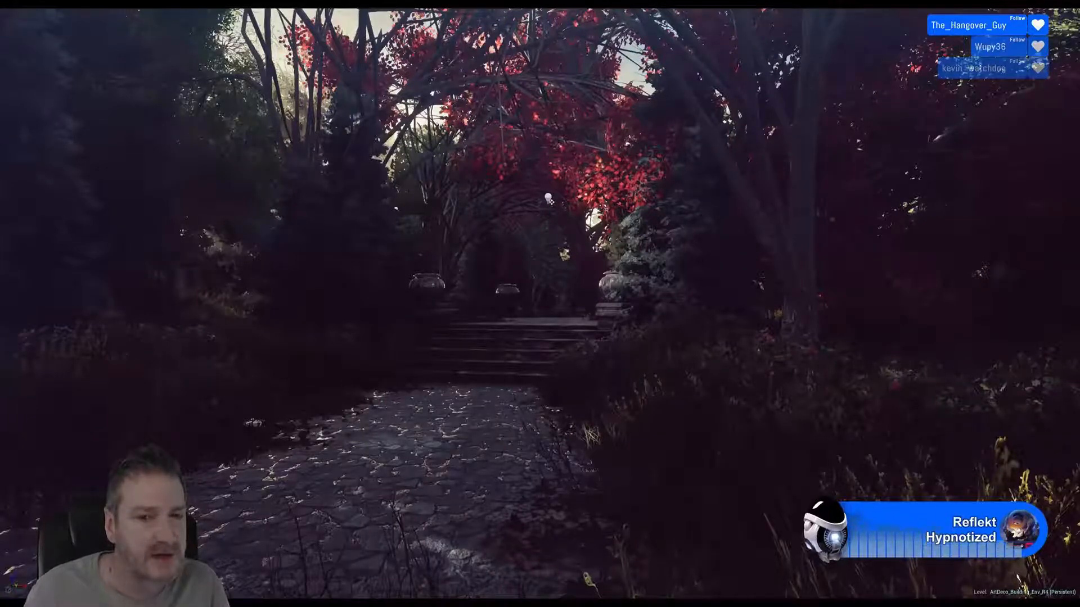
Step: Jump to Bookmark 5 and look from the pond and flowers across to the red brick building
left_click(11, 9)
mouse_move(85, 124)
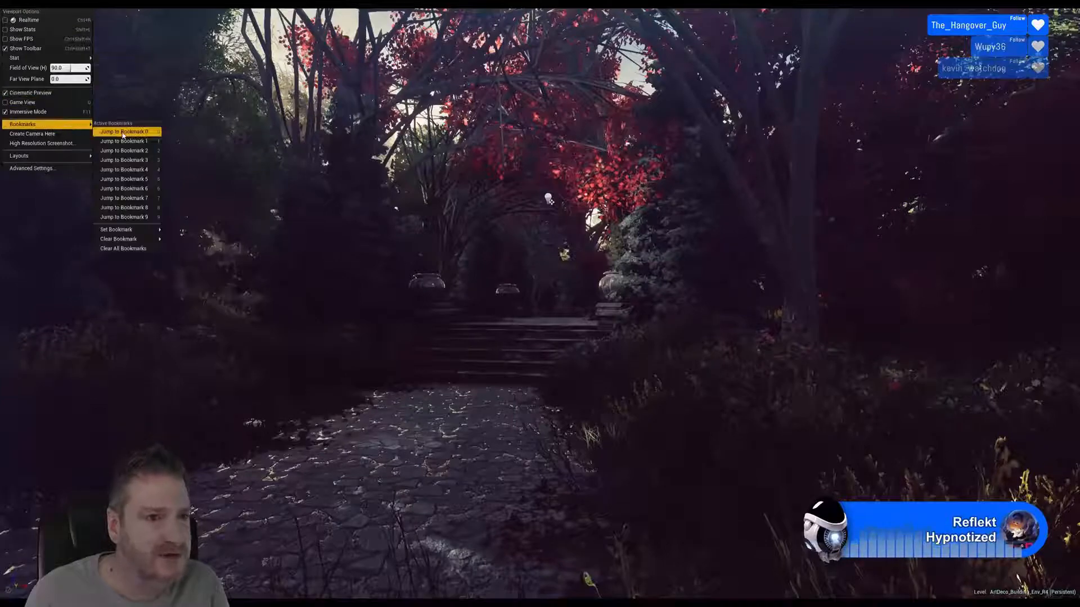
left_click(124, 180)
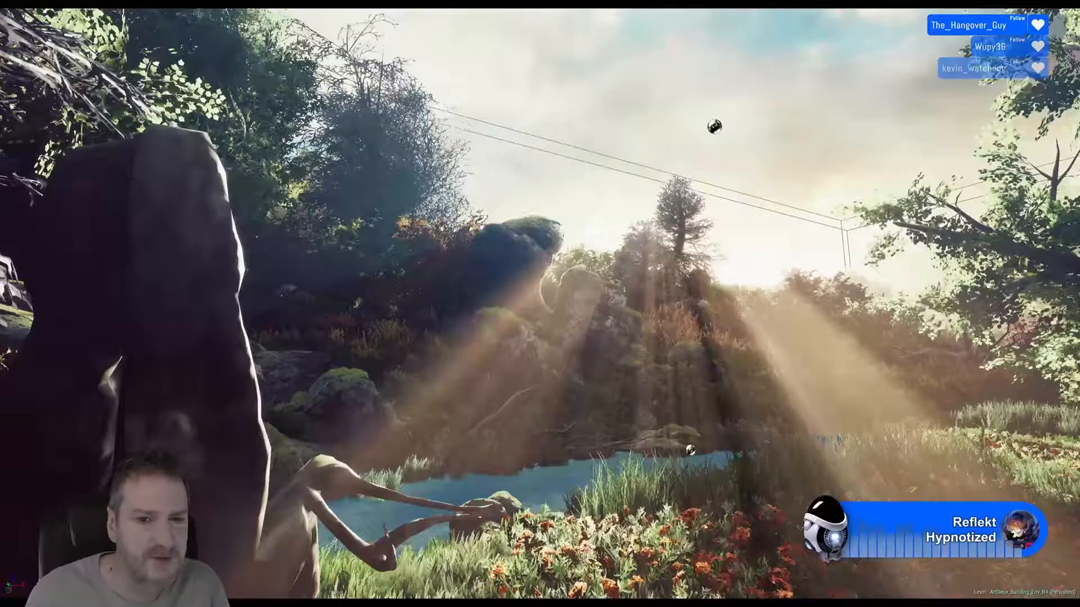
right_click_drag(540, 304, 647, 301)
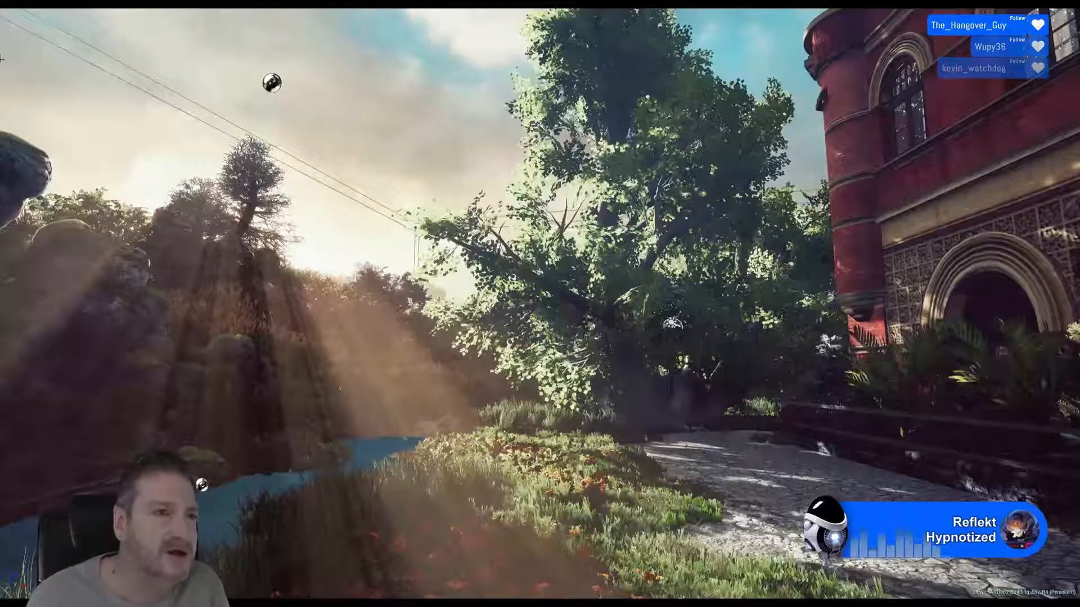
left_click(6, 13)
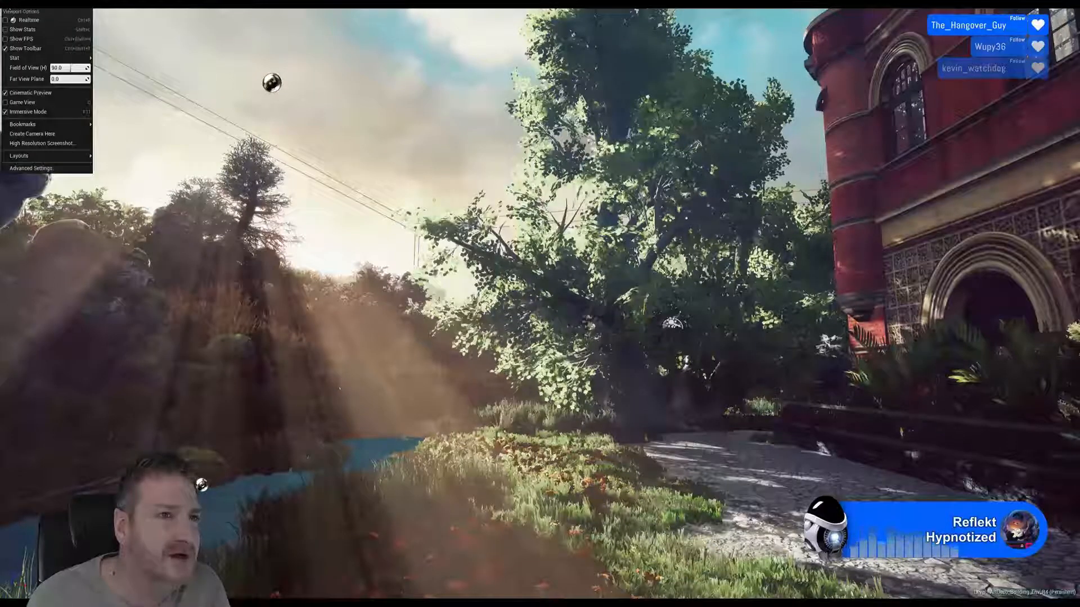
key("Escape")
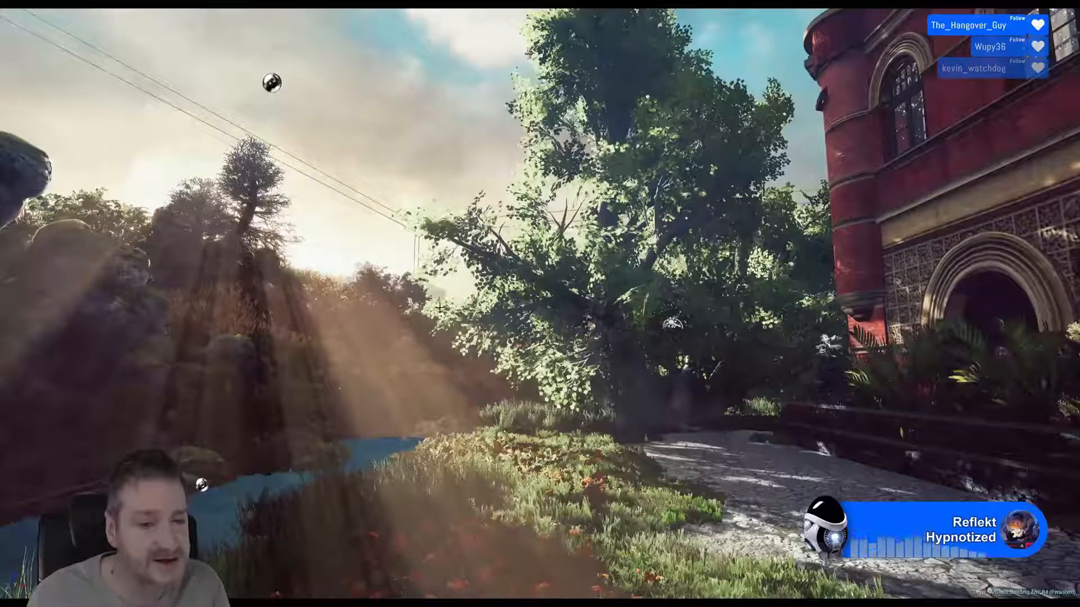
Step: Fly along the garden path up to the building's stained-glass front door between the two urns
right_click_drag(434, 331, 490, 343)
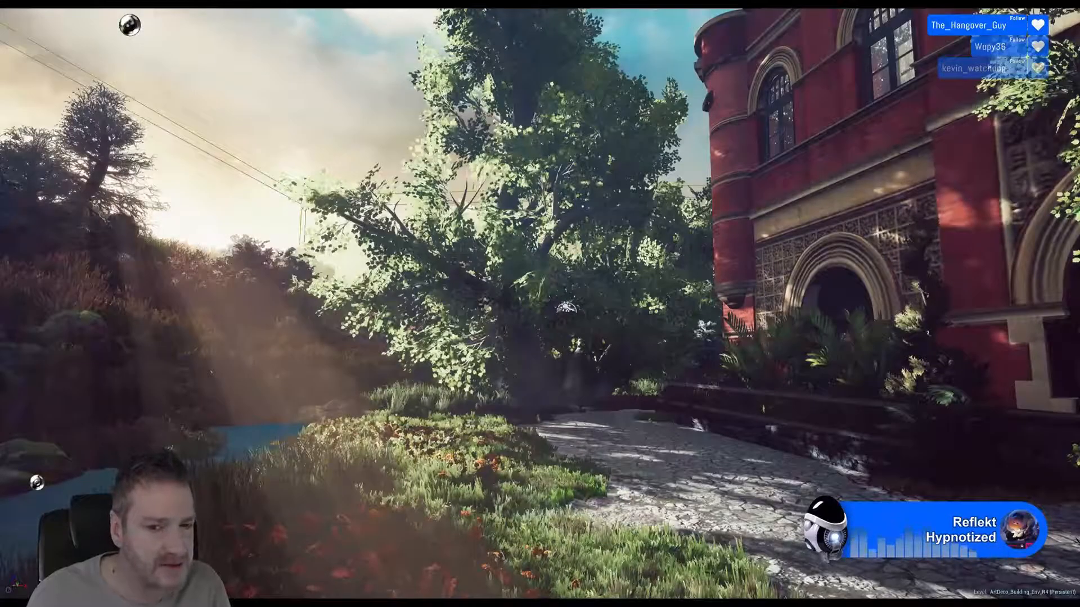
key("w")
right_click_drag(490, 343, 776, 360)
key("w")
key("w")
key("w")
right_click_drag(515, 292, 600, 292)
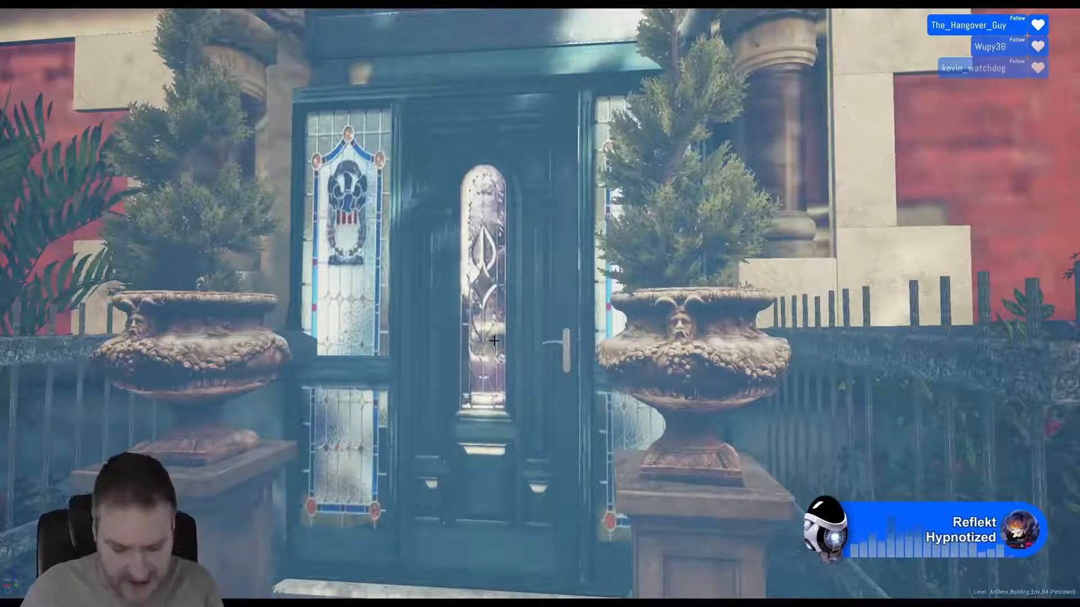
Step: Leave immersive mode and fly through the entrance into the building's ground-floor hall
key("F11")
right_click_drag(506, 253, 480, 310)
key("w")
key("w")
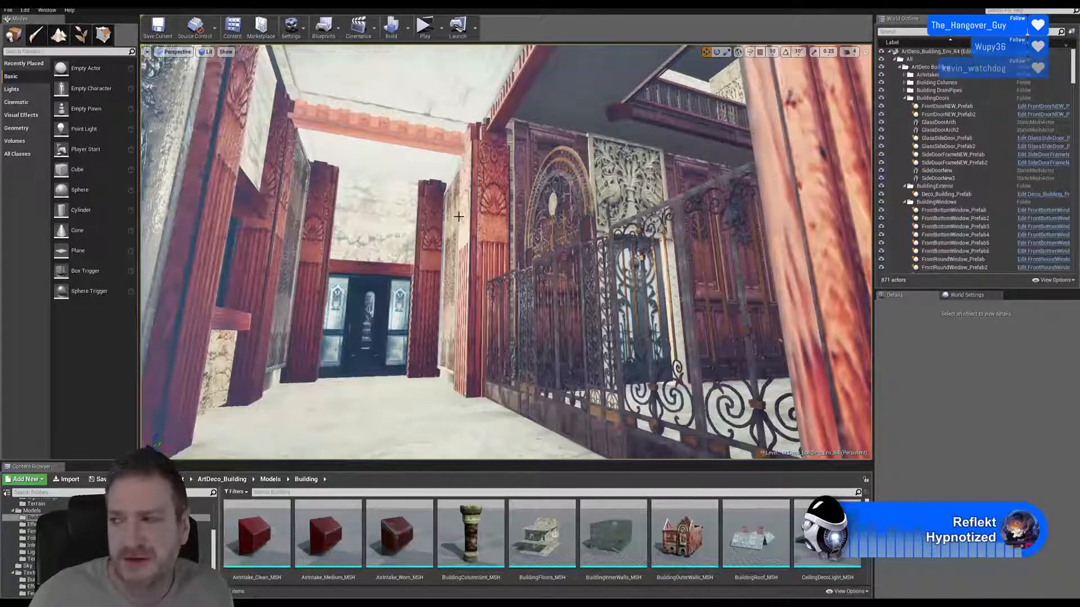
Step: Examine the wrought-iron gates, arch and carved wood panelling in the ground-floor hall
right_click_drag(491, 228, 516, 208)
key("s")
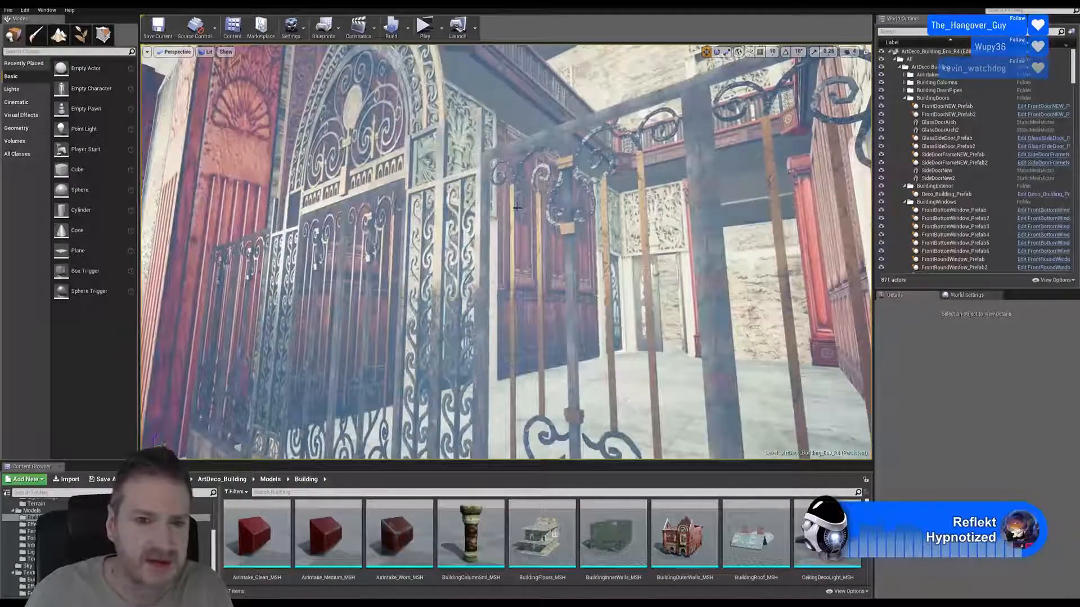
right_click_drag(495, 153, 427, 171)
right_click_drag(563, 172, 564, 172)
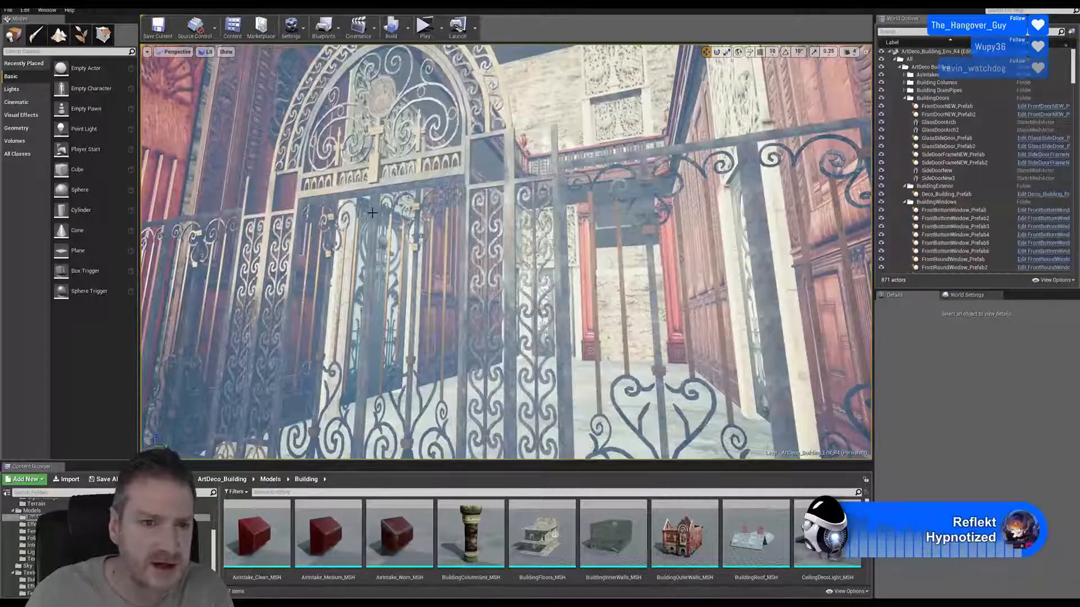
right_click_drag(405, 197, 405, 198)
Step: Move to the upper floor and examine the gallery balustrade, stone walls and doorway
right_click_drag(438, 295, 438, 295)
right_click_drag(351, 280, 351, 280)
right_click_drag(509, 250, 509, 251)
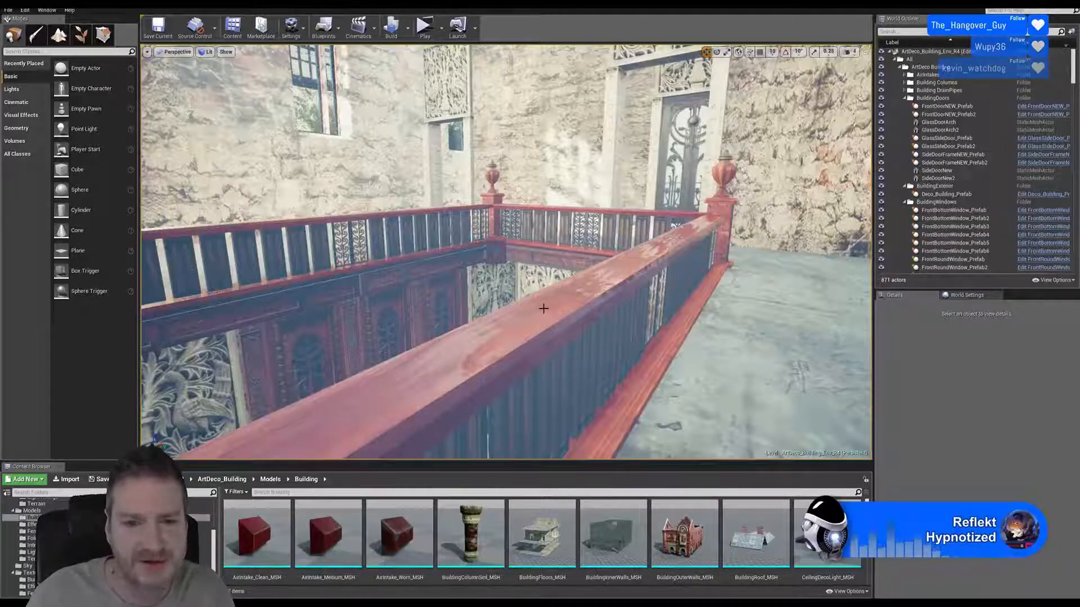
right_click_drag(543, 308, 550, 304)
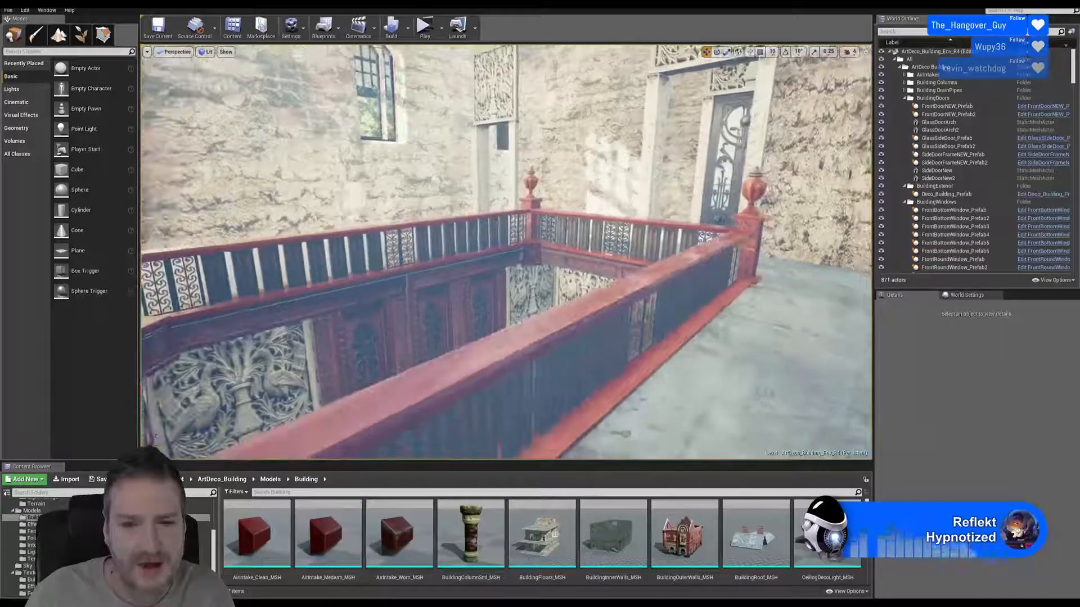
right_click_drag(545, 246, 544, 245)
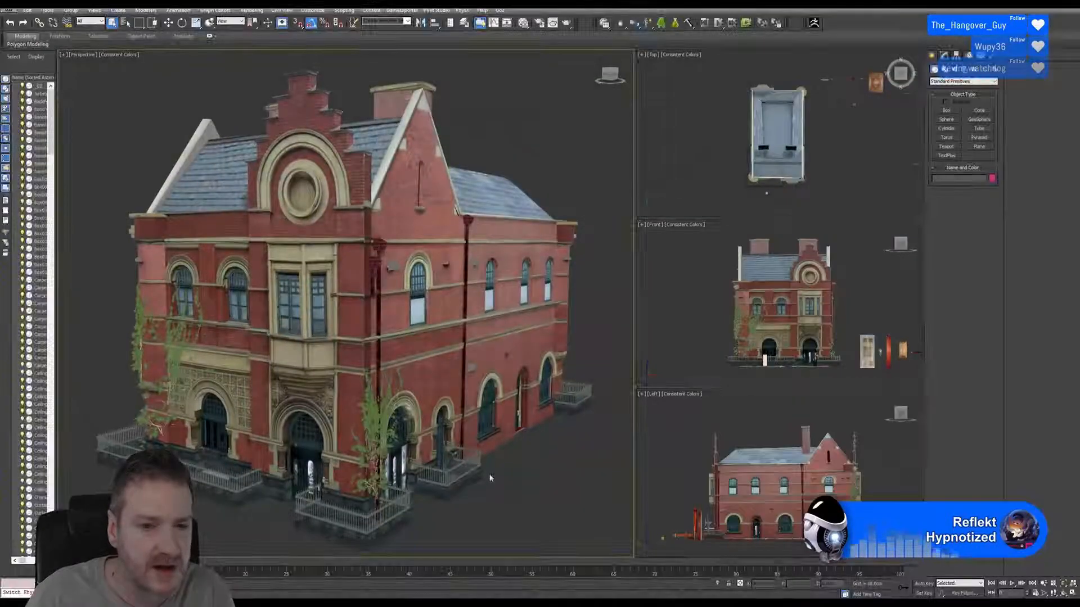
Step: Switch to 3ds Max and examine the carpeted staircase model laid out beside the building
left_click(1063, 594)
left_click_drag(388, 329, 263, 330)
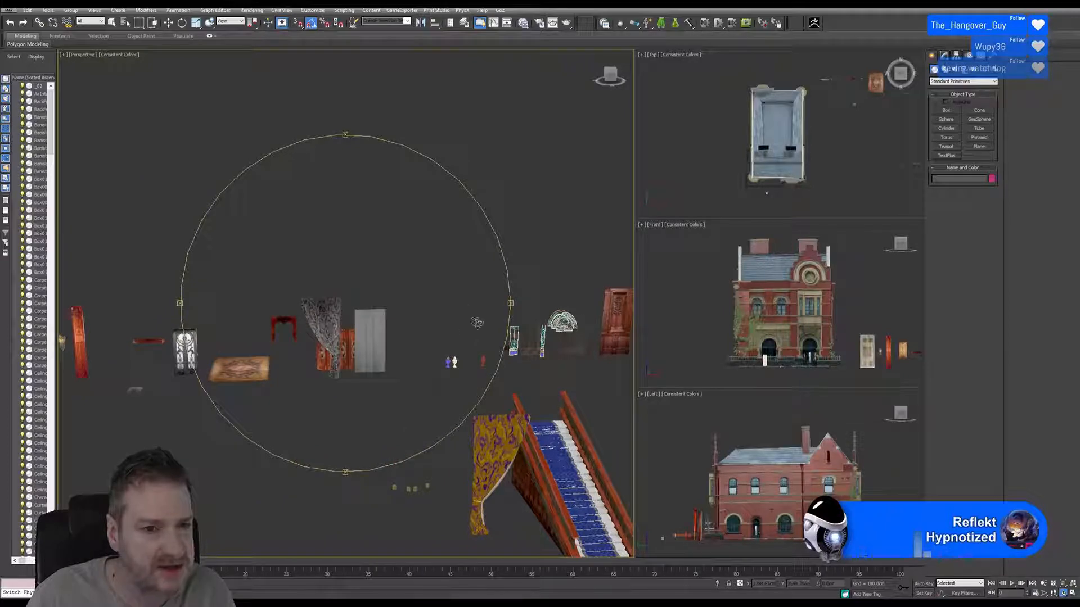
left_click_drag(425, 350, 375, 364)
scroll(447, 341, "up", 3)
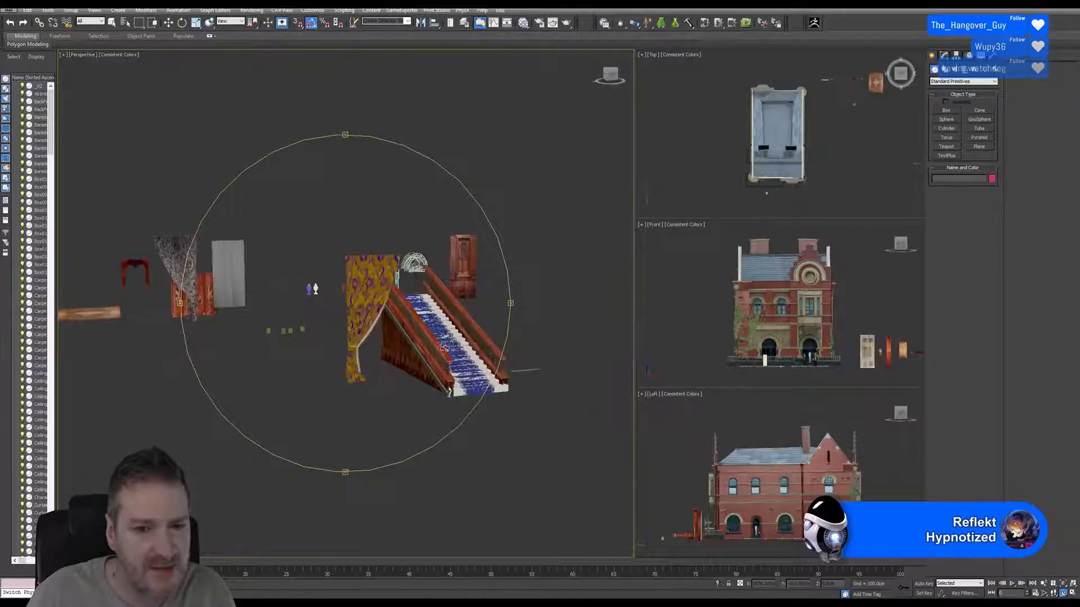
scroll(444, 348, "up", 4)
mouse_move(428, 353)
middle_mouse_down()
mouse_move(414, 334)
mouse_move(437, 319)
mouse_move(422, 335)
middle_mouse_up()
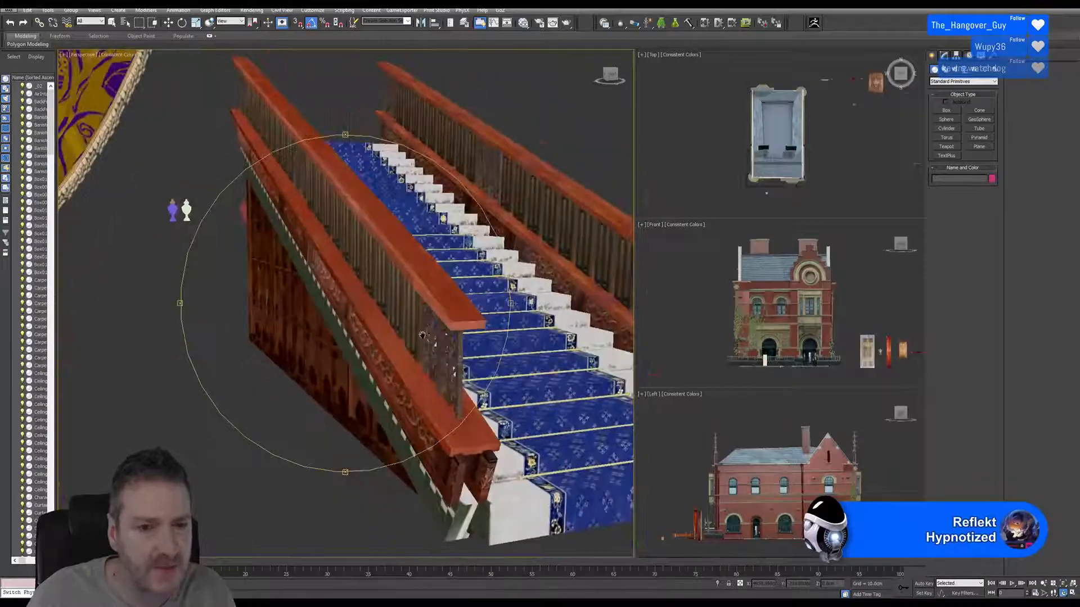
Step: Examine the separate interior props laid out in the perspective view, including rugs, curtains, panels and lamps
scroll(422, 335, "down", 10)
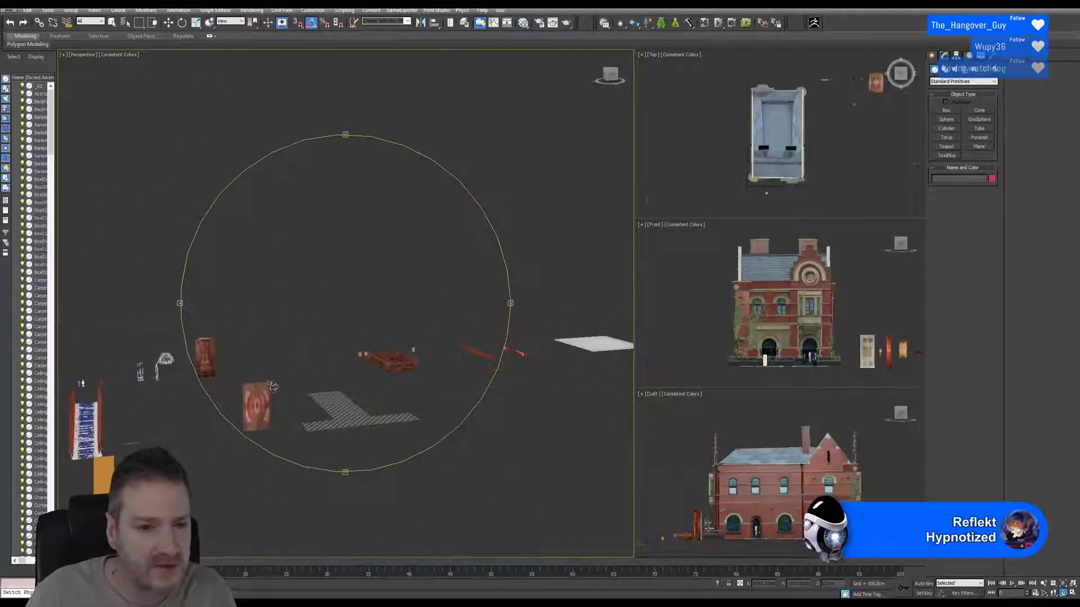
left_click_drag(265, 408, 263, 341)
scroll(249, 328, "up", 6)
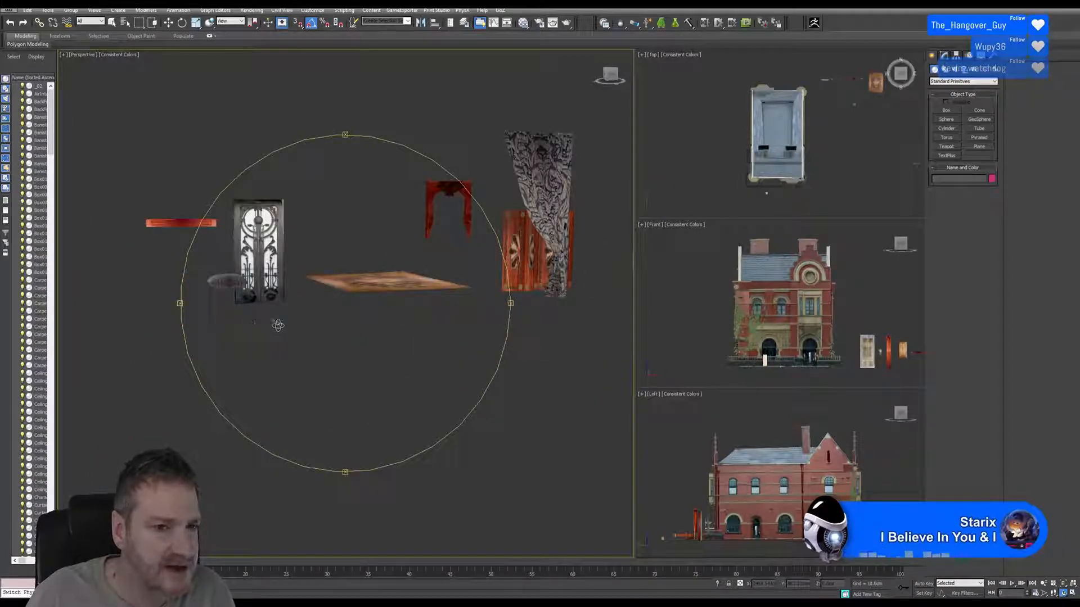
scroll(273, 323, "down", 3)
middle_click_drag(263, 318, 292, 303)
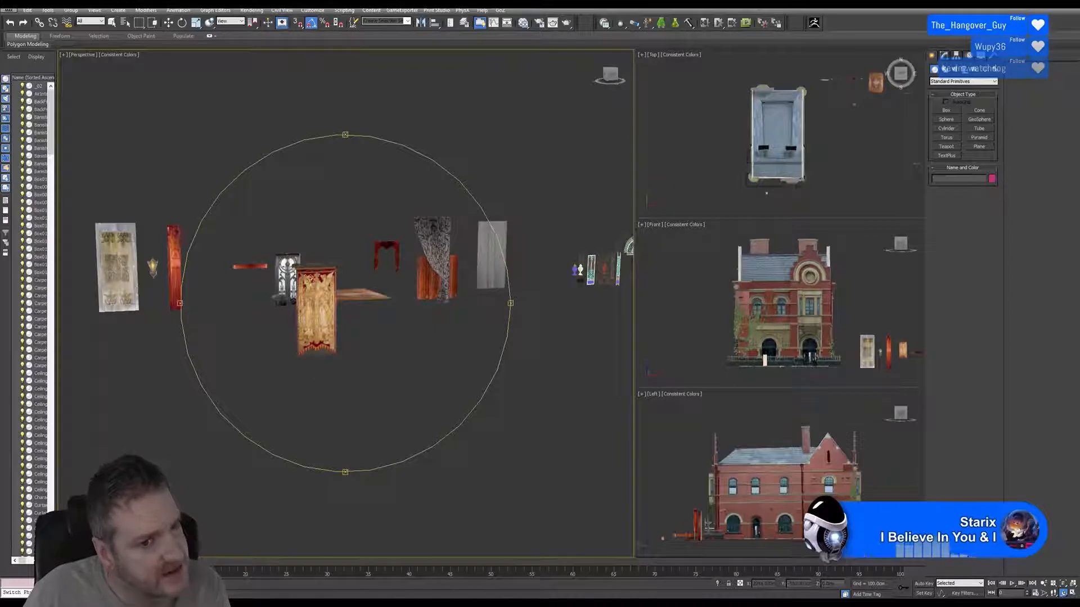
middle_click_drag(443, 303, 398, 304)
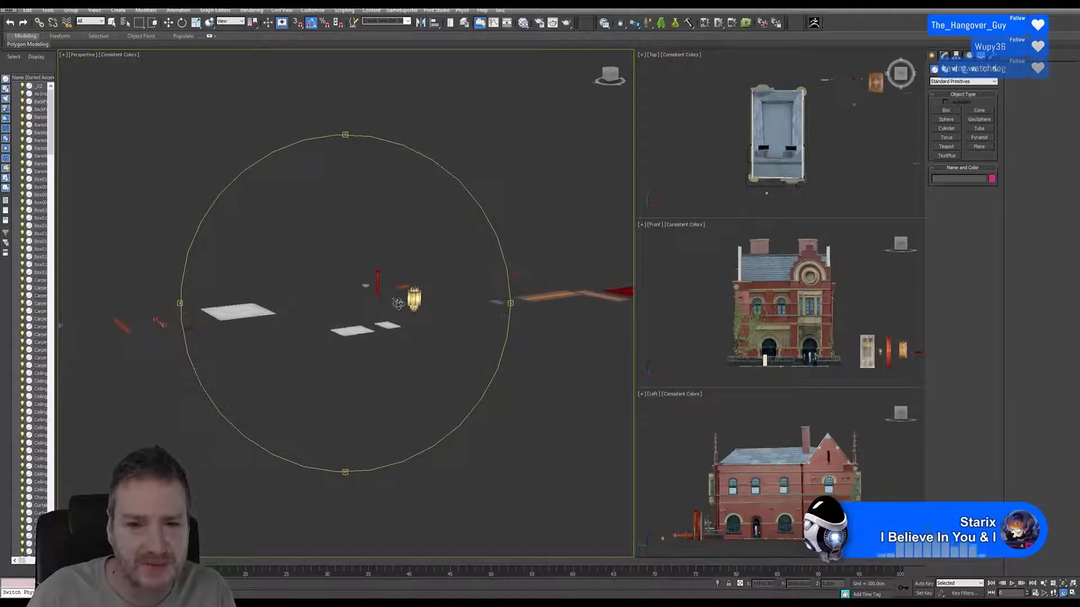
Step: Examine the lit hanging chandelier model up close among the separate interior props
scroll(398, 304, "up", 6)
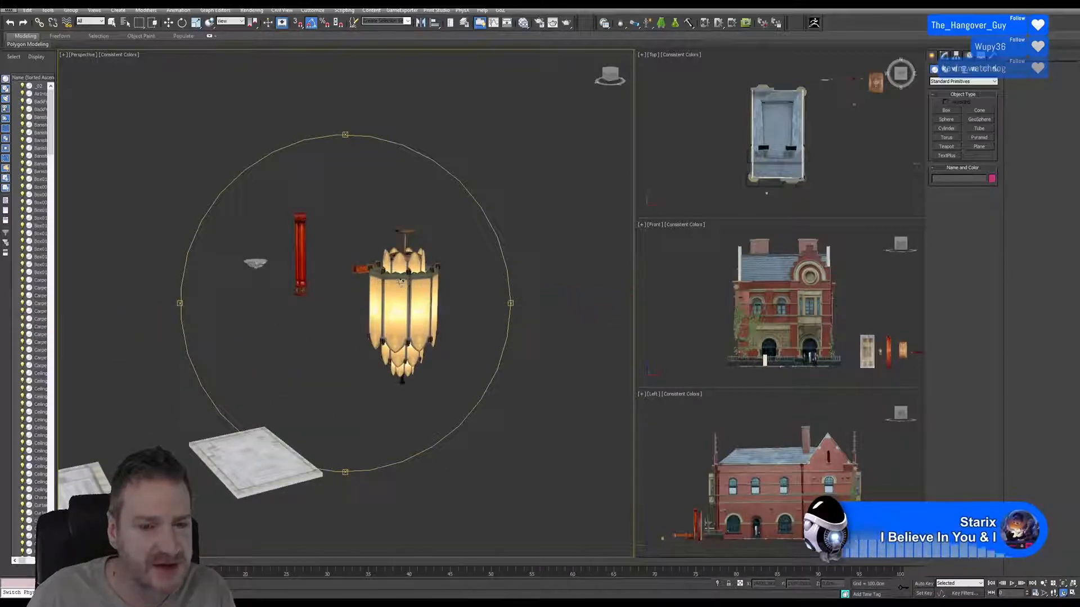
scroll(401, 281, "up", 3)
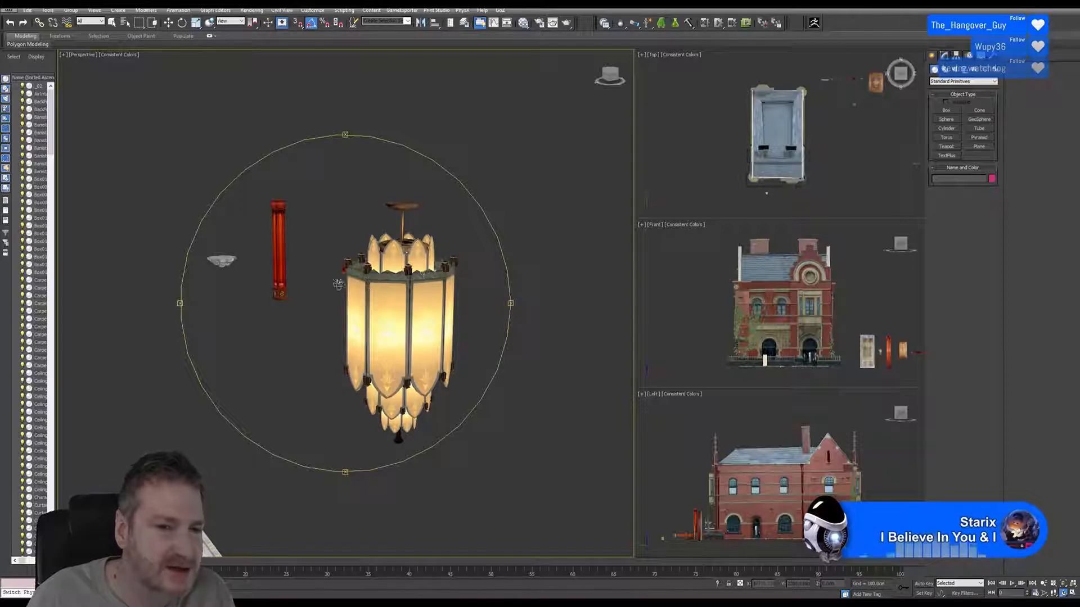
scroll(405, 287, "up", 3)
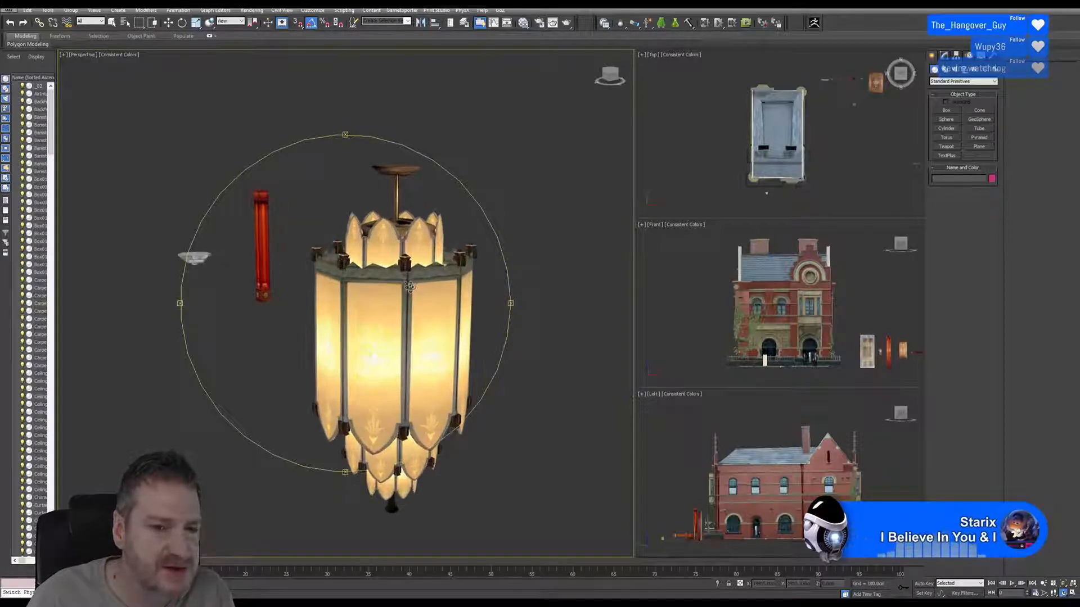
scroll(362, 290, "down", 5)
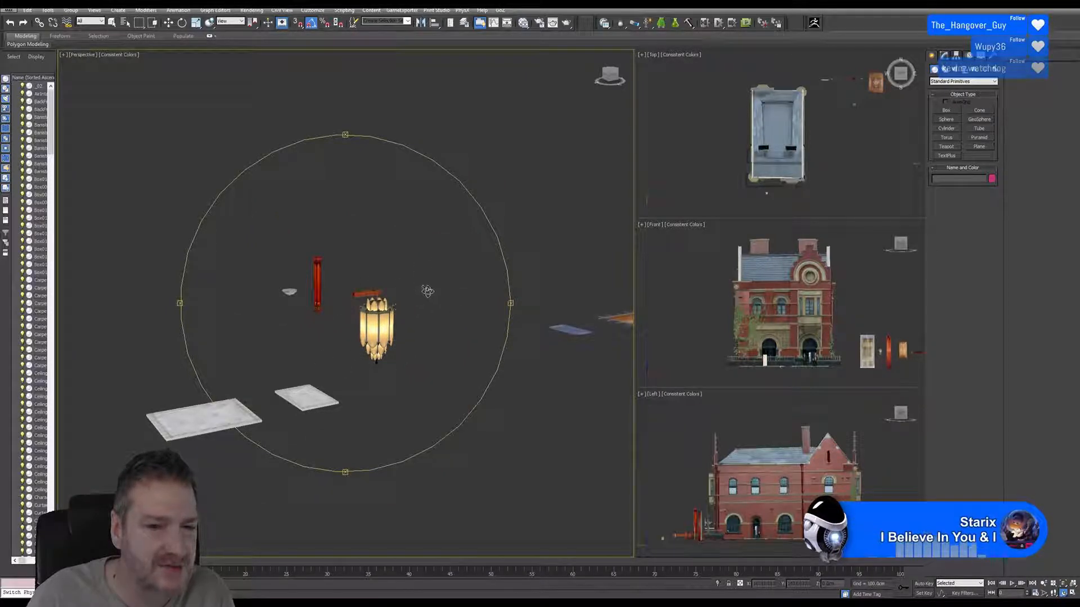
Step: Examine the rugs, staircase and other separate props laid out beside the brick building
middle_click_drag(427, 292, 313, 313)
scroll(321, 329, "down", 2)
middle_click_drag(432, 299, 369, 318)
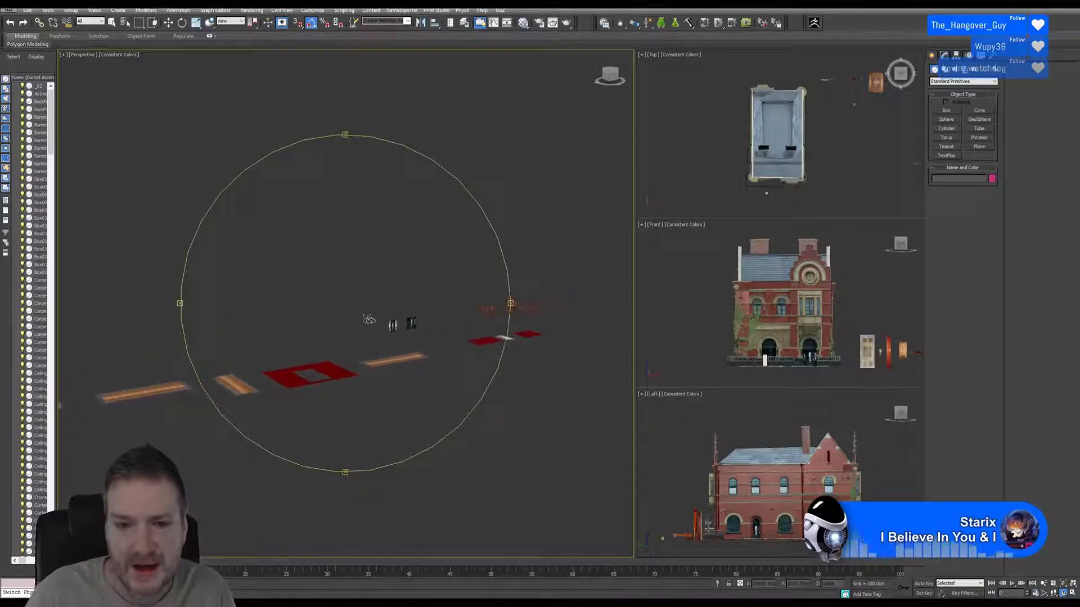
scroll(448, 324, "up", 3)
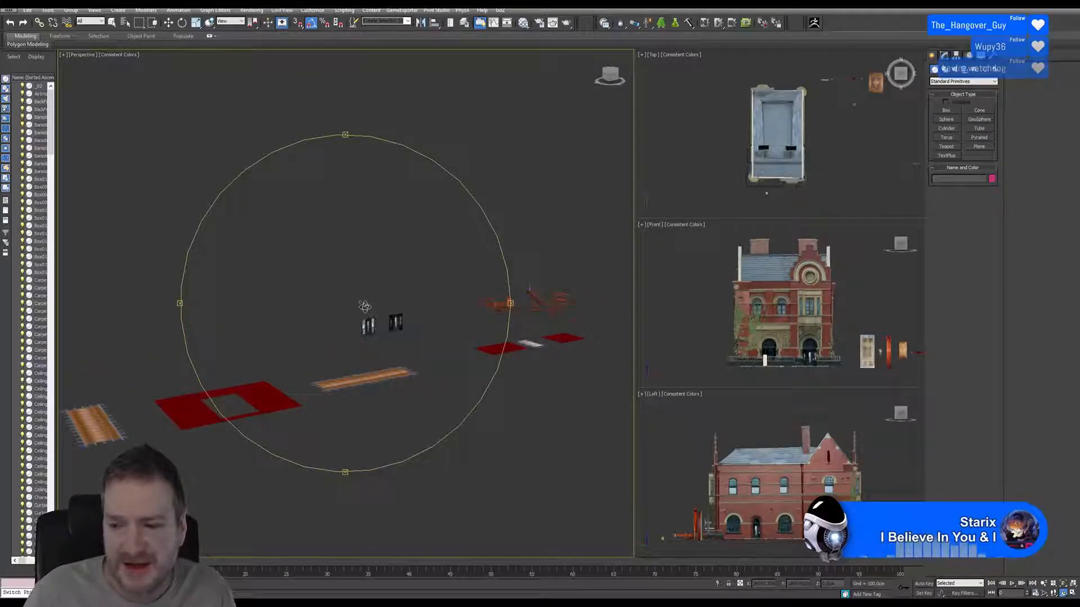
middle_click_drag(354, 295, 431, 288, "alt")
scroll(304, 296, "up", 3)
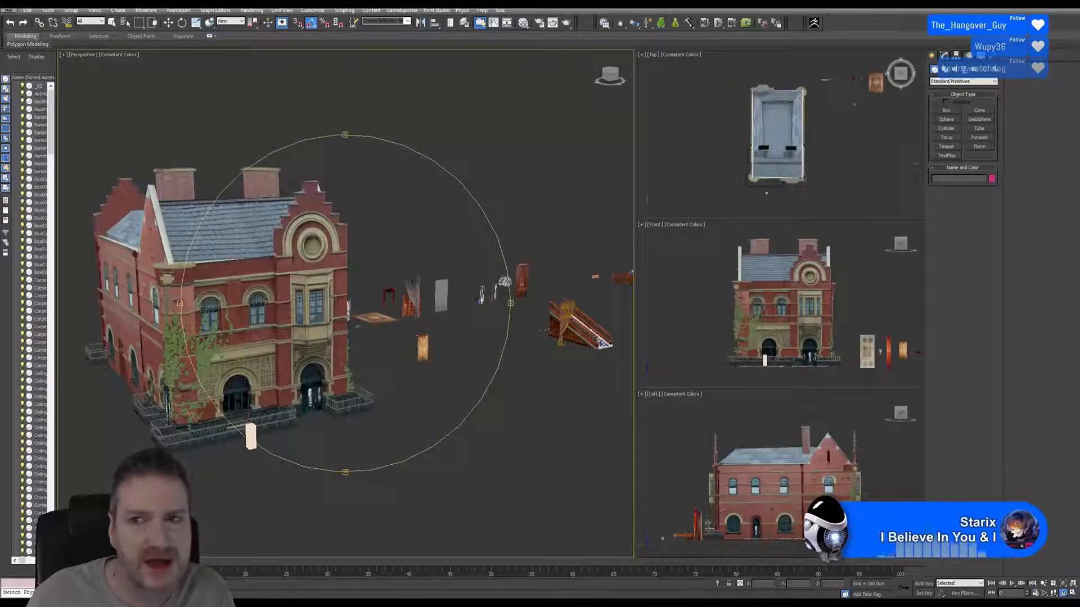
Step: Switch to Unreal Editor and examine the ground-floor hall's carved wood panelling, iron doors and overhead beams
key("super+d")
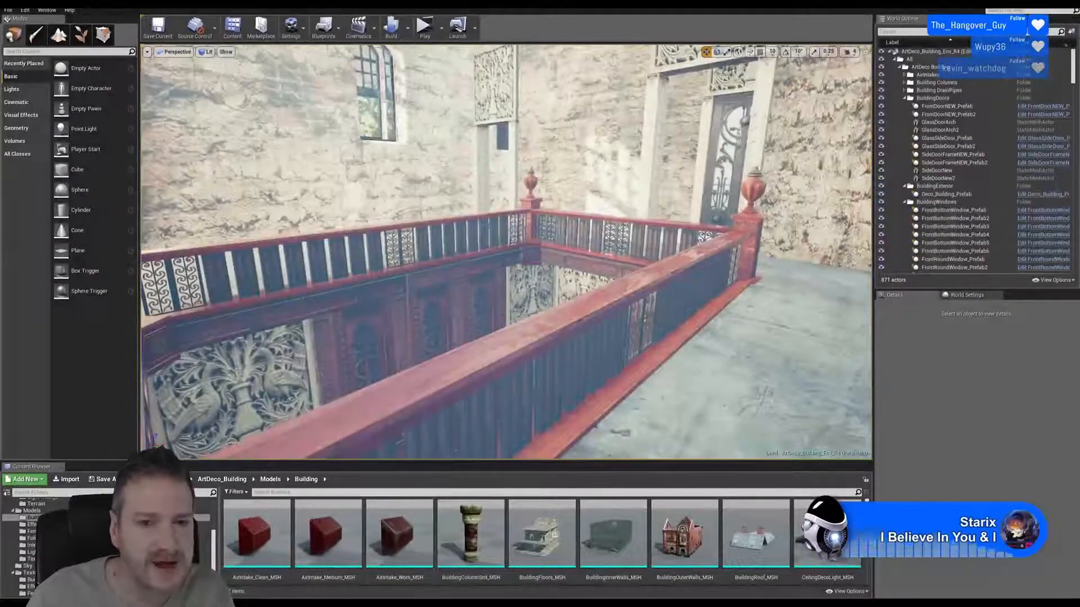
right_click_drag(506, 253, 426, 262)
right_click_drag(531, 390, 557, 235)
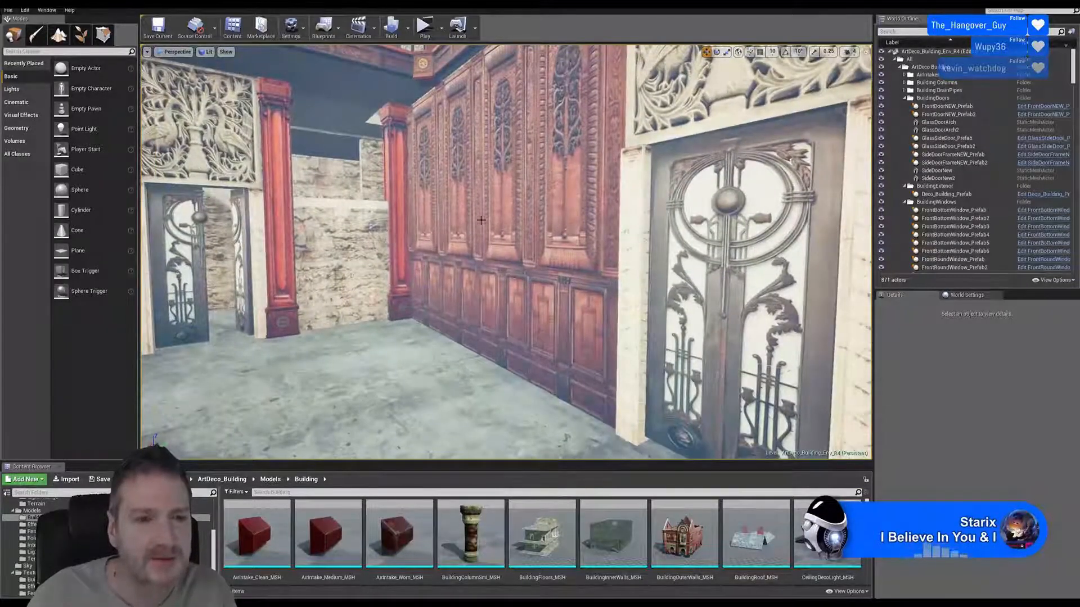
right_click_drag(450, 176, 571, 255)
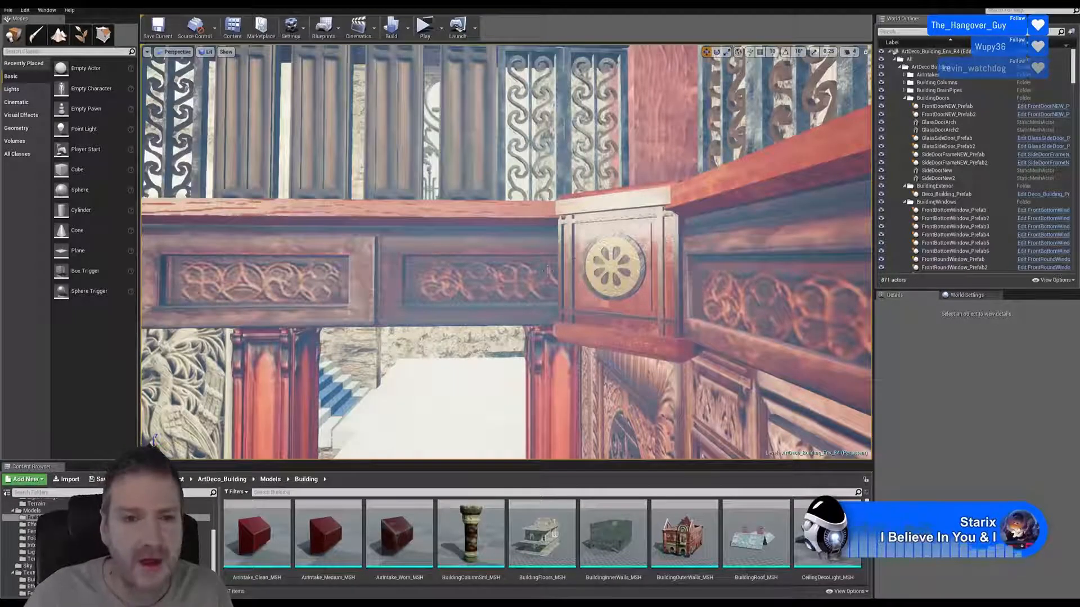
Step: Examine the gallery balustrade and its carved beams from several angles, ending at the wrought-iron gates below
right_click_drag(590, 284, 453, 259)
mouse_move(533, 278)
right_mouse_down()
mouse_move(509, 286)
mouse_move(533, 278)
right_mouse_up()
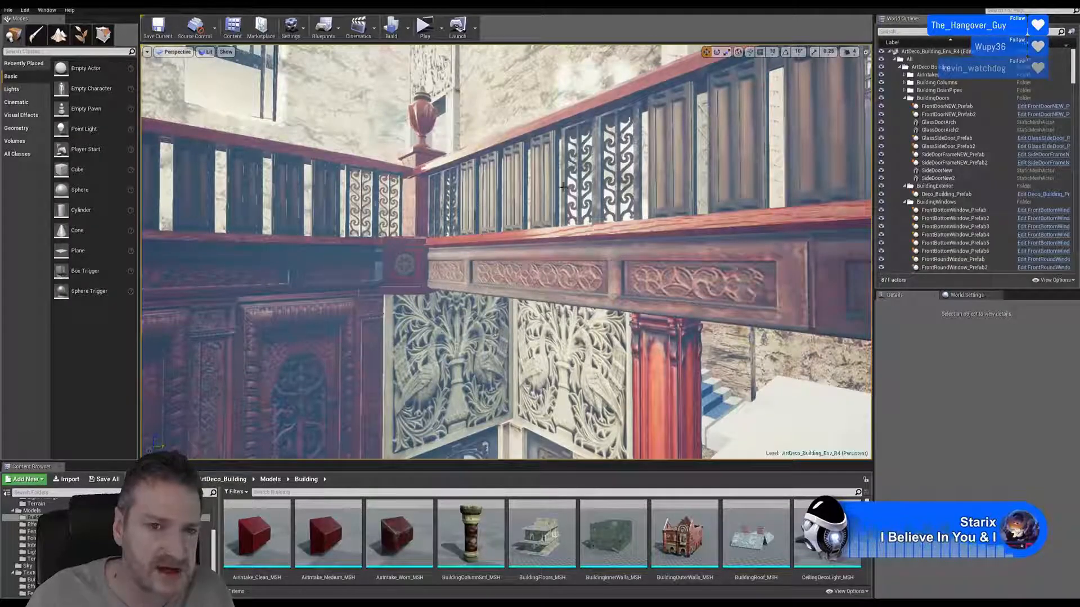
right_click_drag(676, 169, 568, 189)
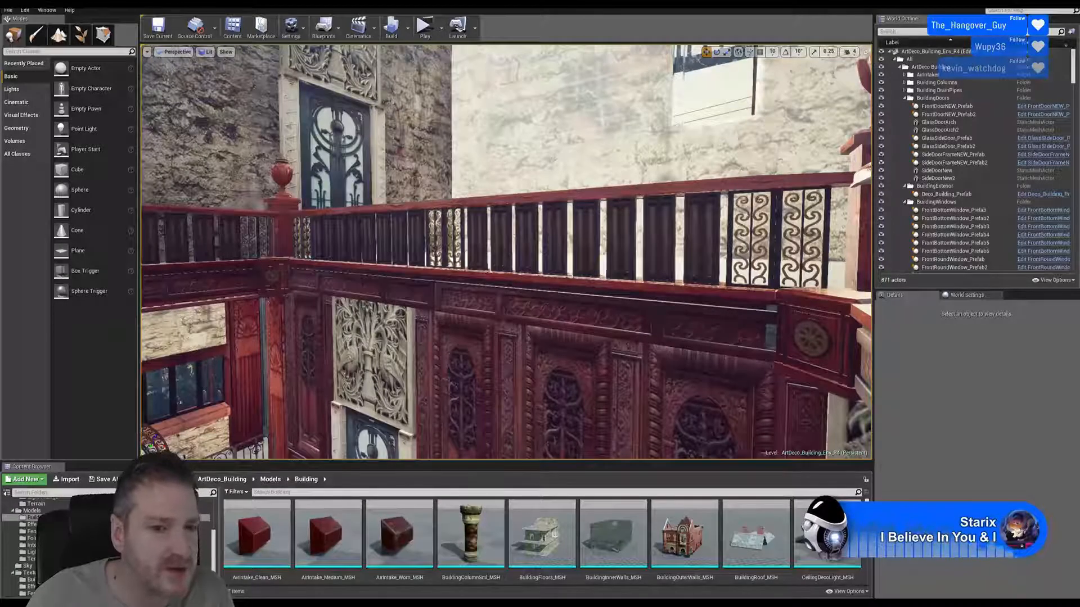
right_click_drag(568, 189, 520, 173)
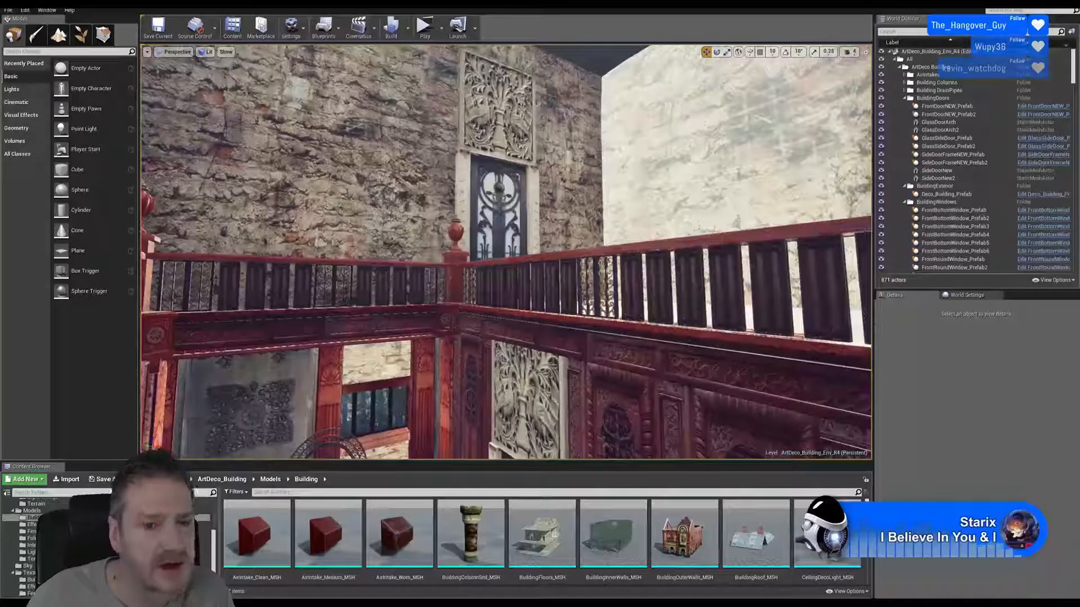
right_click_drag(513, 341, 650, 361)
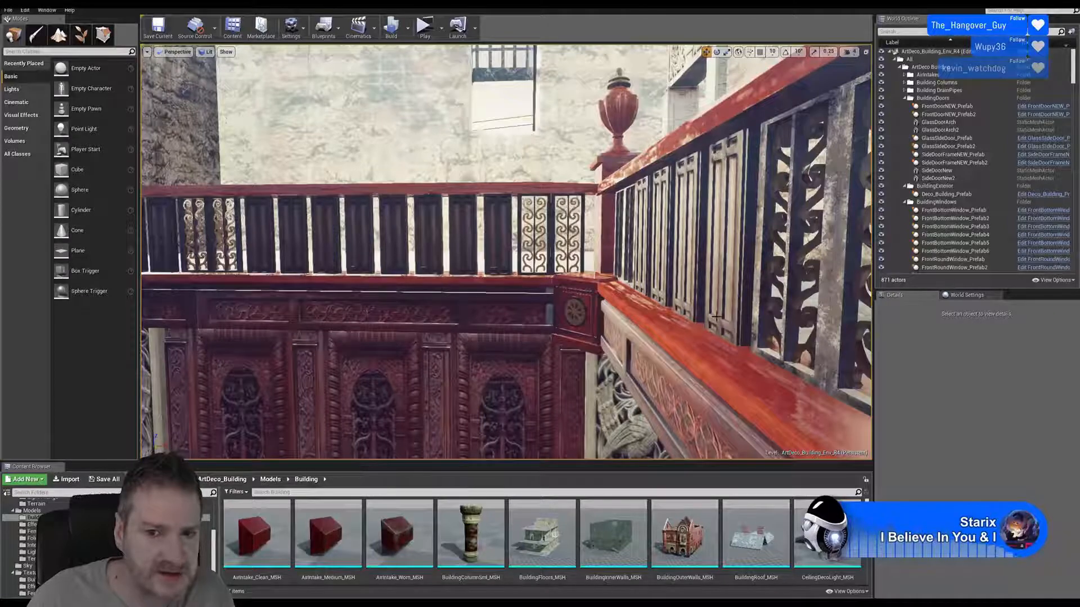
right_click_drag(720, 202, 295, 310)
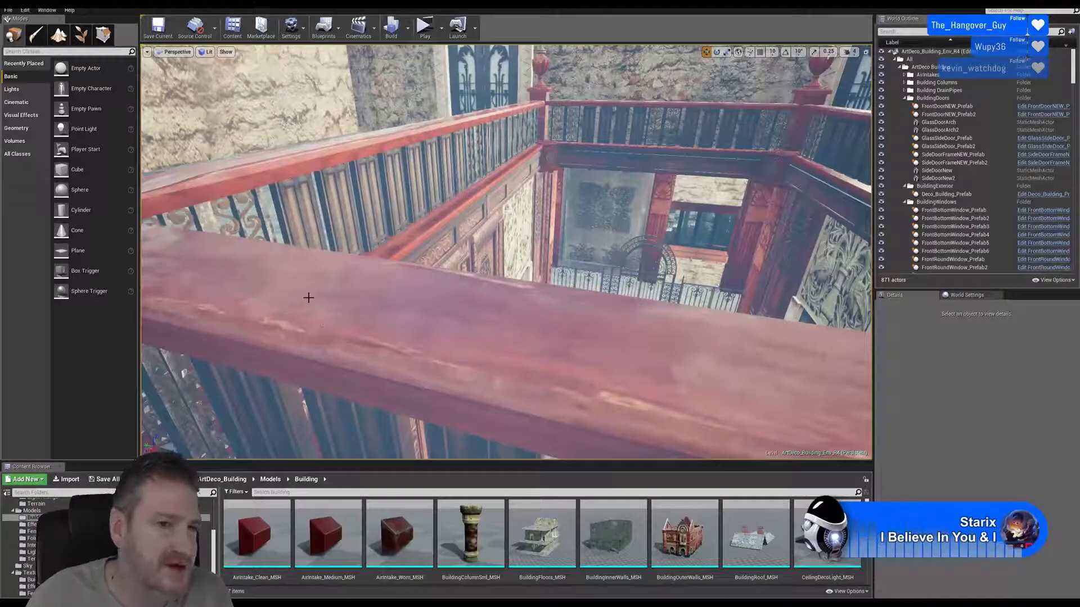
right_click_drag(318, 289, 301, 326)
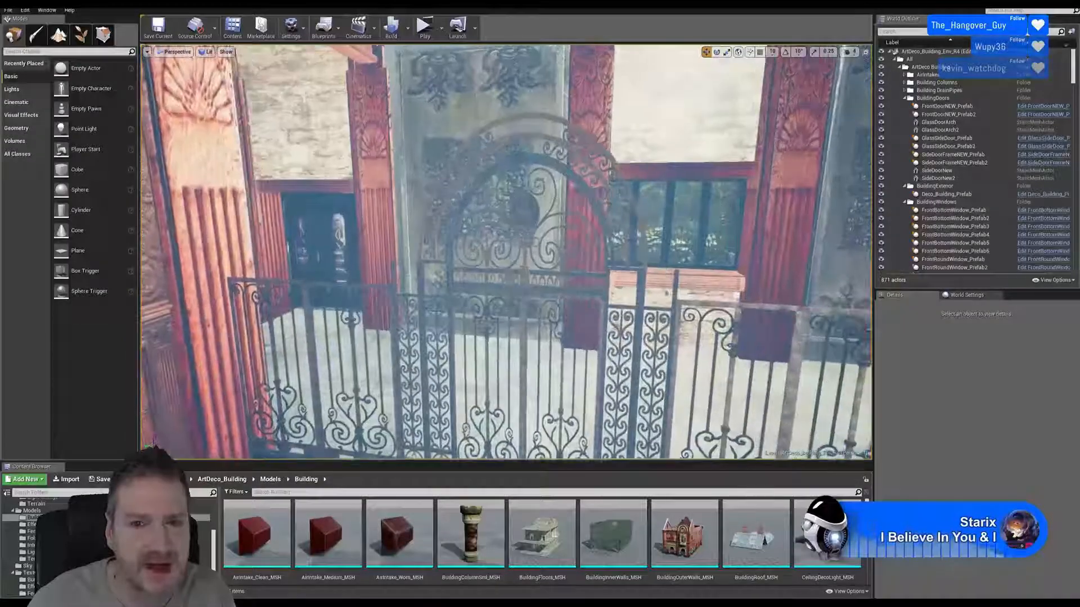
Step: Duplicate the red fluted feature column between the ornate stone panel and the window behind the iron gates
right_click_drag(402, 222, 470, 194)
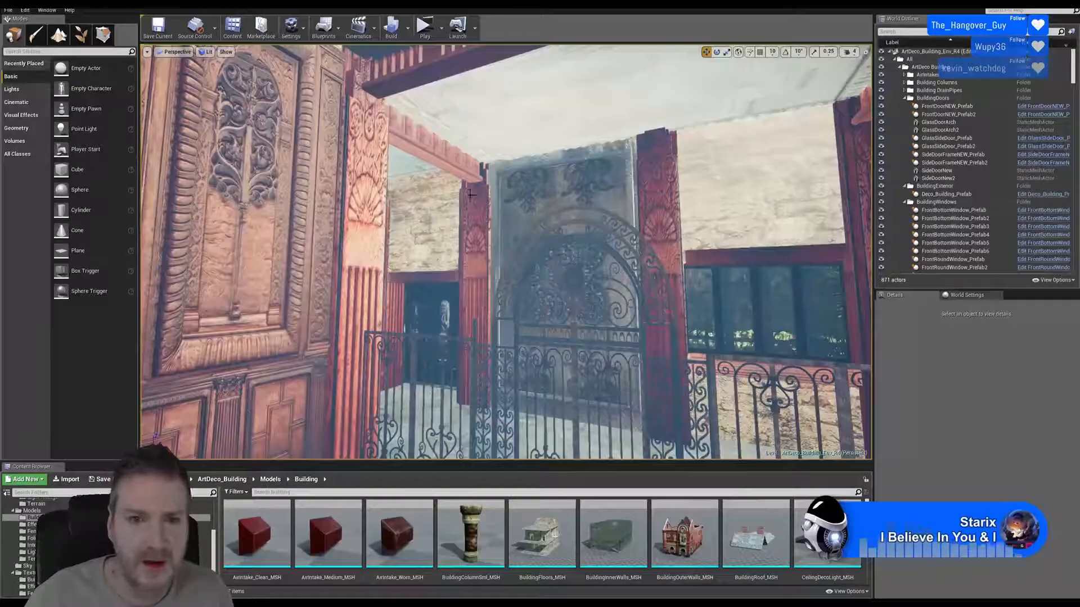
key("w")
right_click_drag(535, 205, 568, 206)
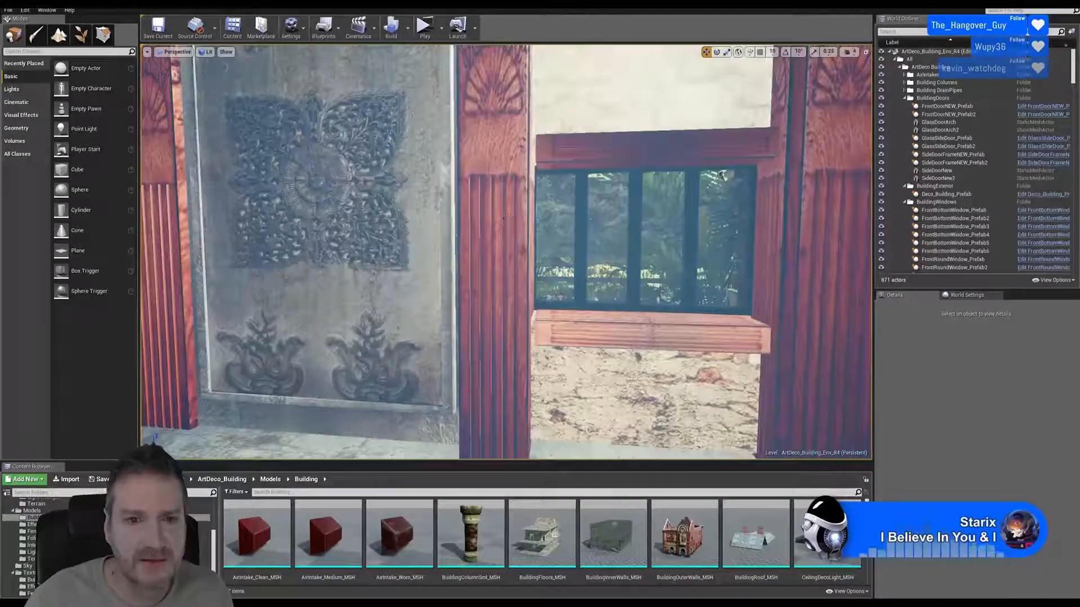
left_click(507, 219)
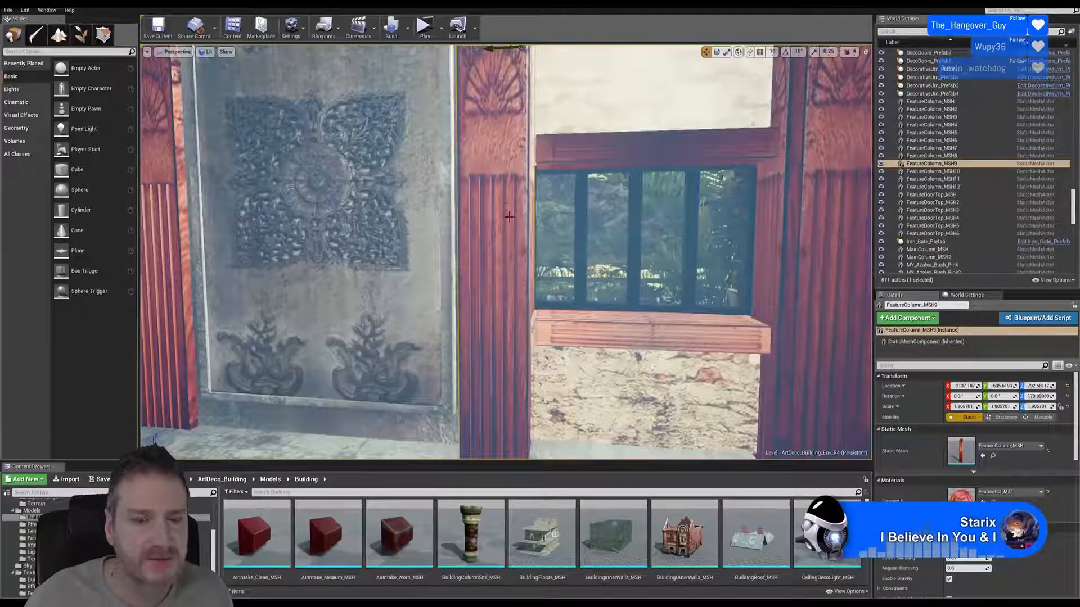
right_click_drag(509, 216, 502, 224)
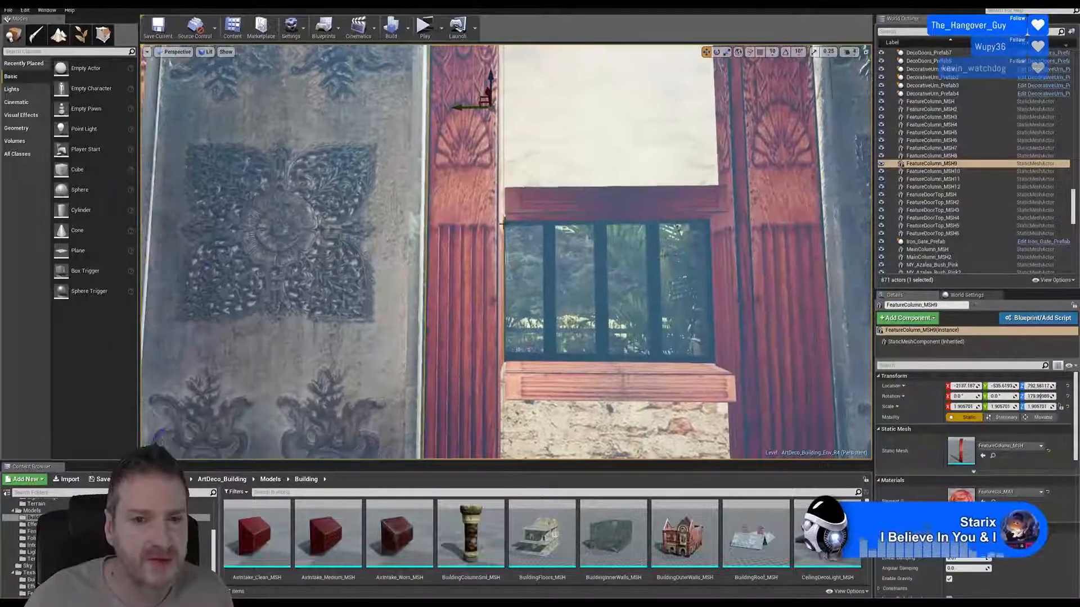
right_click(458, 179)
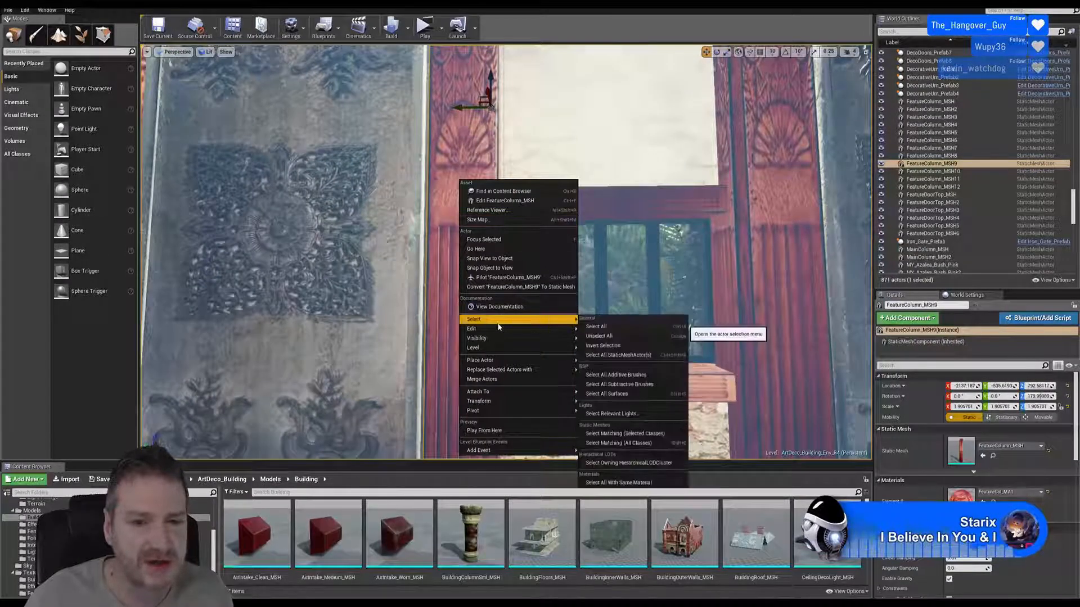
mouse_move(502, 328)
left_click(604, 367)
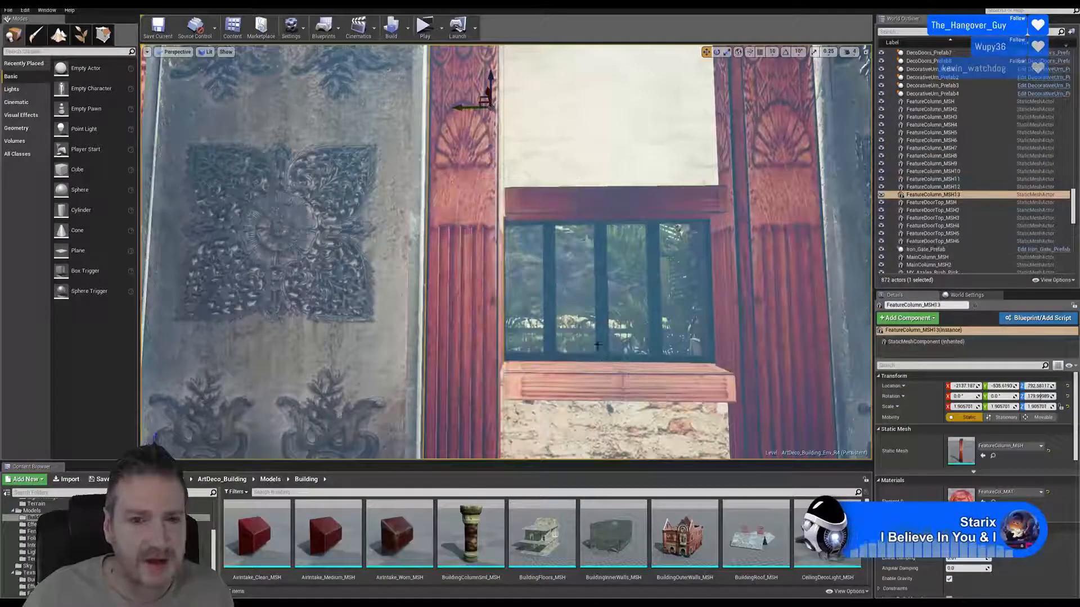
Step: Move the duplicated column along X to about -1154.7, beside the wrought-iron gate arch
right_click_drag(604, 367, 366, 360)
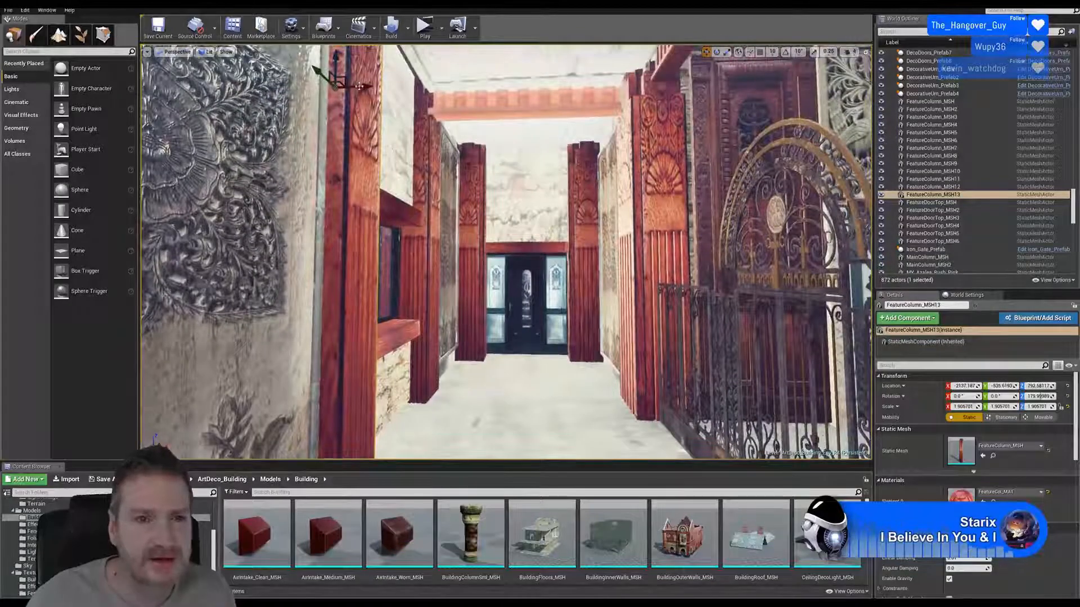
left_click_drag(359, 86, 851, 61)
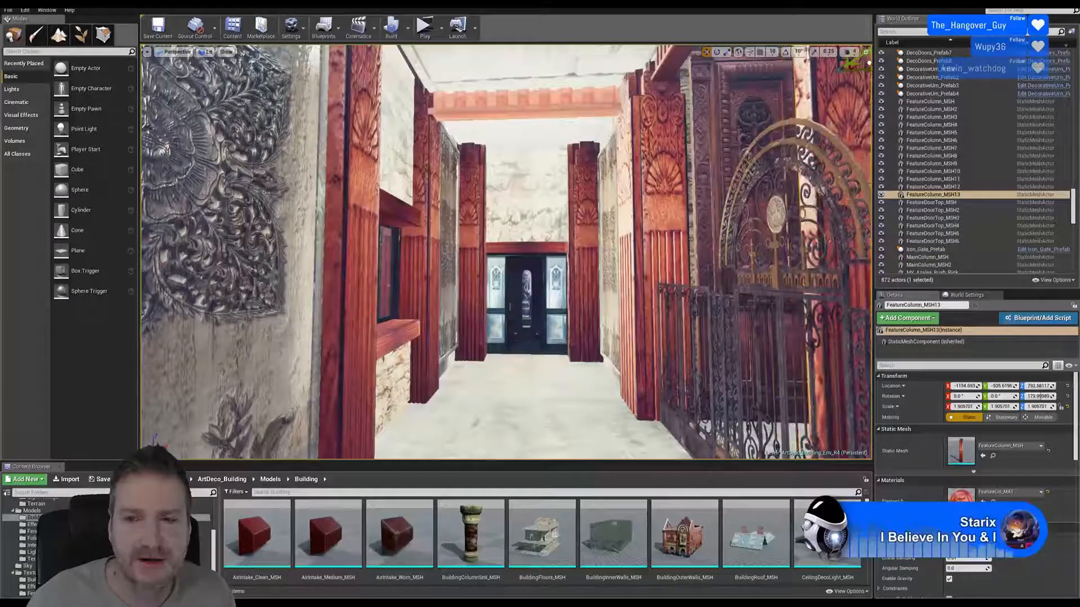
right_click_drag(787, 141, 866, 107)
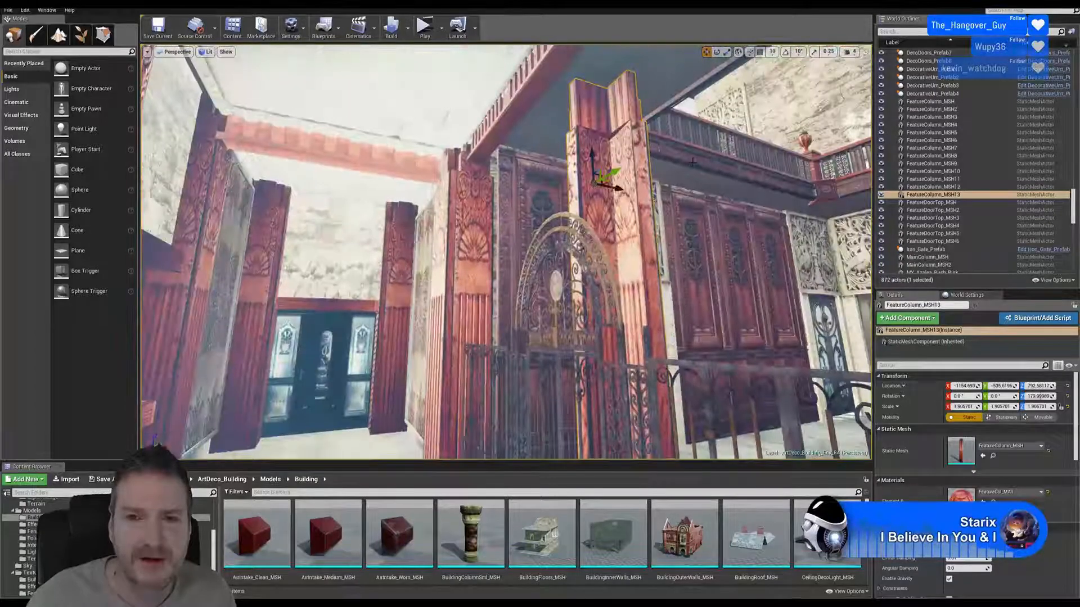
Step: Turn on 10° rotation snapping and rotate the duplicated column 180° about its vertical axis
left_click(716, 52)
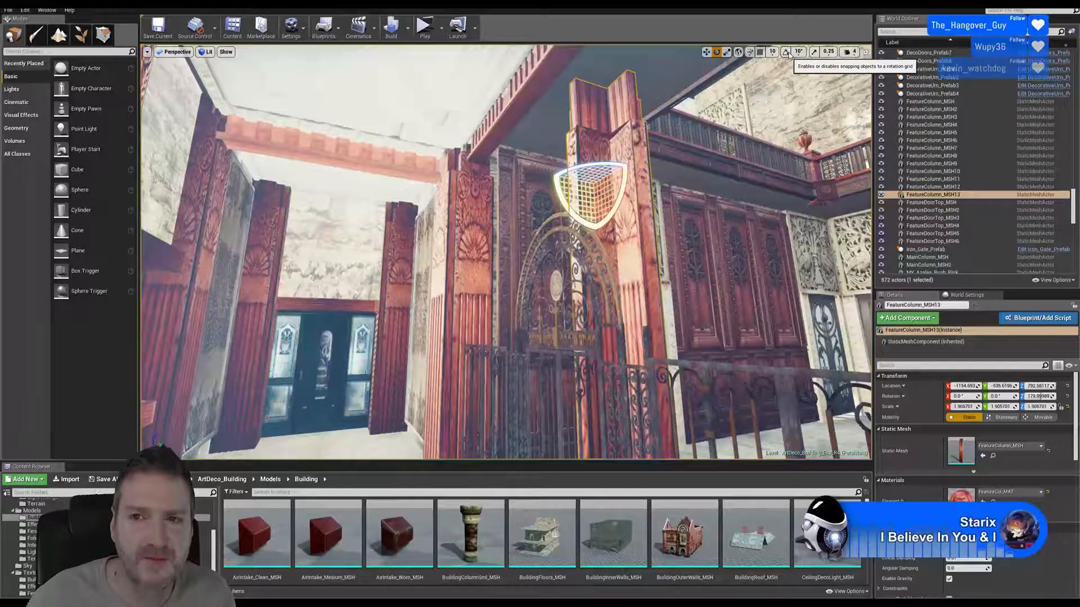
left_click(786, 51)
left_click_drag(588, 168, 537, 170)
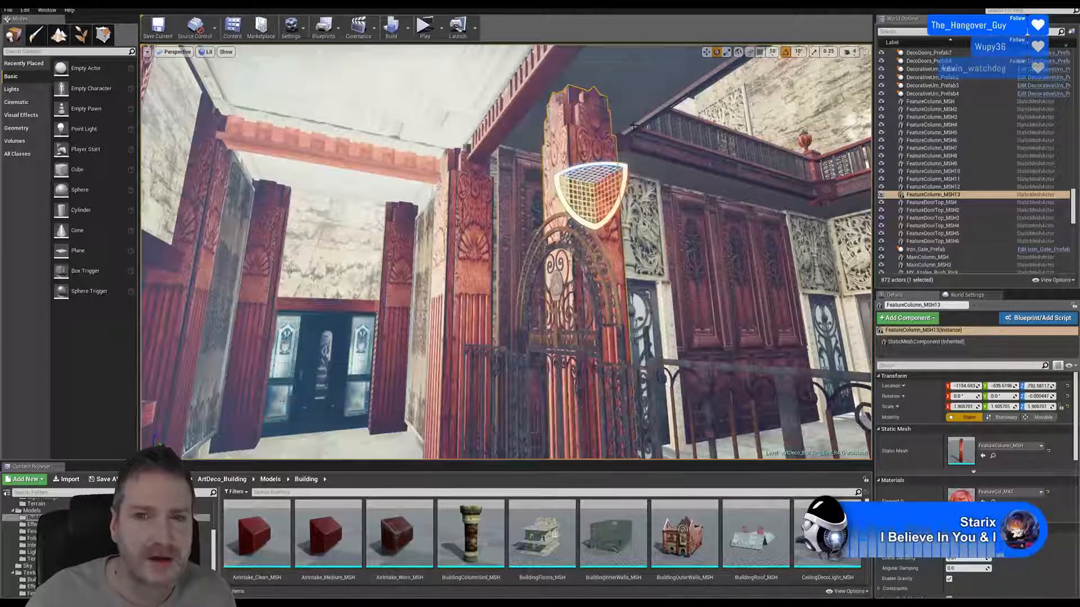
Step: Move the duplicated column along X into the undecorated stone-walled area, to about X 2190.4
left_click(705, 52)
left_click_drag(616, 186, 866, 222)
right_click_drag(787, 224, 866, 261)
right_click_drag(506, 253, 529, 253)
right_click_drag(467, 290, 377, 223)
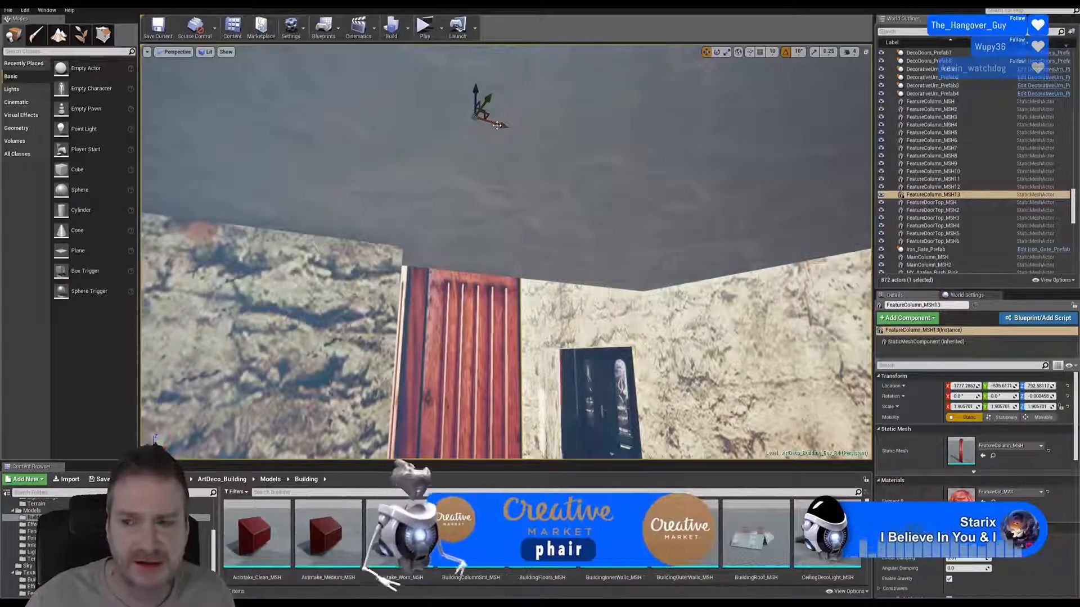
left_click_drag(495, 128, 672, 147)
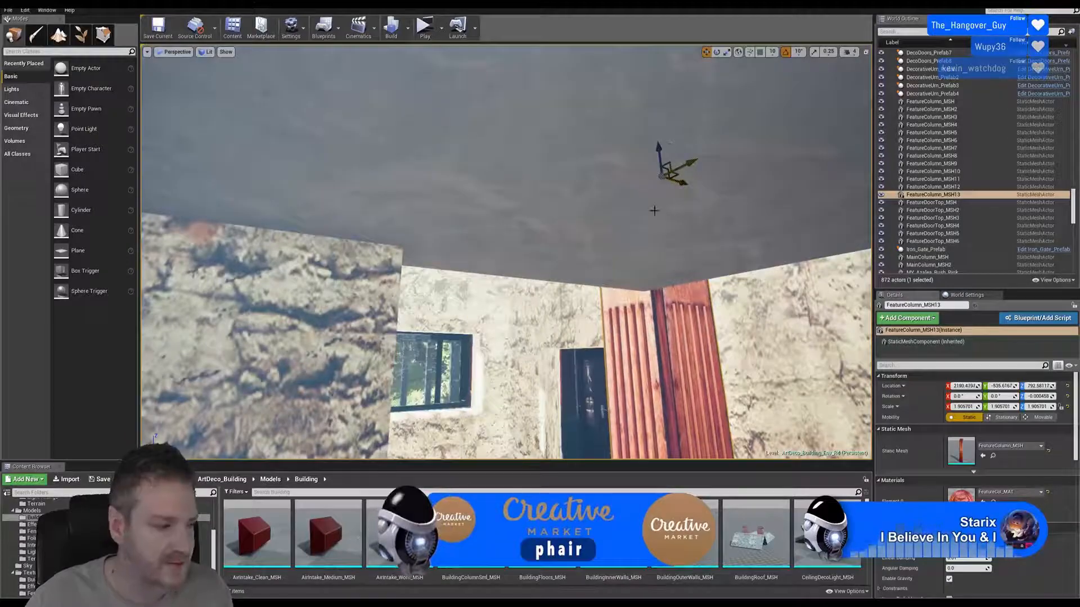
Step: Position the duplicated column in the room corner beside the window, at about X 2476.8 and Y -75.5
right_click_drag(653, 210, 843, 253)
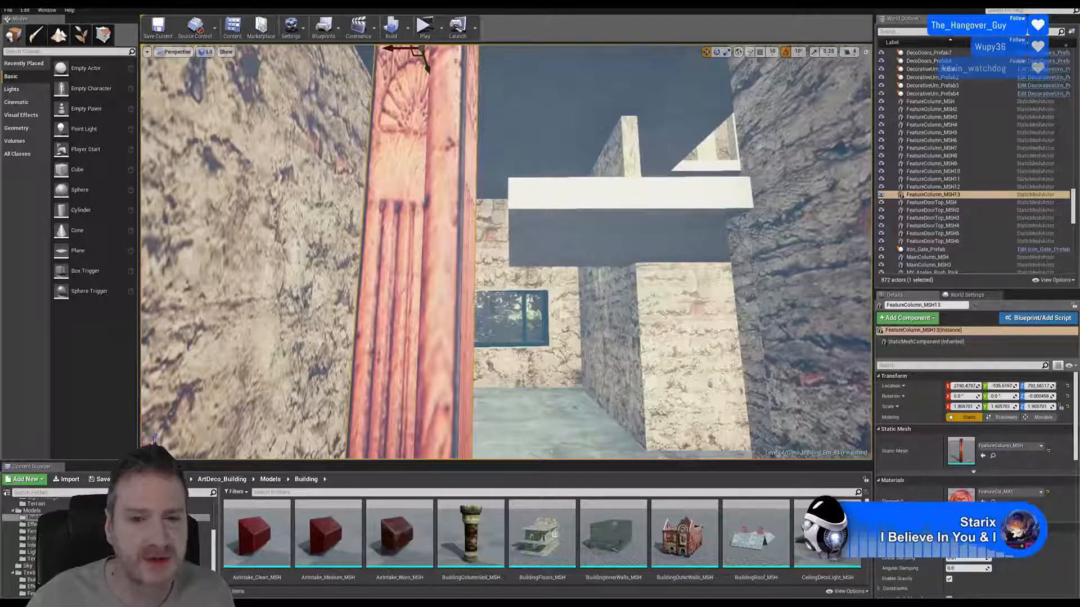
right_click_drag(506, 253, 388, 284)
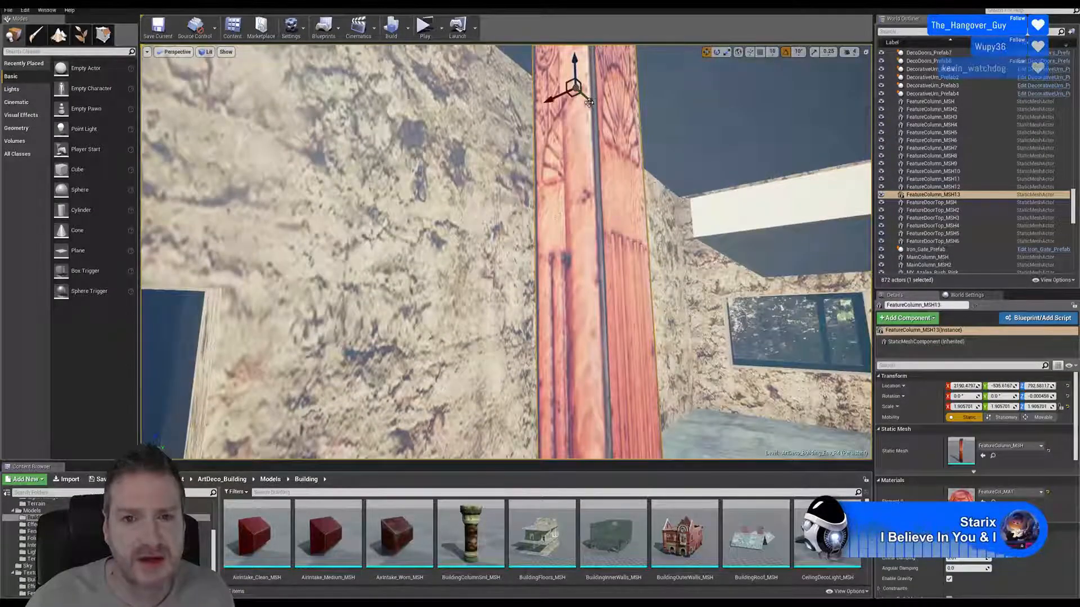
left_click_drag(589, 103, 542, 206)
mouse_move(625, 325)
right_mouse_down()
mouse_move(360, 323)
mouse_move(626, 321)
right_mouse_up()
right_click_drag(467, 291, 467, 241)
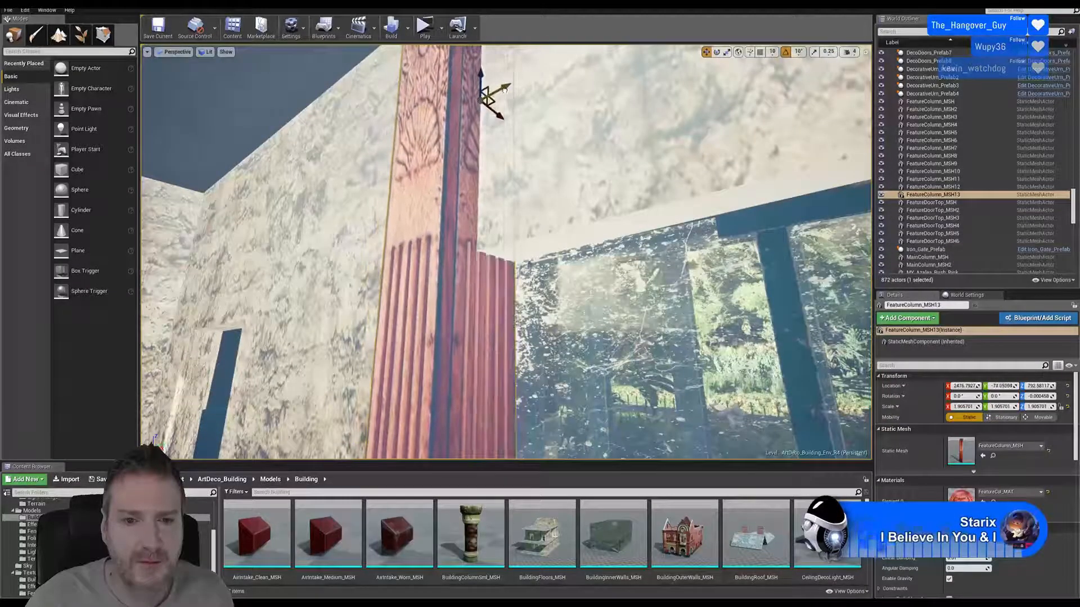
left_click_drag(489, 97, 505, 88)
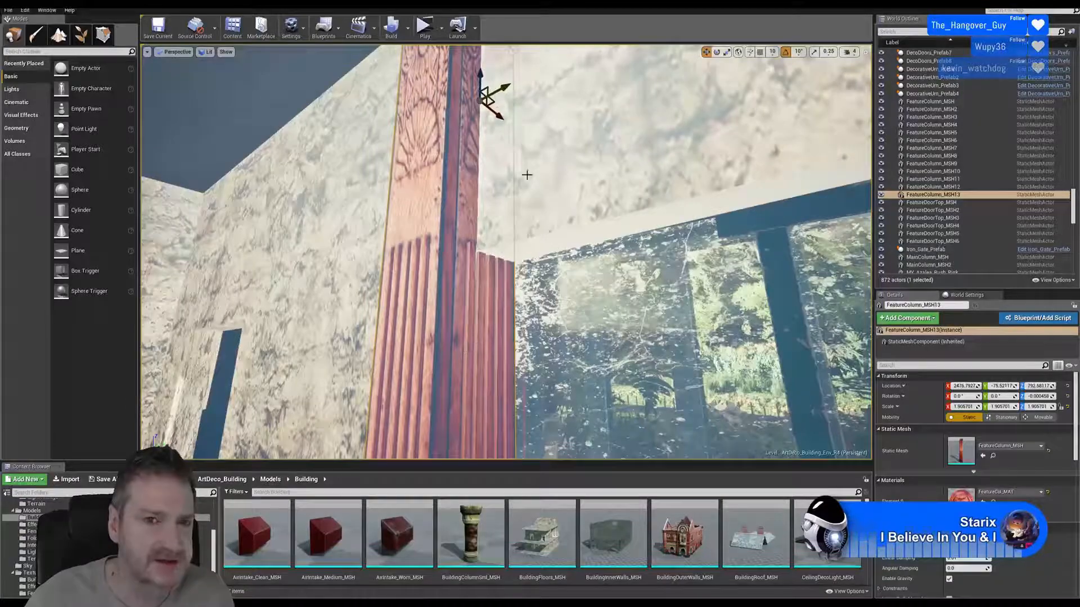
Step: Move the duplicated column along X to about 2444.3, clear of the exterior side of the wall
right_click_drag(535, 132, 561, 179)
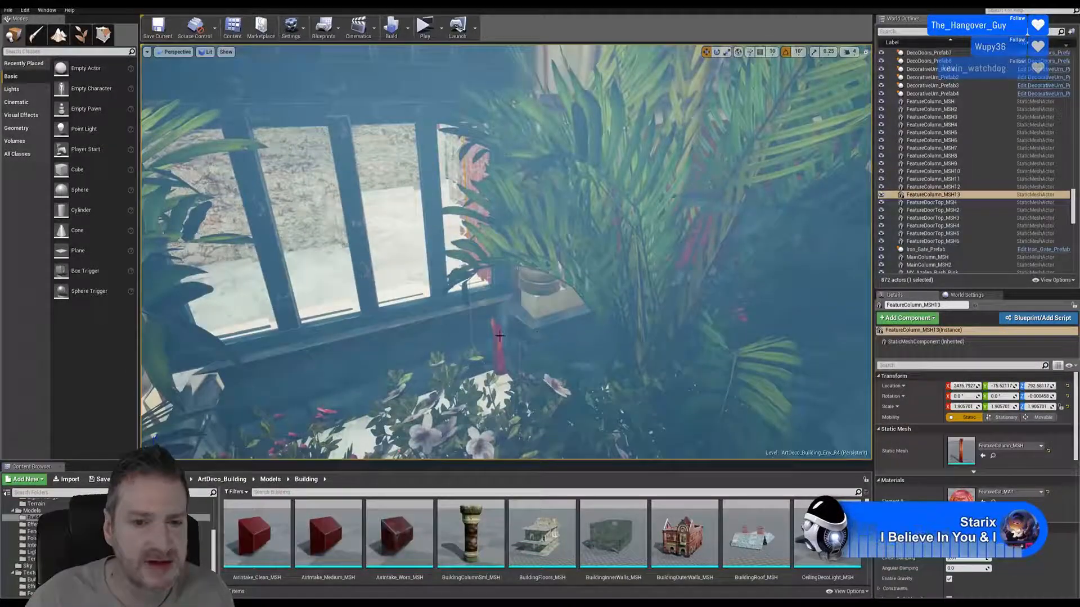
right_click_drag(550, 301, 540, 282)
right_click_drag(545, 145, 557, 160)
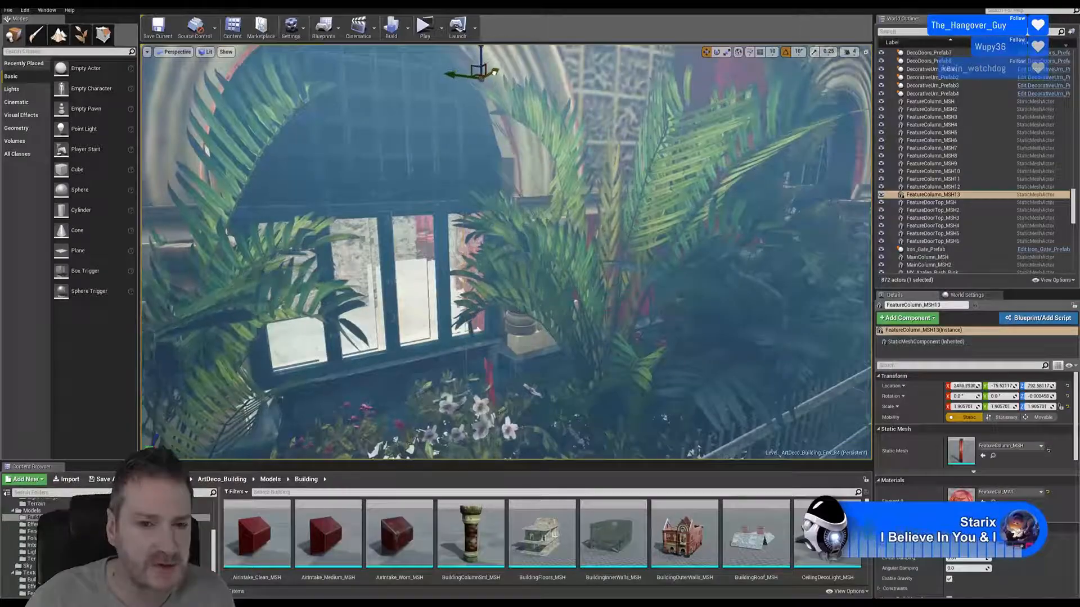
right_click_drag(580, 204, 562, 218)
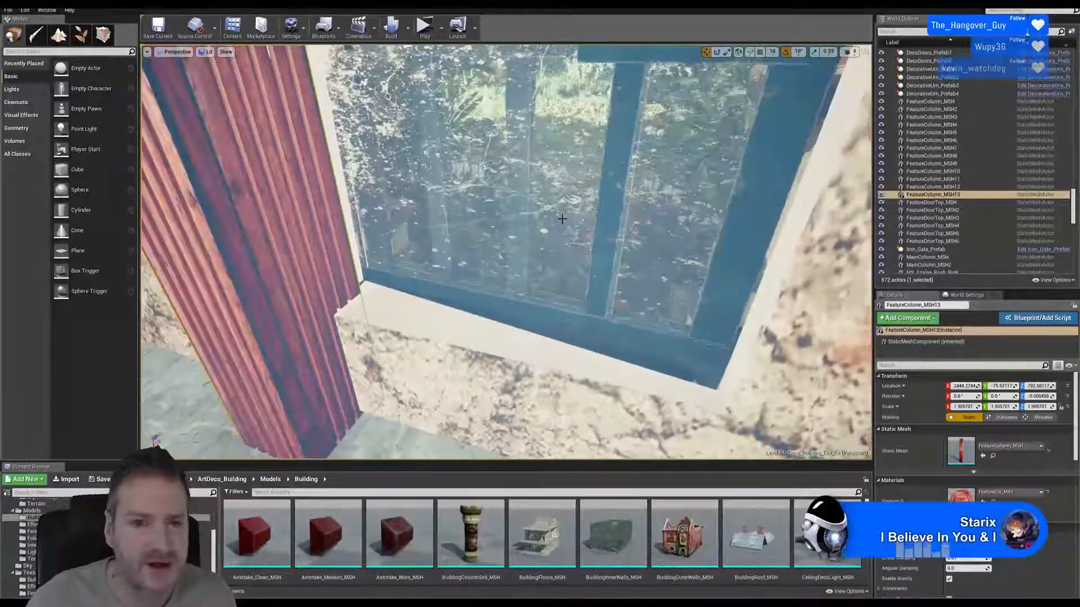
Step: Turn off rotation snapping and rotate the glass pane of the window beside the column to about -21.0° about its vertical axis
left_click(525, 182)
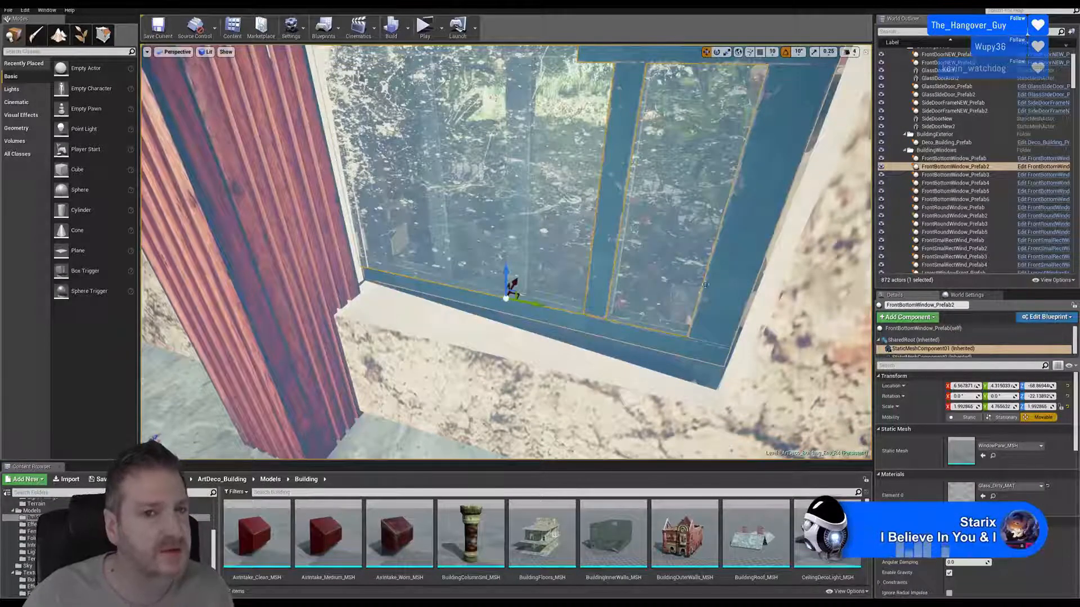
left_click(717, 51)
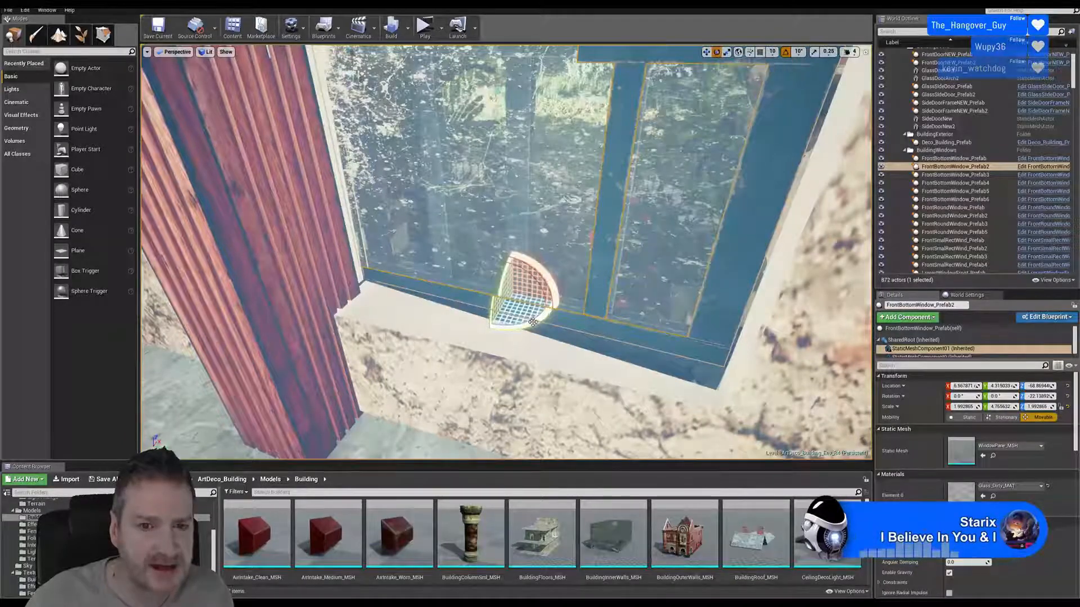
left_click_drag(532, 321, 523, 273)
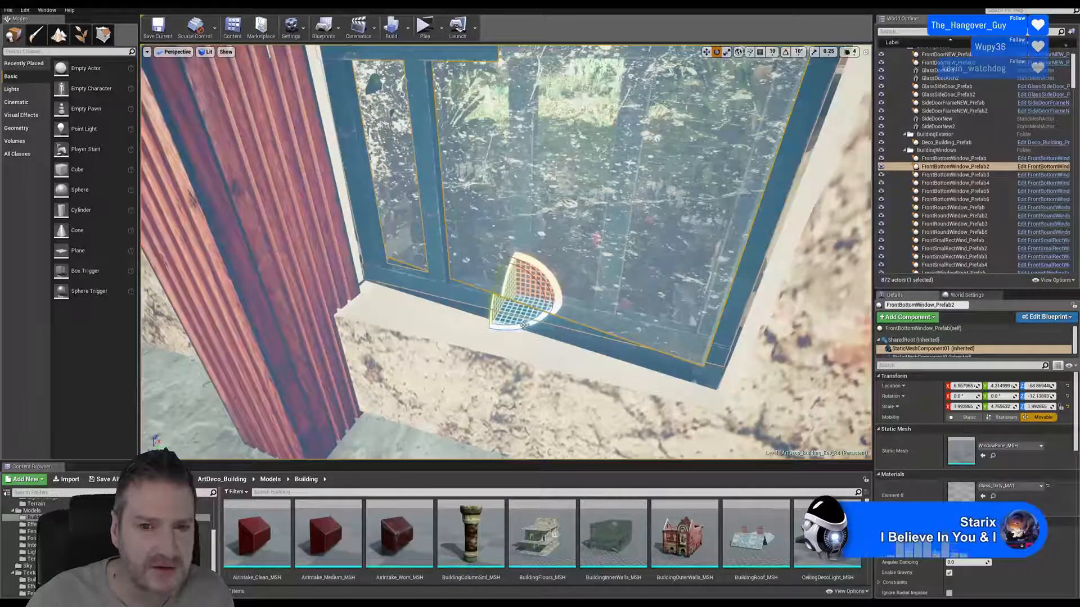
left_click_drag(524, 325, 488, 325)
Step: Move the glass pane into its window frame, to about X -1.1 and Y 7.7, and deselect it
left_click(707, 51)
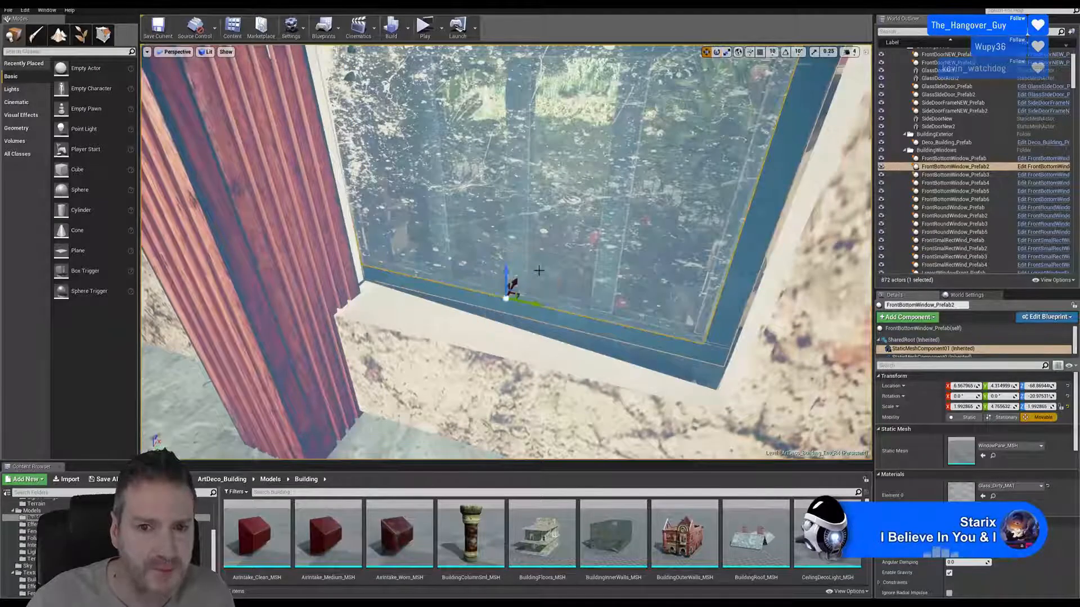
left_click_drag(518, 280, 521, 279)
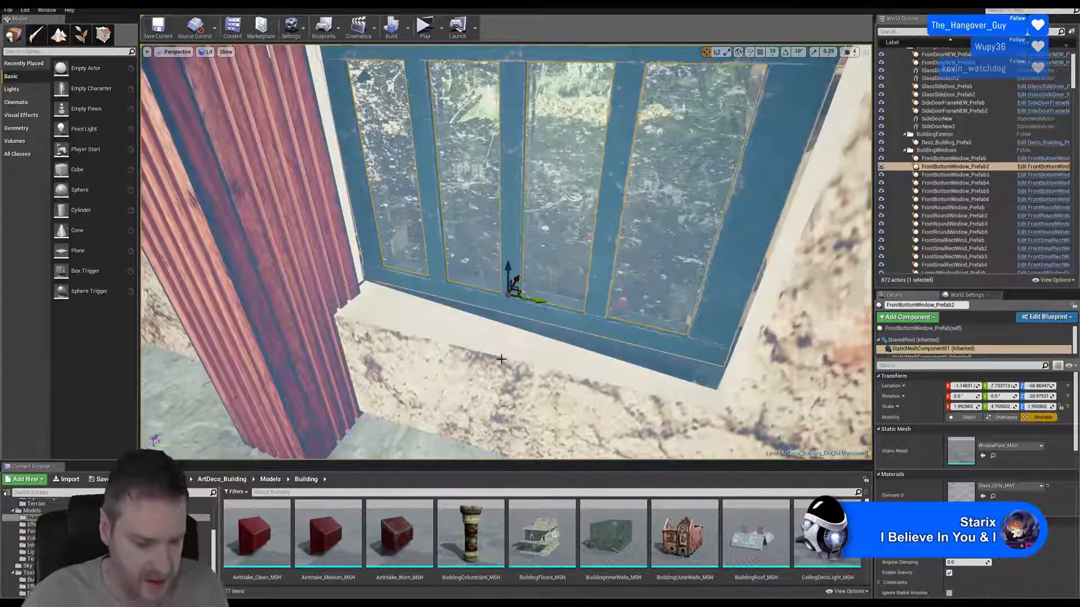
key("Escape")
Step: Duplicate the feature column beside the window and move the copy along Y to about 314.5
right_click_drag(502, 365, 495, 320)
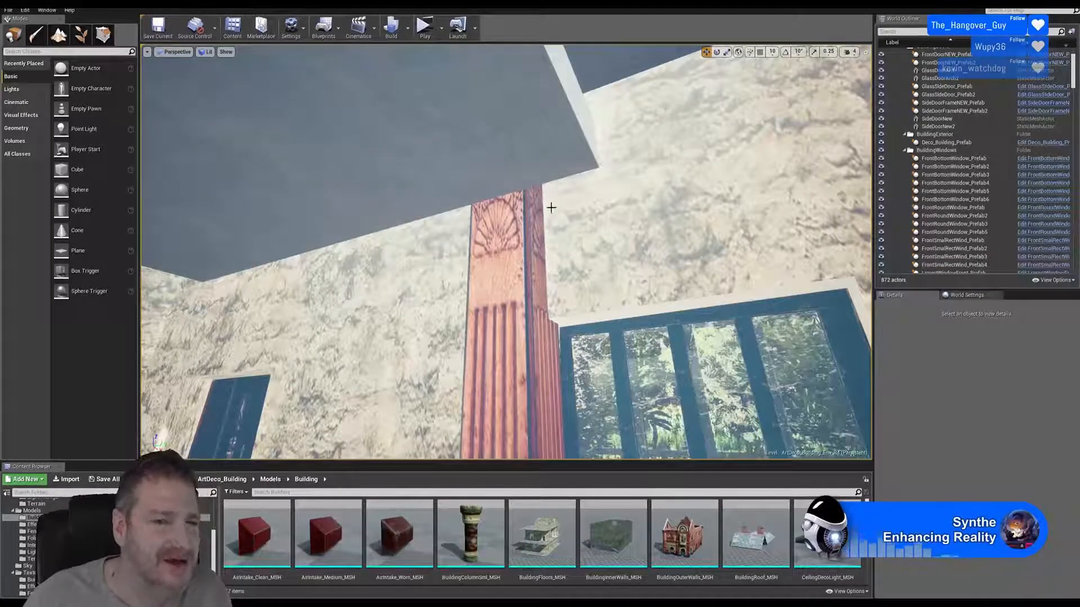
right_click_drag(602, 219, 532, 256)
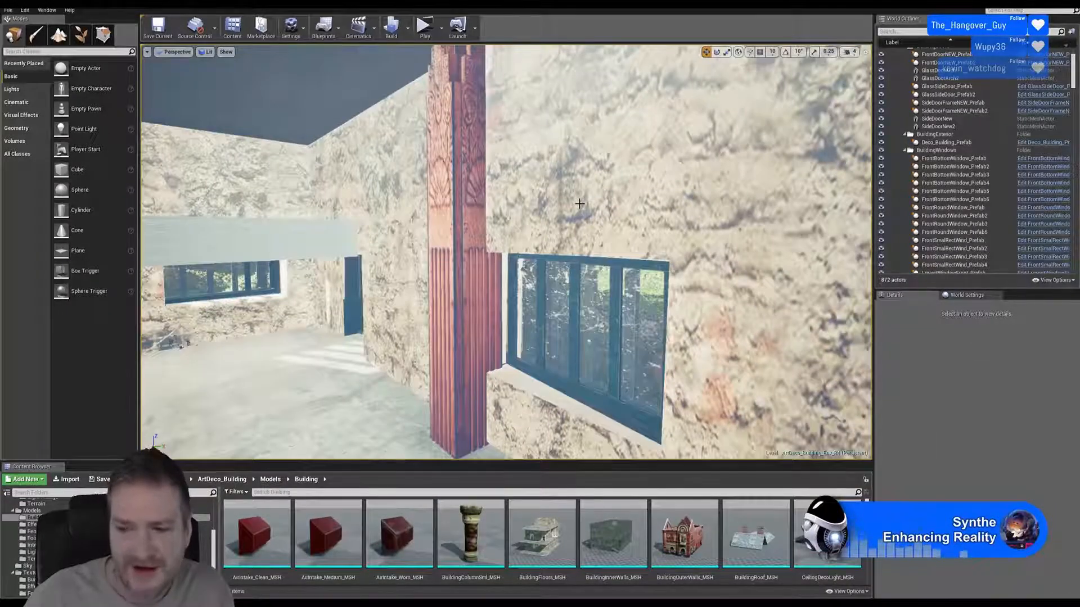
right_click_drag(522, 242, 545, 239)
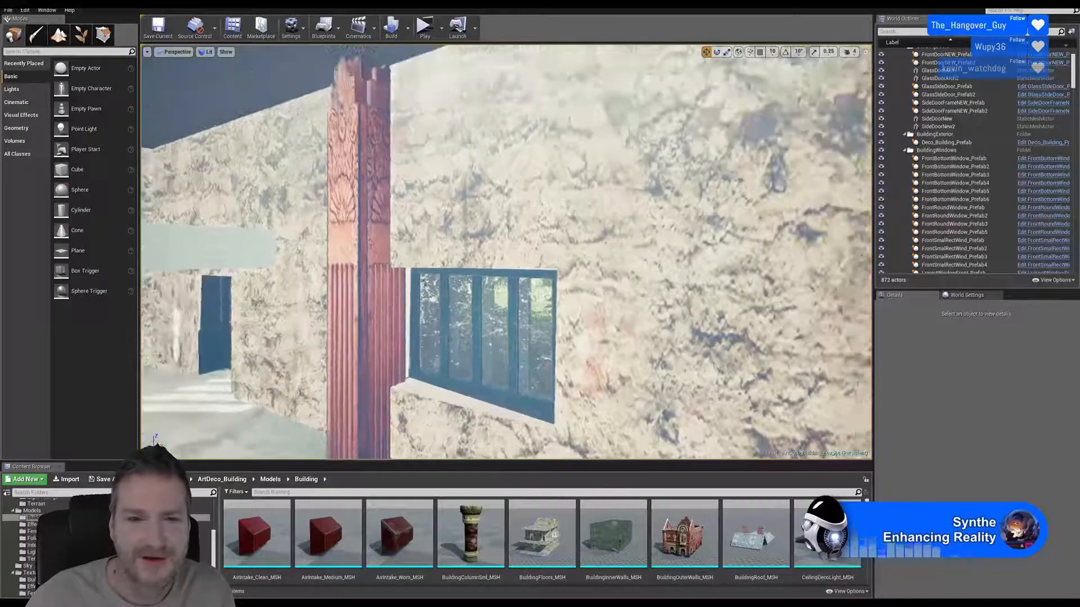
left_click(366, 218)
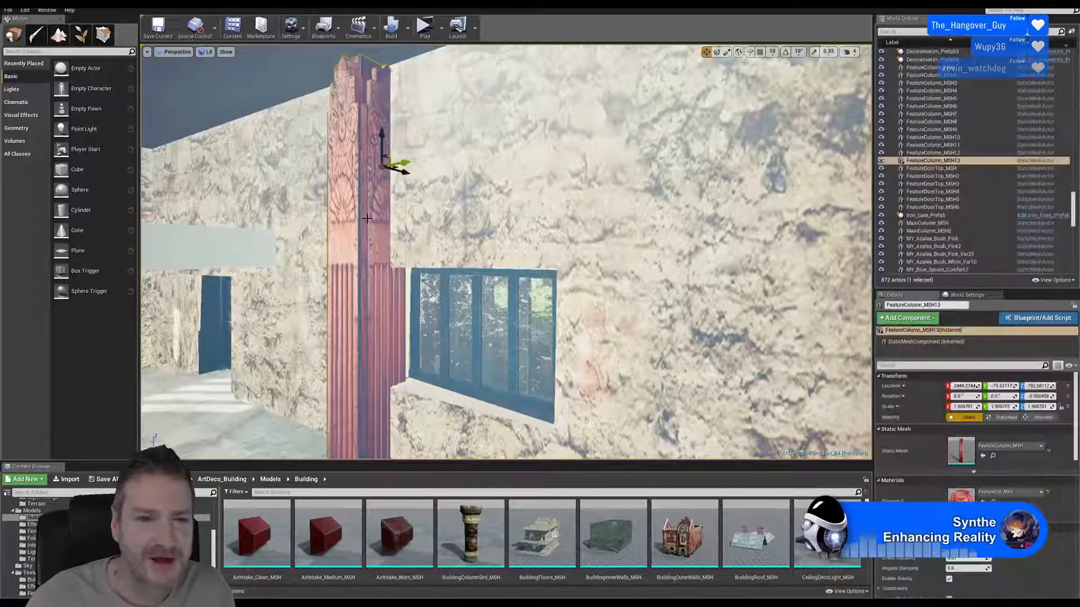
right_click(366, 219)
mouse_move(416, 369)
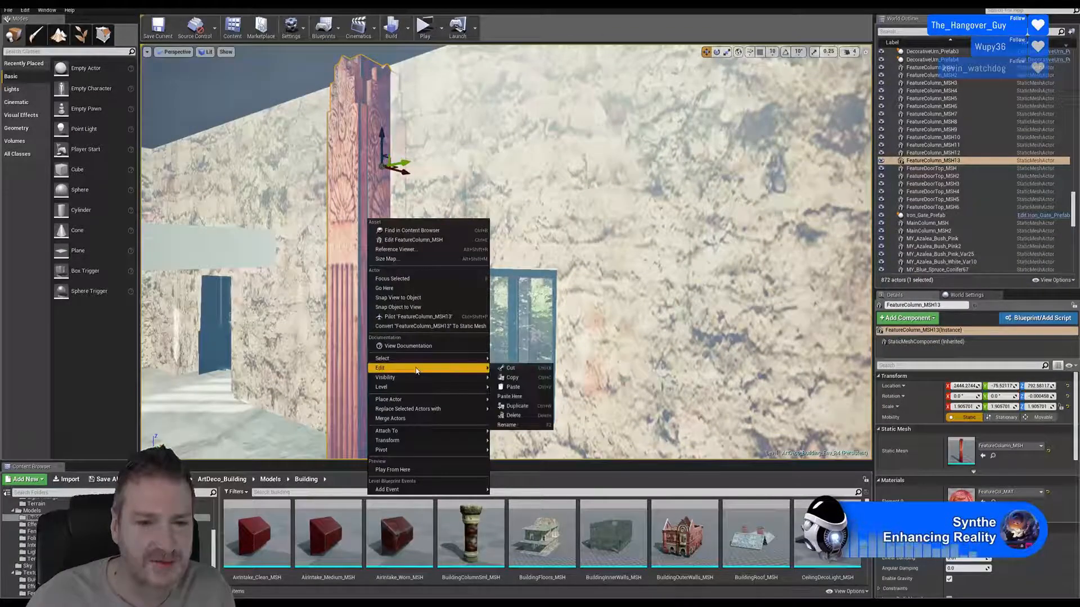
left_click(517, 406)
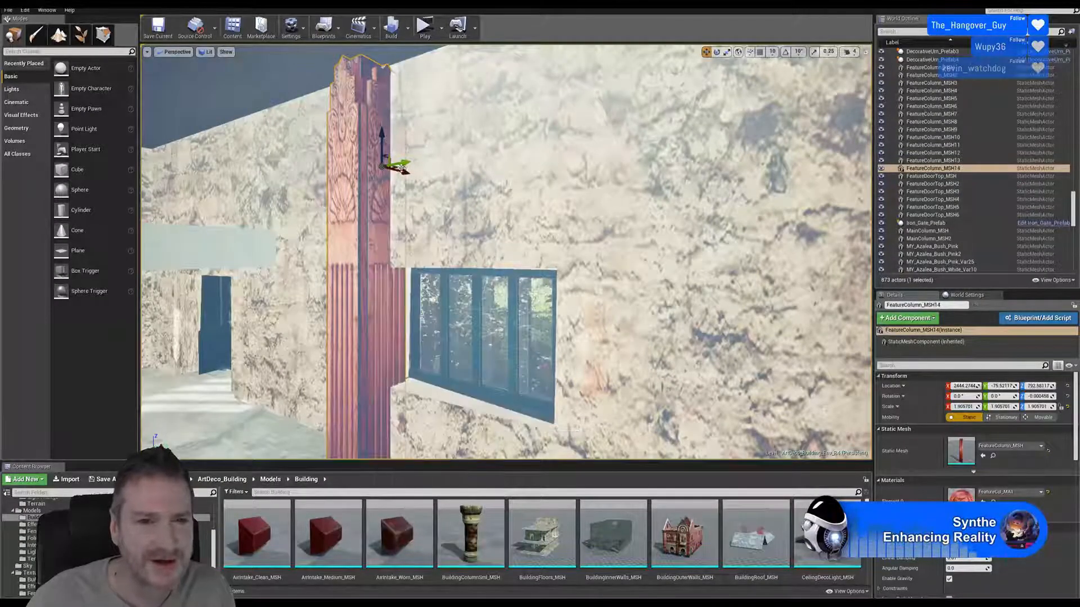
left_click_drag(399, 162, 540, 152)
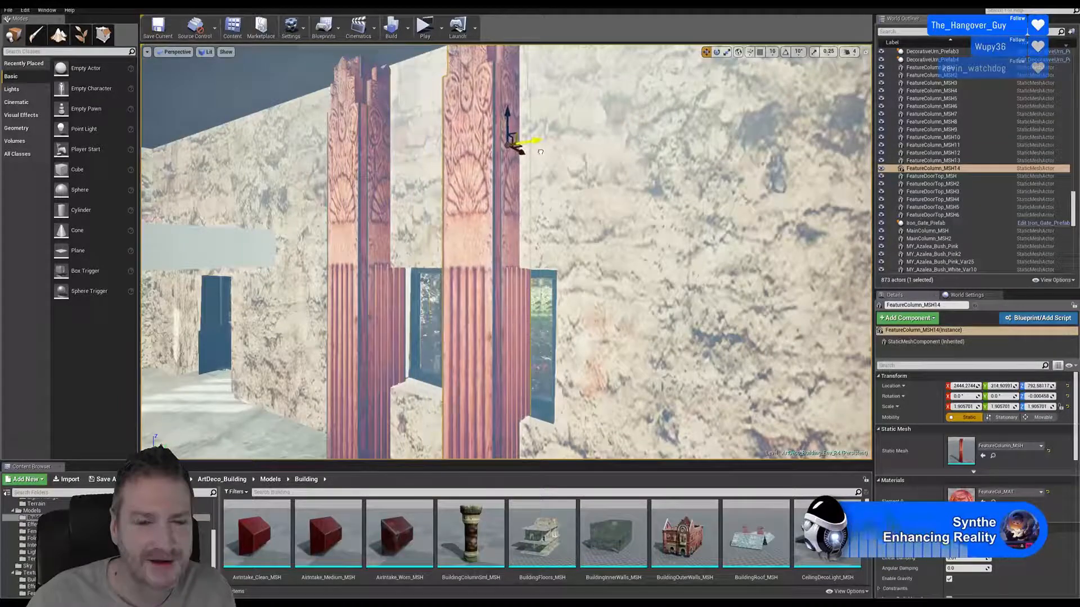
left_click(717, 51)
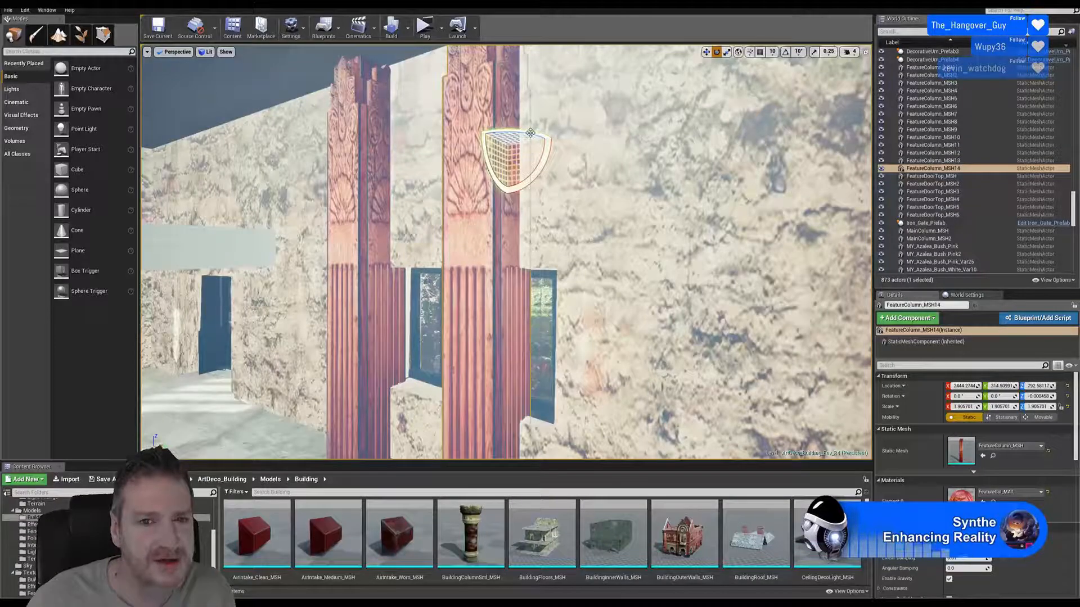
left_click_drag(527, 132, 574, 135)
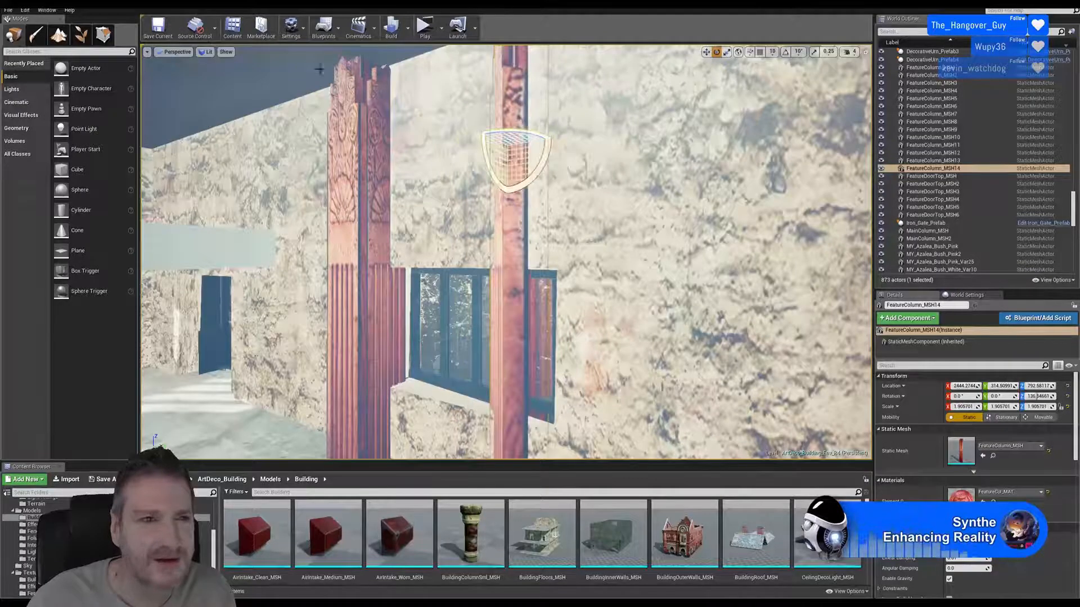
left_click(25, 10)
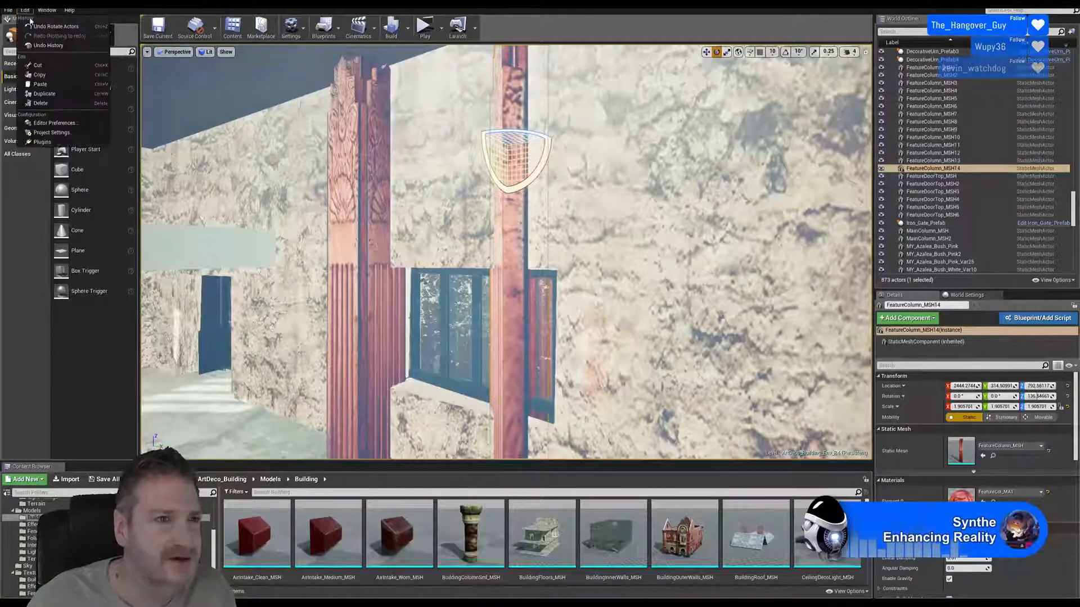
left_click(50, 27)
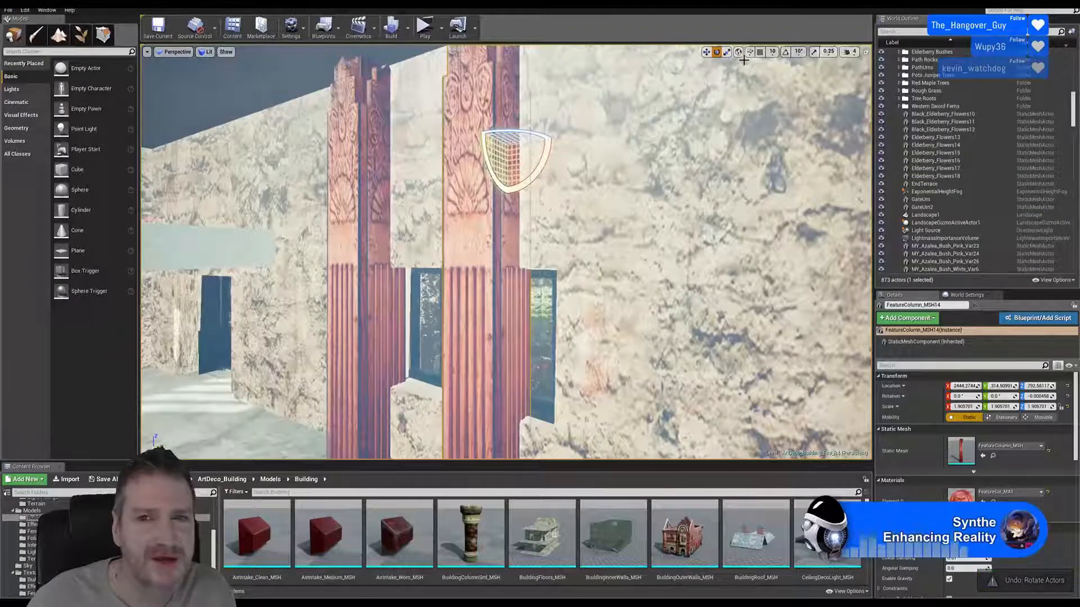
Step: Rotate the column copy to 90° using 10° snapping and move it along Y to about 499.4, beside the far edge of the window
left_click(785, 52)
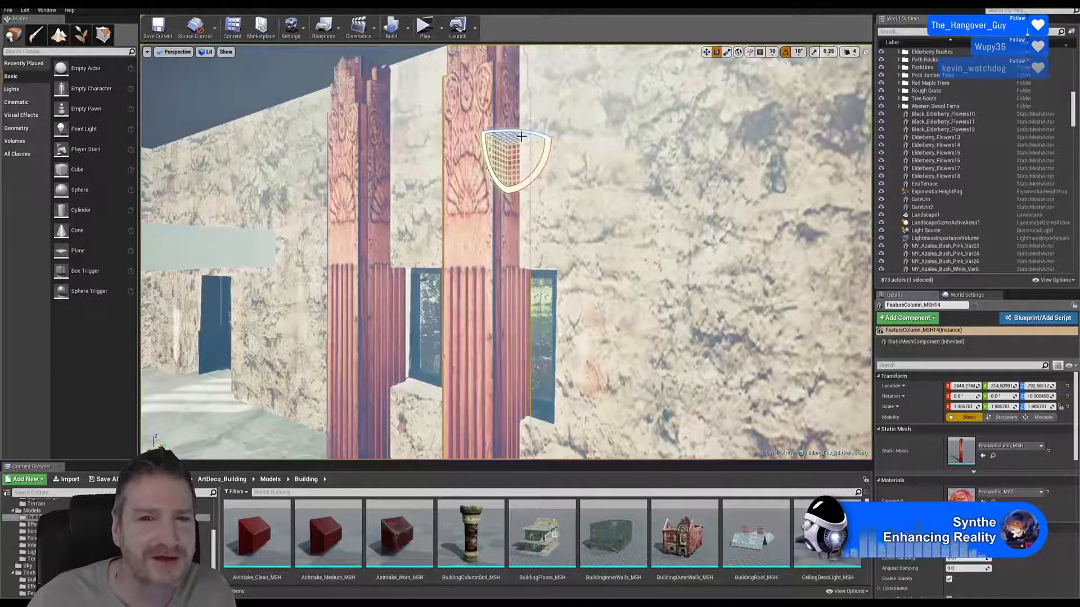
left_click_drag(523, 135, 586, 133)
left_click(706, 52)
mouse_move(587, 133)
right_mouse_down()
mouse_move(562, 135)
mouse_move(587, 132)
mouse_move(572, 135)
right_mouse_up()
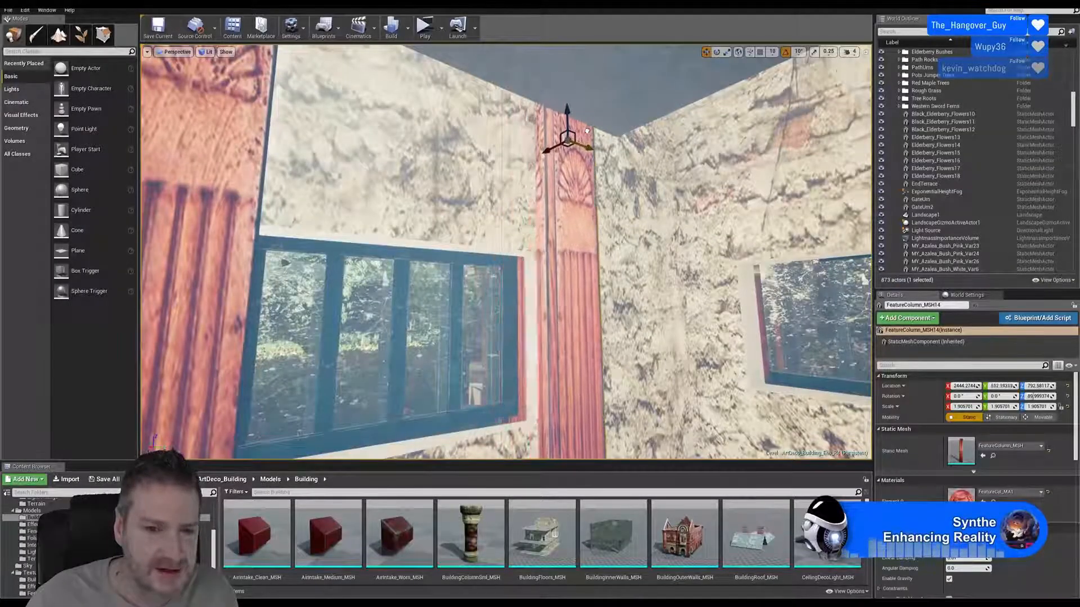
left_click_drag(587, 131, 583, 138)
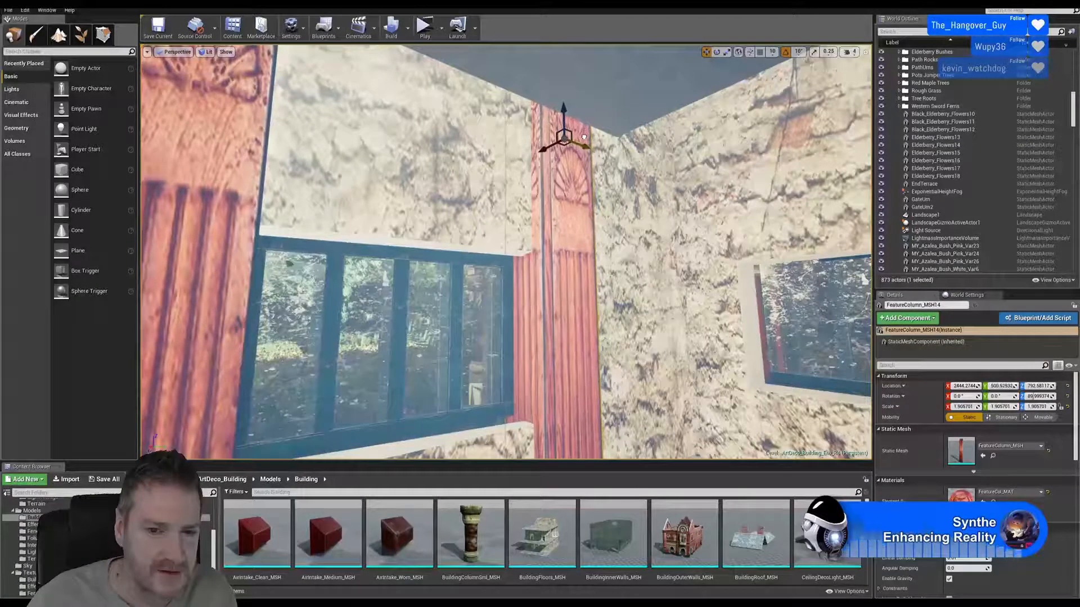
right_click_drag(583, 136, 551, 144)
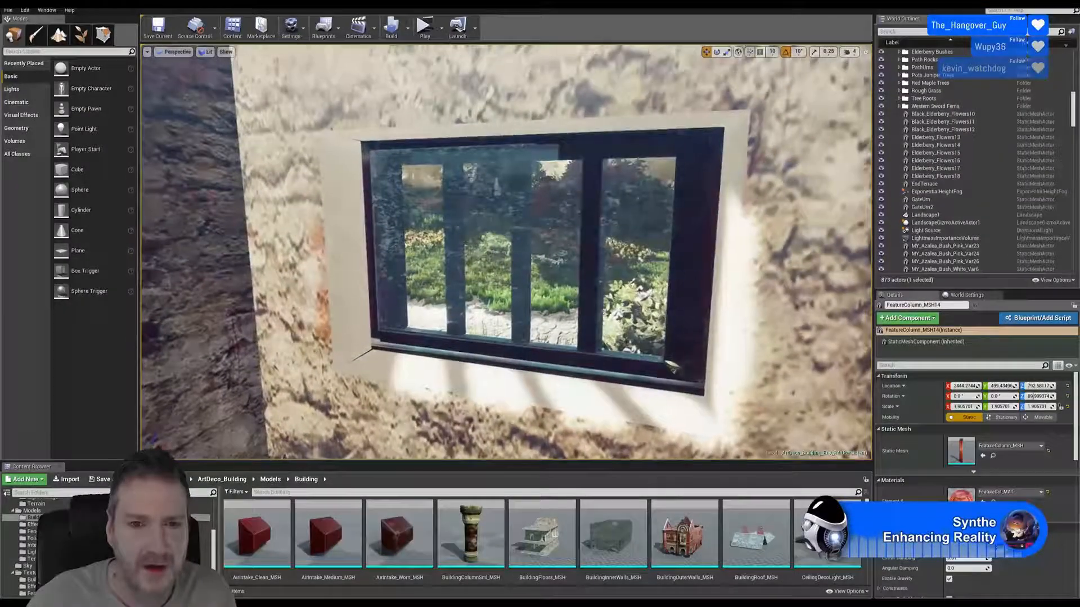
Step: Turn off rotation snapping and rotate the misaligned glass pane of the sunlit window to about -21.4° about its vertical axis
left_click(527, 229)
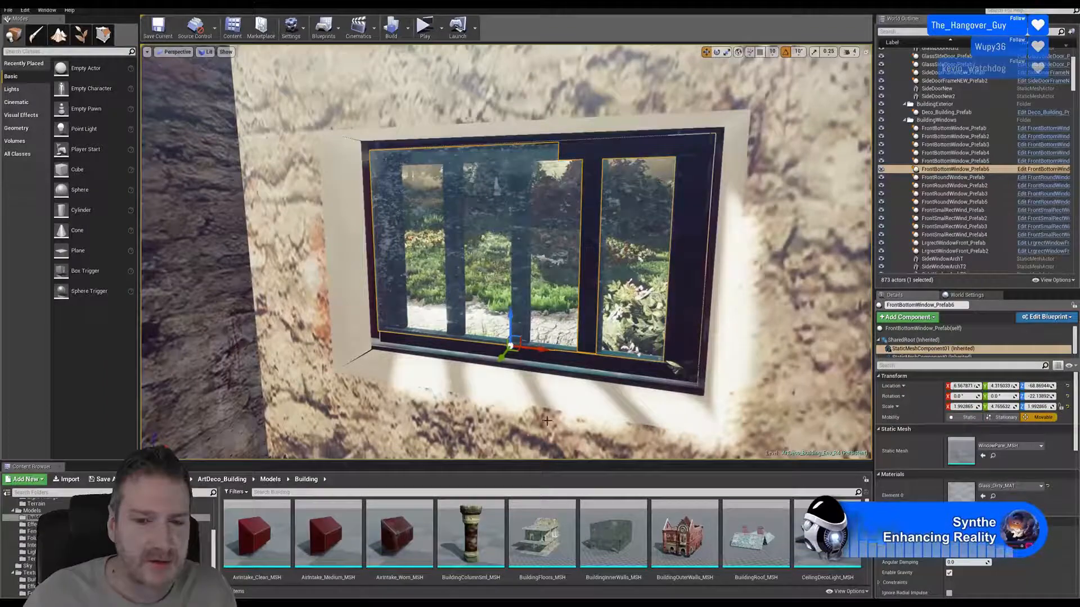
key("Escape")
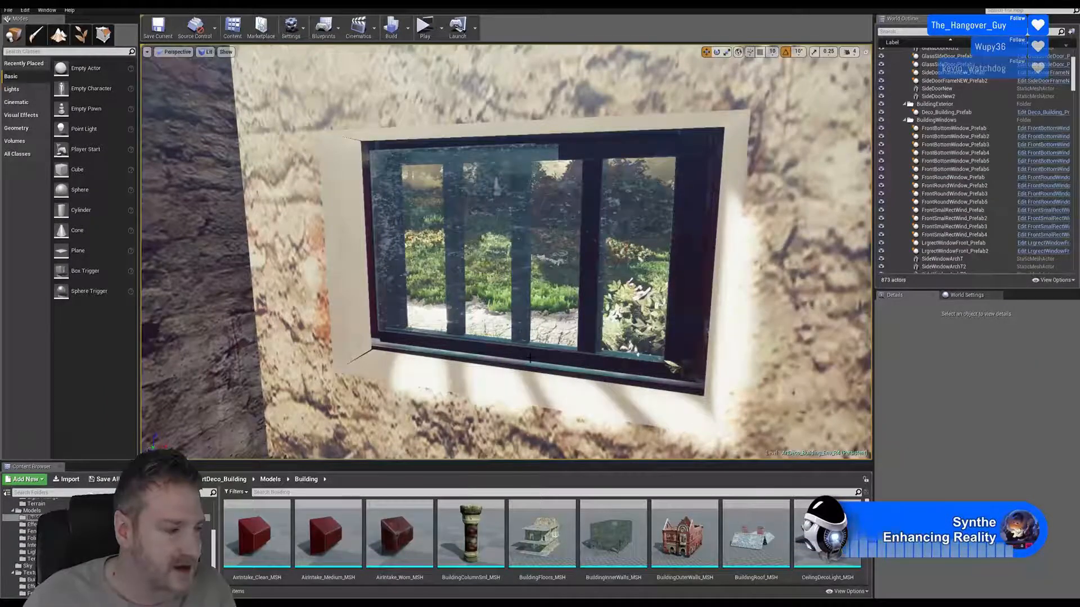
left_click(512, 212)
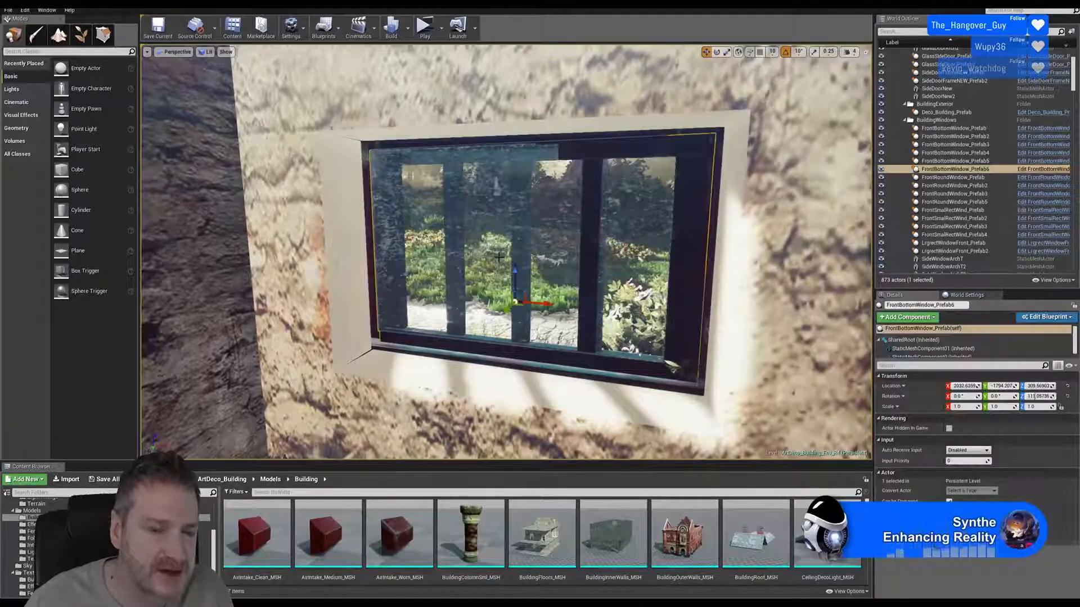
left_click(522, 217)
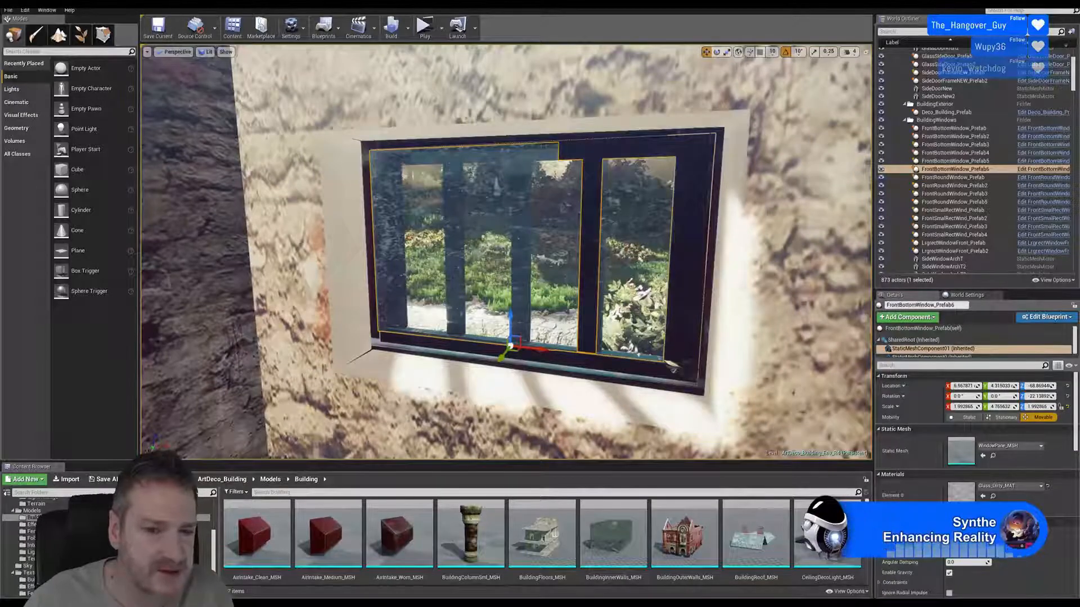
right_click_drag(540, 248, 529, 264)
key("w")
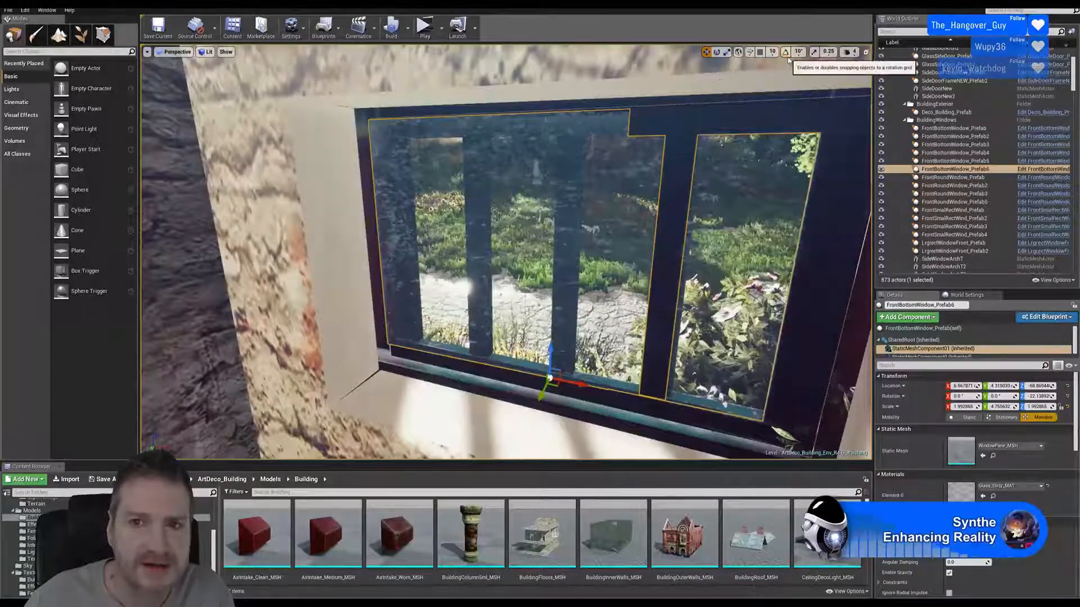
left_click(716, 52)
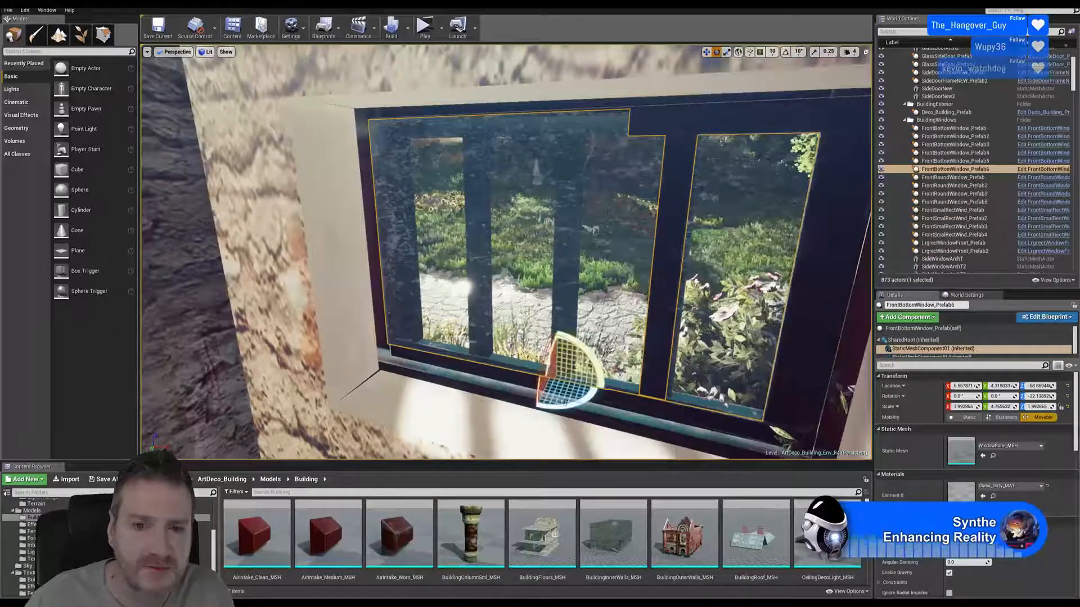
left_click_drag(573, 401, 573, 406)
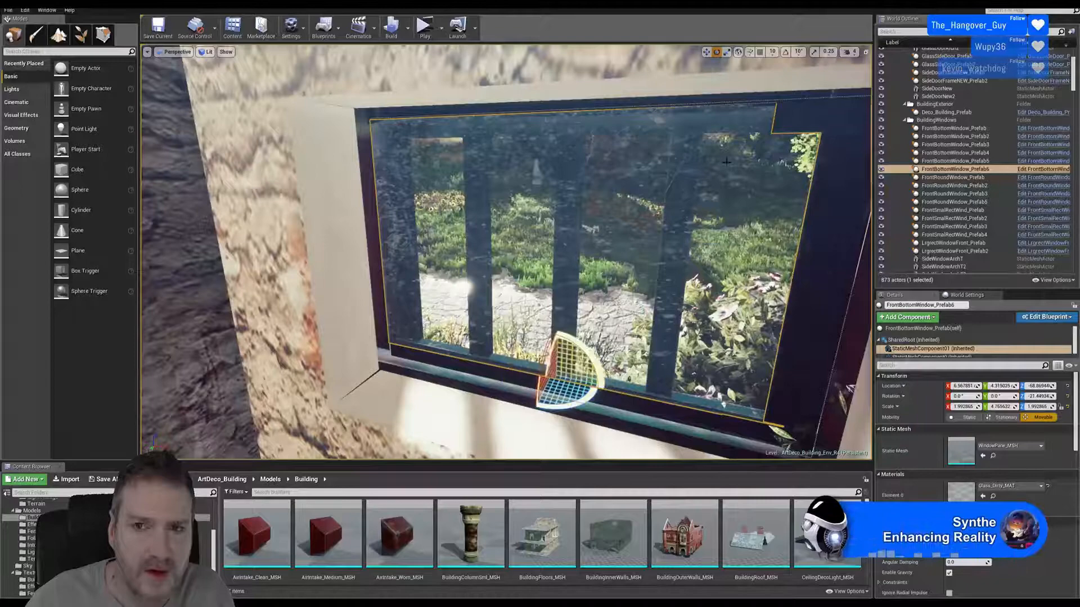
Step: Move the sunlit window's glass pane into its frame, to about Y 9.0, and turn rotation snapping back on
left_click(706, 51)
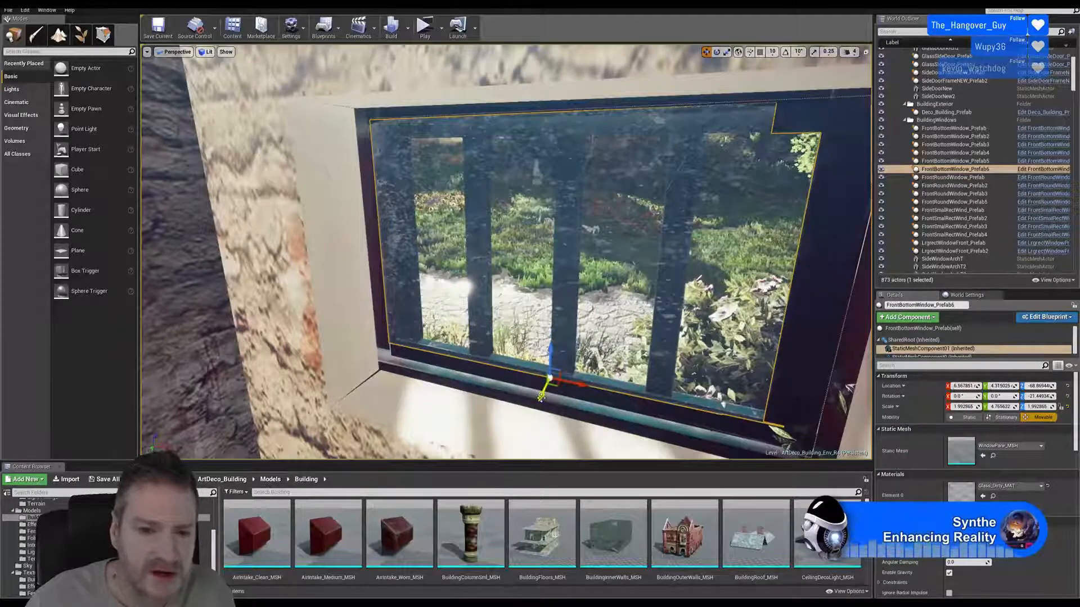
left_click_drag(542, 396, 544, 395)
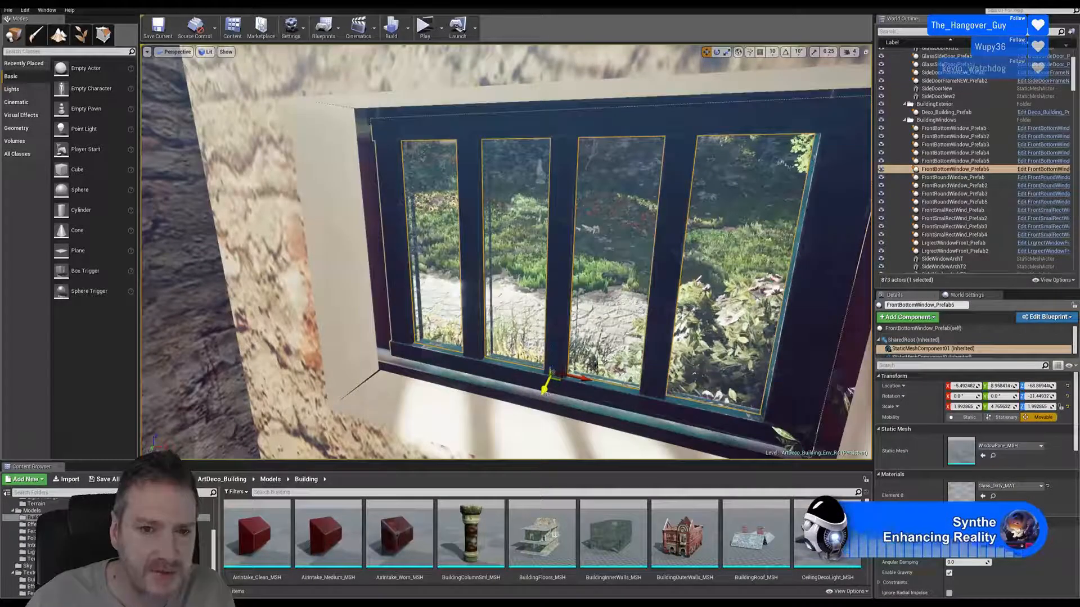
left_click(785, 52)
key("Escape")
Step: Duplicate the feature column beside the window and move the copy along Y to about -974.0
right_click_drag(538, 282, 660, 242)
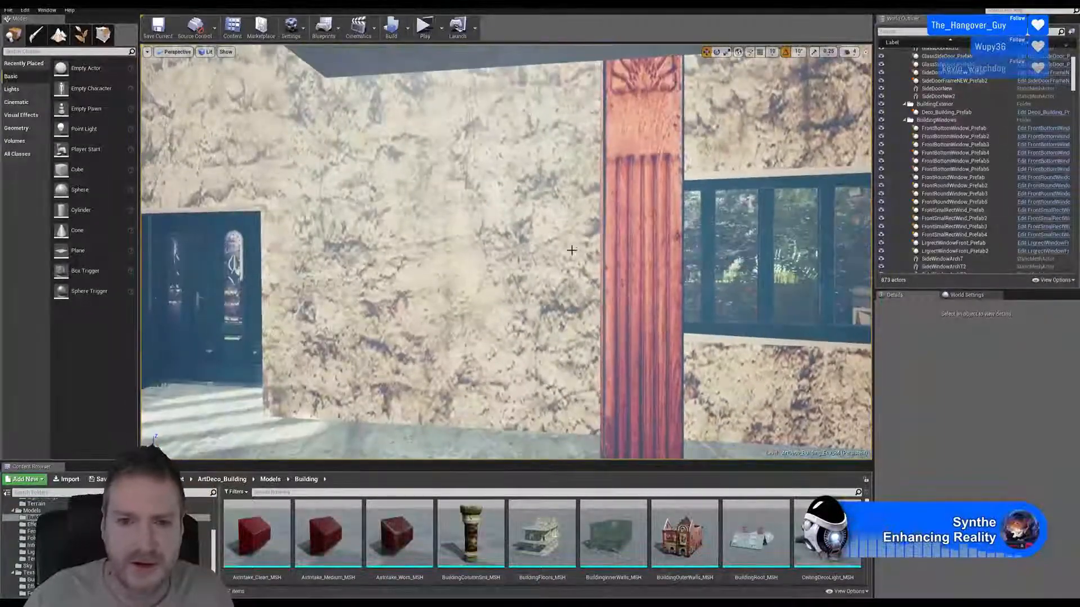
left_click(653, 286)
right_click(652, 286)
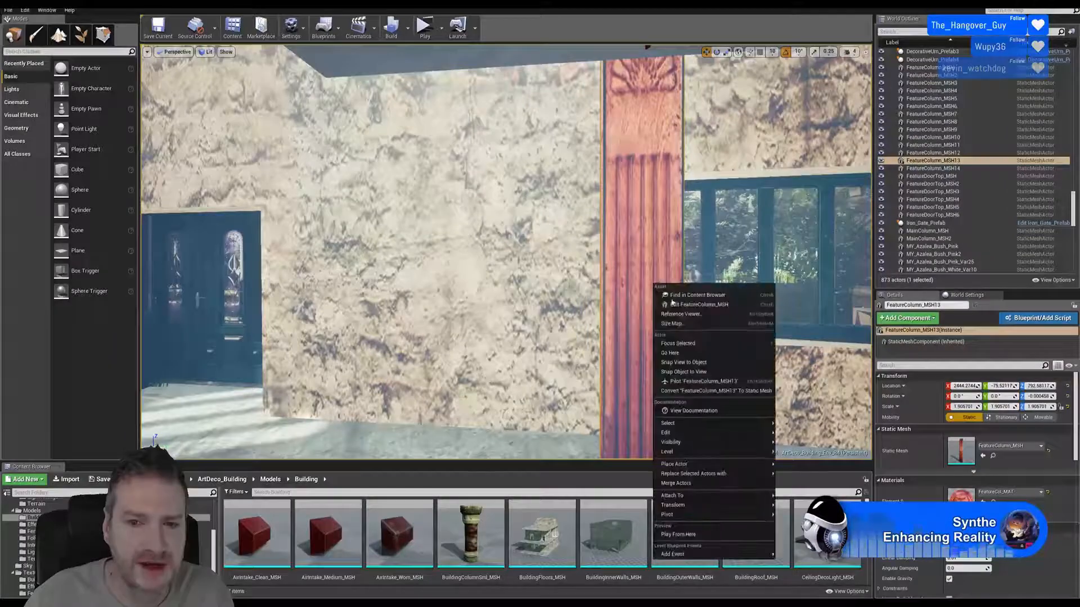
mouse_move(700, 433)
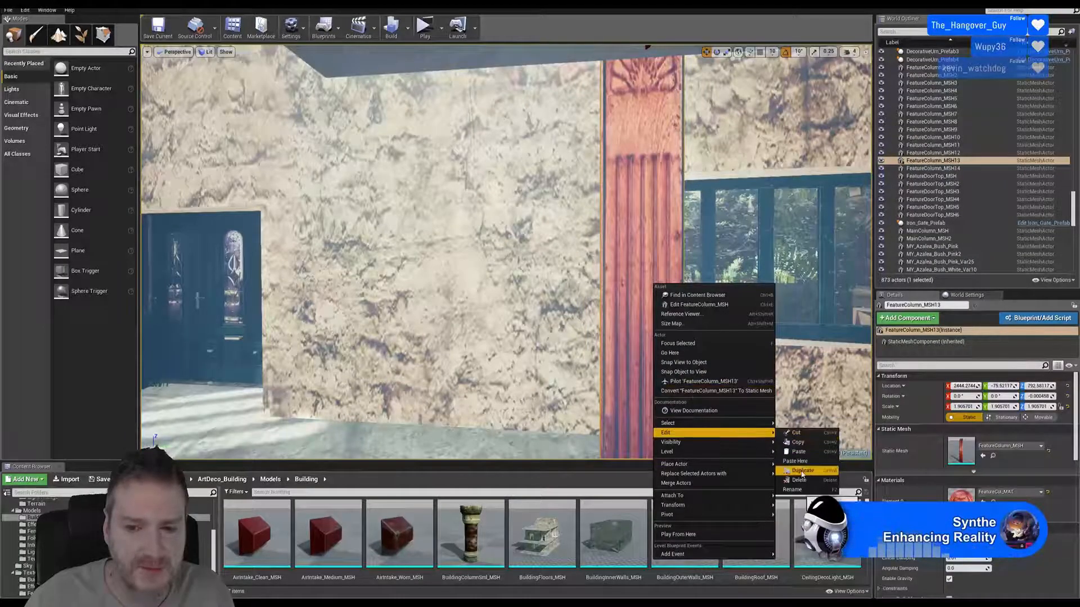
left_click(801, 472)
right_click_drag(727, 314, 753, 284)
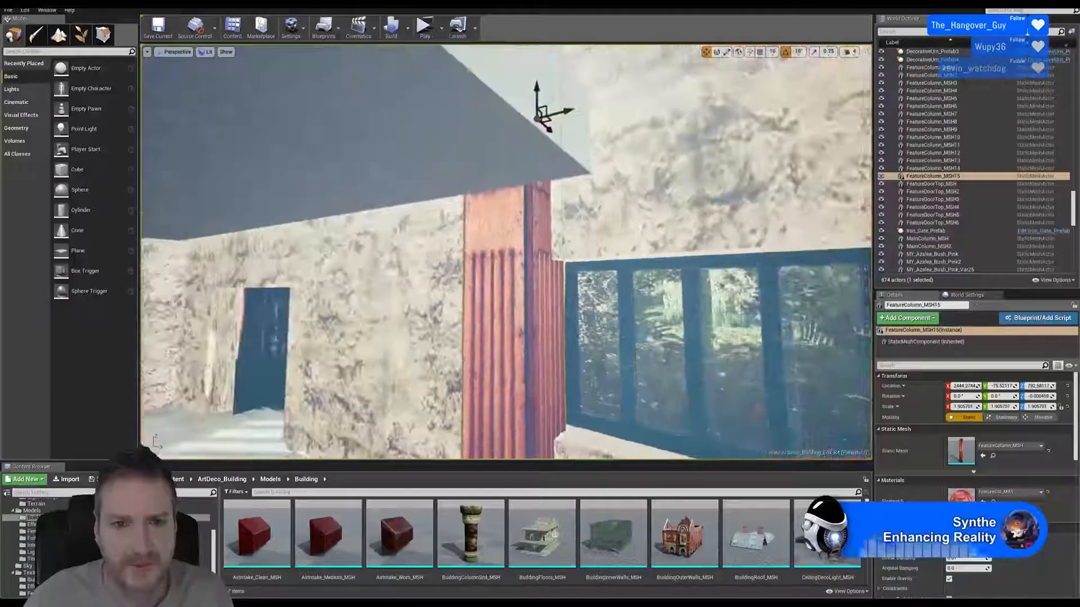
left_click_drag(546, 127, 296, 201)
Step: Move the column copy to about X 2314.8, Y -1640.8, beside the window near the double doors
right_click_drag(295, 201, 242, 191)
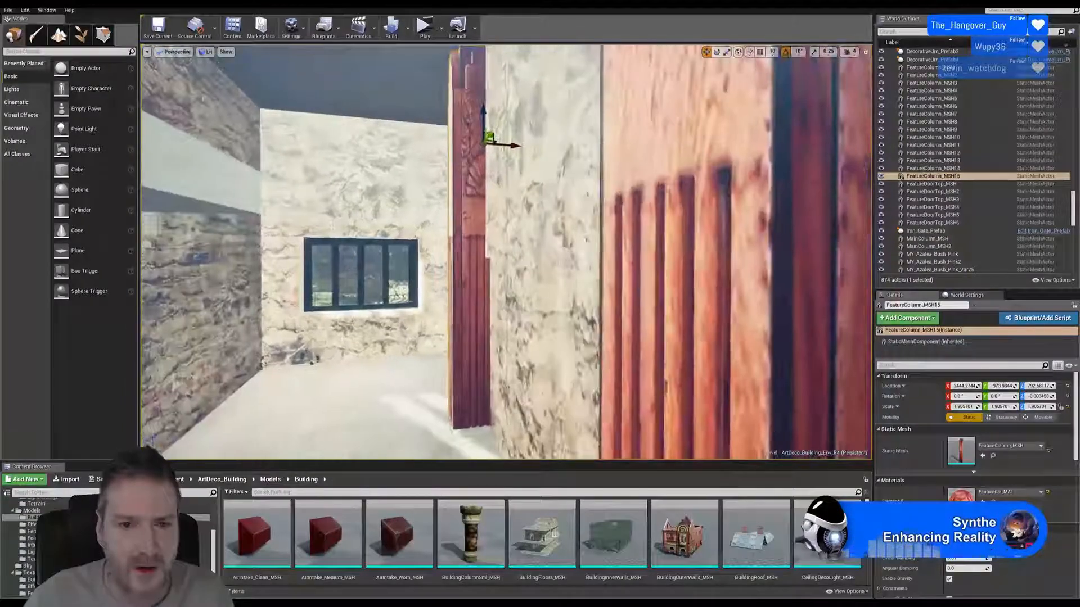
left_click_drag(510, 144, 460, 135)
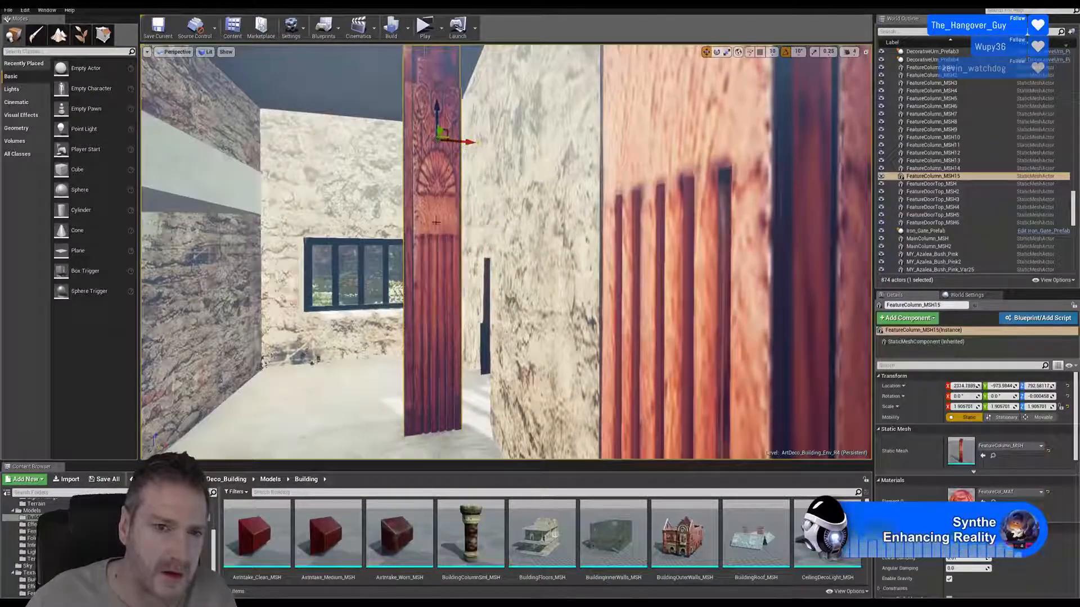
right_click_drag(460, 134, 532, 136)
mouse_move(430, 248)
right_mouse_down()
mouse_move(382, 243)
mouse_move(430, 249)
mouse_move(433, 235)
right_mouse_up()
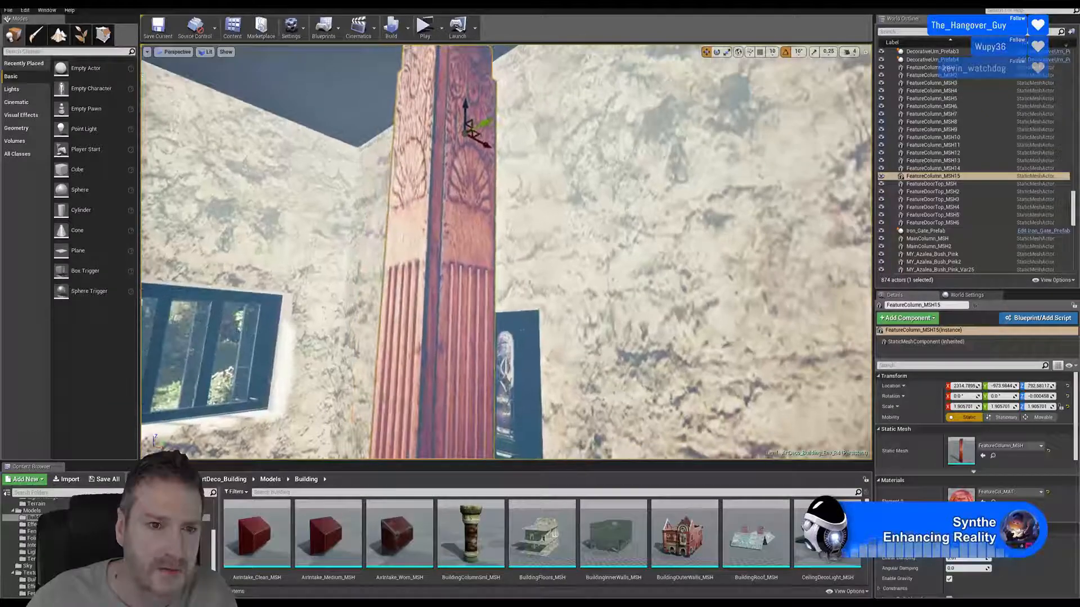
left_click_drag(479, 122, 322, 238)
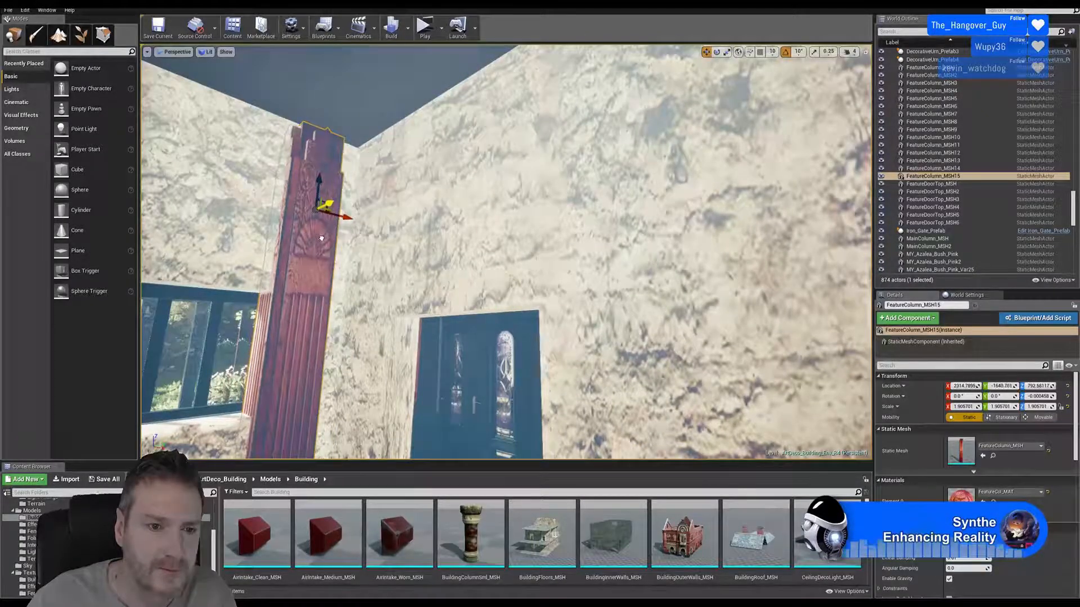
Step: Align the column copy with the window's edge nearest the doors by shifting it along X to about 2371.0
right_click_drag(326, 242, 271, 307)
right_click_drag(368, 328, 389, 298)
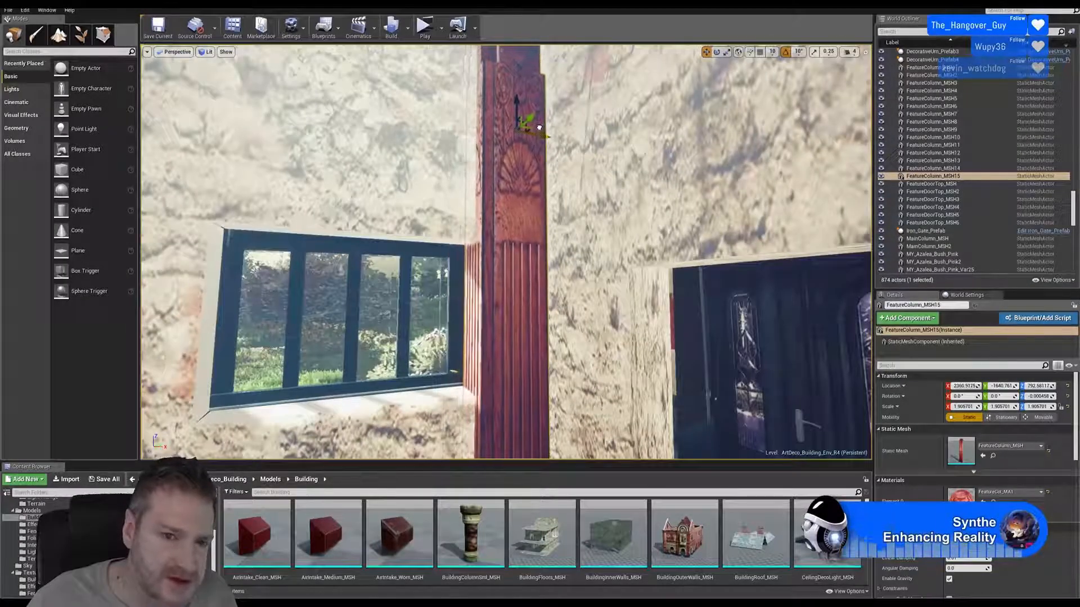
left_click_drag(539, 128, 544, 125)
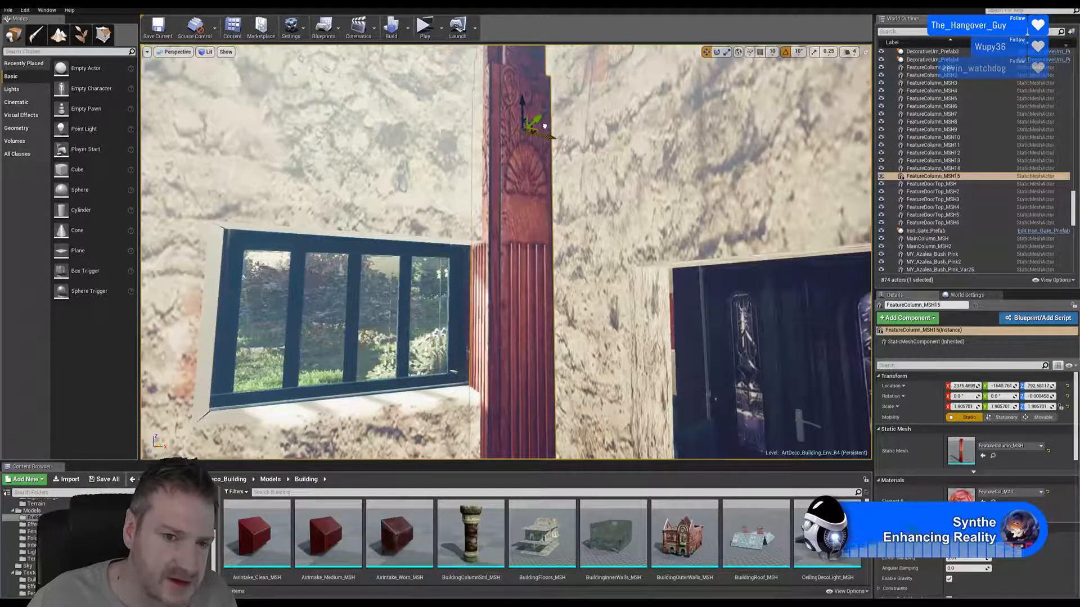
right_click_drag(425, 178, 435, 226)
right_click_drag(454, 112, 478, 123)
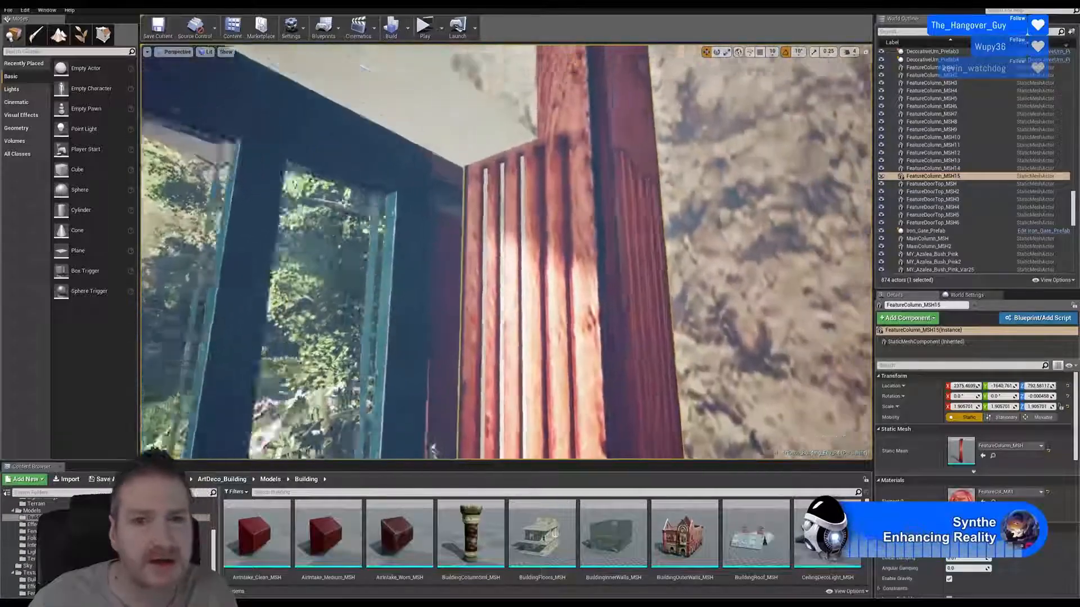
right_click_drag(433, 450, 478, 453)
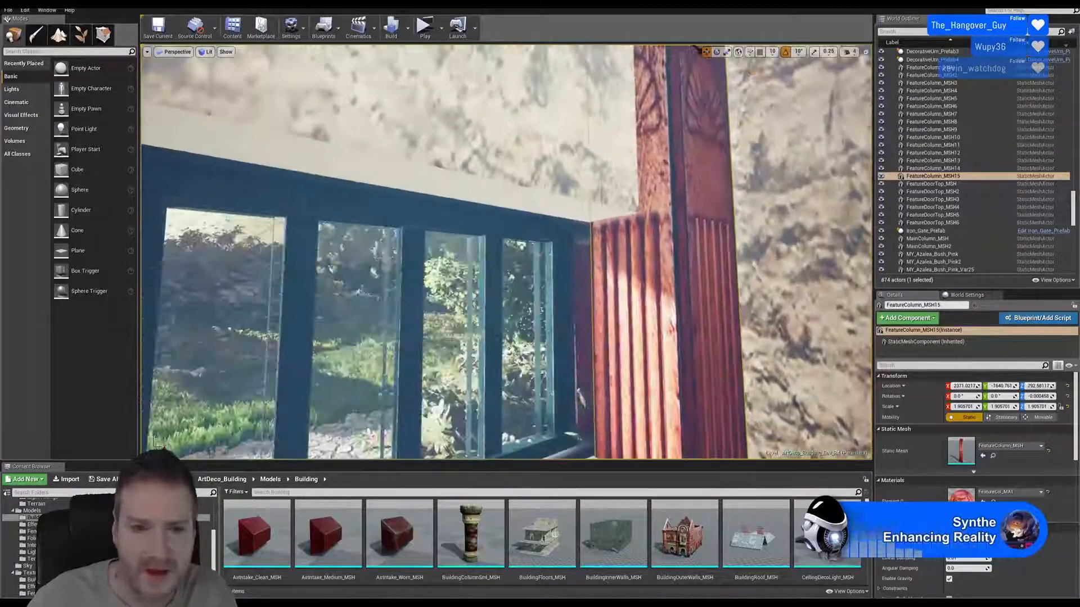
right_click_drag(506, 253, 393, 253)
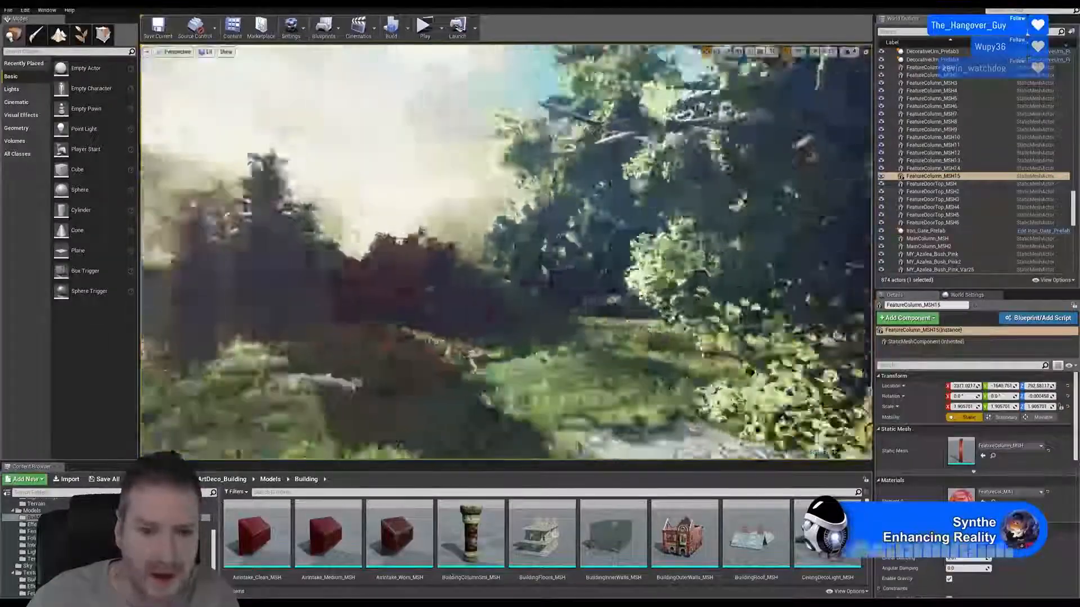
right_click_drag(506, 253, 503, 290)
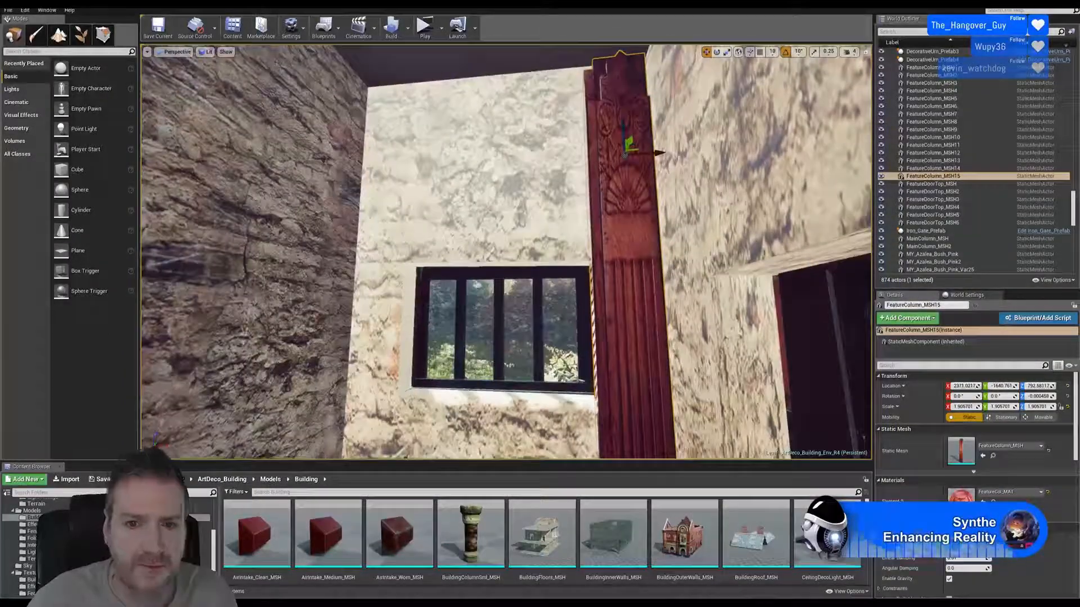
Step: Duplicate the aligned column, move the copy along X to about 1792.6 at the window's opposite edge, and rotate it to -90°
mouse_move(616, 244)
right_mouse_down()
mouse_move(622, 260)
mouse_move(607, 262)
mouse_move(616, 260)
right_mouse_up()
right_click(612, 167)
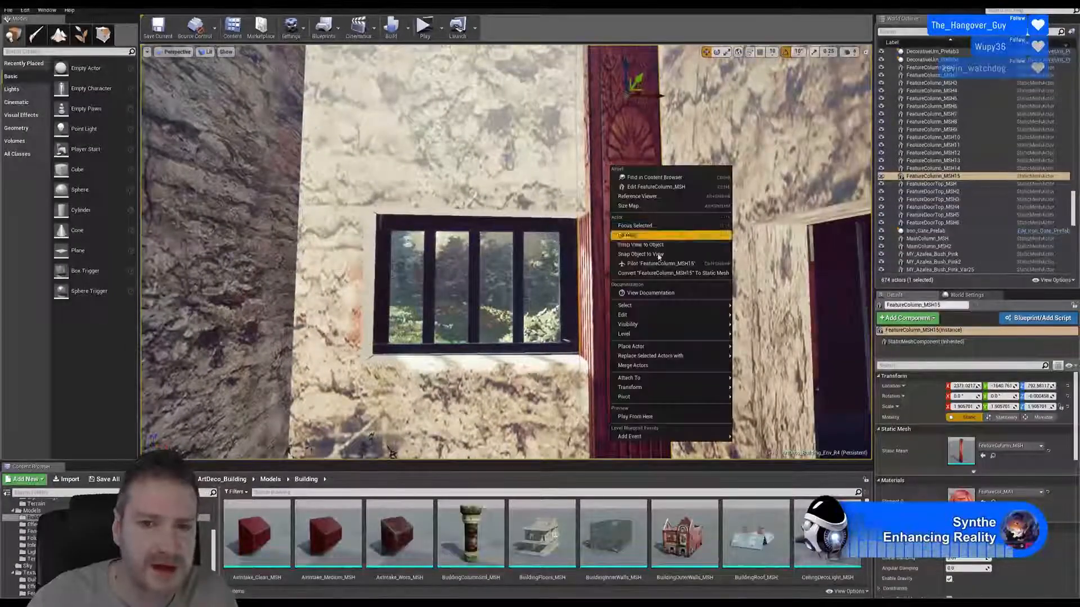
mouse_move(648, 324)
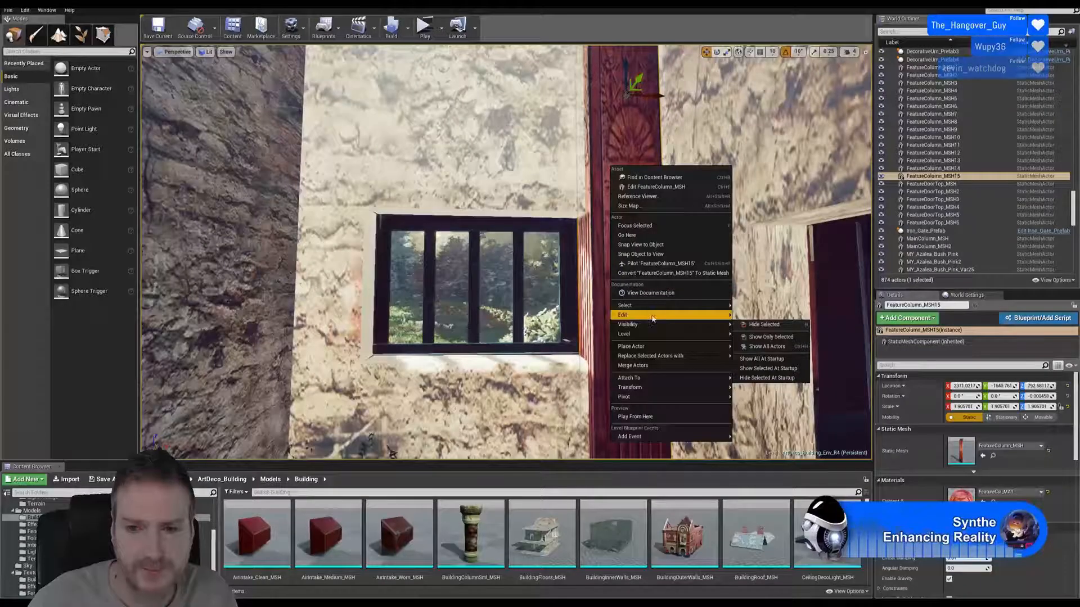
left_click(763, 353)
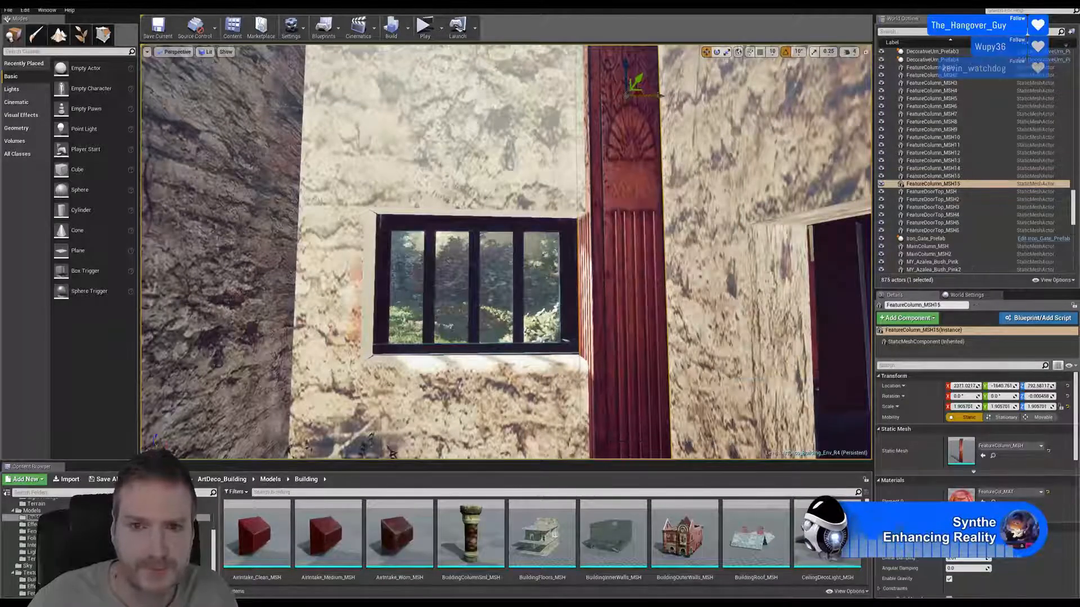
left_click_drag(660, 96, 477, 106)
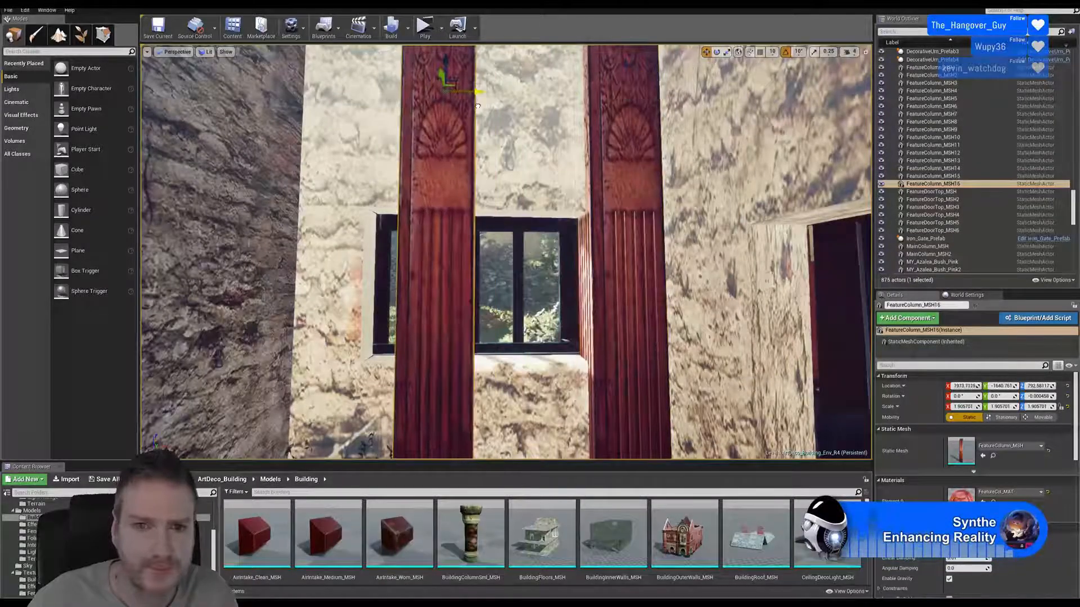
left_click_drag(475, 106, 405, 90)
left_click(706, 51)
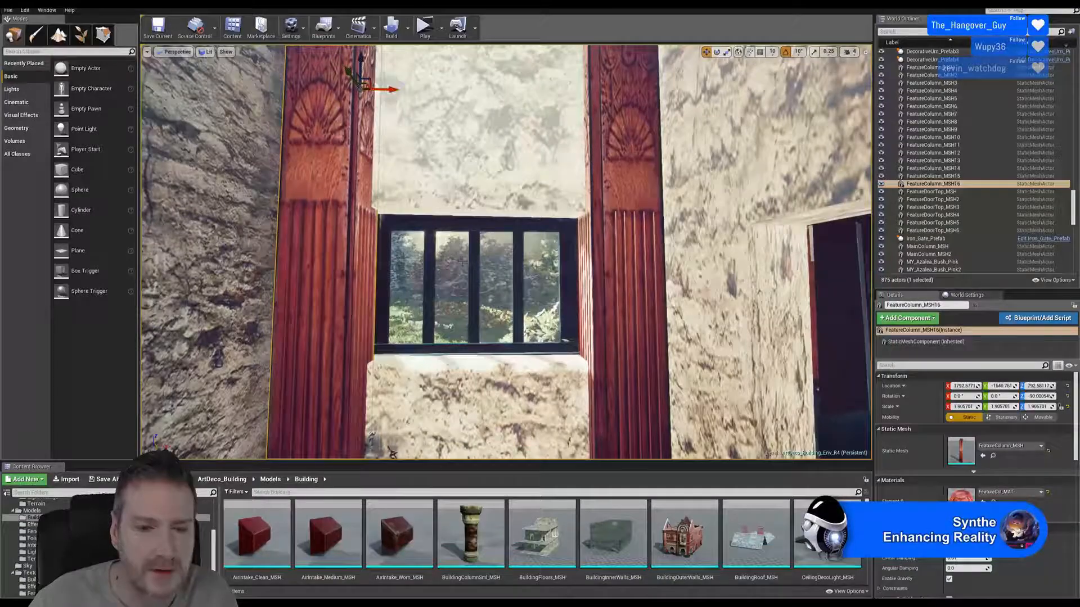
Step: Shift the rotated column along Y to about -1705.6 so it sits against the window reveal
right_click_drag(393, 107, 368, 138)
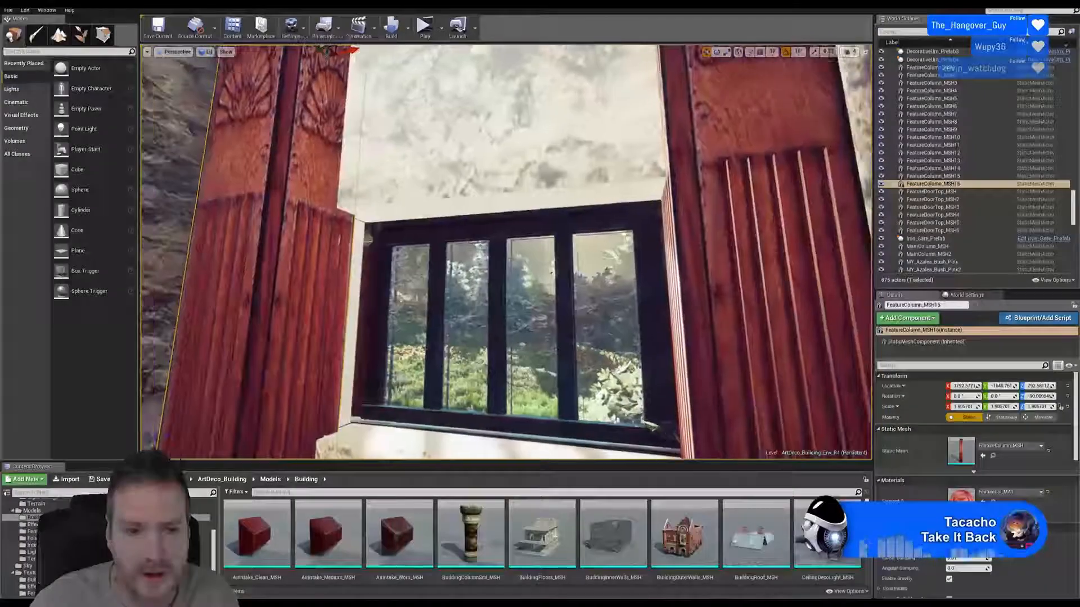
right_click_drag(483, 310, 485, 405)
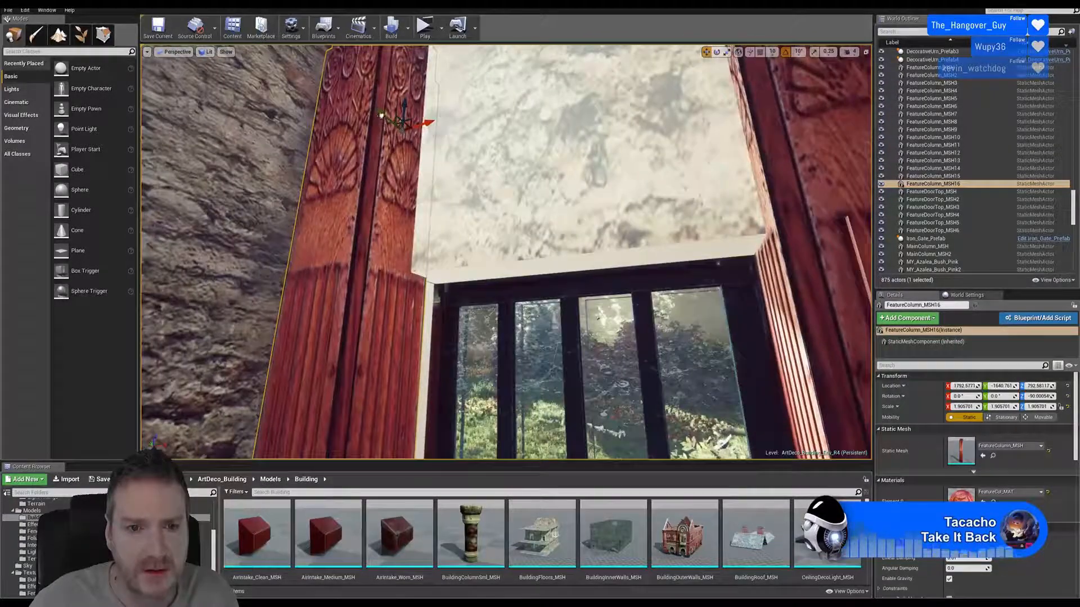
left_click_drag(391, 119, 392, 119)
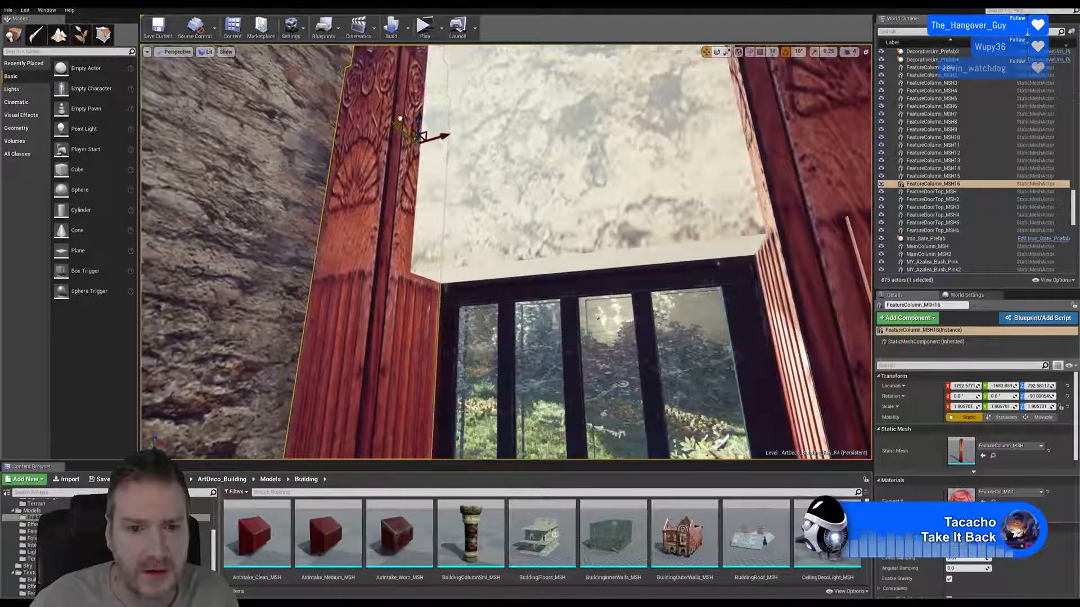
right_click_drag(480, 264, 483, 295)
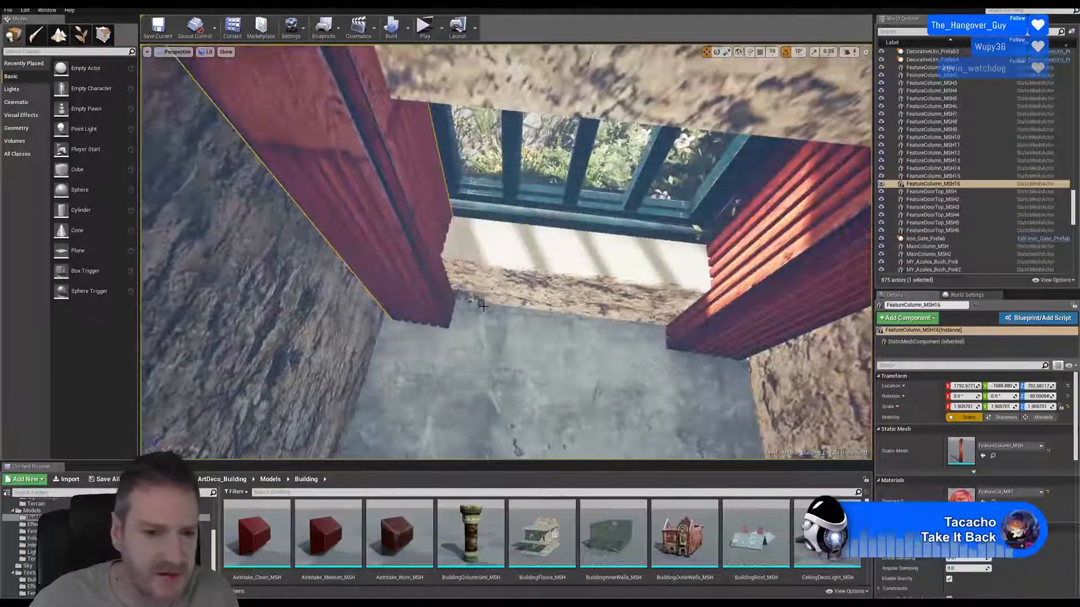
right_click_drag(485, 295, 480, 315)
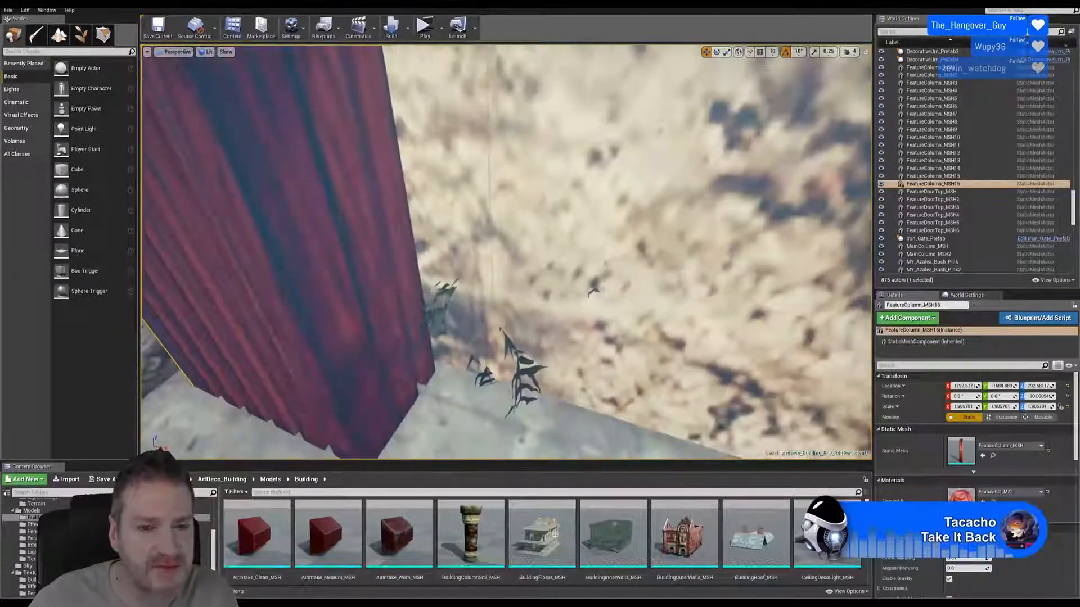
right_click_drag(480, 315, 416, 321)
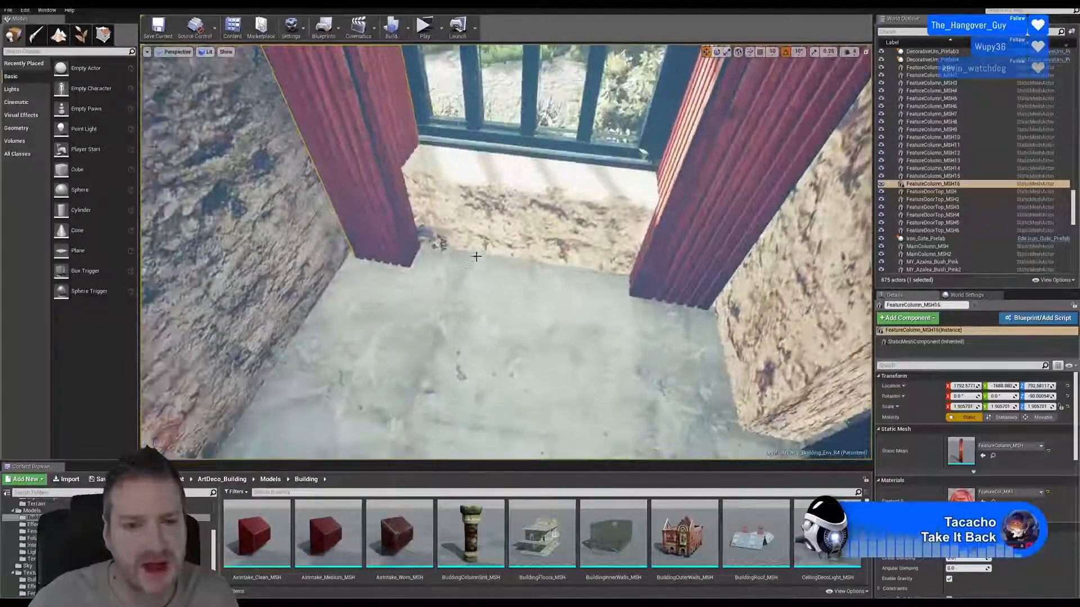
mouse_move(447, 156)
right_mouse_down()
mouse_move(448, 174)
mouse_move(448, 163)
right_mouse_up()
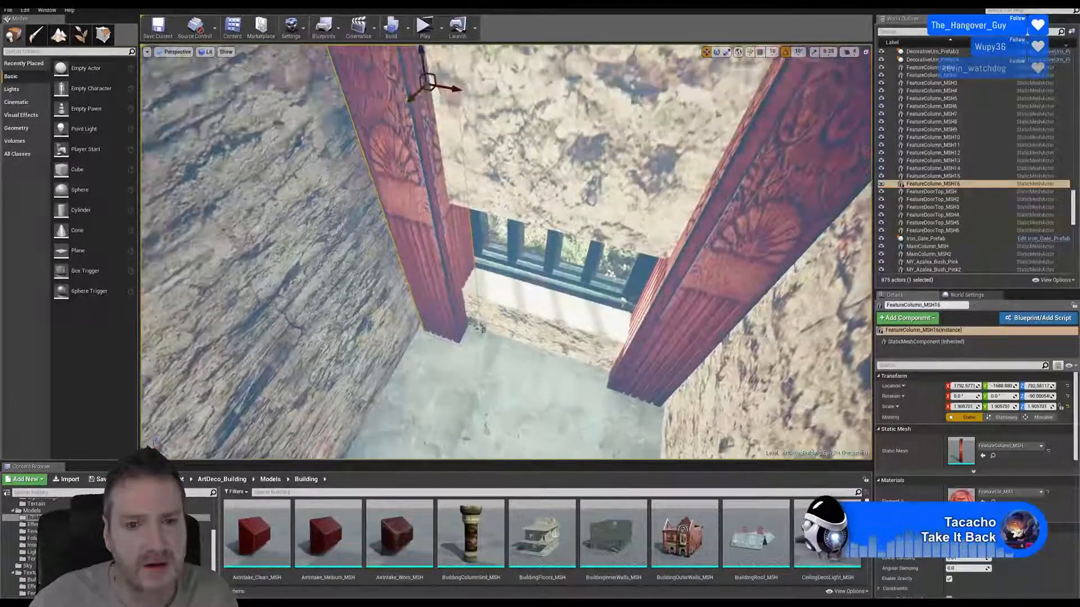
left_click_drag(411, 100, 416, 97)
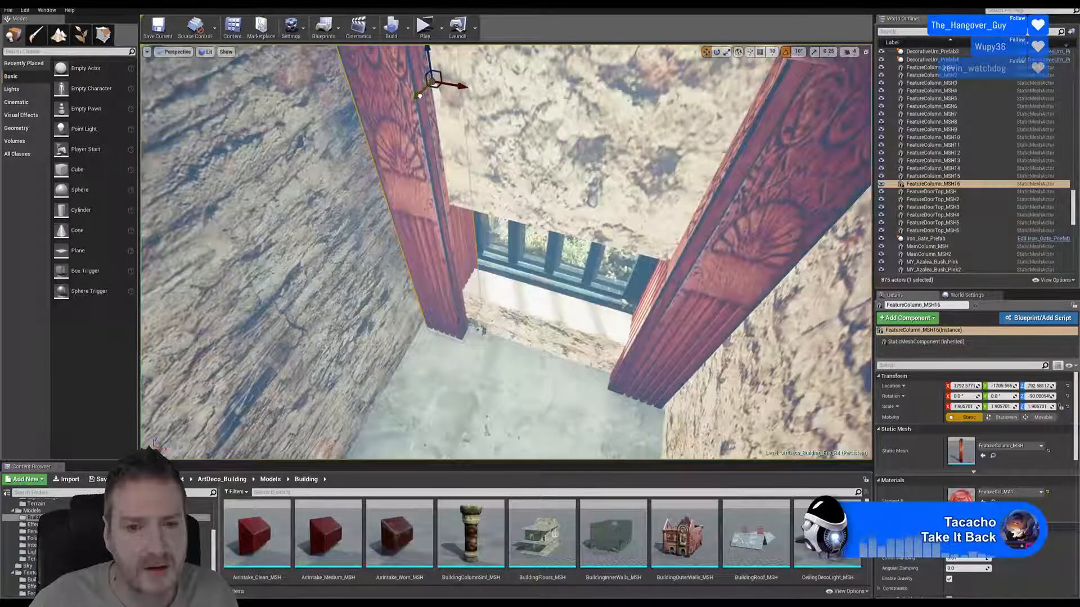
Step: Duplicate the rotated column and move the copy to about X 2257.8, Y -1567.2, in front of the column near the doors
scroll(506, 250, "up", 3)
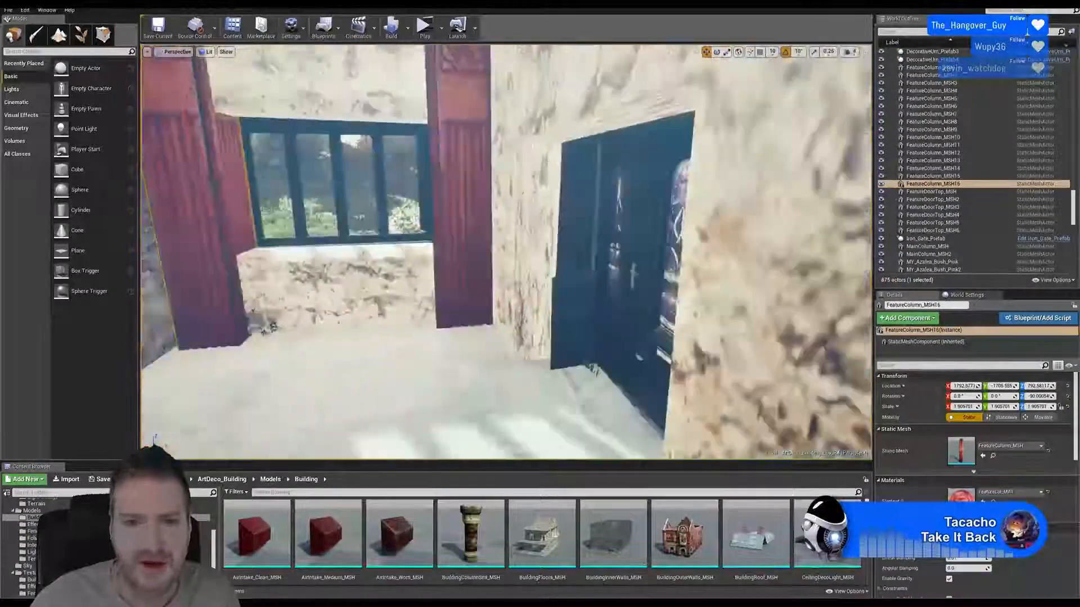
right_click_drag(610, 227, 577, 227)
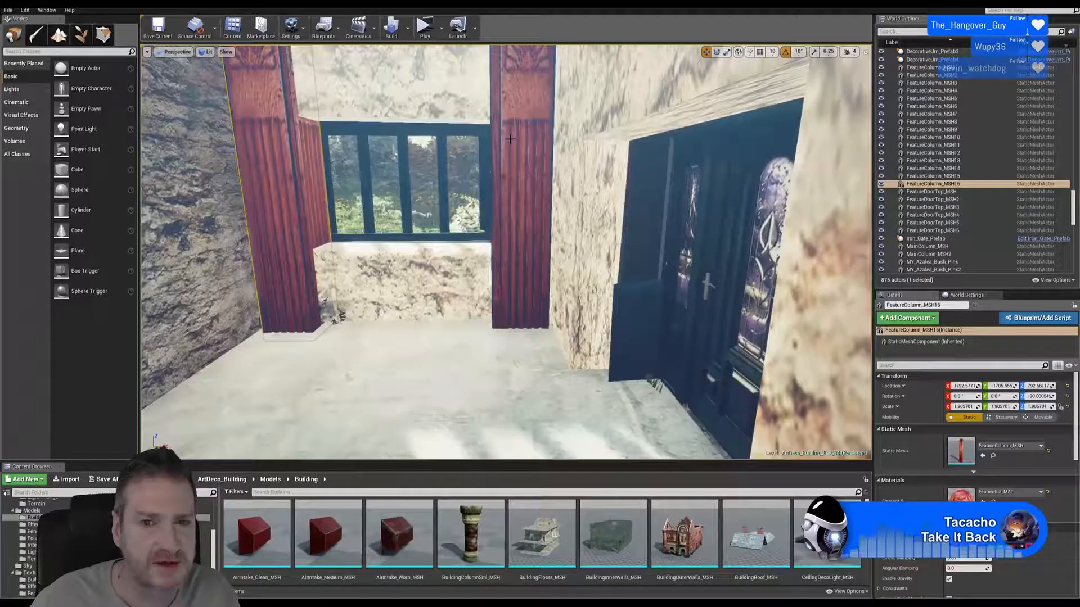
right_click(267, 155)
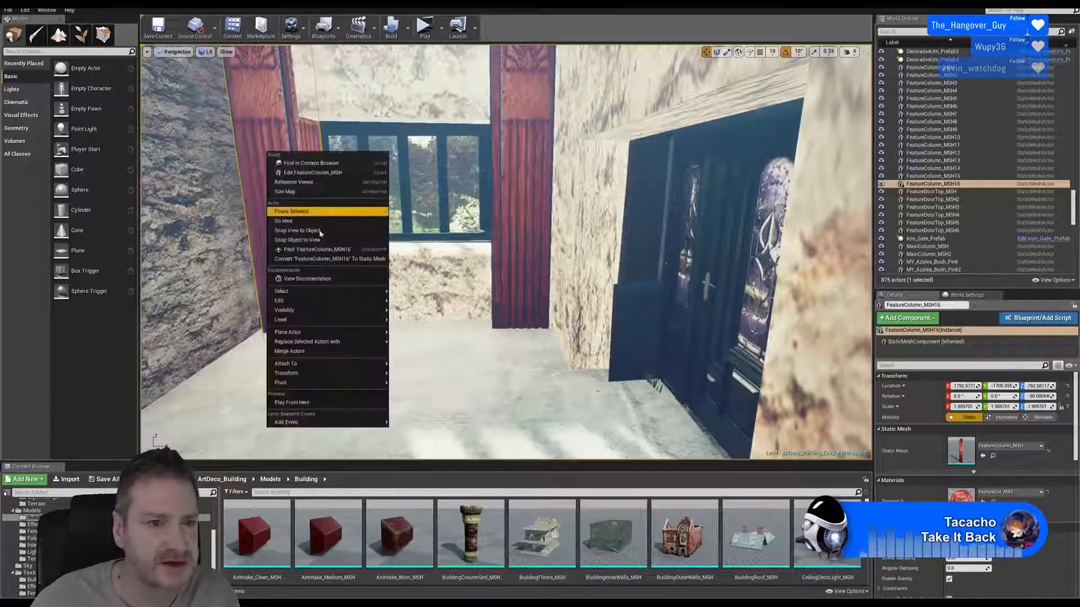
mouse_move(337, 301)
left_click(416, 339)
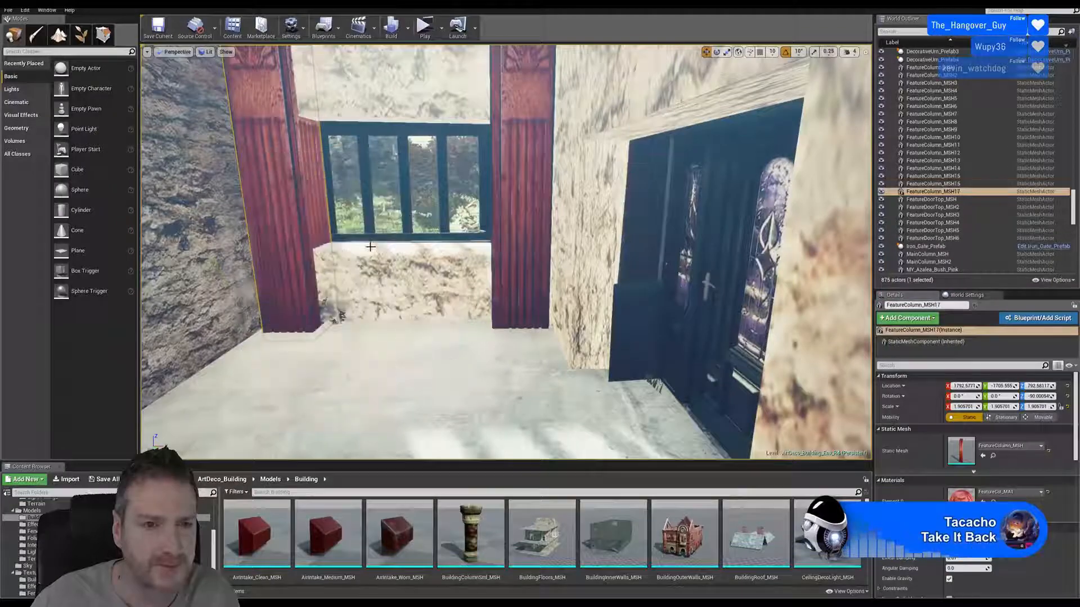
mouse_move(368, 241)
right_mouse_down()
mouse_move(372, 225)
mouse_move(361, 222)
right_mouse_up()
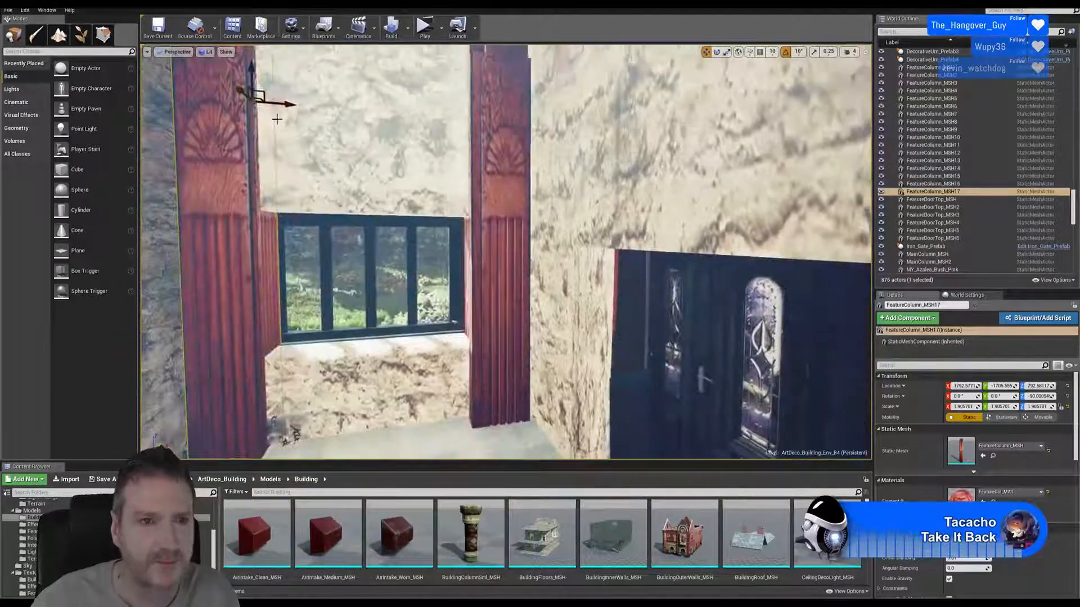
left_click_drag(284, 104, 489, 100)
Step: Rotate the newest column copy to 0° about its vertical axis and switch back to the Move tool
left_click(717, 53)
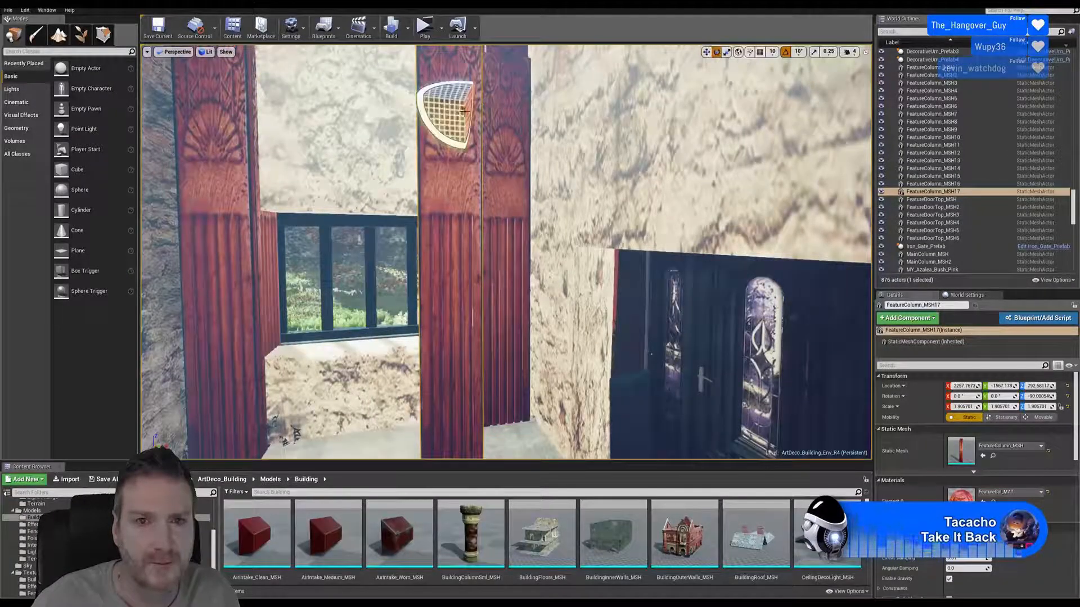
left_click_drag(443, 90, 453, 71)
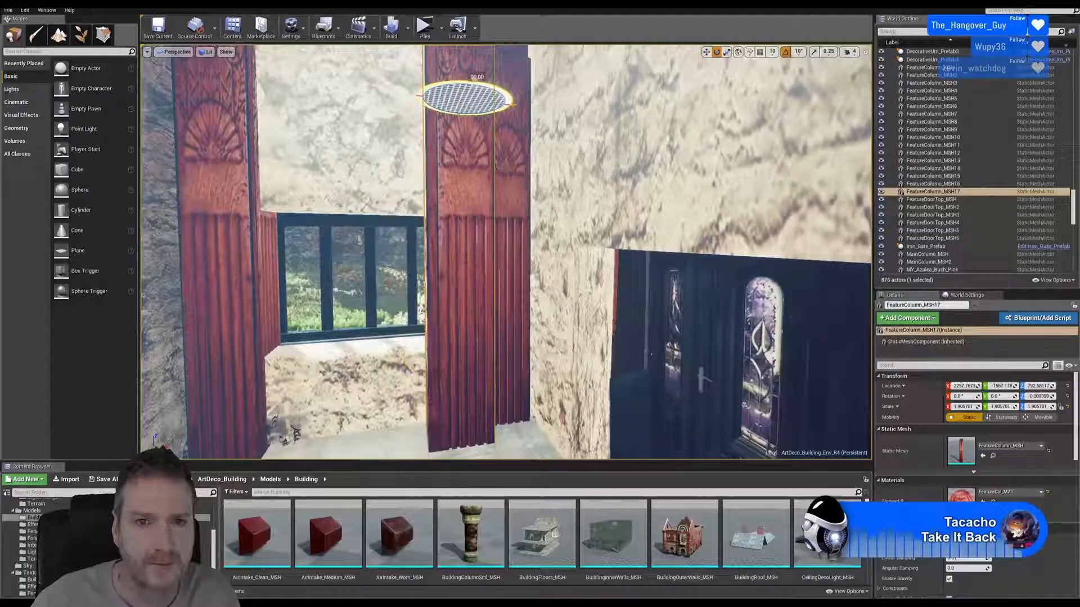
left_click(706, 52)
mouse_move(499, 159)
right_mouse_down()
mouse_move(526, 172)
mouse_move(506, 169)
mouse_move(515, 172)
right_mouse_up()
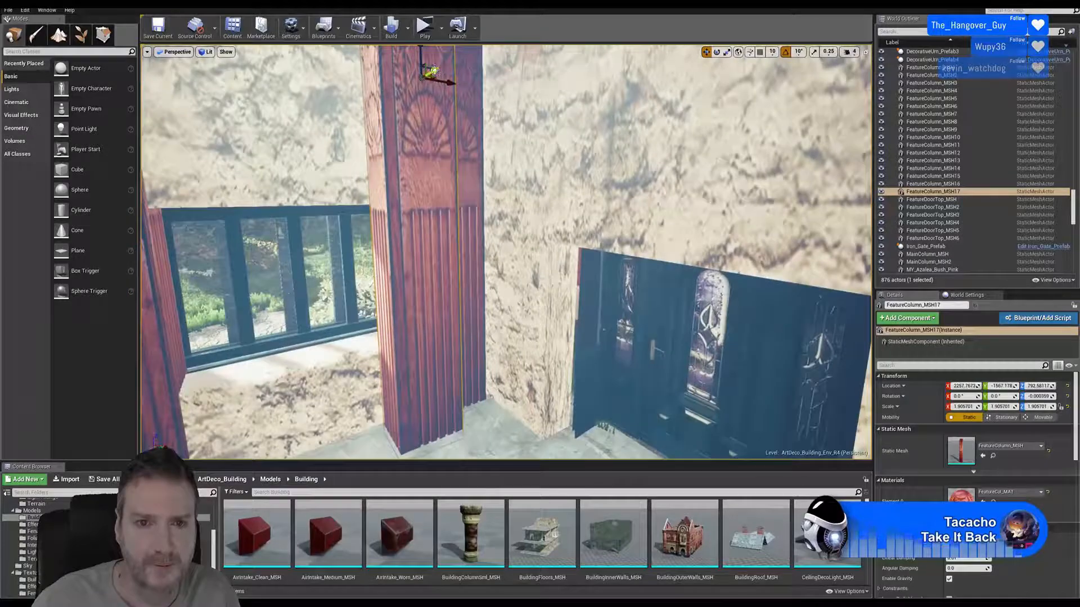
Step: Move the unrotated column copy along X and Y to about X 2505.6, Y -1386.0, beside the doors' near edge
left_click_drag(437, 73, 507, 62)
right_click_drag(548, 132, 528, 124)
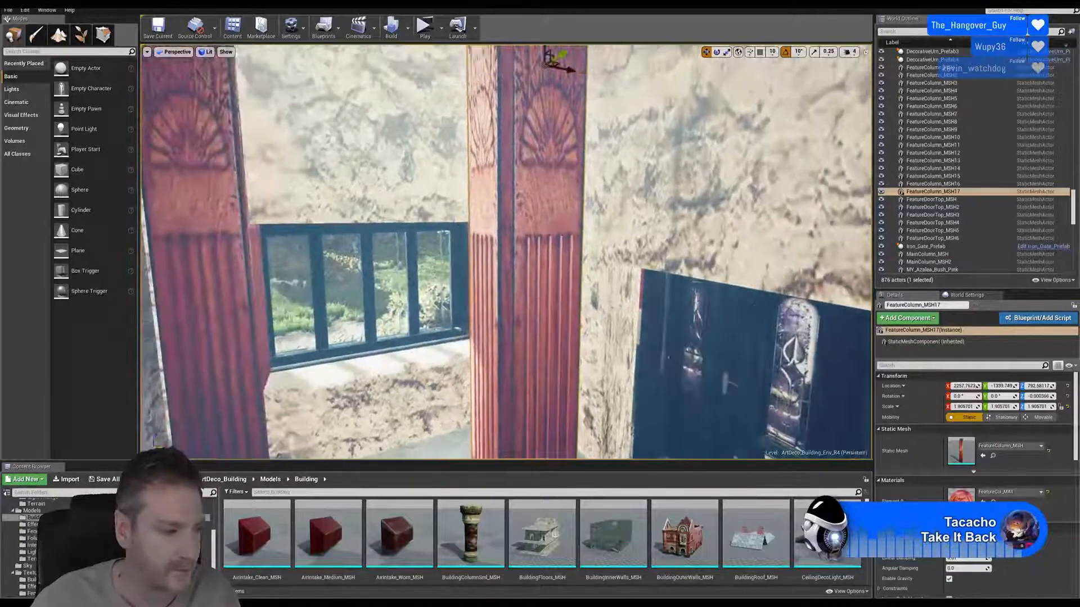
left_click_drag(564, 72, 675, 56)
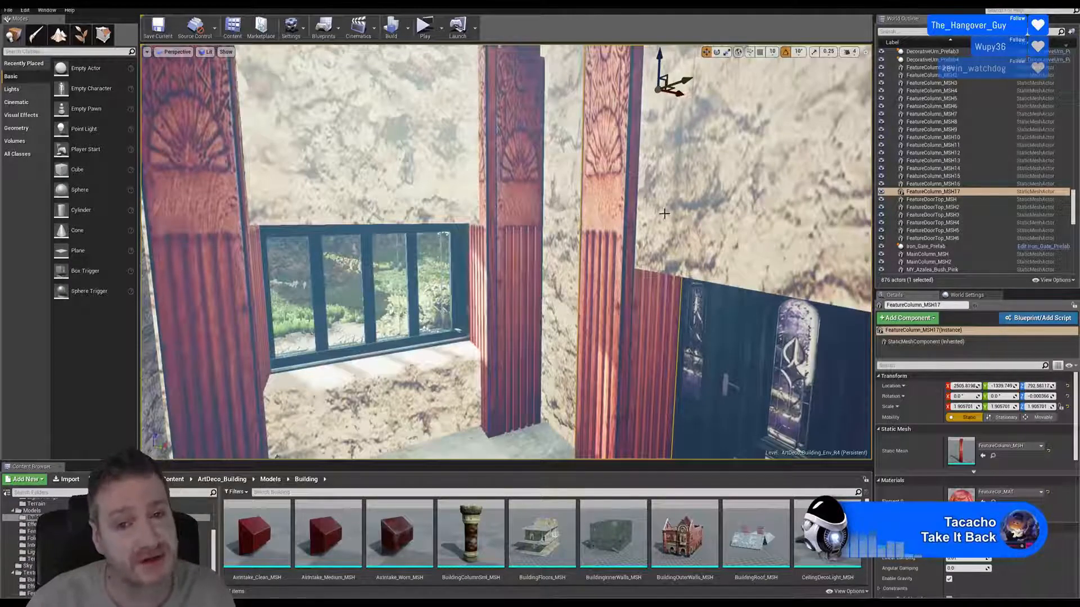
right_click_drag(664, 214, 700, 183)
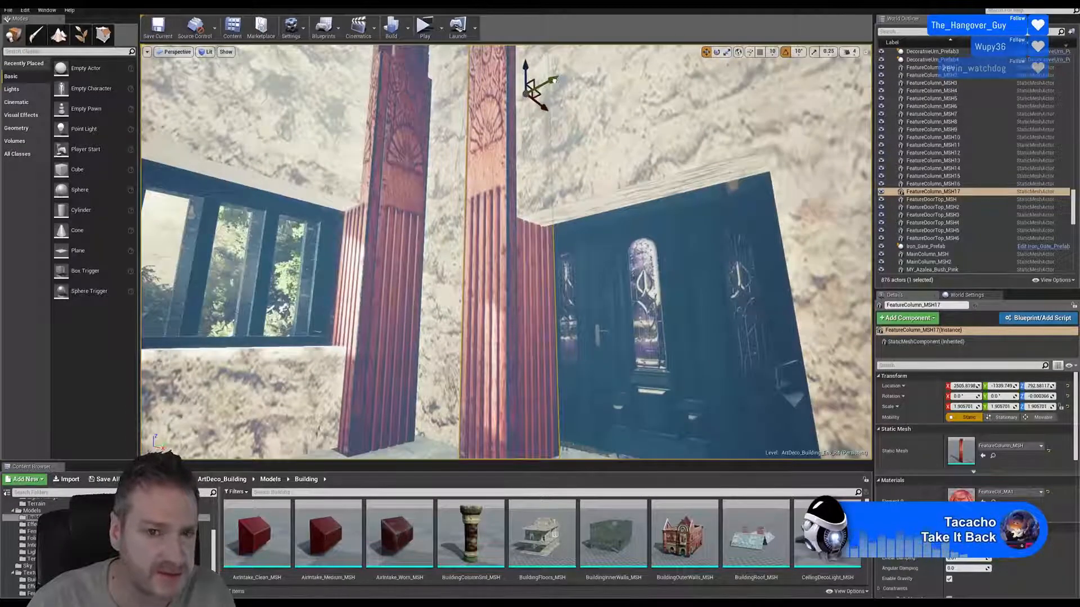
left_click_drag(554, 80, 536, 81)
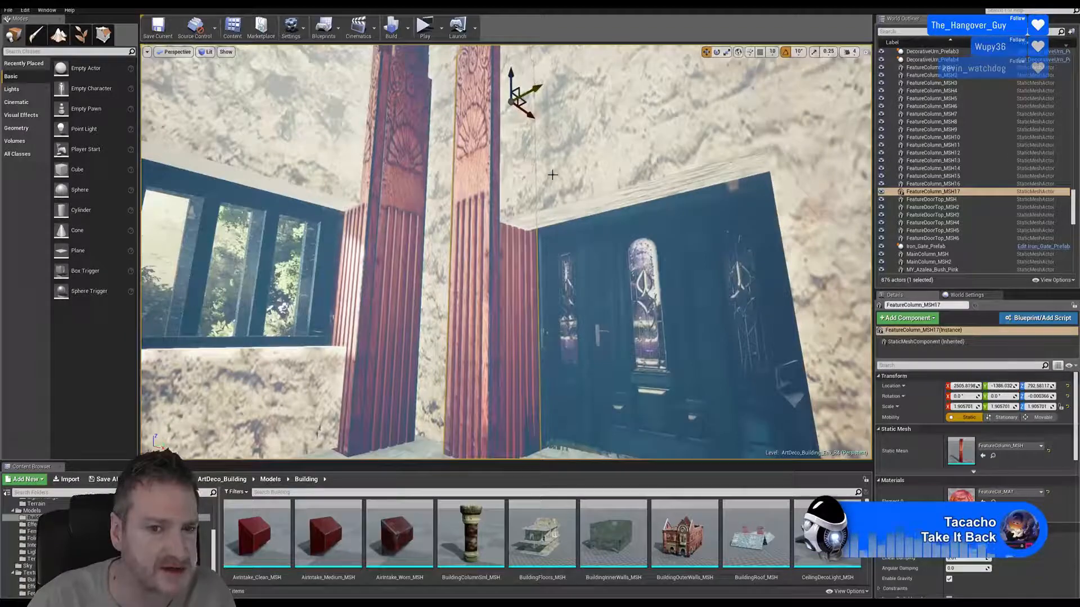
Step: Duplicate the column beside the doors, move the copy along Y to about -1105.9, and rotate it 90° about its vertical axis
right_click_drag(560, 182, 472, 247)
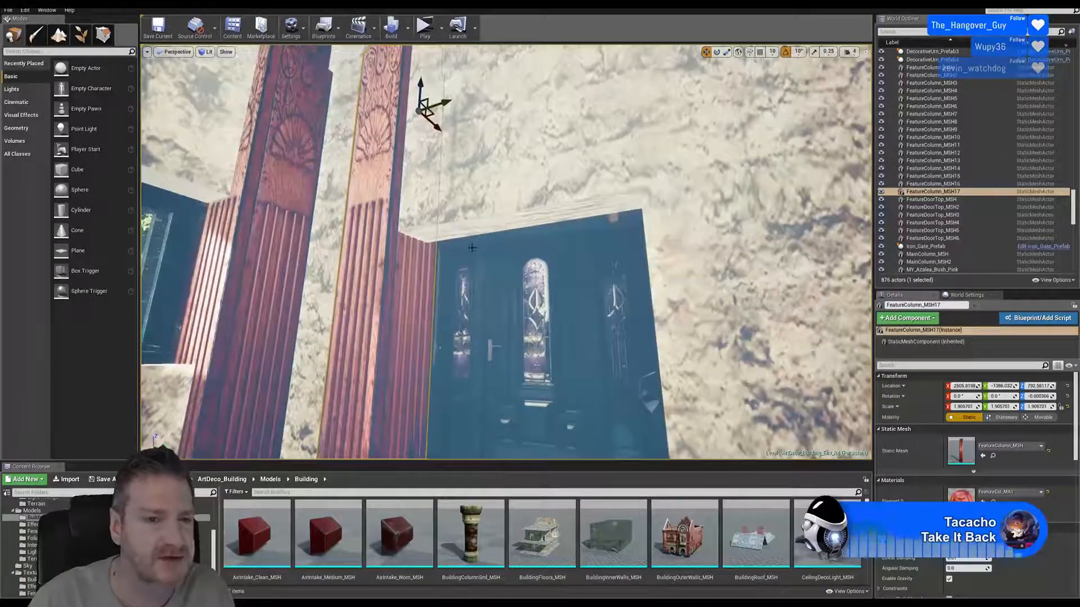
right_click(381, 164)
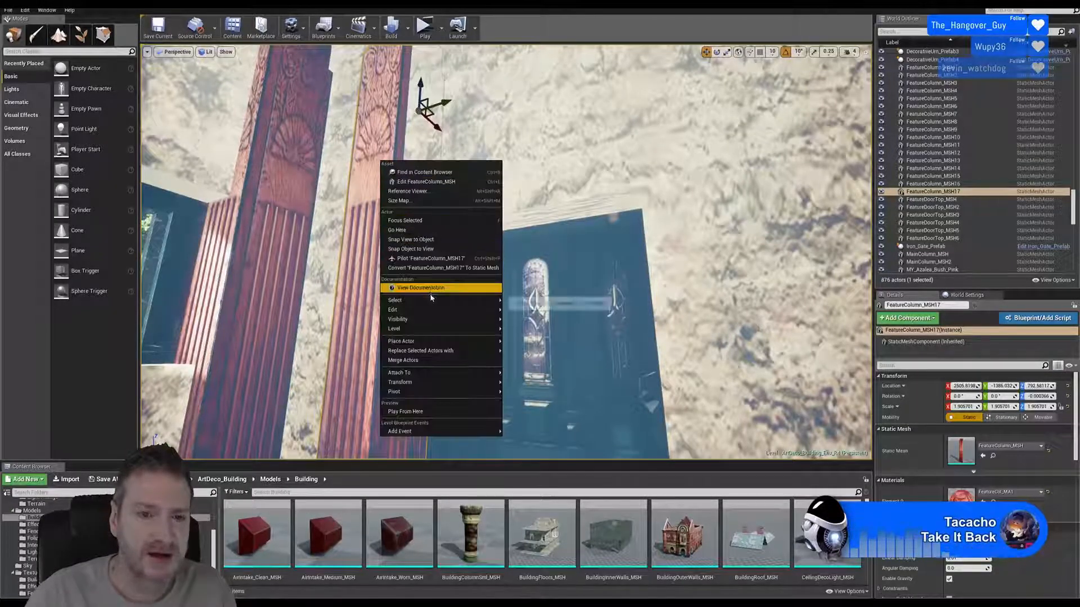
mouse_move(441, 314)
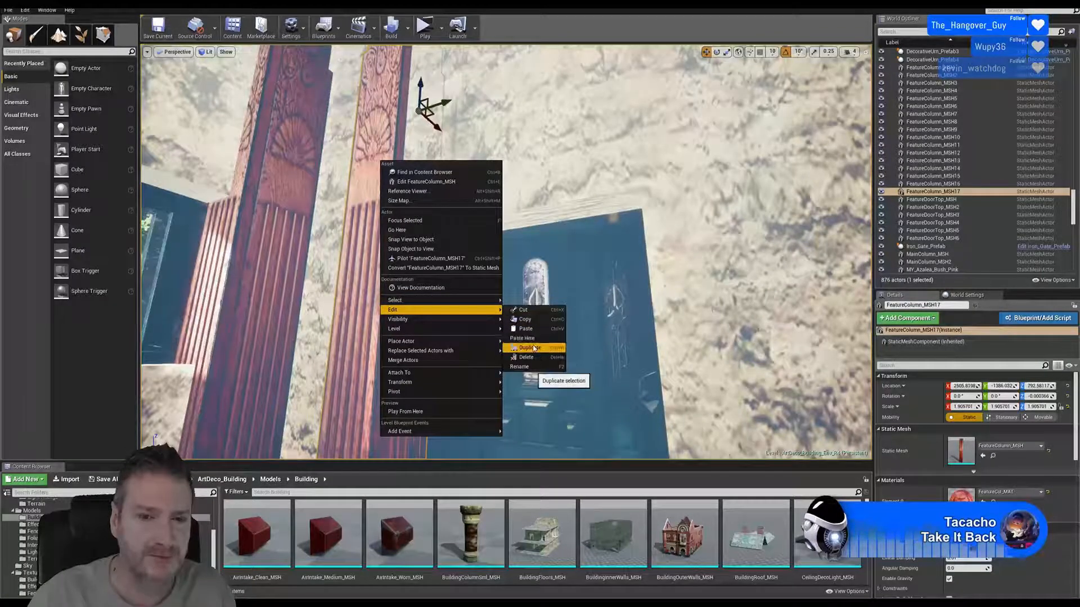
left_click(526, 340)
left_click_drag(440, 104, 554, 67)
left_click(717, 52)
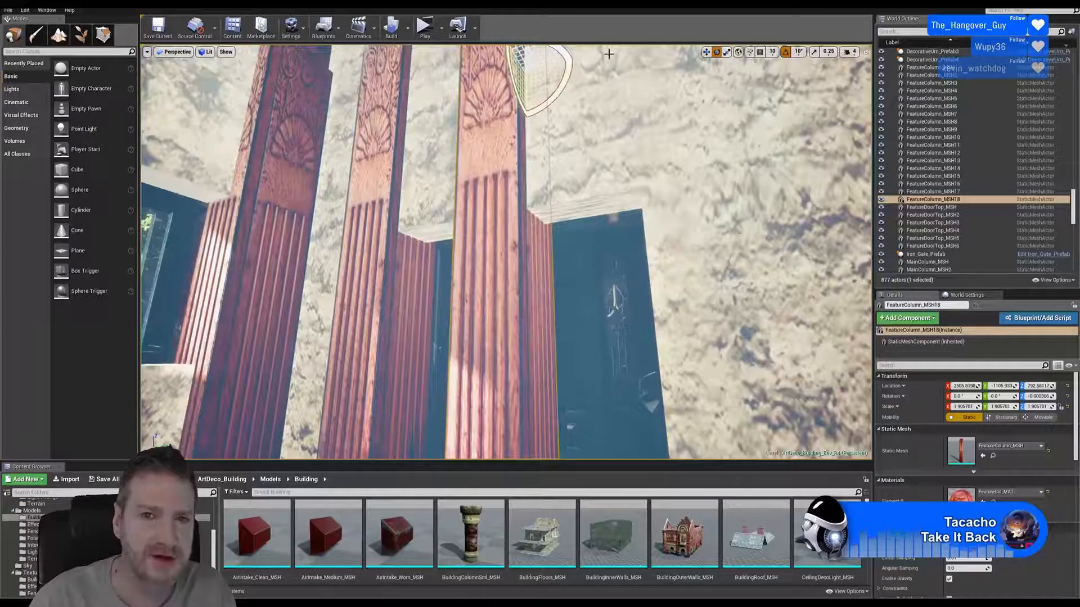
right_click_drag(628, 132, 621, 106)
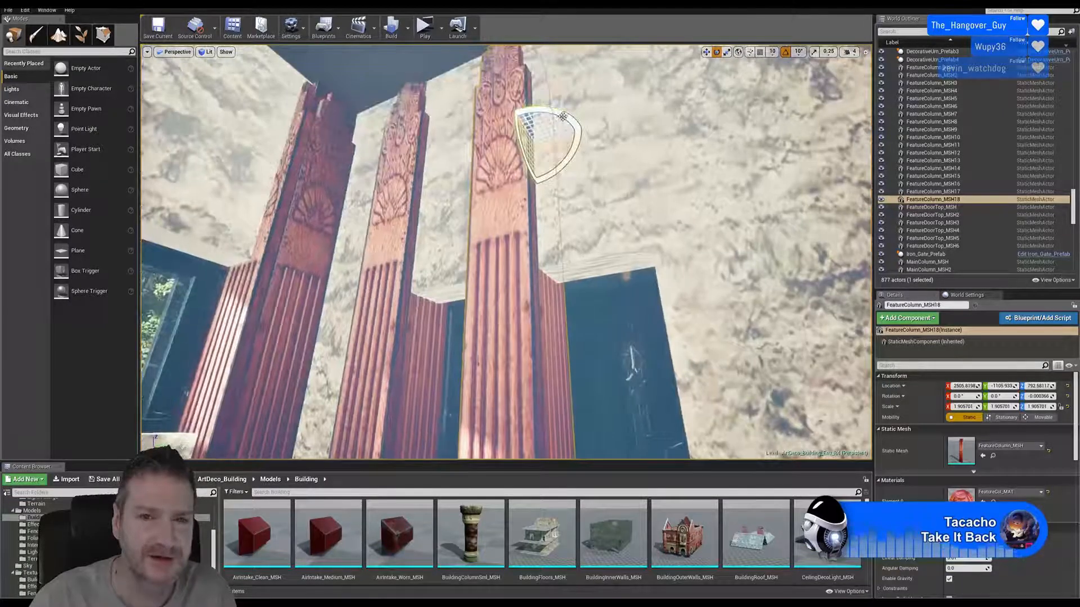
left_click_drag(562, 116, 588, 135)
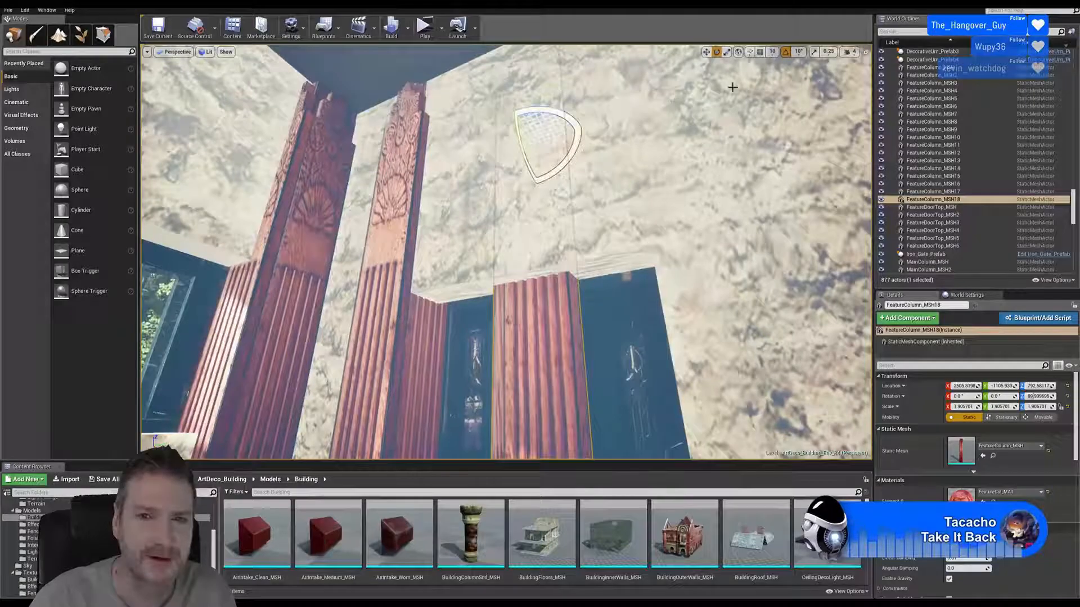
Step: Move the rotated column to about X 2440.6, Y -852.4, against the doors' opposite edge
left_click(707, 52)
left_click_drag(560, 137, 659, 73)
mouse_move(659, 73)
right_mouse_down()
mouse_move(731, 87)
mouse_move(568, 89)
mouse_move(649, 76)
right_mouse_up()
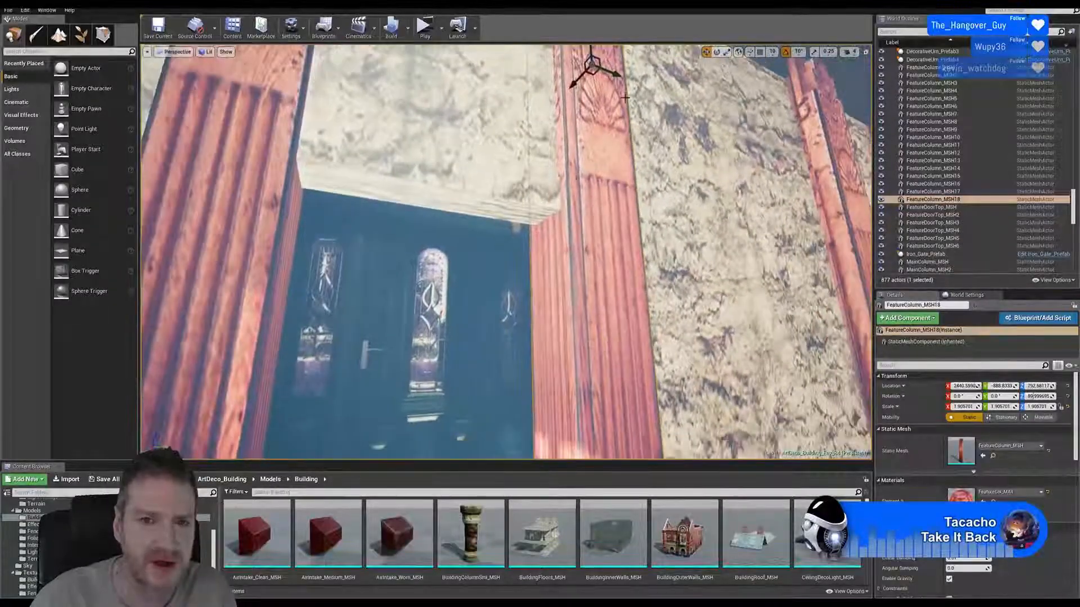
left_click_drag(626, 74, 630, 75)
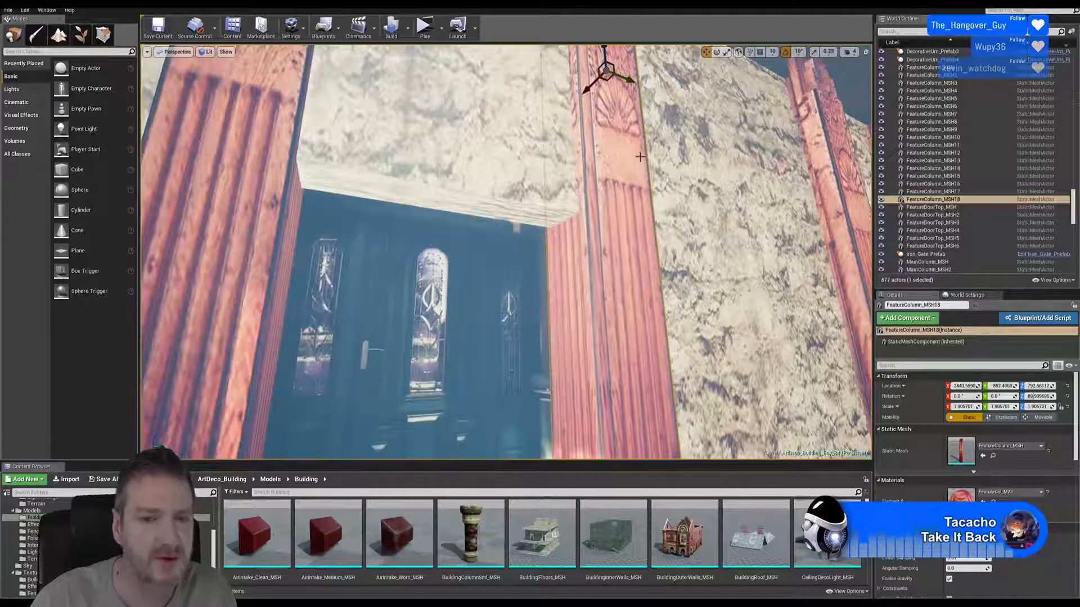
Step: Duplicate the column at the doors' far edge and move the copy to about X 2204.1, Y 751.7, near the corner window
mouse_move(690, 178)
right_mouse_down()
mouse_move(675, 177)
mouse_move(736, 170)
mouse_move(688, 147)
mouse_move(686, 220)
mouse_move(707, 204)
mouse_move(685, 208)
mouse_move(684, 231)
mouse_move(706, 183)
right_mouse_up()
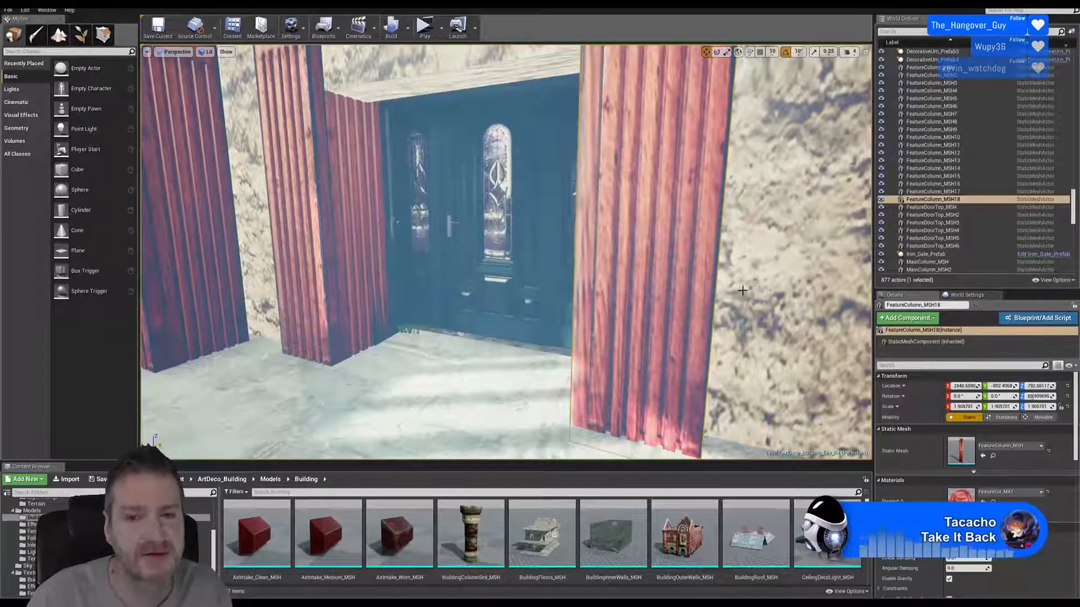
right_click_drag(742, 290, 553, 166)
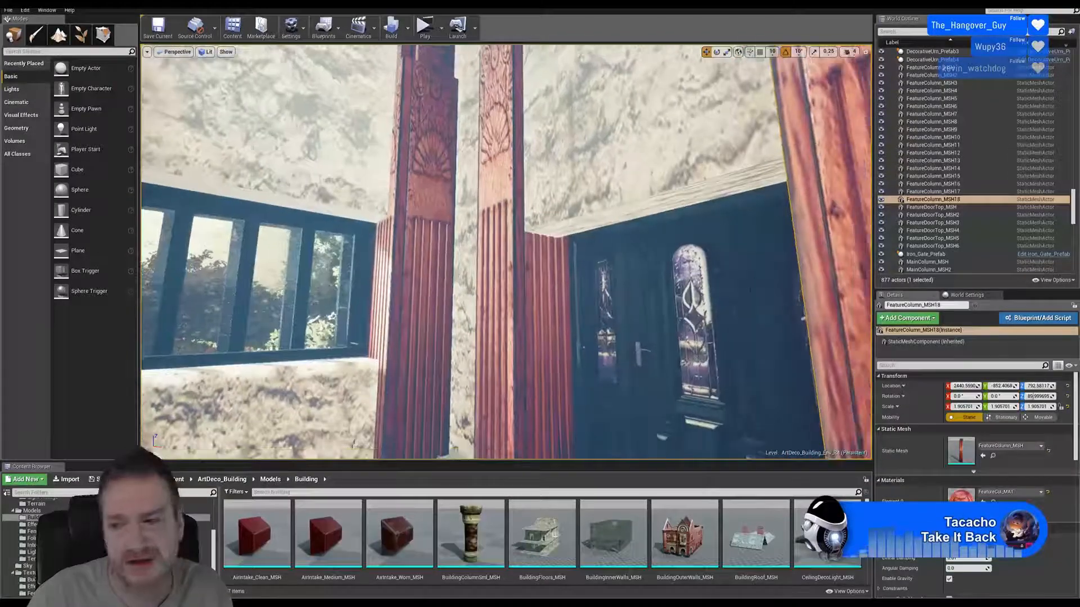
mouse_move(609, 200)
right_mouse_down()
mouse_move(675, 125)
mouse_move(644, 144)
mouse_move(686, 220)
mouse_move(610, 222)
mouse_move(782, 160)
mouse_move(605, 198)
right_mouse_up()
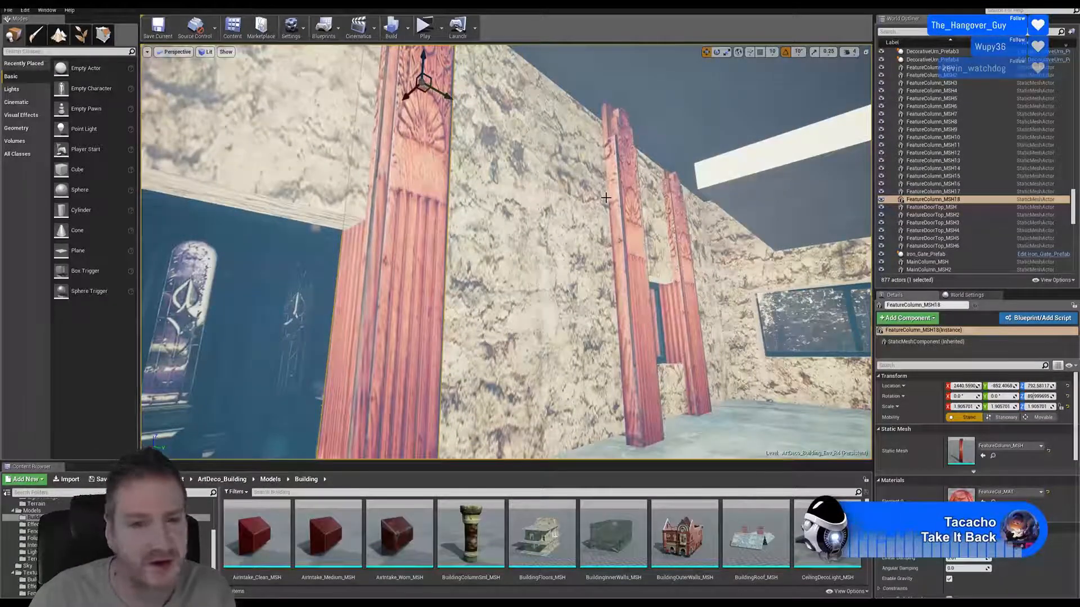
right_click(427, 167)
mouse_move(481, 314)
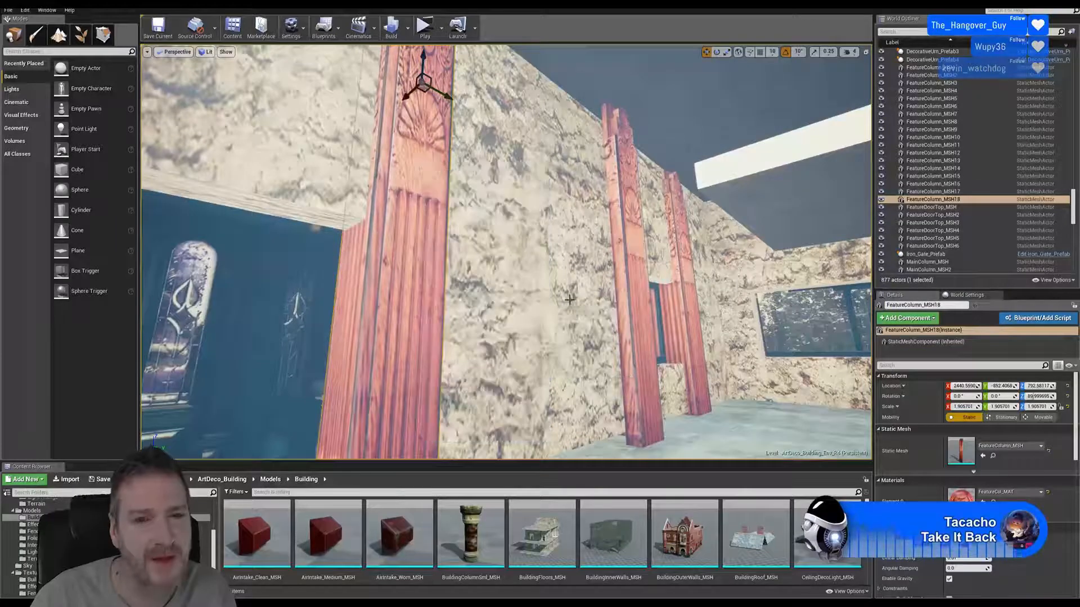
left_click(573, 352)
left_click_drag(449, 106, 651, 148)
left_click_drag(656, 239, 708, 224)
right_click_drag(619, 242, 731, 282)
right_click_drag(506, 253, 498, 214)
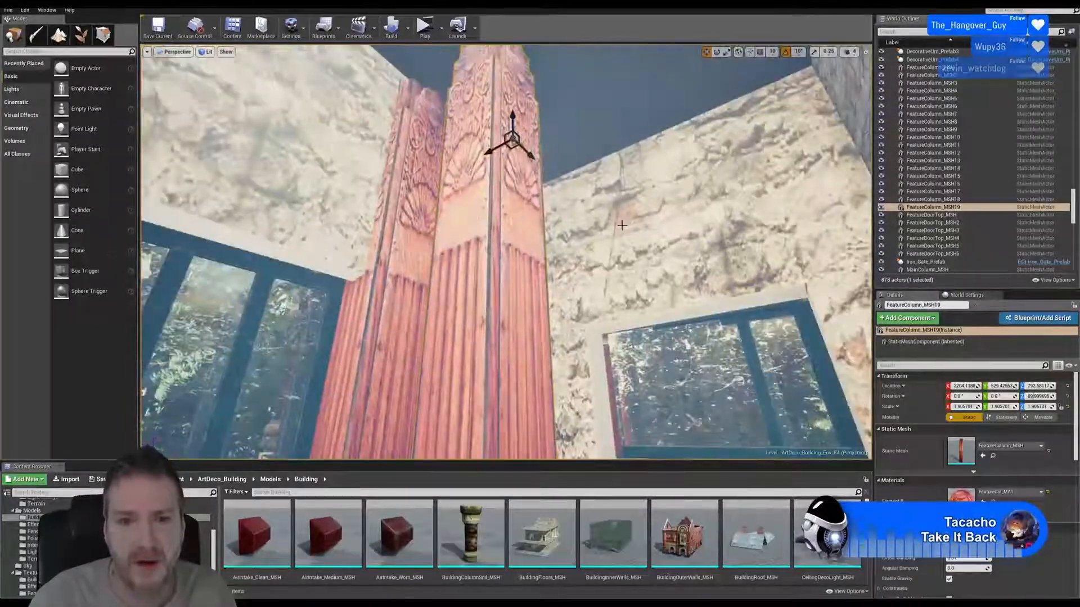
left_click_drag(524, 151, 613, 198)
Step: Rotate the skewed glass pane in FrontBottomWindow_Prefab4 to about -21.1° about its vertical axis, move it into the window frame, and deselect it
right_click_drag(742, 288, 602, 309)
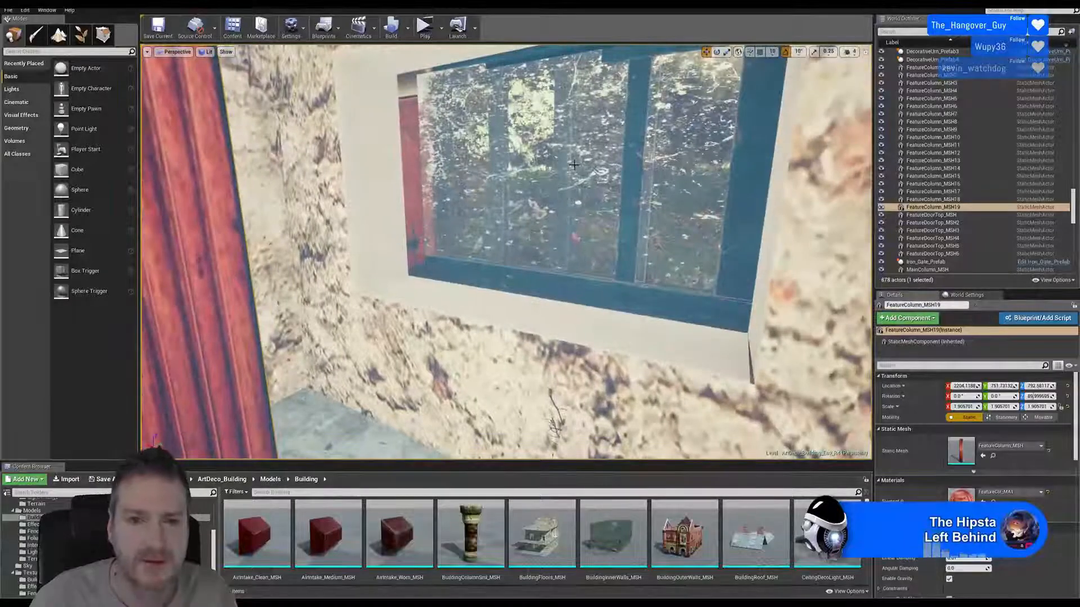
left_click(561, 167)
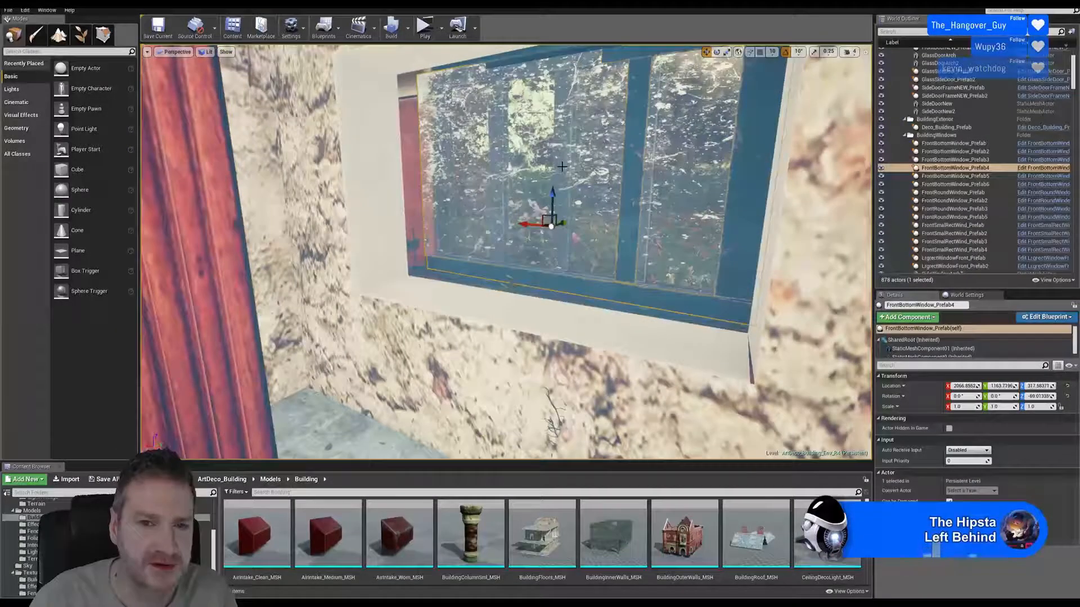
left_click(531, 216)
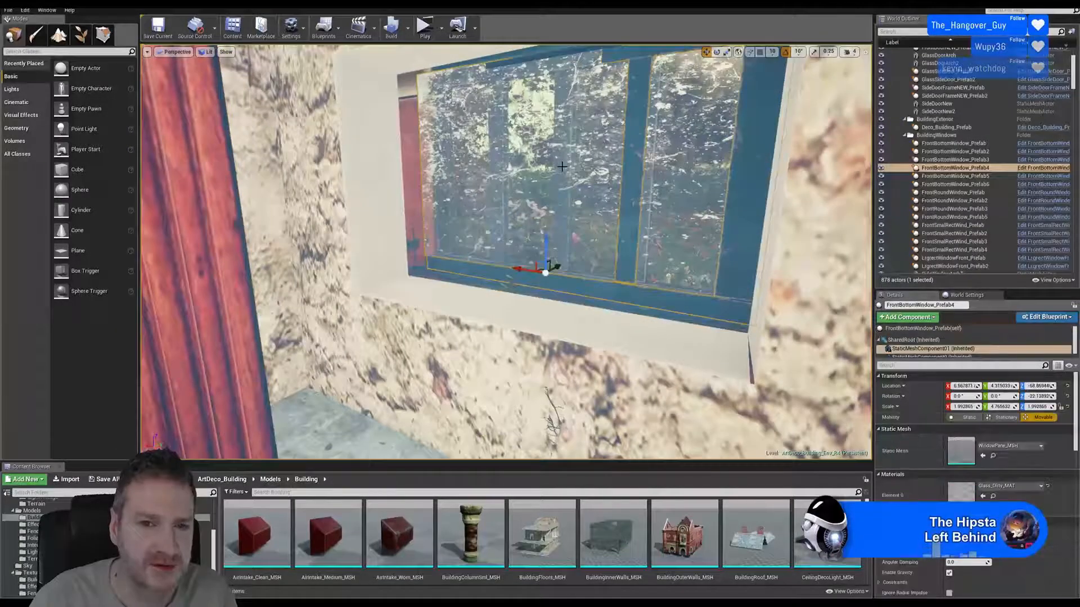
left_click(716, 52)
key("f")
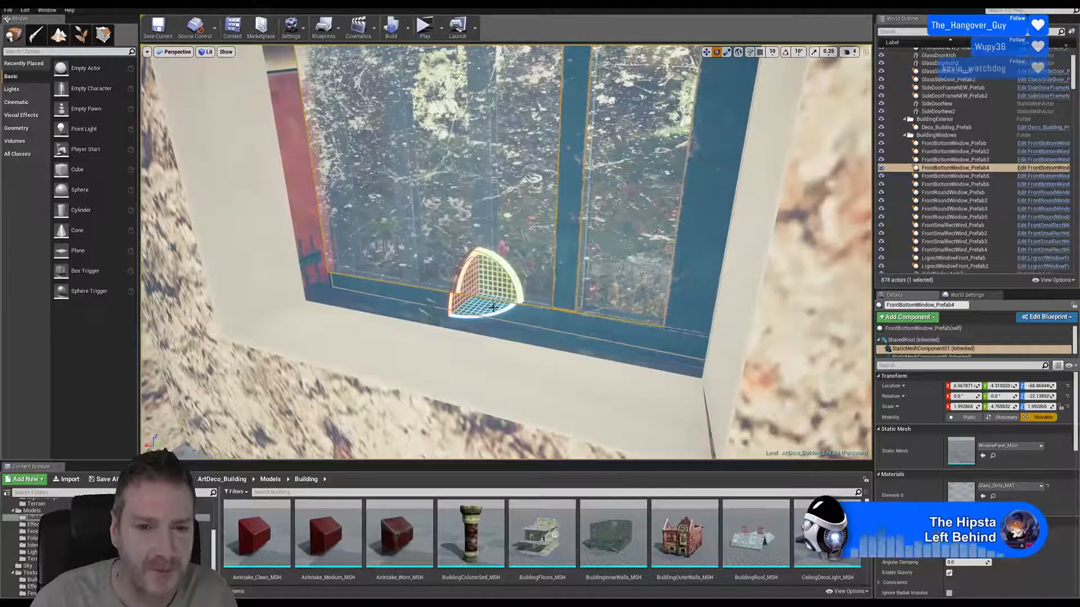
left_click_drag(498, 314, 492, 285)
key("w")
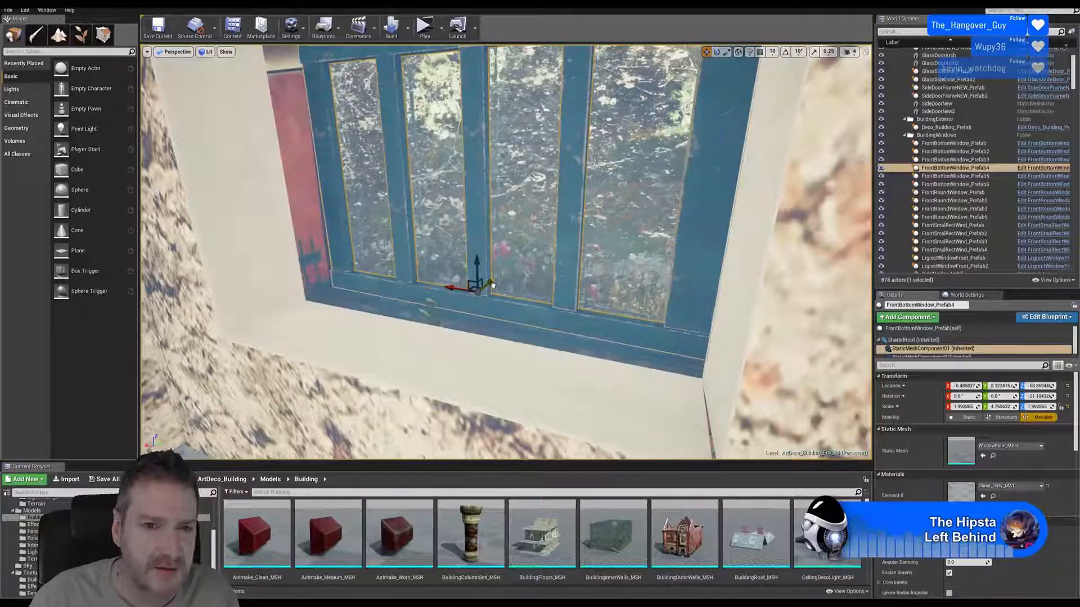
key("Escape")
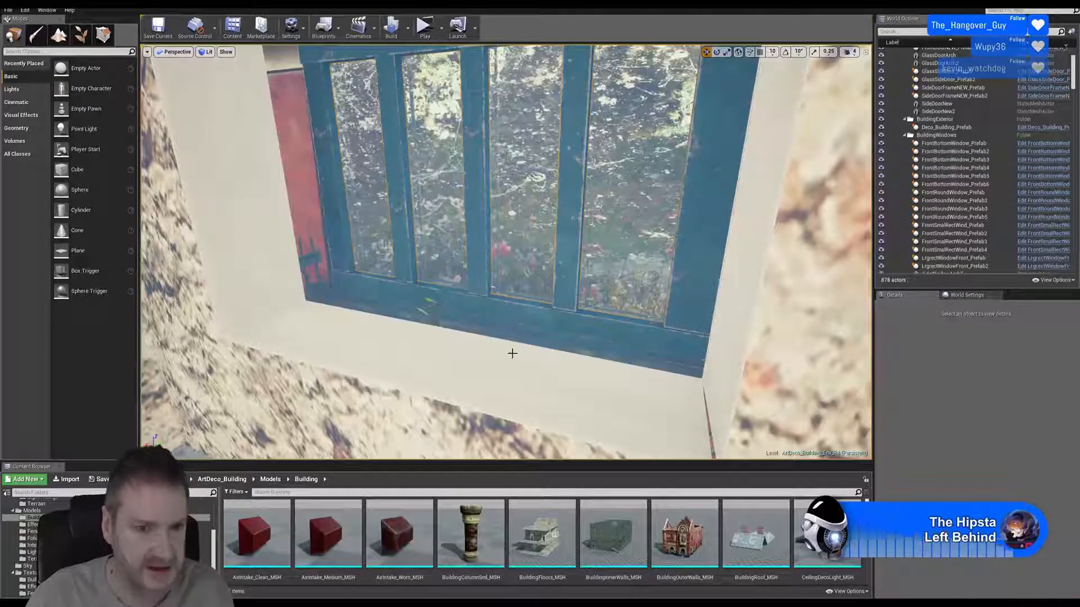
Step: Move the newest column copy to about X 2324.4, Y 1054.1, against the corner window's near edge
key("s")
right_click_drag(512, 353, 498, 354)
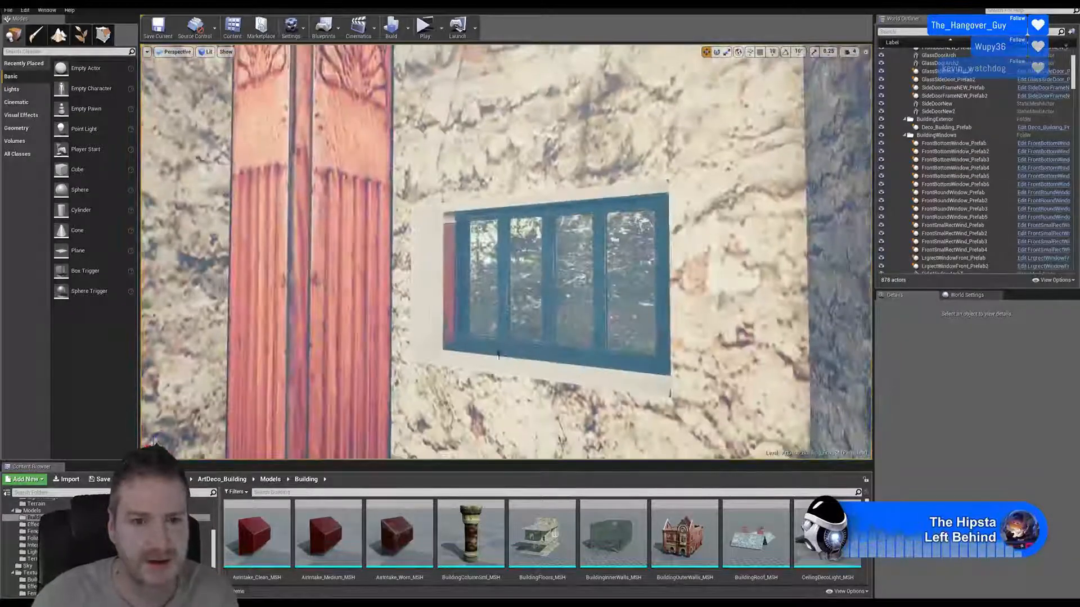
left_click(434, 250)
right_click_drag(434, 249, 444, 262)
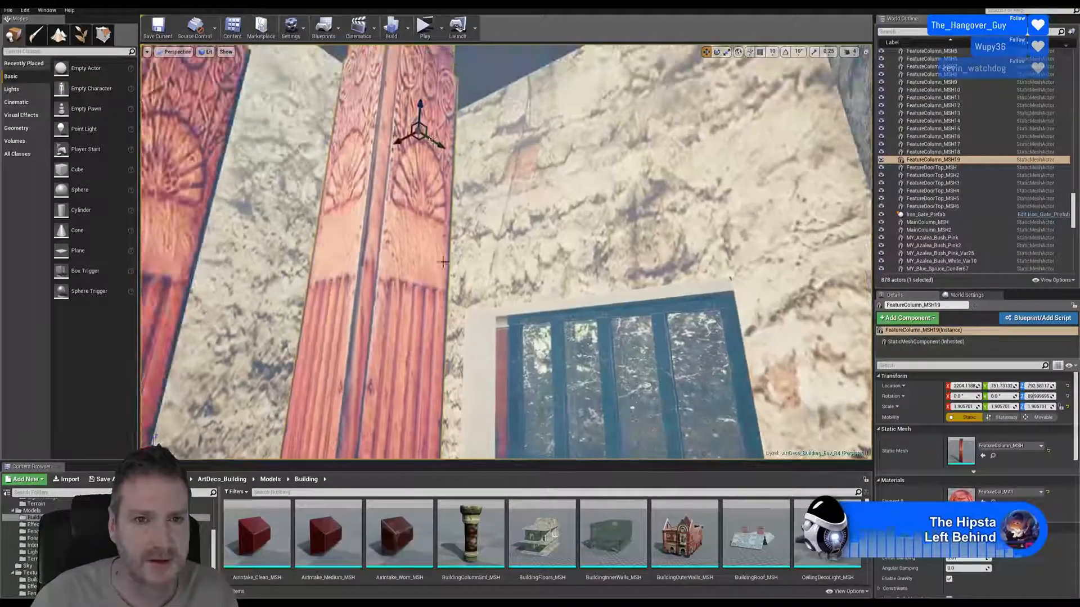
left_click_drag(431, 141, 526, 186)
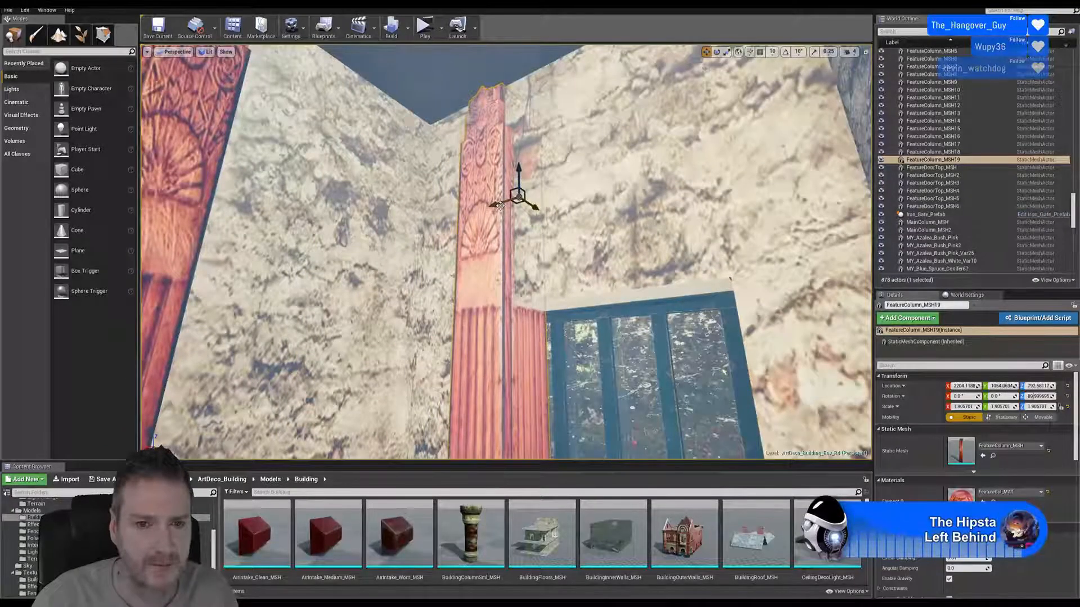
right_click_drag(508, 224, 507, 248)
left_click_drag(504, 145, 459, 162)
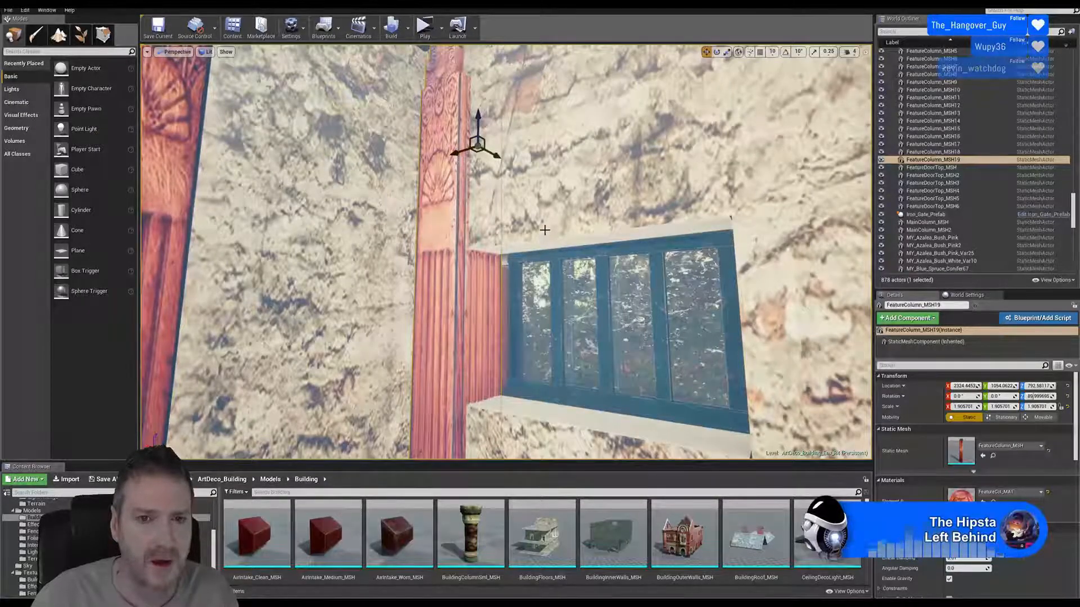
Step: Duplicate the column at the corner window's near edge and move the copy to about X 1831.2, past the window's far edge
right_click_drag(544, 230, 224, 241)
key("w")
key("w")
key("w")
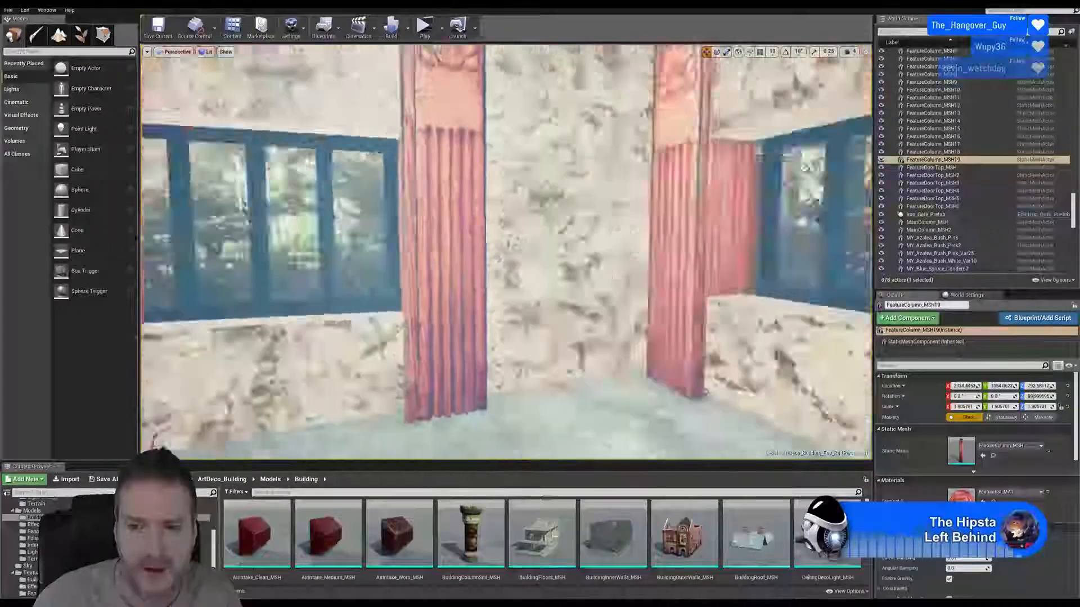
right_click_drag(416, 298, 489, 271)
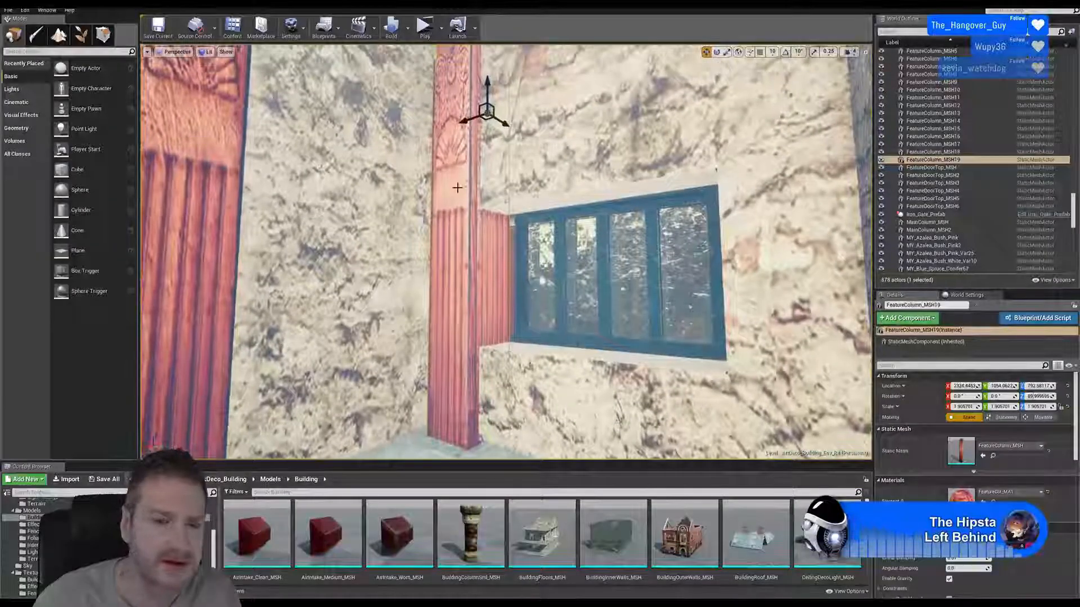
right_click(464, 205)
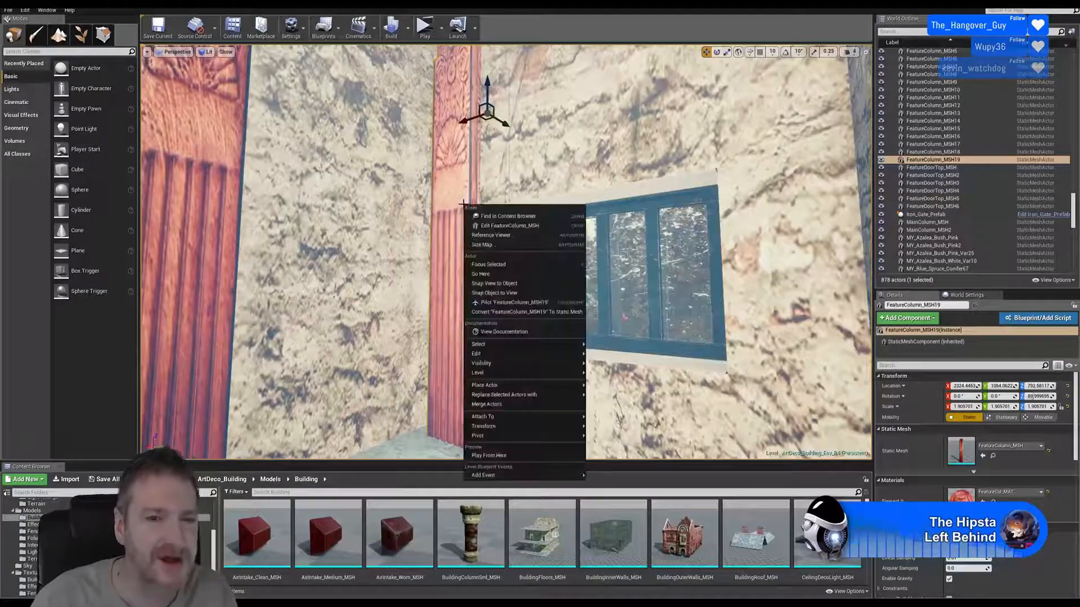
mouse_move(516, 354)
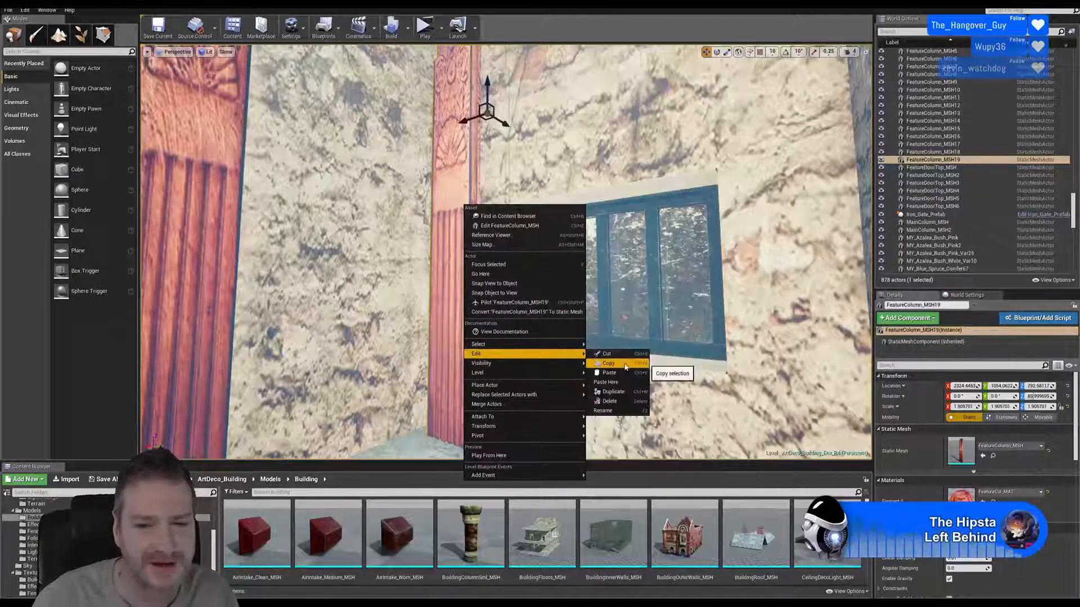
left_click(617, 393)
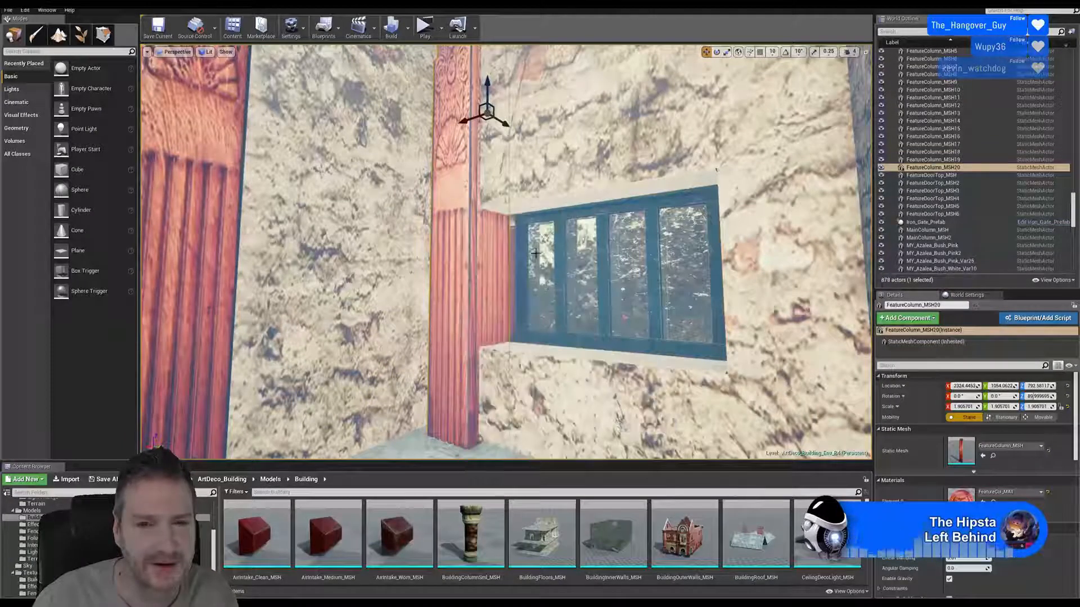
right_click_drag(617, 393, 741, 388)
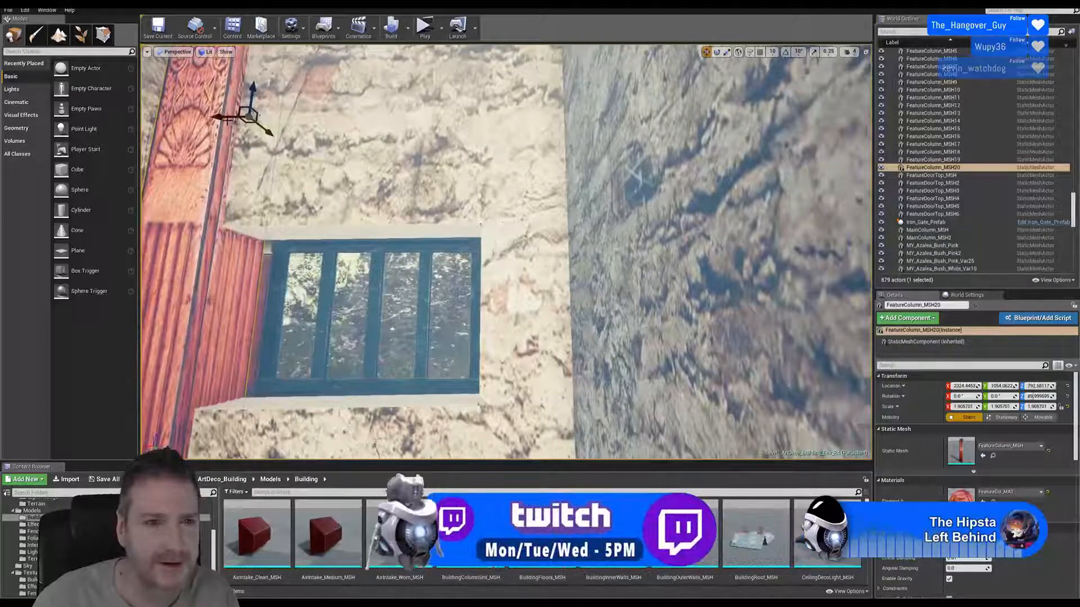
left_click_drag(228, 117, 452, 114)
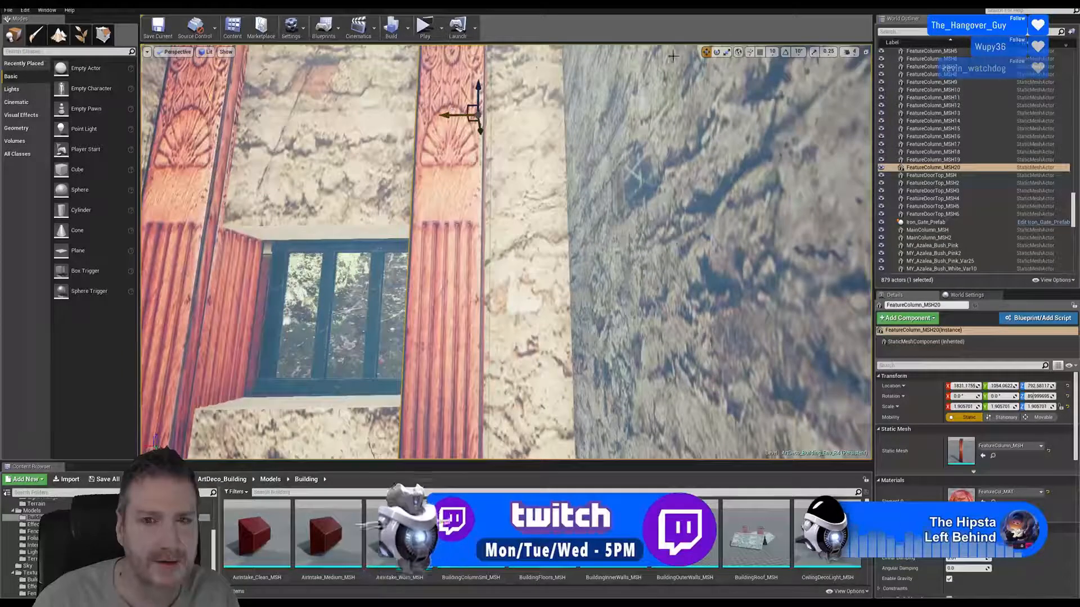
Step: Rotate the column copy to about 180° about its vertical axis with angle snapping and move it to about X 1744.9, Y 980.0
left_click(716, 52)
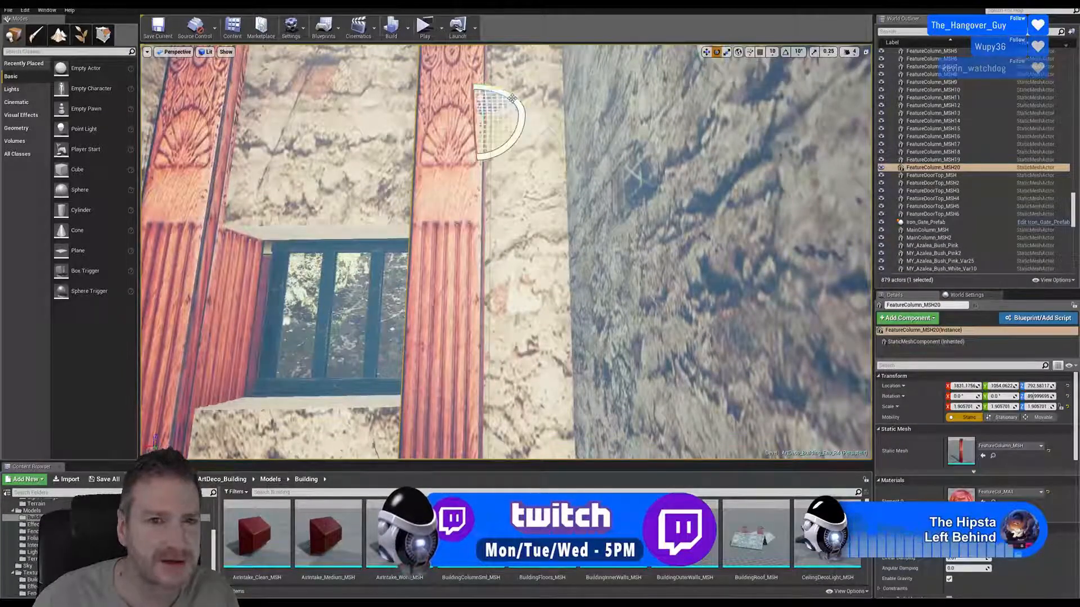
left_click(786, 53)
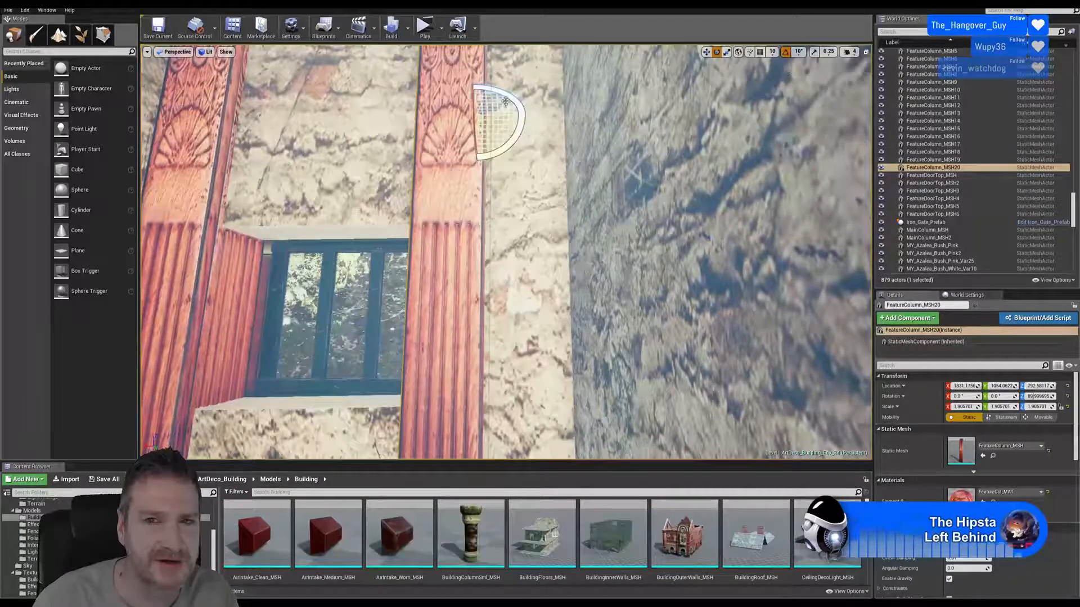
left_click_drag(507, 99, 480, 112)
left_click(706, 53)
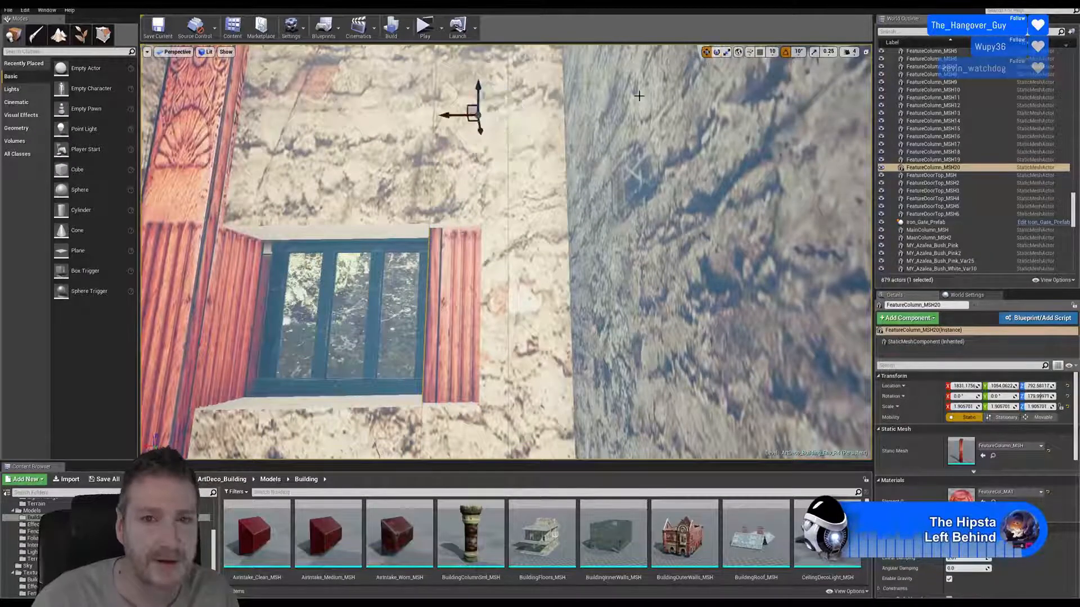
left_click_drag(482, 132, 476, 111)
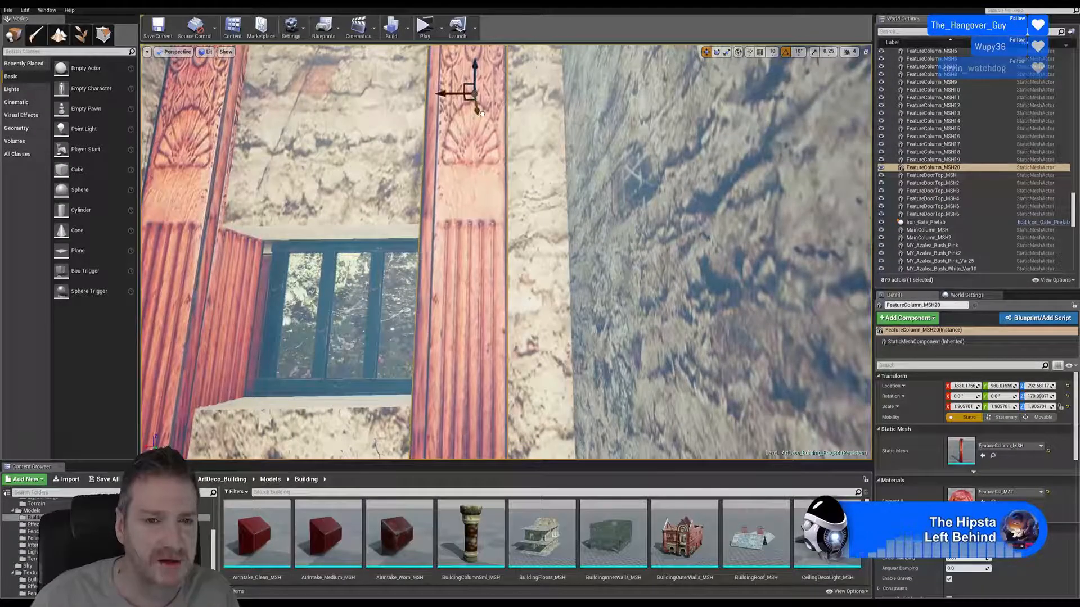
right_click_drag(476, 111, 453, 138)
right_click_drag(550, 211, 509, 122)
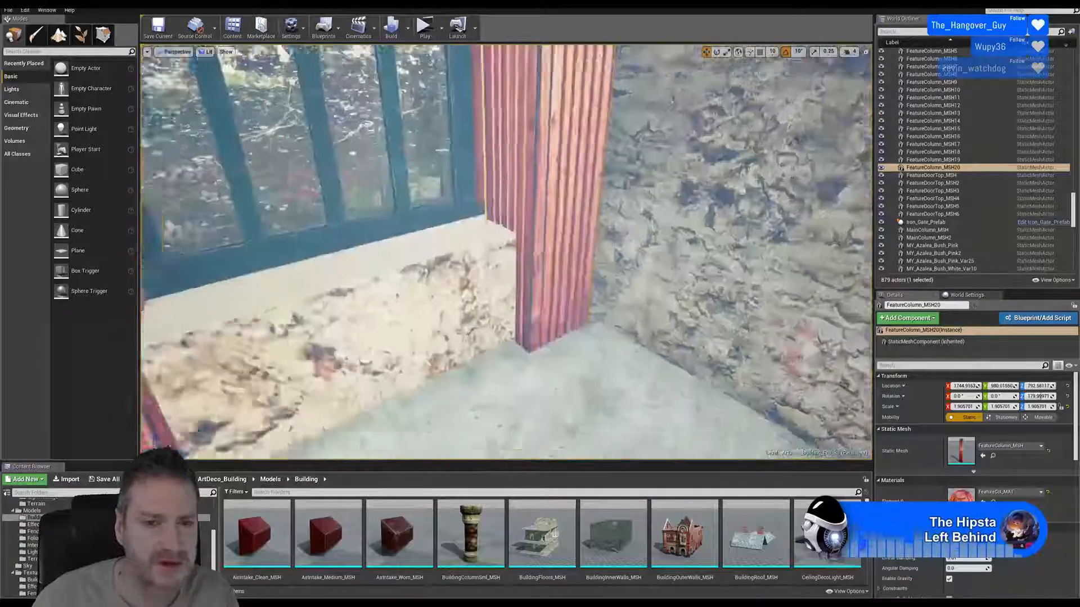
Step: Inspect the placed columns around the windows, the doors and the adjoining rooms for fit and remaining gaps
right_click_drag(506, 253, 483, 331)
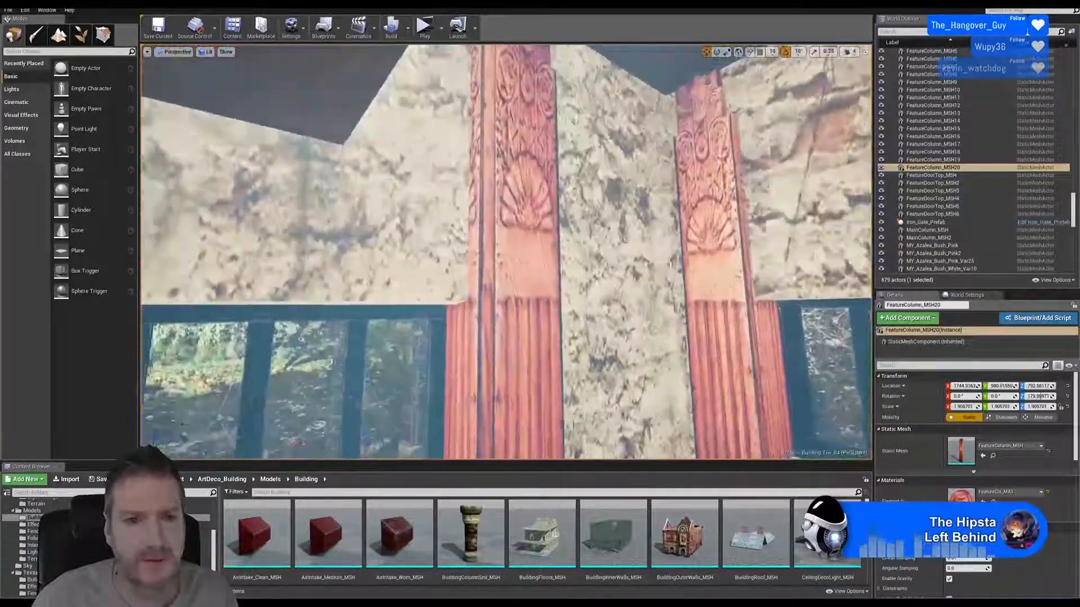
right_click_drag(506, 253, 394, 250)
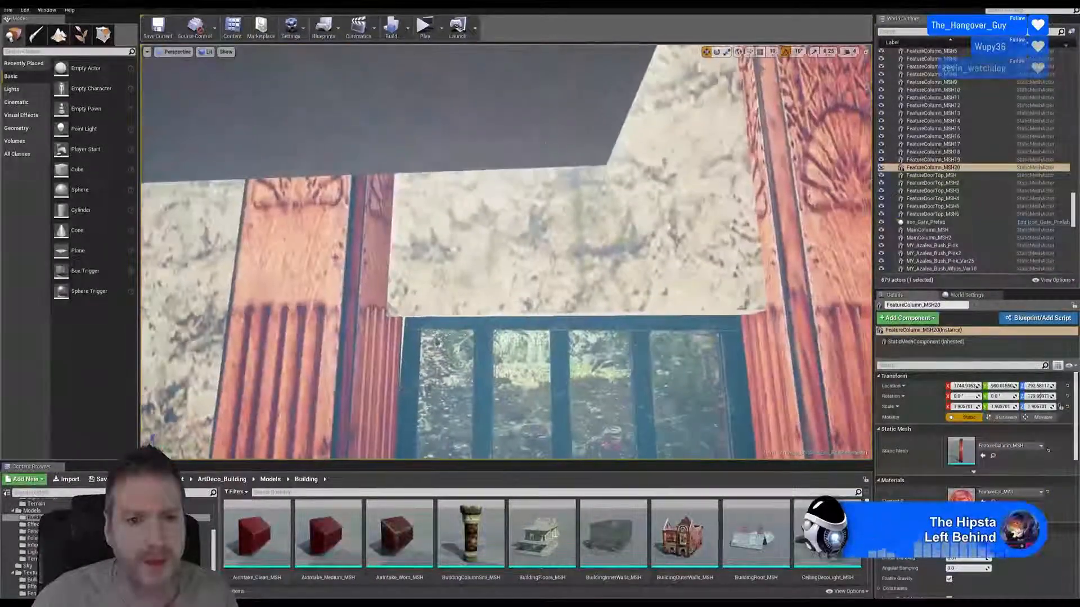
right_click_drag(506, 253, 382, 262)
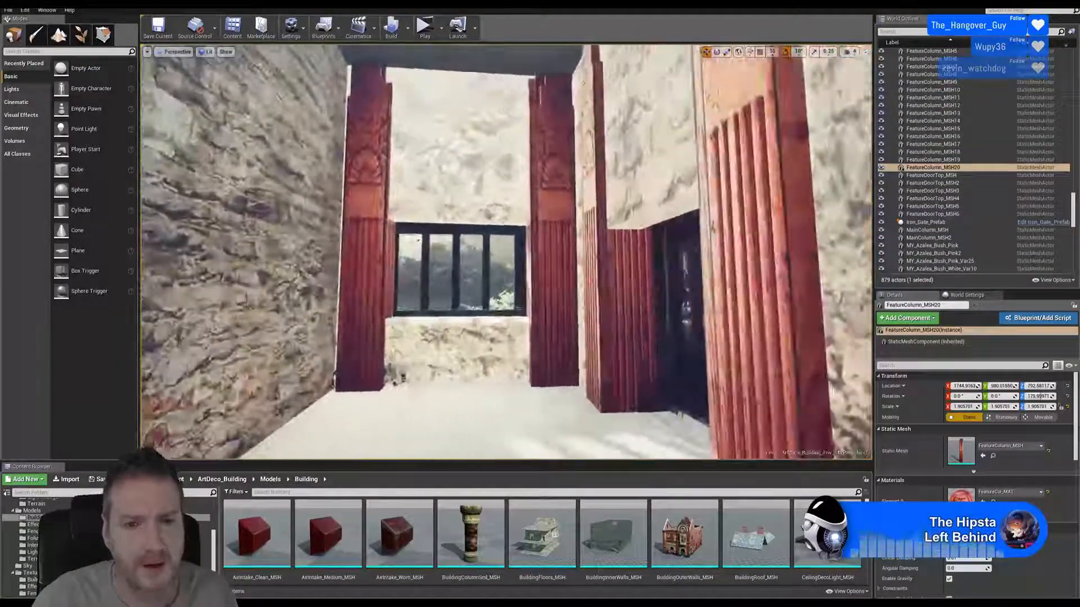
right_click_drag(506, 253, 478, 253)
key("w")
key("s")
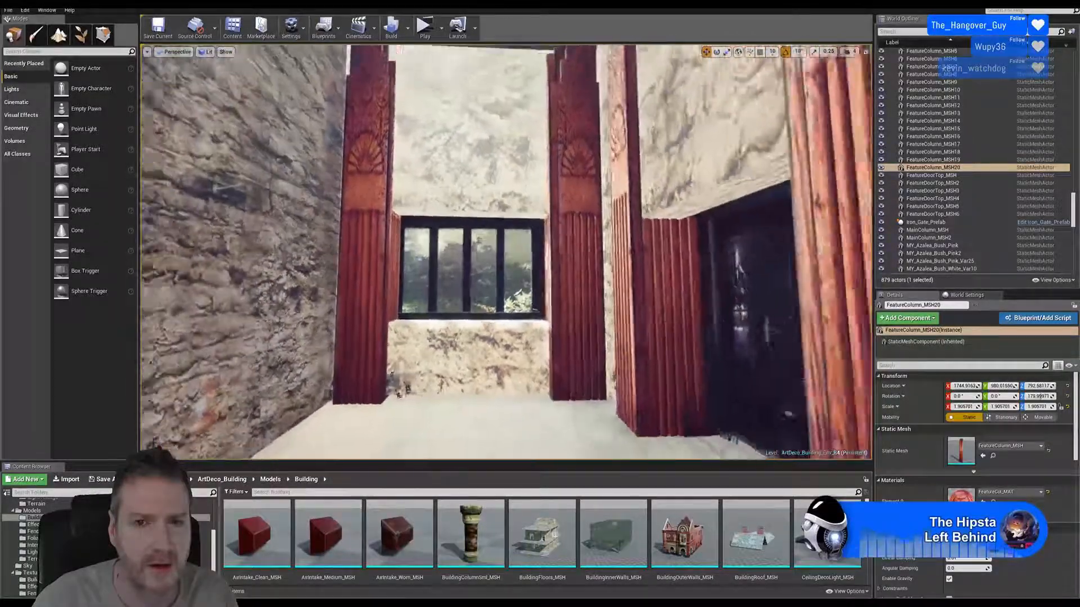
right_click_drag(506, 253, 394, 253)
right_click_drag(506, 253, 619, 253)
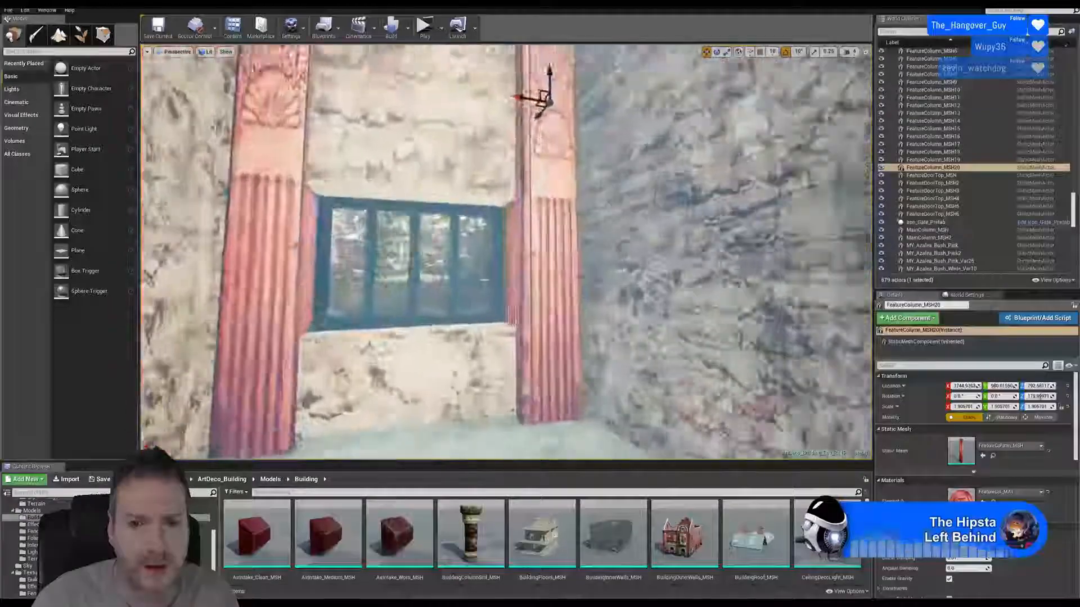
right_click_drag(507, 253, 523, 253)
key("s")
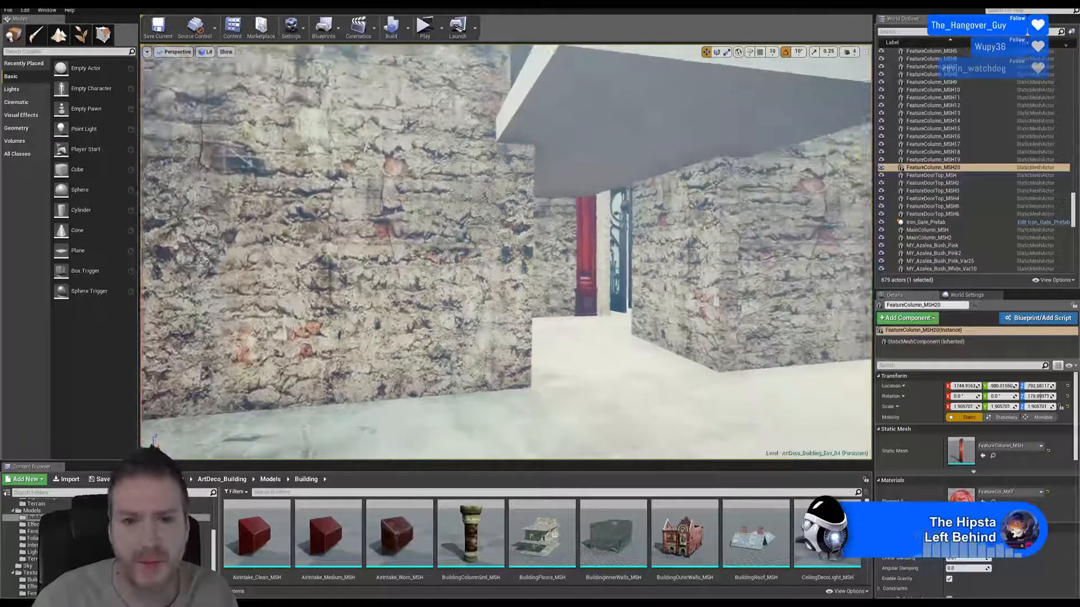
key("s")
right_click_drag(506, 253, 675, 253)
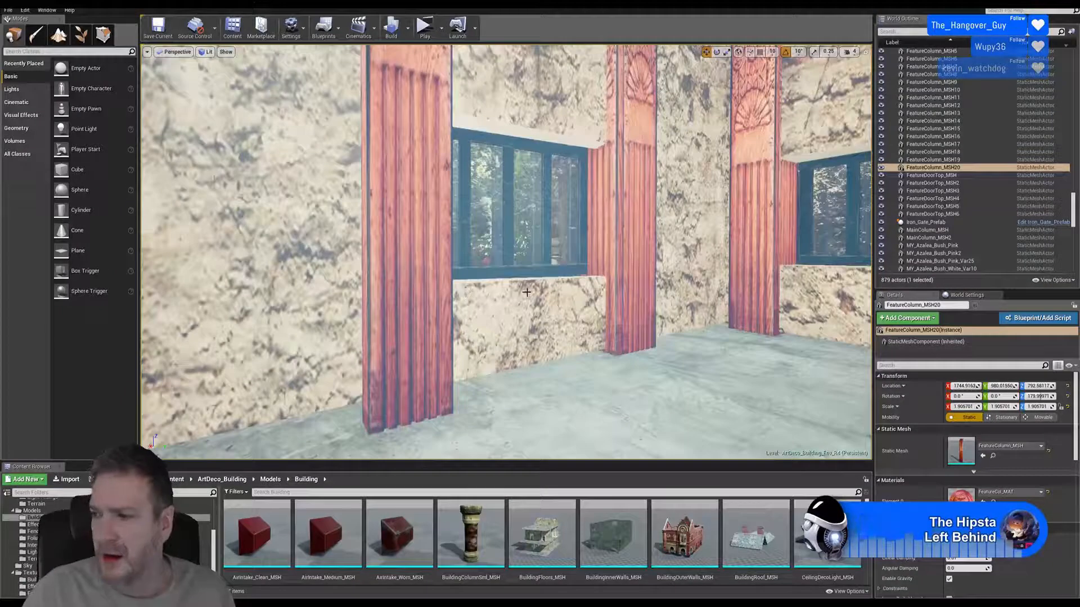
Step: Duplicate the ornate grey wall panel Pannel_Inner_Plain_MSH4 beside the staircase and move the copy off the wall to about X -1745.3
right_click_drag(506, 253, 175, 182)
left_click(510, 181)
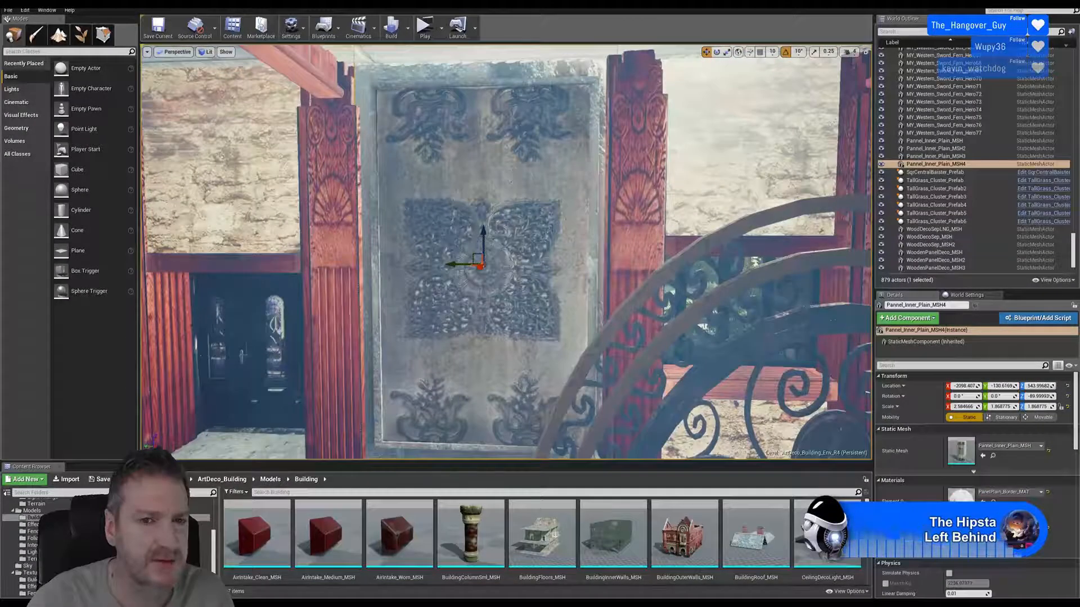
right_click(511, 179)
mouse_move(565, 328)
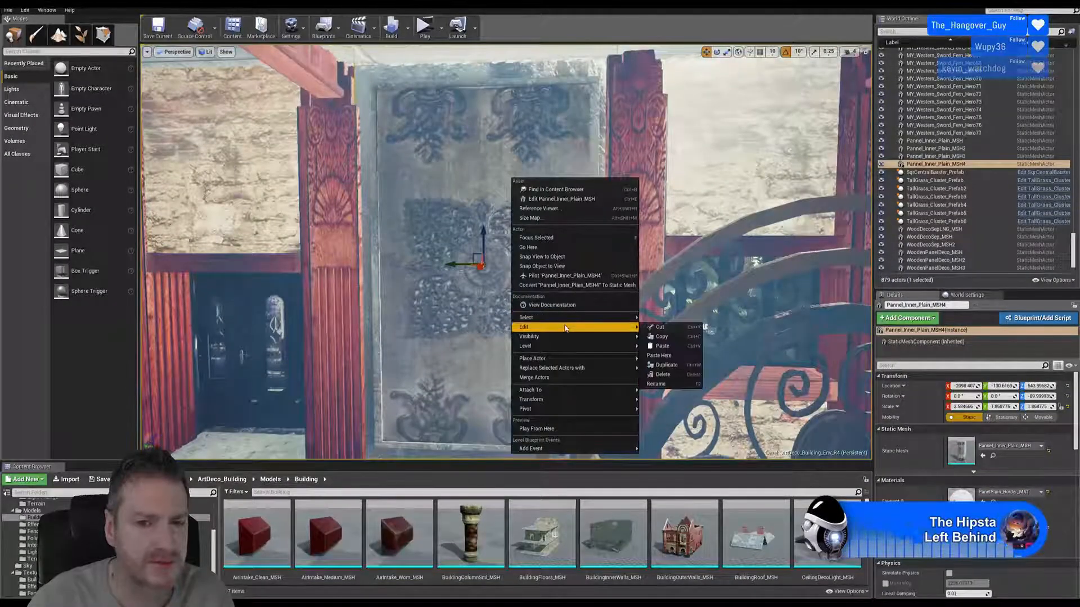
left_click(666, 365)
right_click_drag(665, 365, 461, 366)
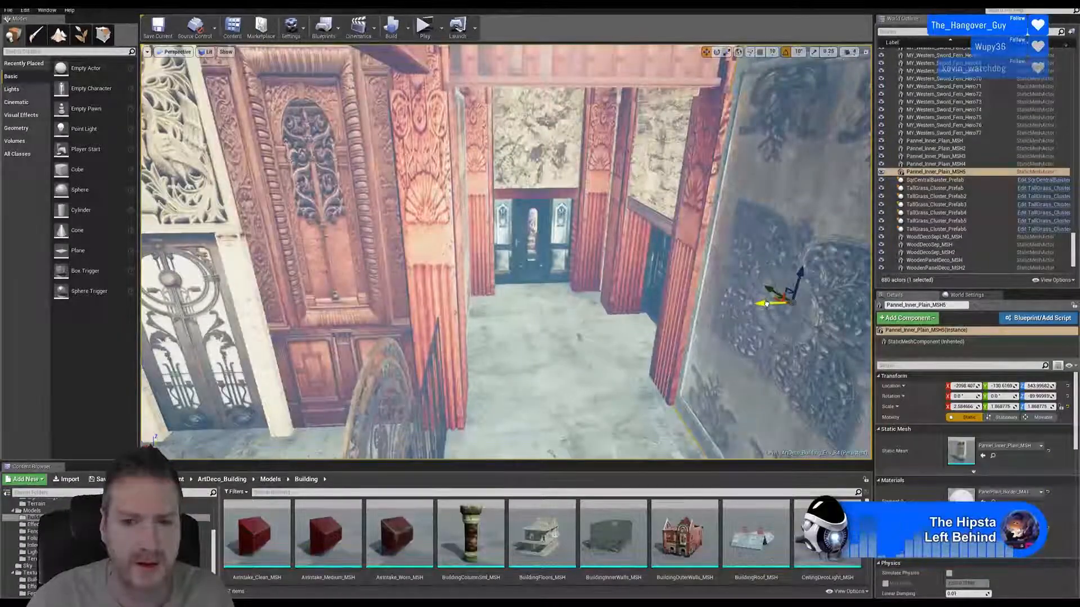
left_click_drag(765, 304, 586, 329)
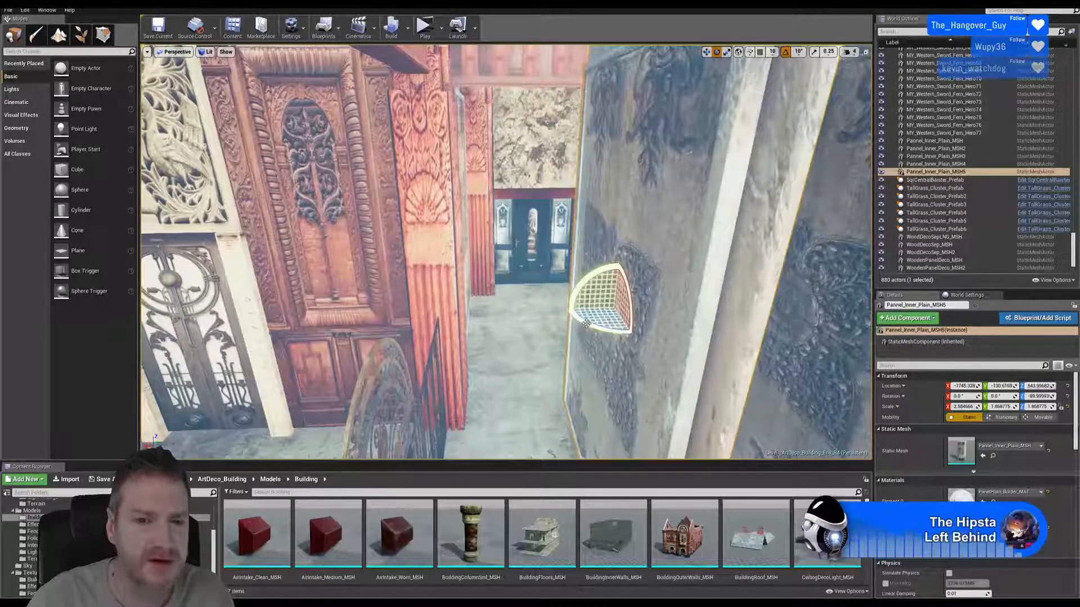
Step: Rotate the panel copy to about 90° about its vertical axis and move it along the hall to about X -727.3
left_click_drag(585, 323, 664, 309)
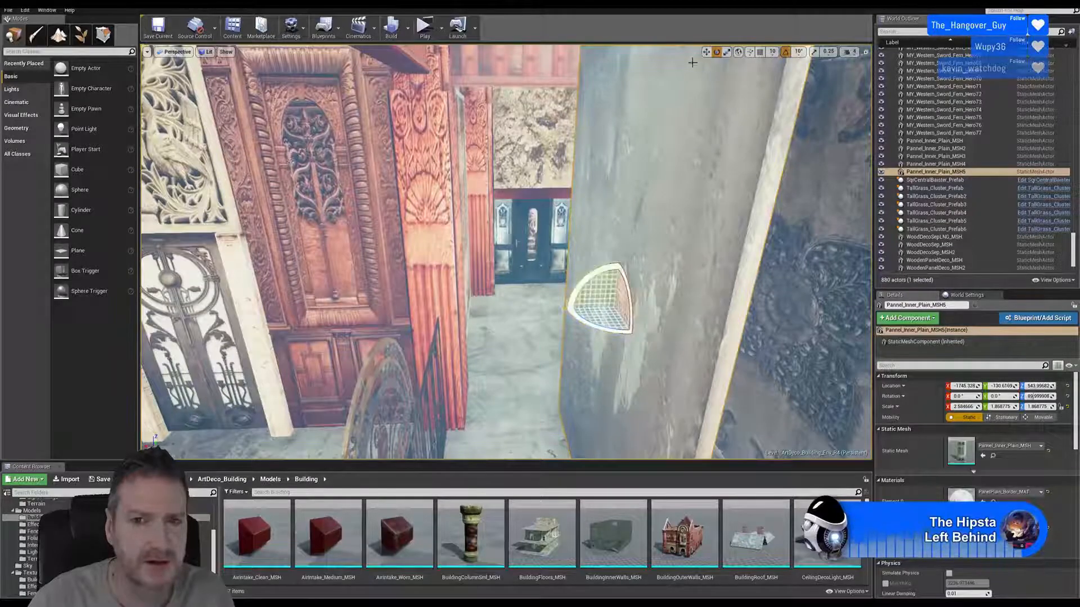
left_click(706, 52)
left_click_drag(580, 310, 338, 302)
Step: Move the panel copy along X through the hall towards the unfinished stone-walled rooms at its far end
right_click_drag(411, 290, 644, 324)
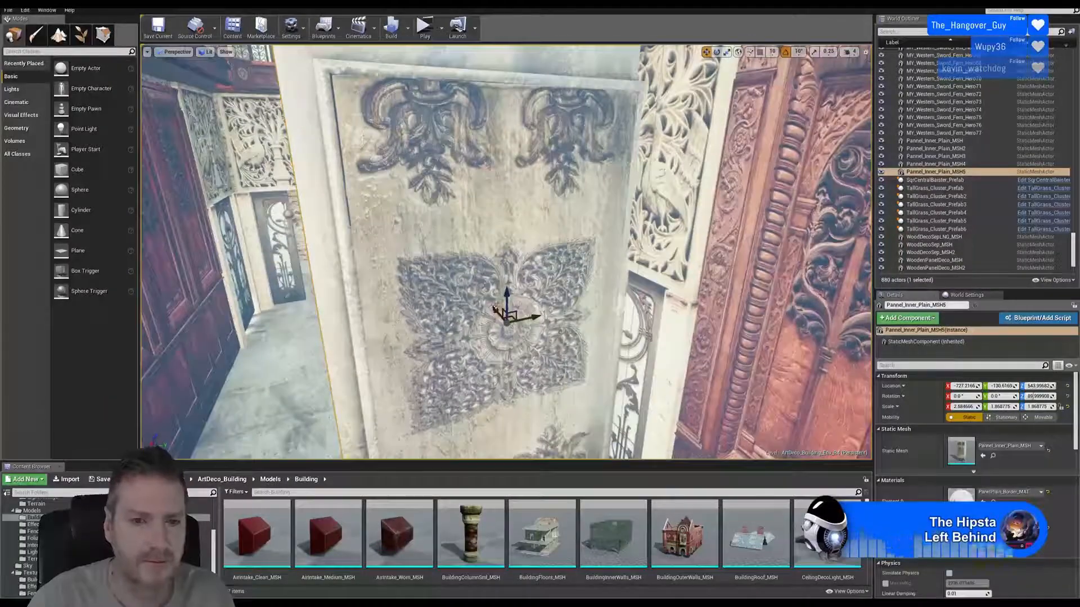
left_click_drag(494, 311, 381, 204)
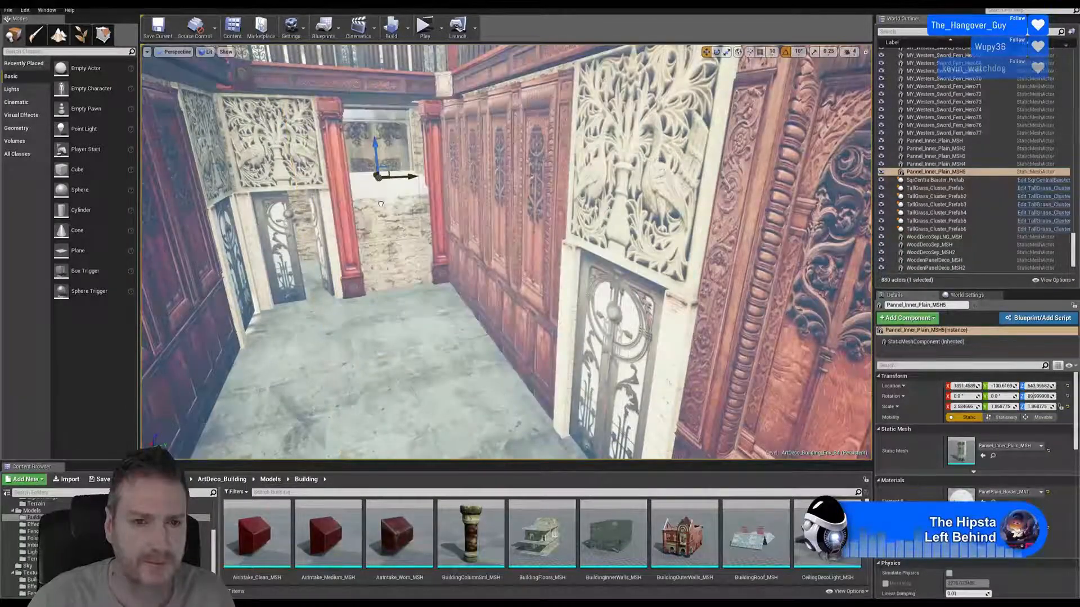
left_click(387, 209)
left_click(383, 186)
right_click_drag(384, 185, 344, 205)
key("w")
key("w")
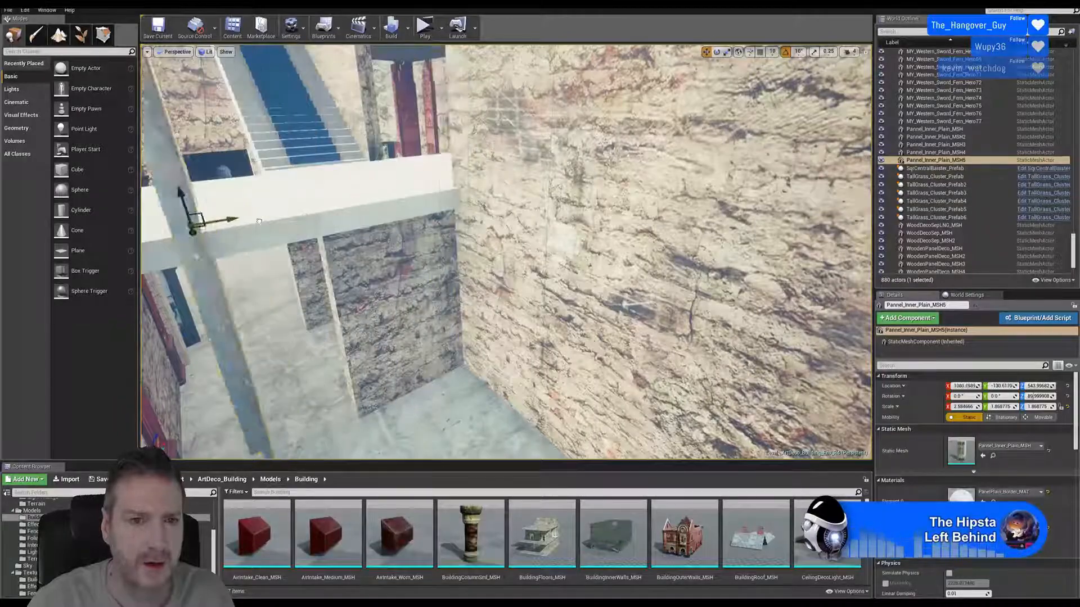
right_click_drag(256, 241, 432, 277)
Step: Shift the panel copy sideways to about Y 272.8 and forward to about X 1228.0
left_click_drag(559, 263, 342, 278)
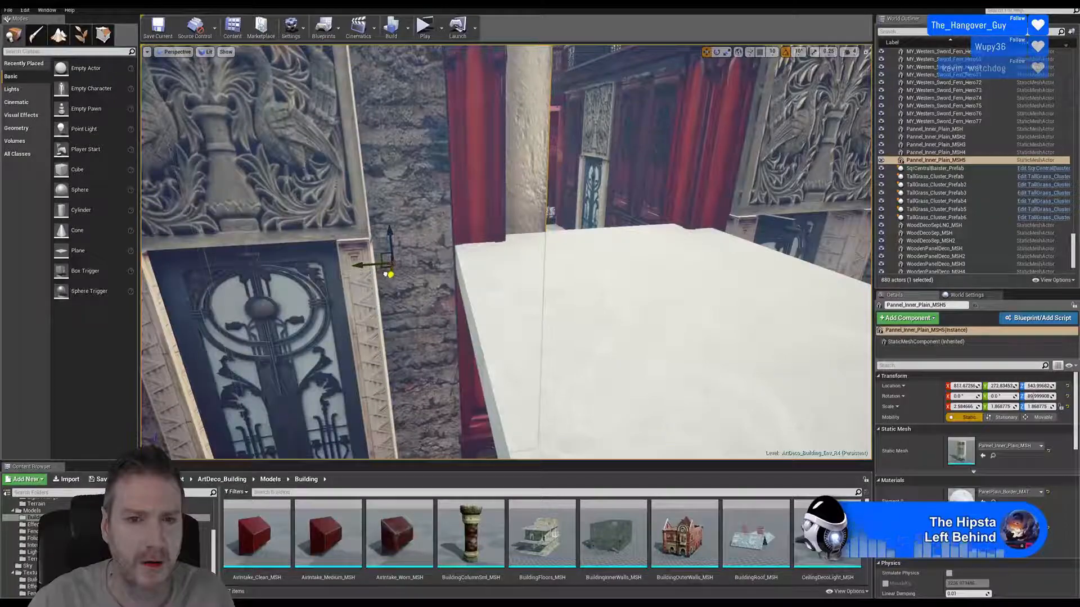
left_click_drag(388, 274, 469, 410, "shift")
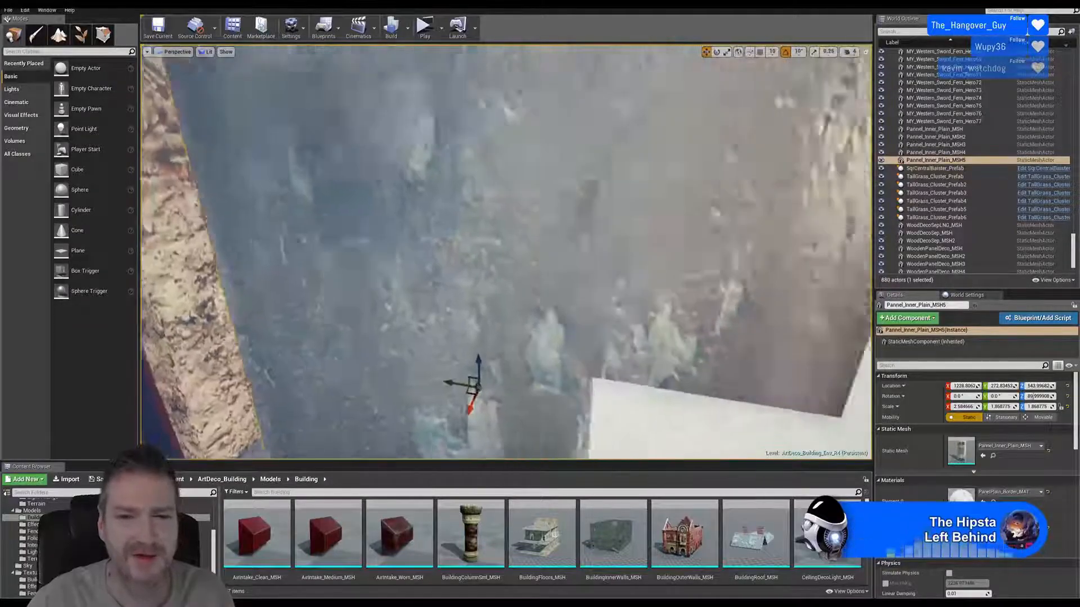
right_click_drag(469, 410, 498, 401)
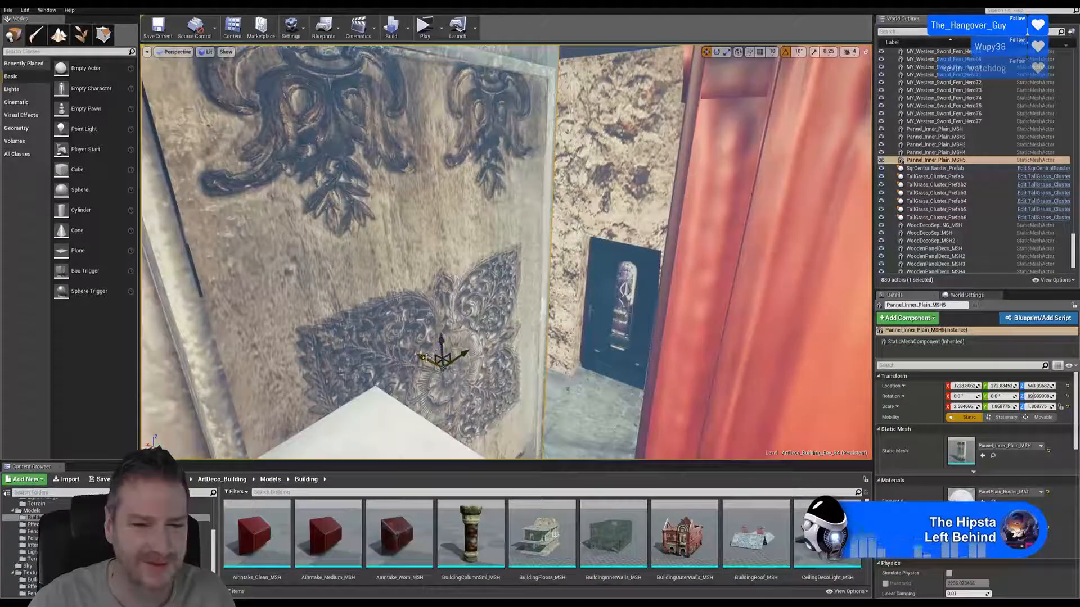
Step: Move the wall panel copy along X through the building to about X 2298, beside the far end wall
left_click_drag(426, 358, 264, 322)
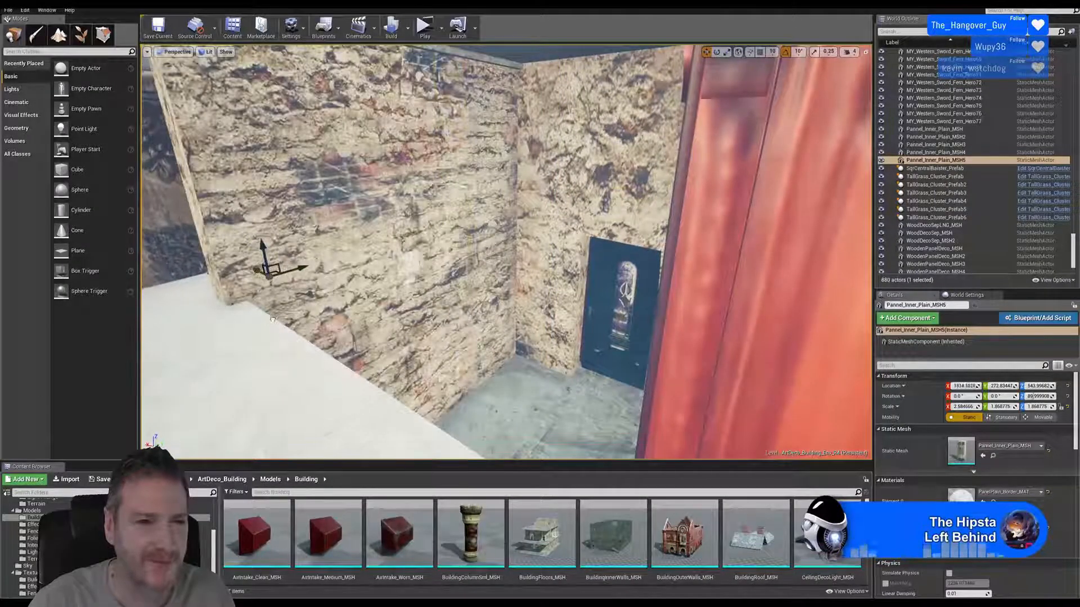
right_click_drag(433, 335, 405, 336)
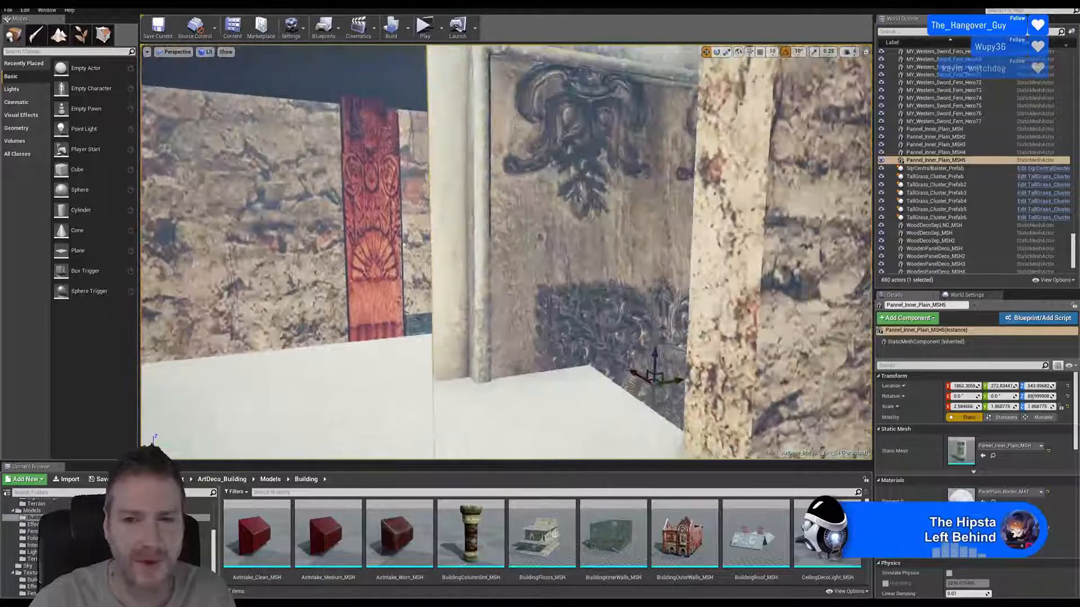
mouse_move(405, 337)
right_mouse_down()
mouse_move(466, 339)
mouse_move(419, 344)
right_mouse_up()
left_click_drag(443, 316, 598, 242)
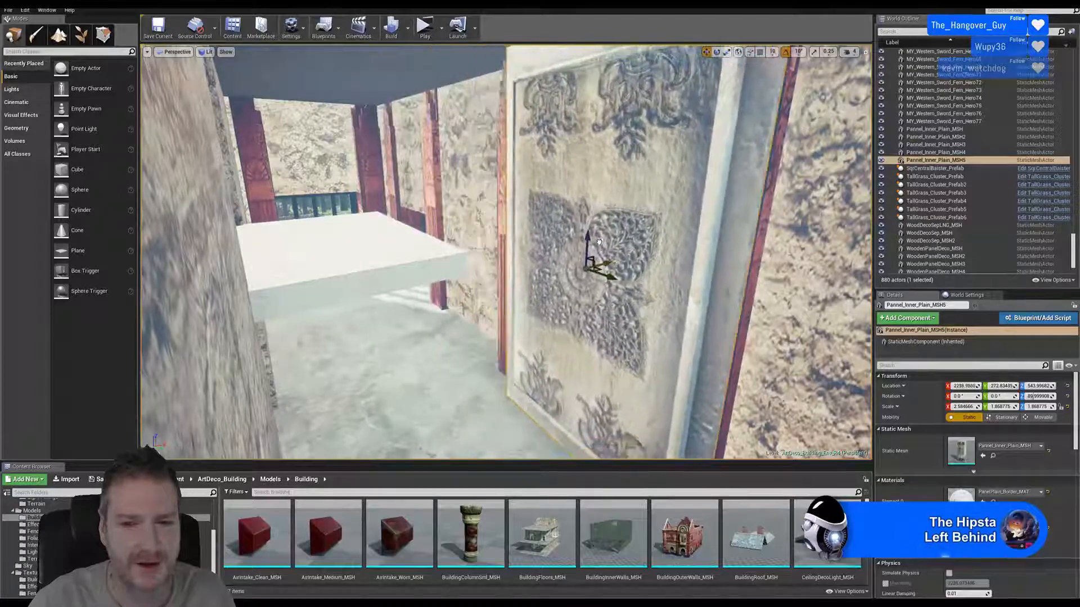
Step: Shift the panel copy sideways to about Y 688.4 and push it against the end wall at about X 2441.8, behind the red columns
left_click_drag(609, 278, 703, 303)
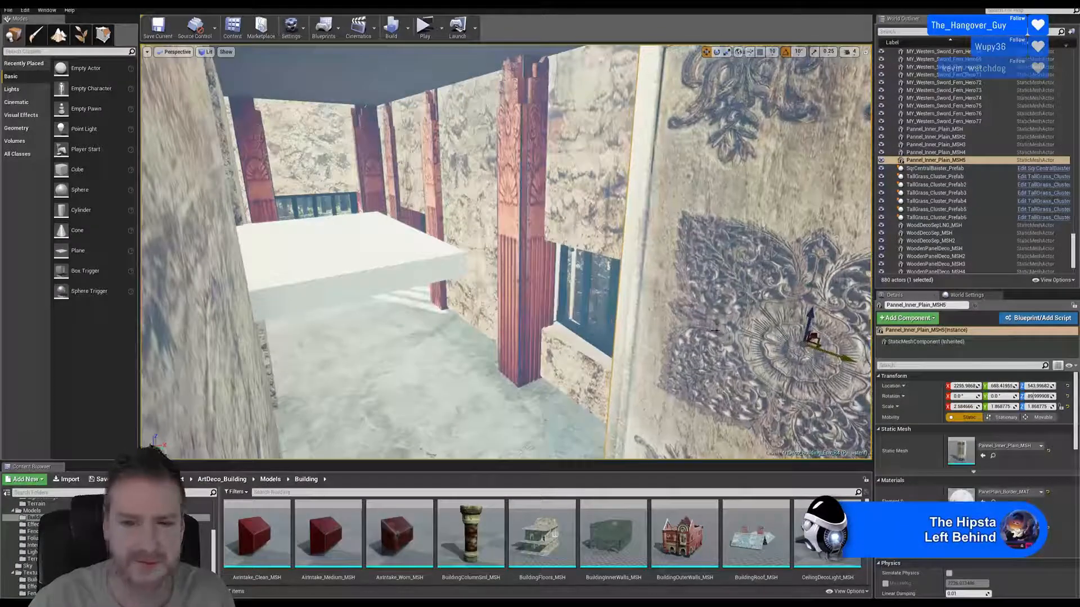
mouse_move(554, 286)
right_mouse_down()
mouse_move(610, 278)
mouse_move(563, 284)
mouse_move(601, 298)
mouse_move(565, 281)
right_mouse_up()
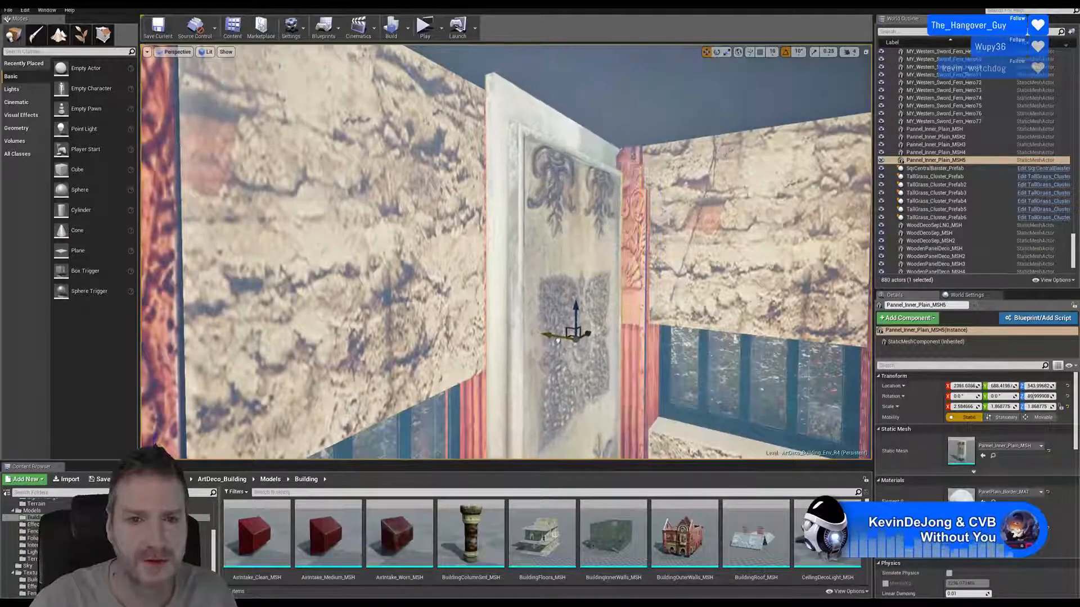
left_click_drag(557, 340, 540, 334)
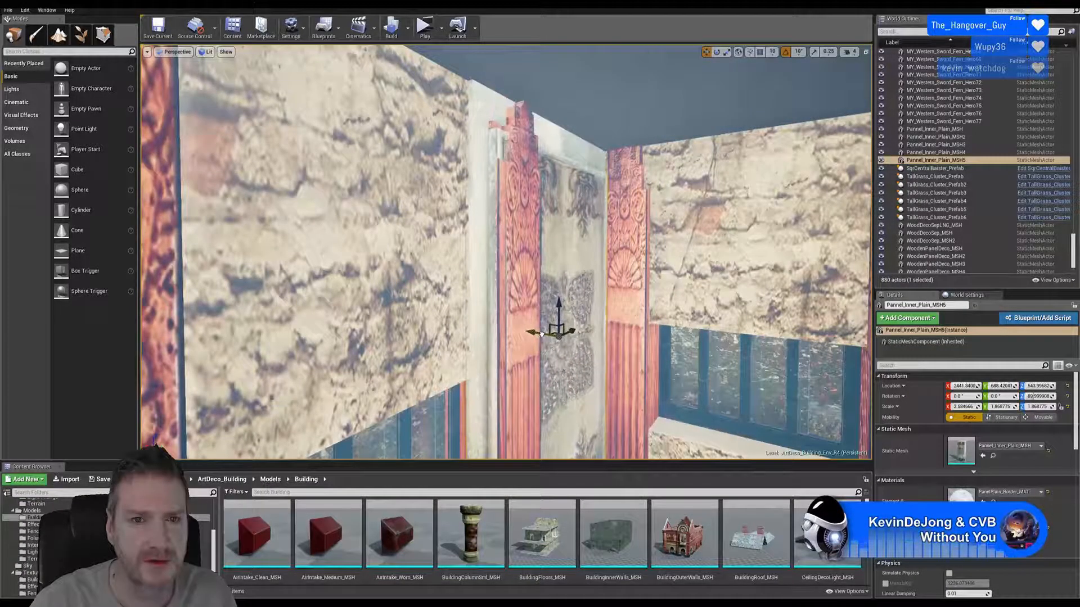
Step: Narrow the panel copy to an X scale of about 1.88 and centre it between the two red columns at about Y 767.1
right_click_drag(601, 345, 590, 376)
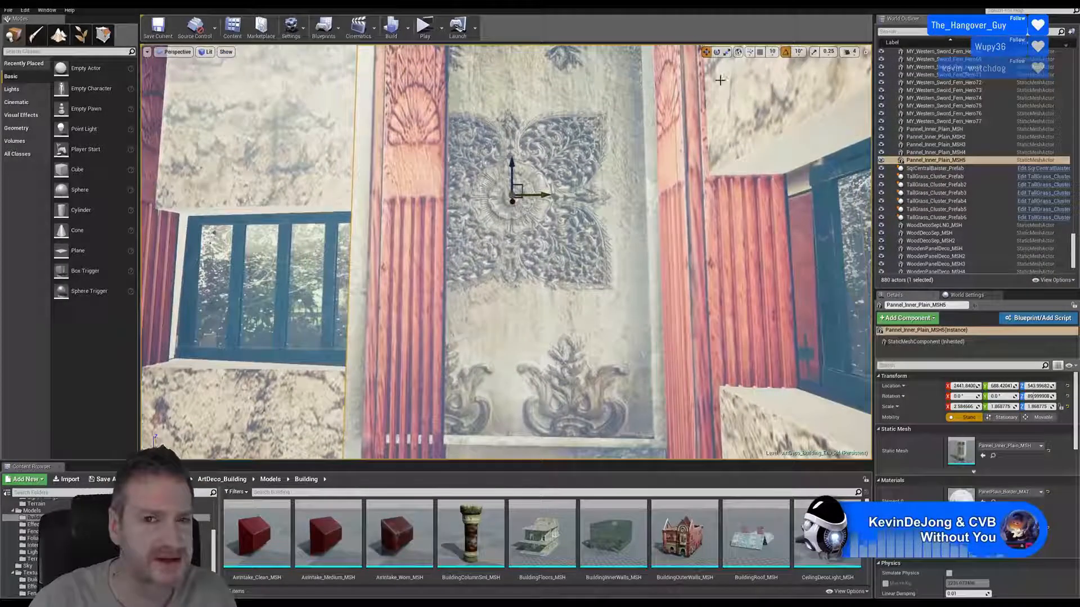
left_click(726, 52)
left_click_drag(540, 198, 574, 192)
left_click(706, 51)
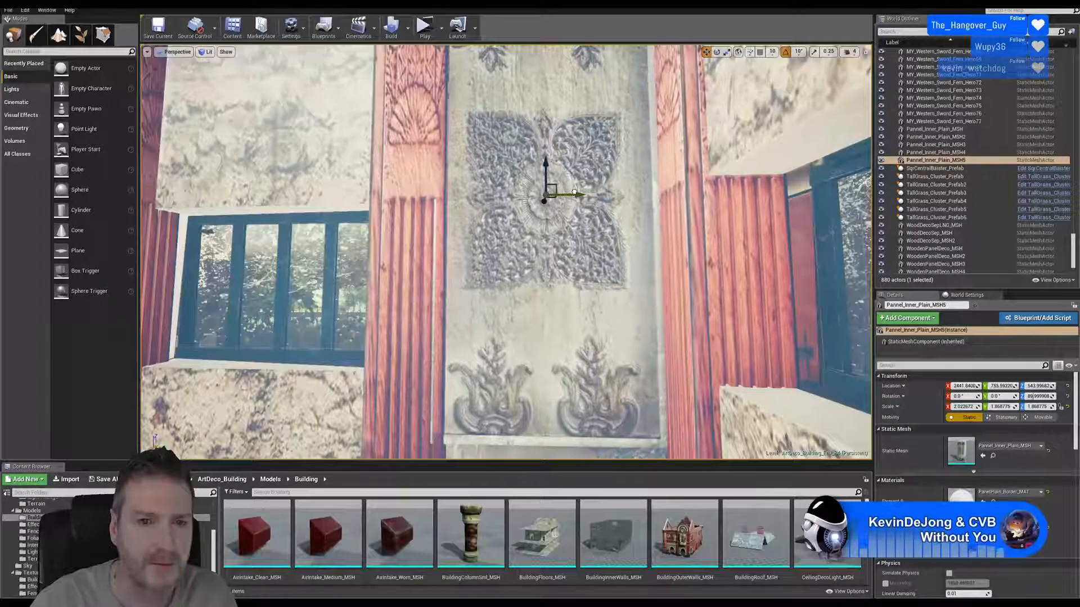
left_click(727, 52)
left_click_drag(579, 198, 590, 195)
left_click(706, 52)
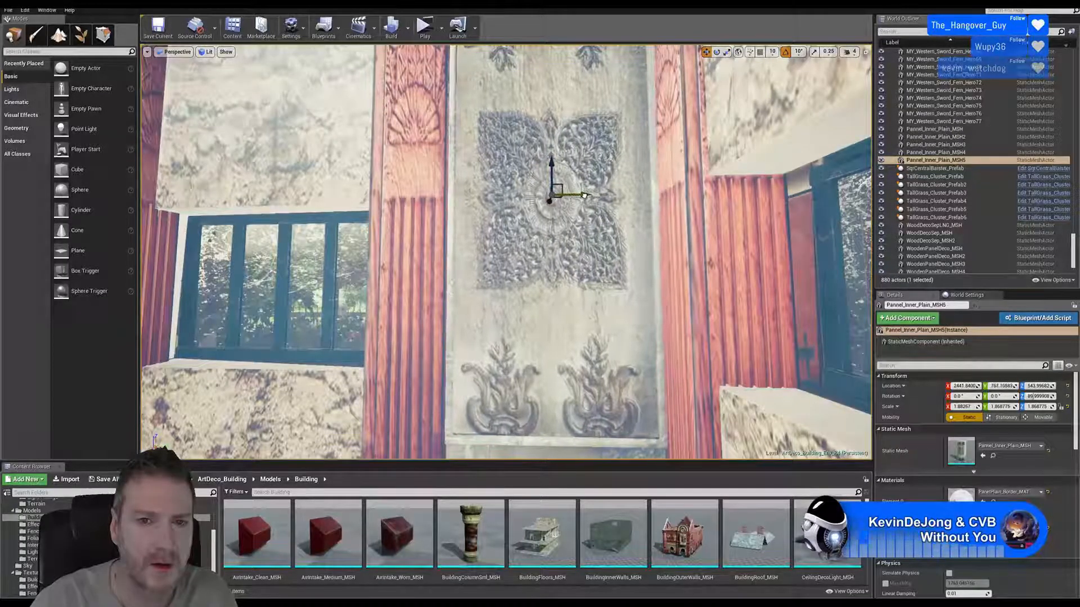
right_click_drag(658, 287, 668, 319)
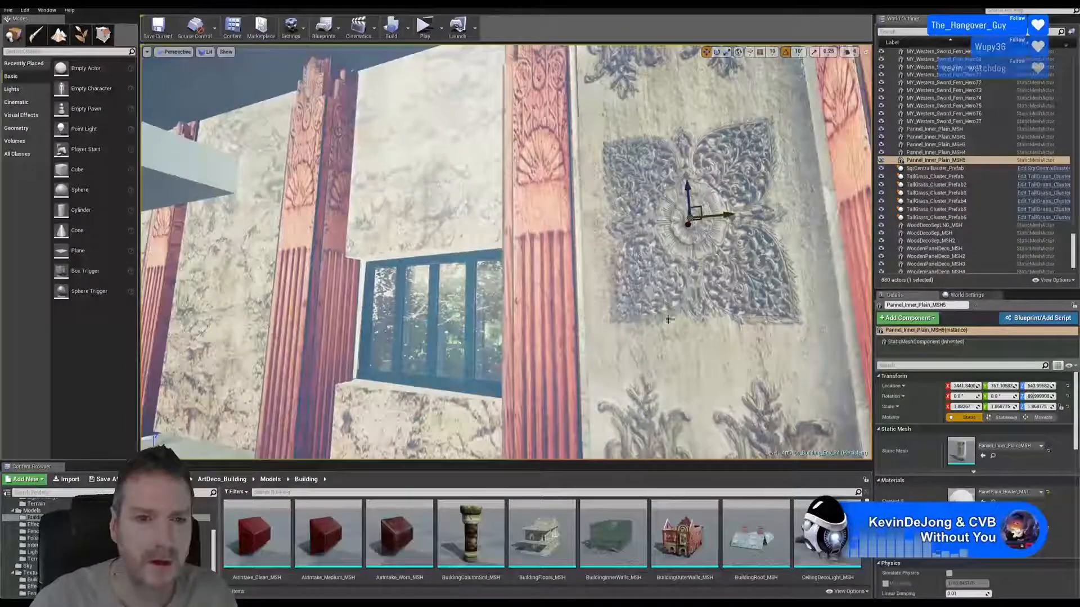
Step: Duplicate the narrowed panel and move the copy along the end wall past the window to about Y -491, between the next pair of columns
right_click(673, 241)
mouse_move(703, 387)
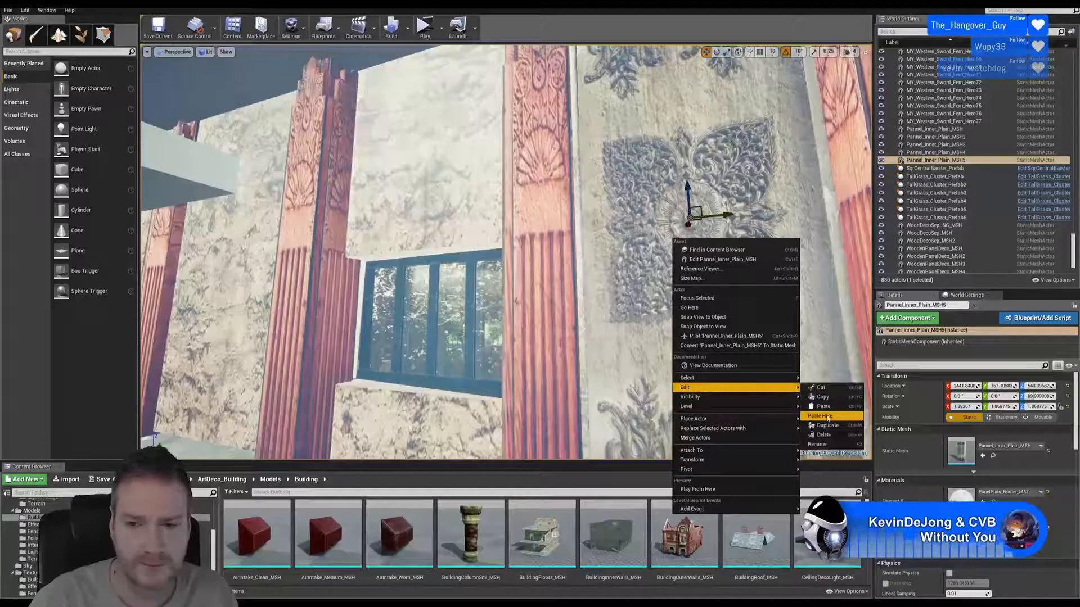
left_click(823, 416)
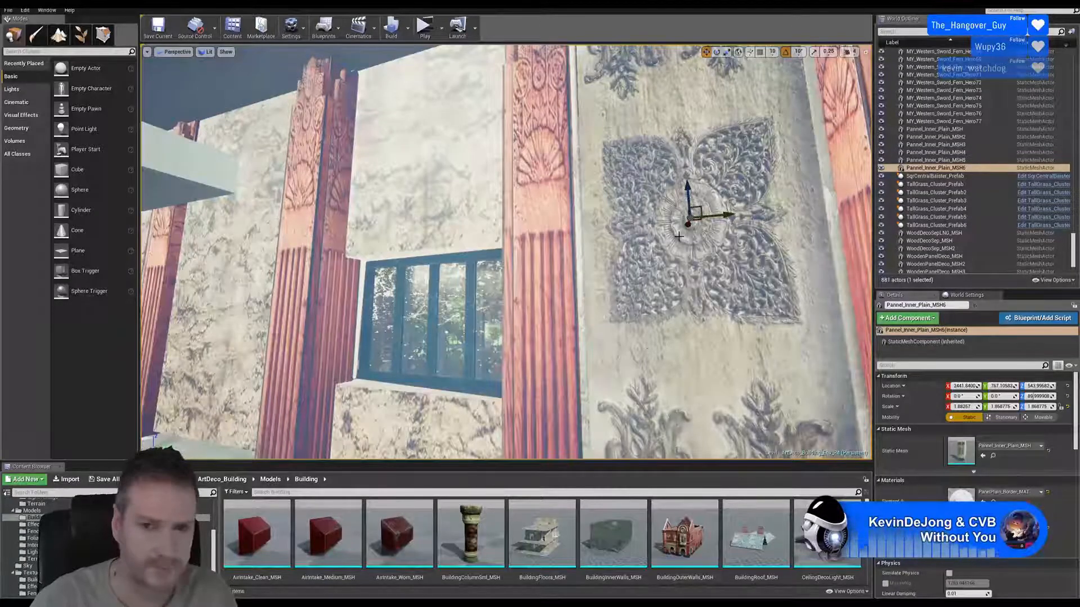
left_click_drag(727, 216, 233, 282)
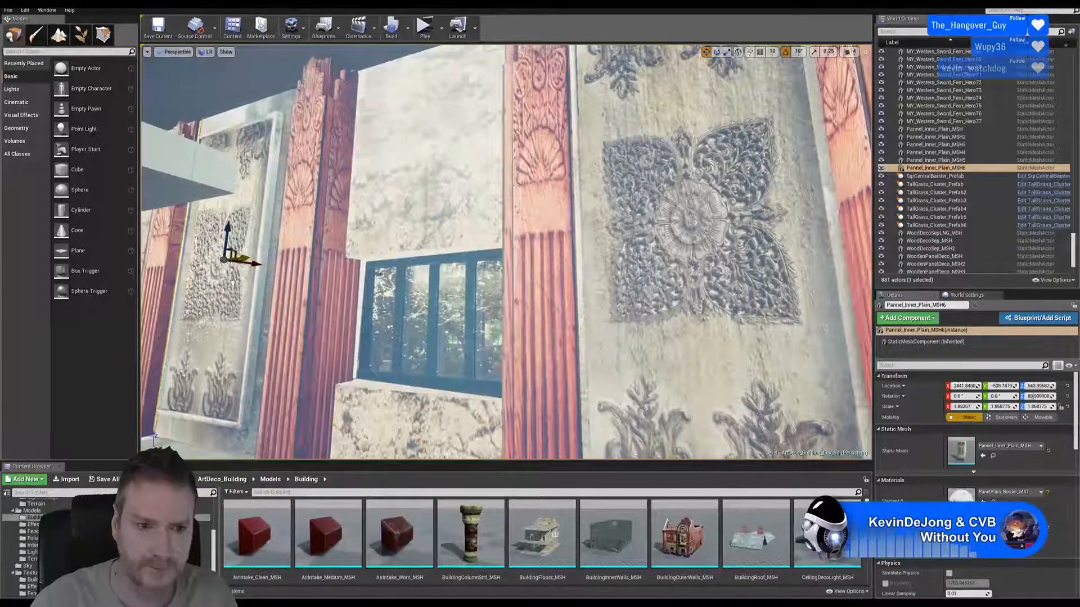
right_click_drag(396, 299, 309, 267)
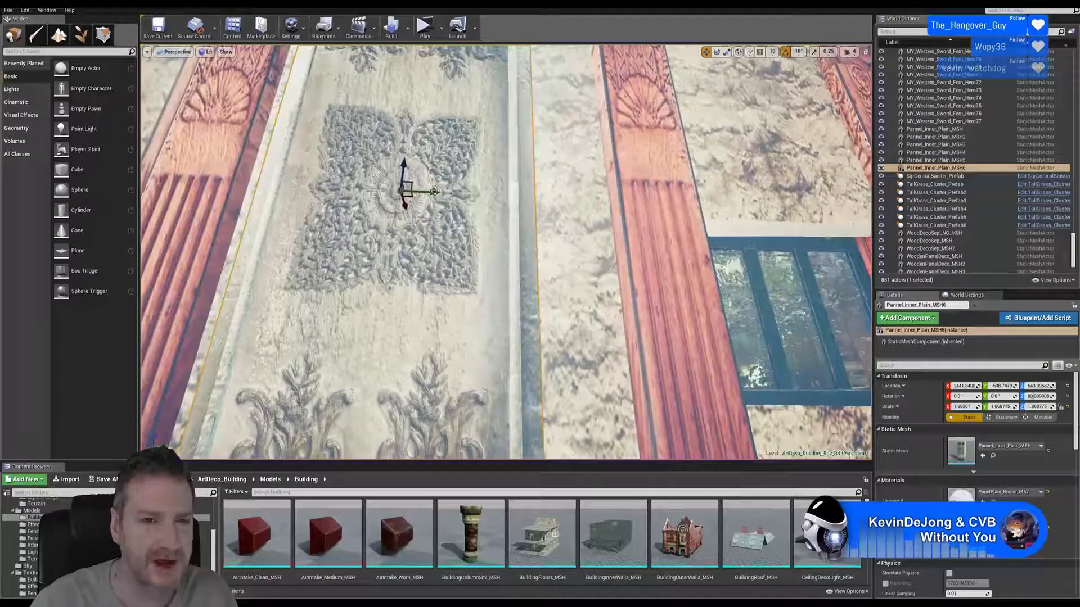
left_click_drag(438, 192, 463, 191)
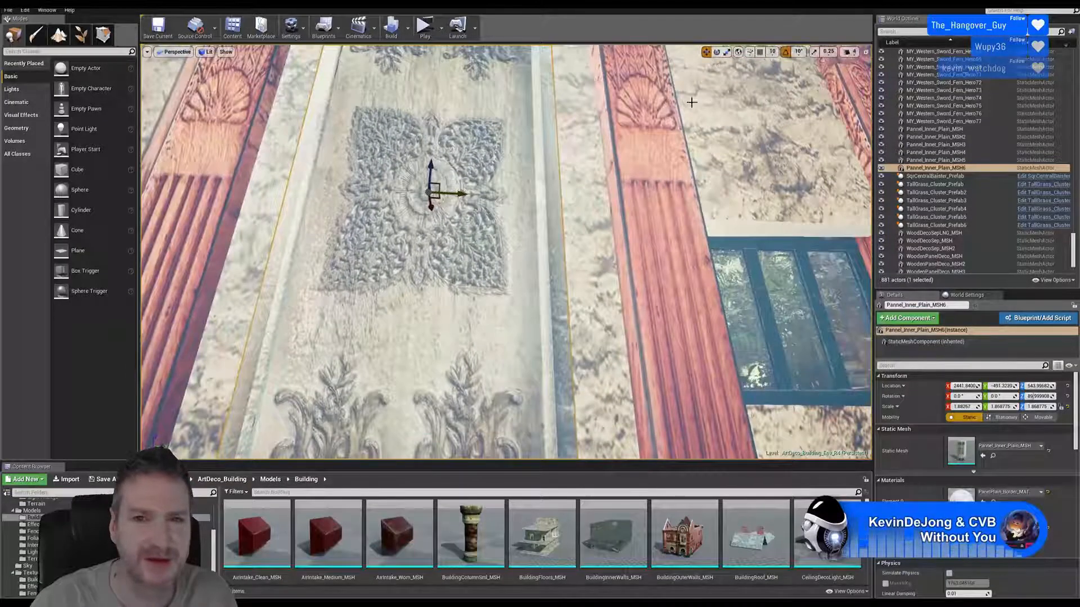
Step: Widen the selected plain wall panel to an X scale of about 2.48 and centre it between the red columns at about Y -477
right_click_drag(692, 99, 663, 96)
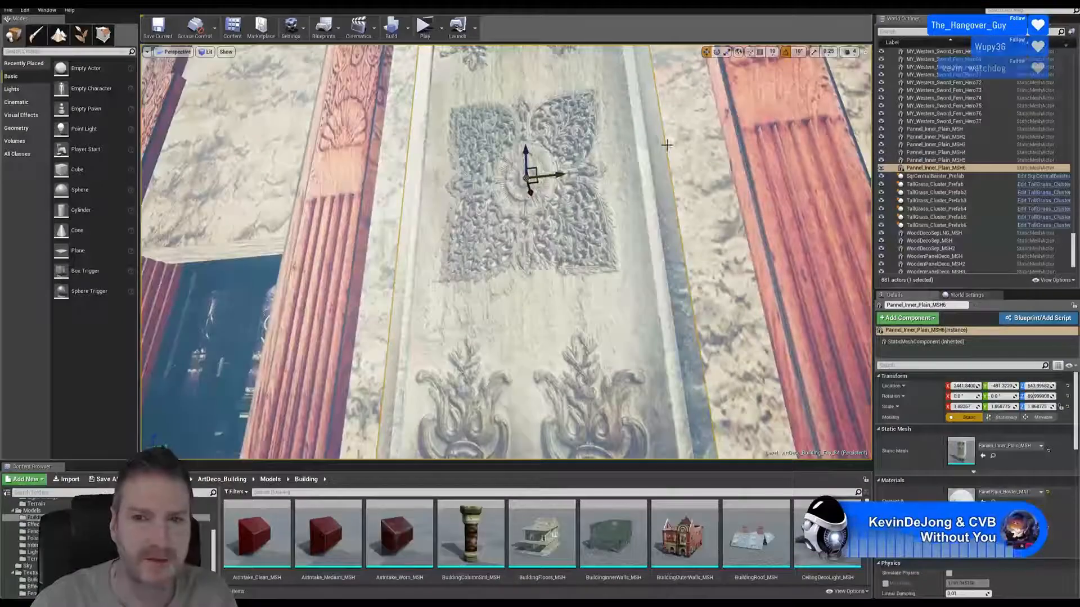
left_click(727, 51)
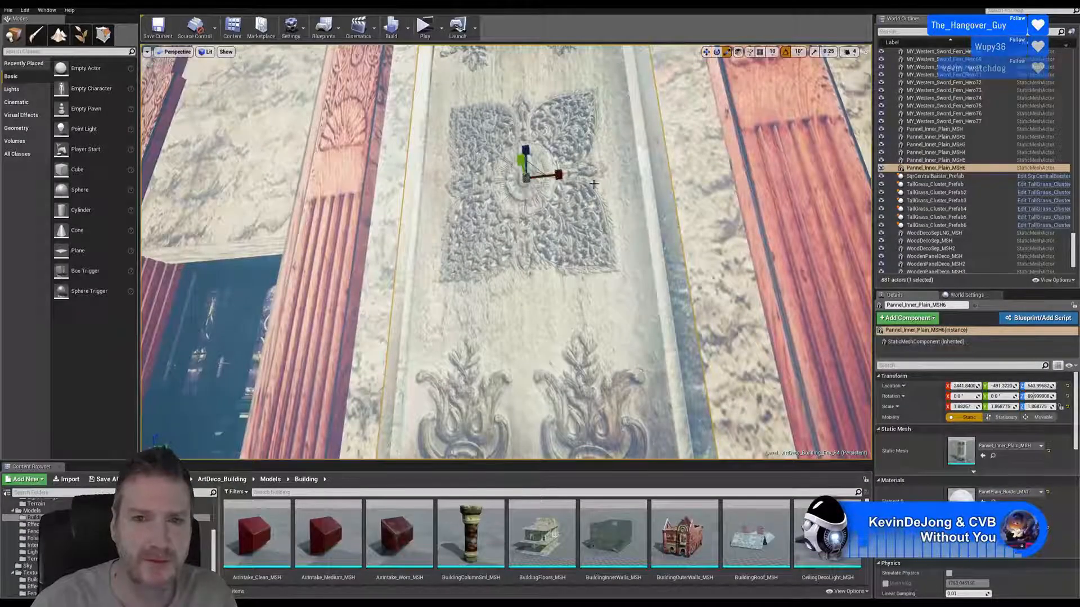
left_click_drag(561, 176, 607, 159)
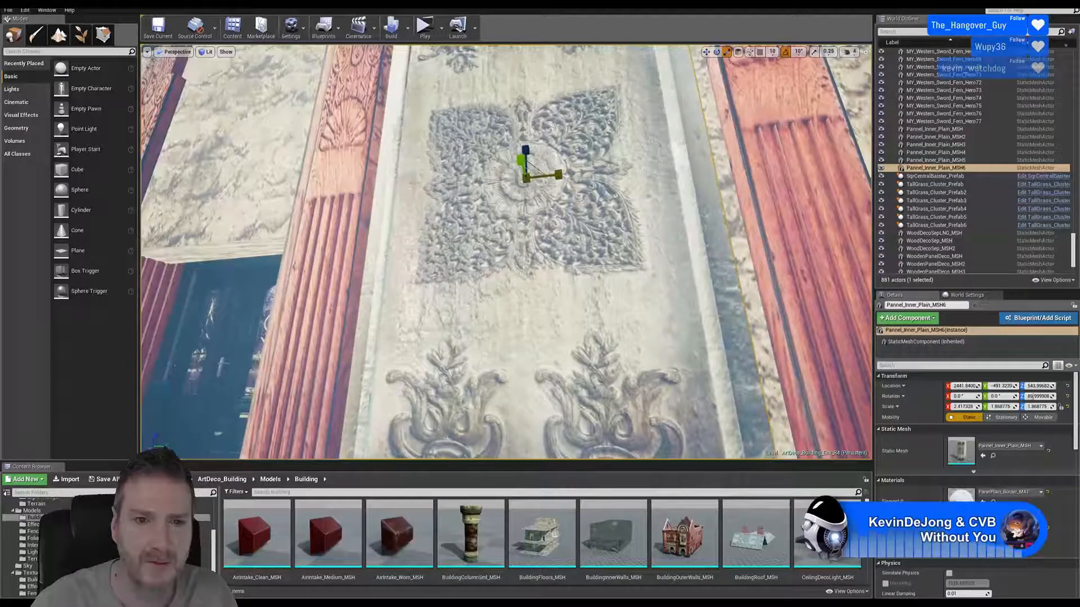
left_click(706, 53)
left_click_drag(557, 176, 566, 174)
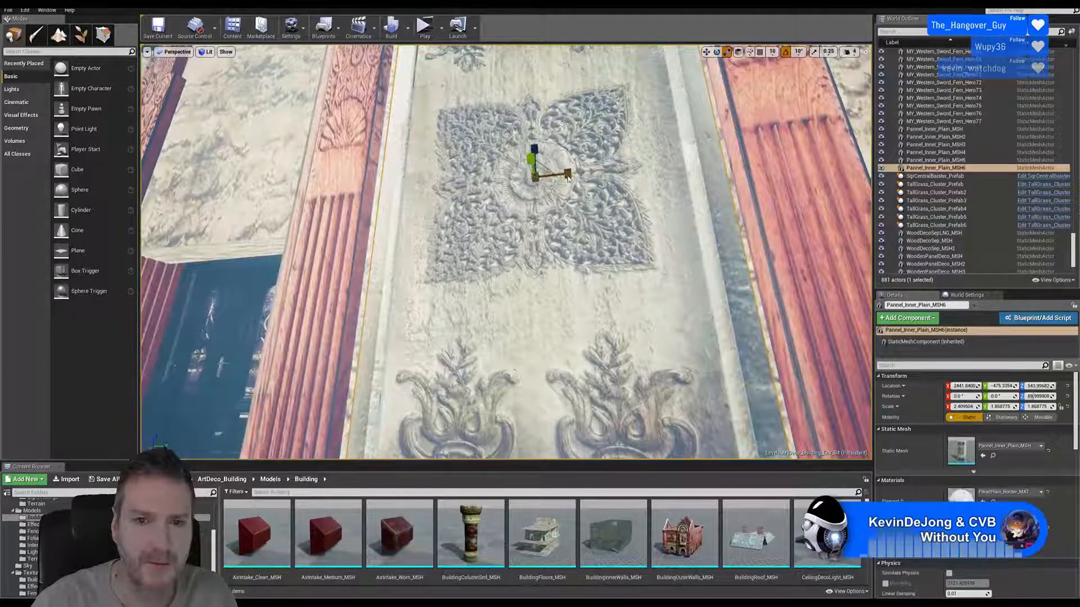
left_click_drag(568, 176, 573, 176)
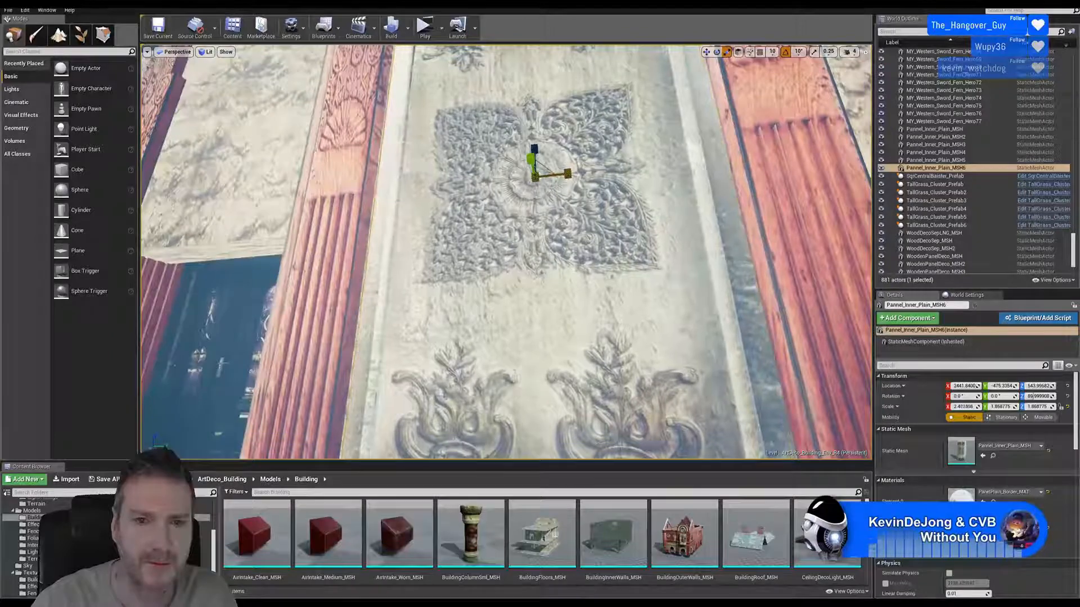
left_click(706, 52)
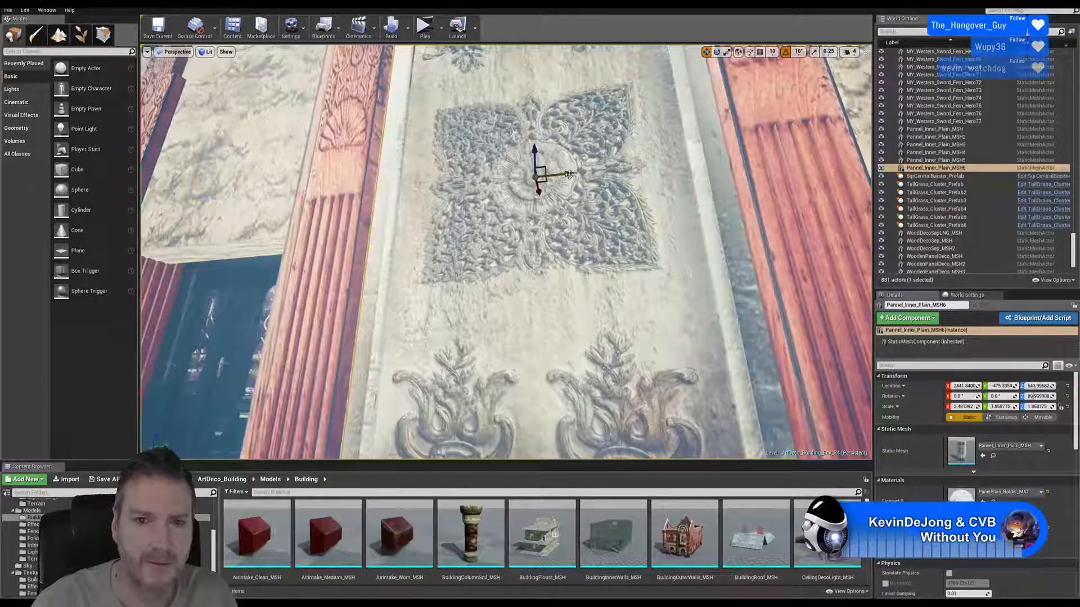
left_click_drag(569, 175, 569, 175)
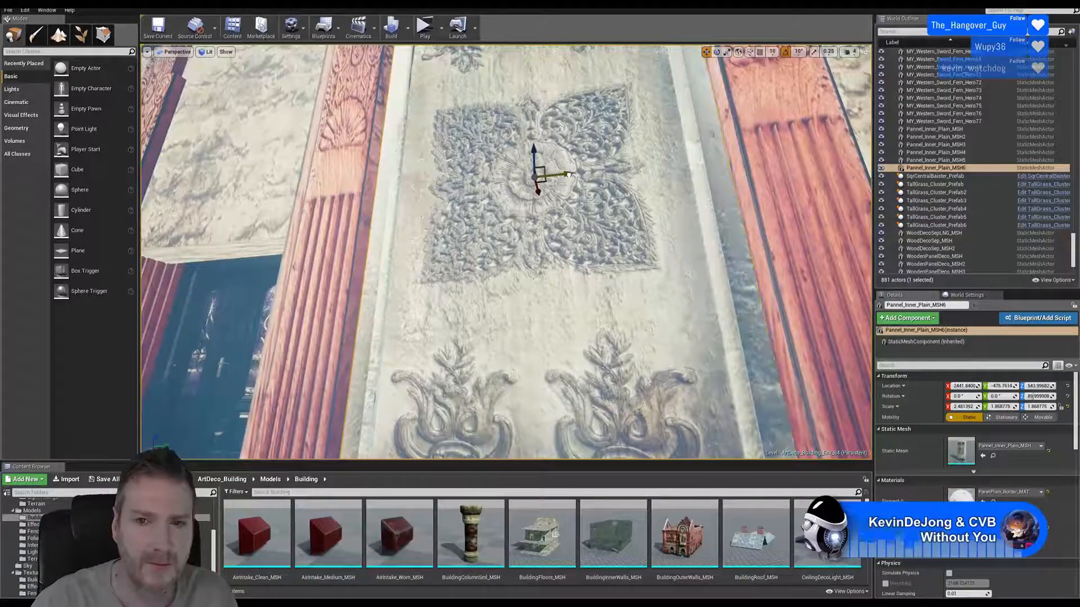
Step: Duplicate the widened panel, pull the copy out from the wall along X to about 2100, and rotate it 180° about Z
right_click_drag(587, 256, 635, 273)
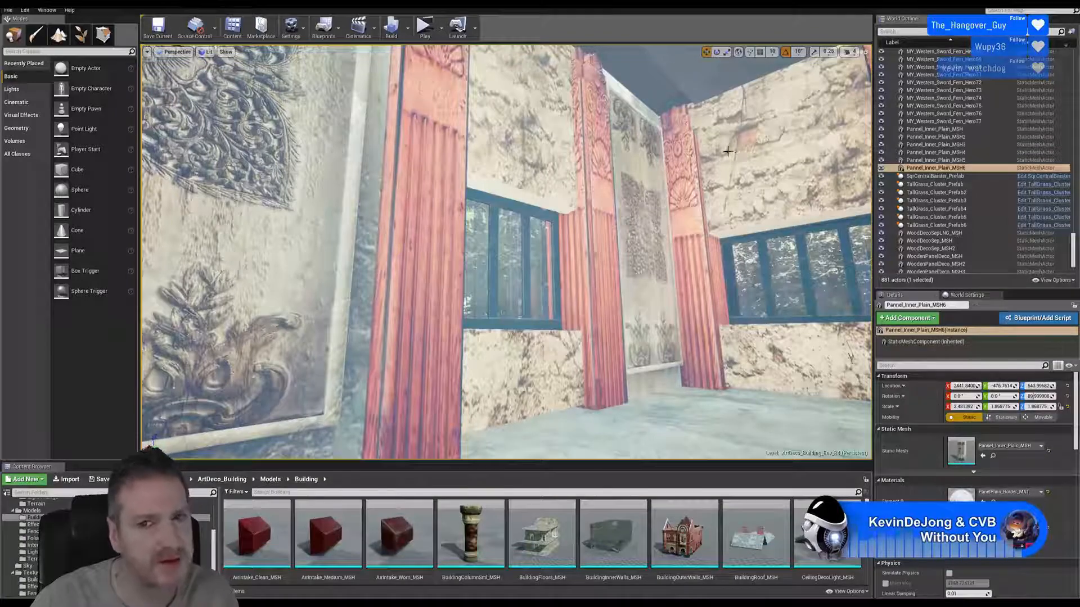
right_click_drag(698, 322, 787, 320)
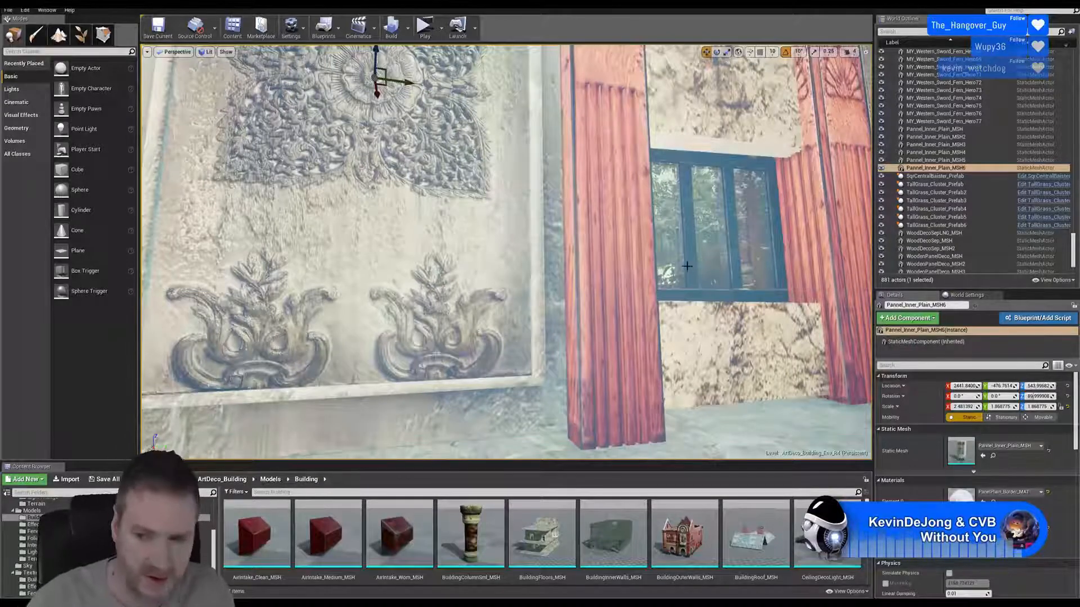
right_click_drag(609, 249, 593, 225)
right_click(560, 220)
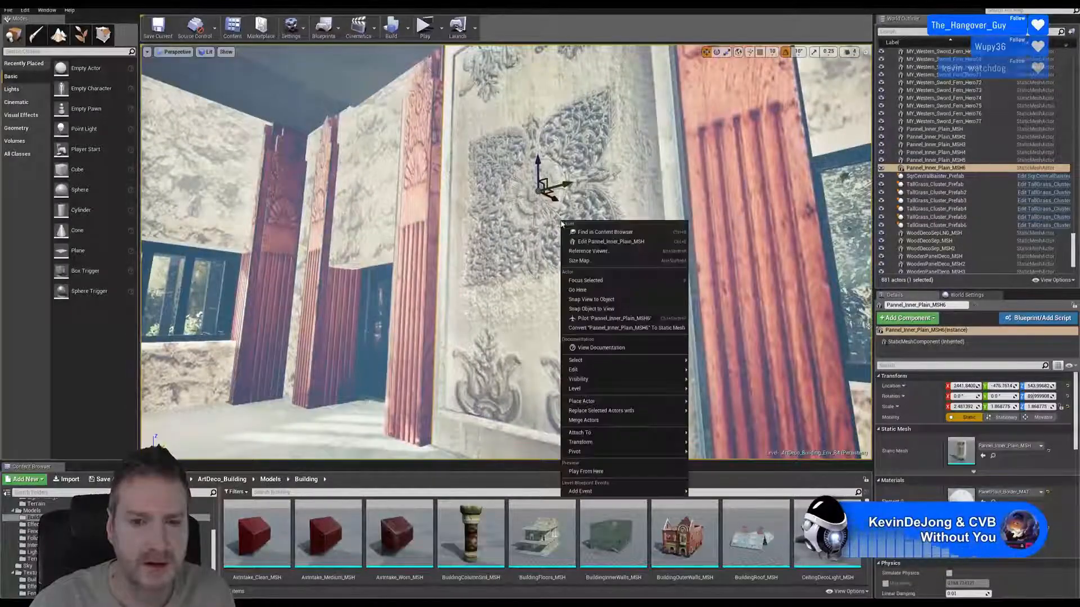
mouse_move(663, 370)
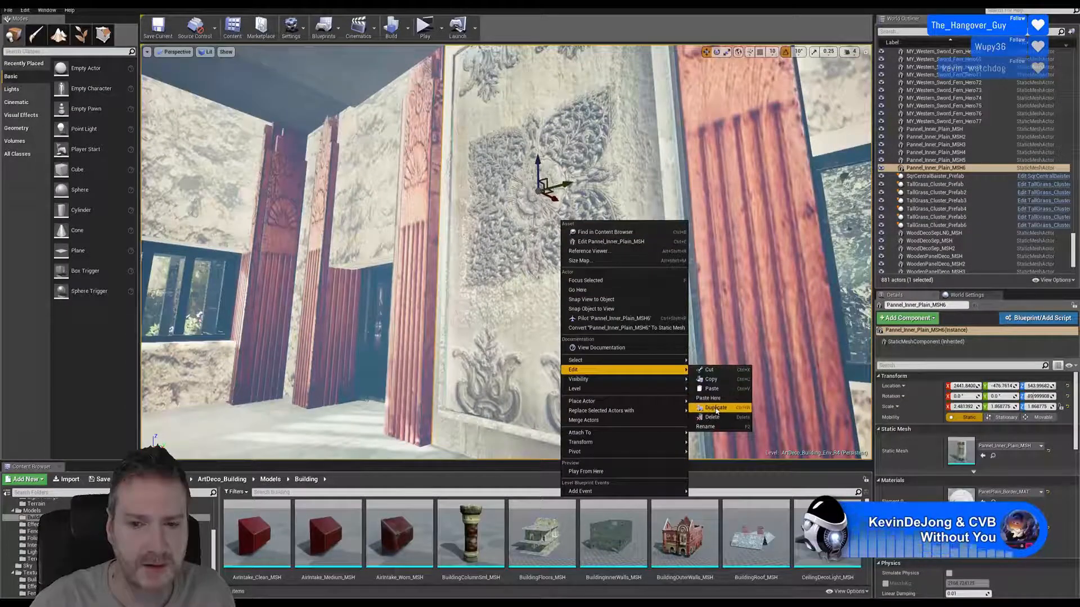
left_click(715, 407)
right_click_drag(554, 205, 549, 205)
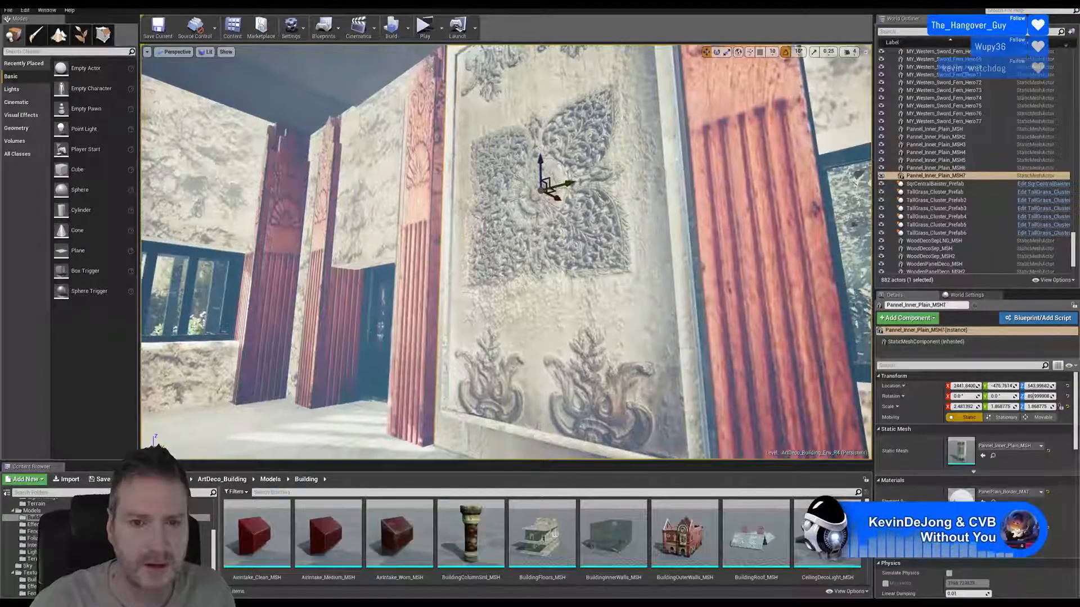
left_click_drag(558, 199, 555, 151)
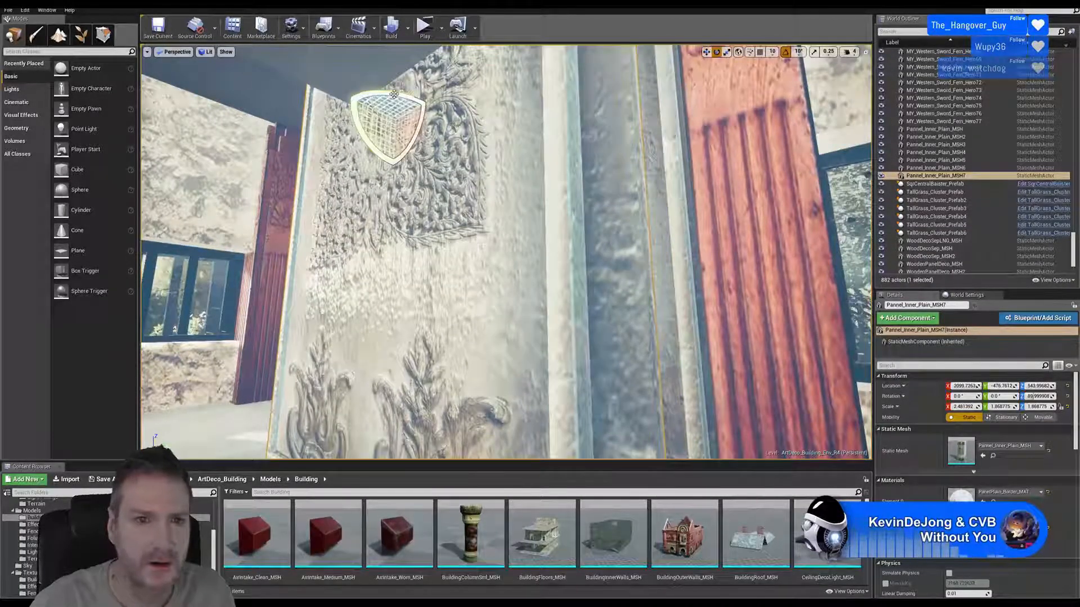
left_click_drag(430, 98, 344, 96)
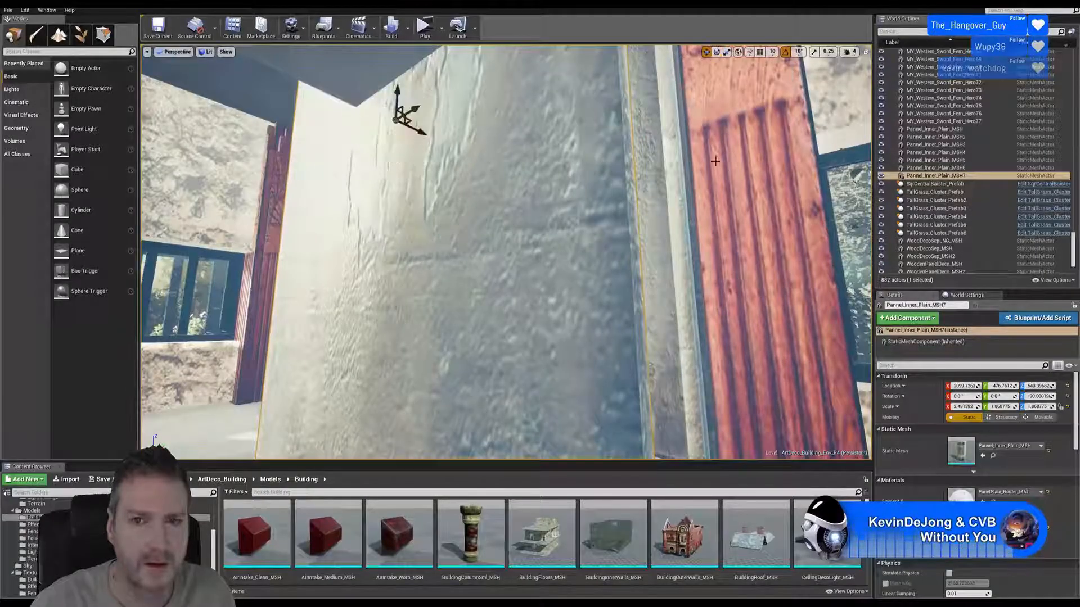
Step: Place the rotated copy against the opposite stone wall beside the red column, at about X 1687 and Y -1314
right_click_drag(715, 161, 625, 175)
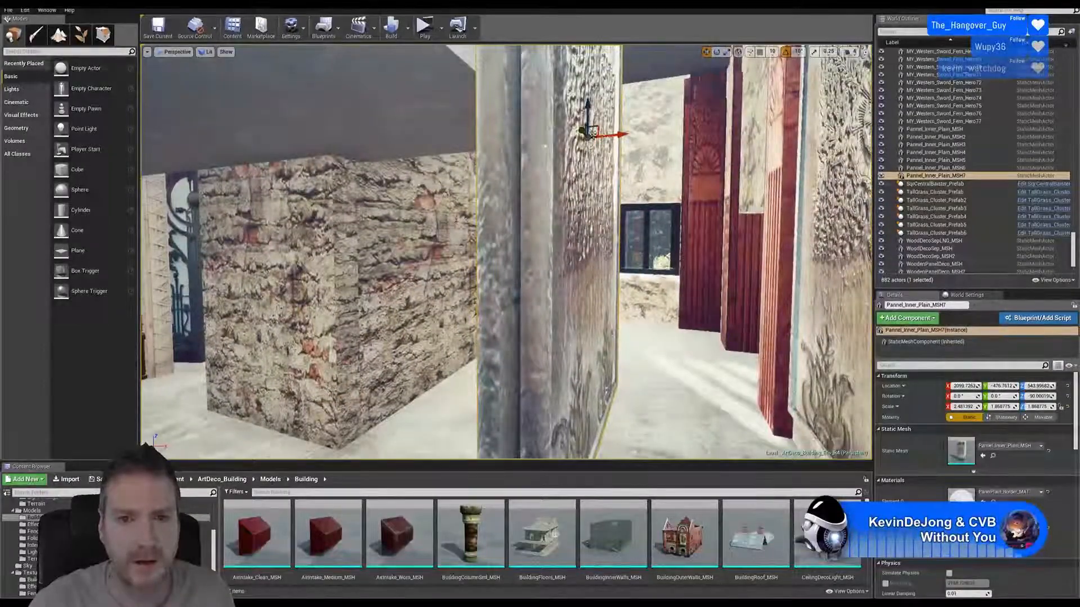
left_click_drag(591, 132, 570, 202)
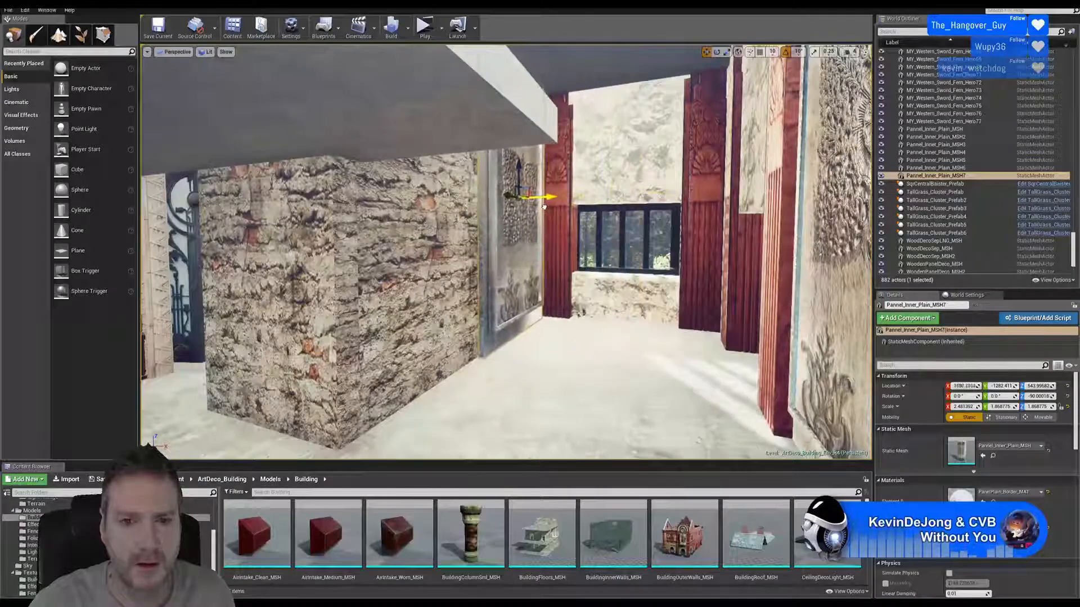
mouse_move(566, 274)
right_mouse_down()
mouse_move(514, 272)
mouse_move(562, 280)
mouse_move(549, 283)
mouse_move(562, 310)
mouse_move(537, 242)
mouse_move(548, 239)
mouse_move(552, 219)
mouse_move(543, 217)
mouse_move(544, 248)
mouse_move(564, 230)
mouse_move(577, 273)
right_mouse_up()
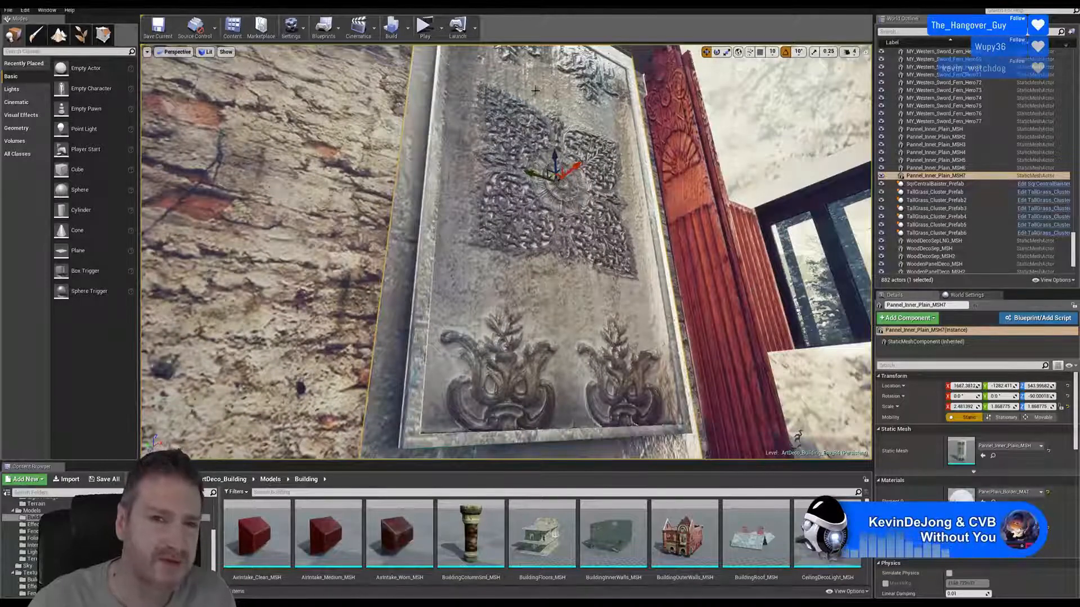
right_click_drag(590, 67, 534, 67)
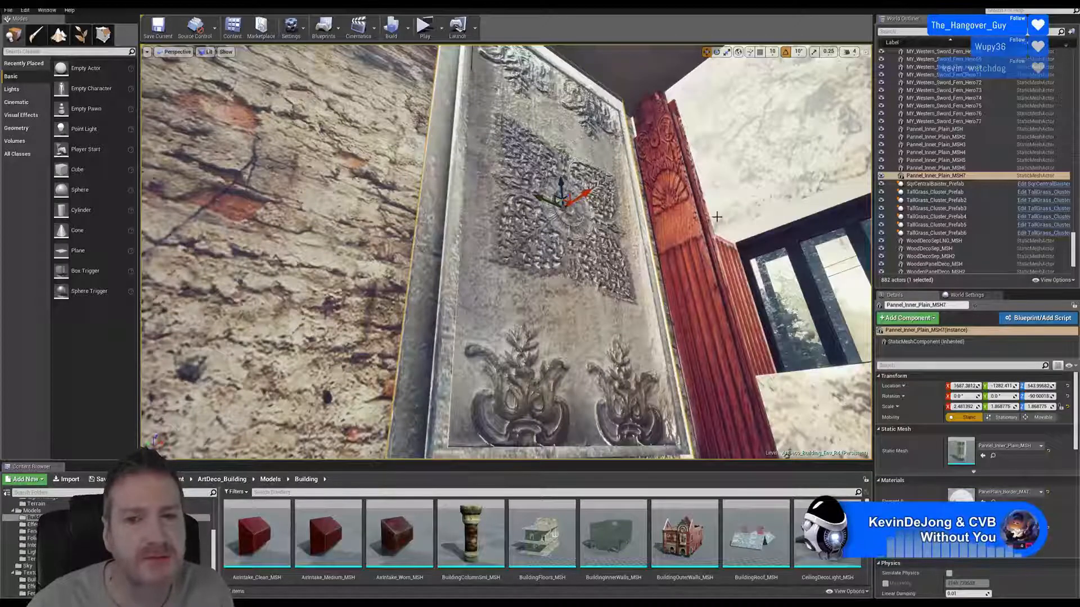
right_click_drag(717, 217, 708, 197)
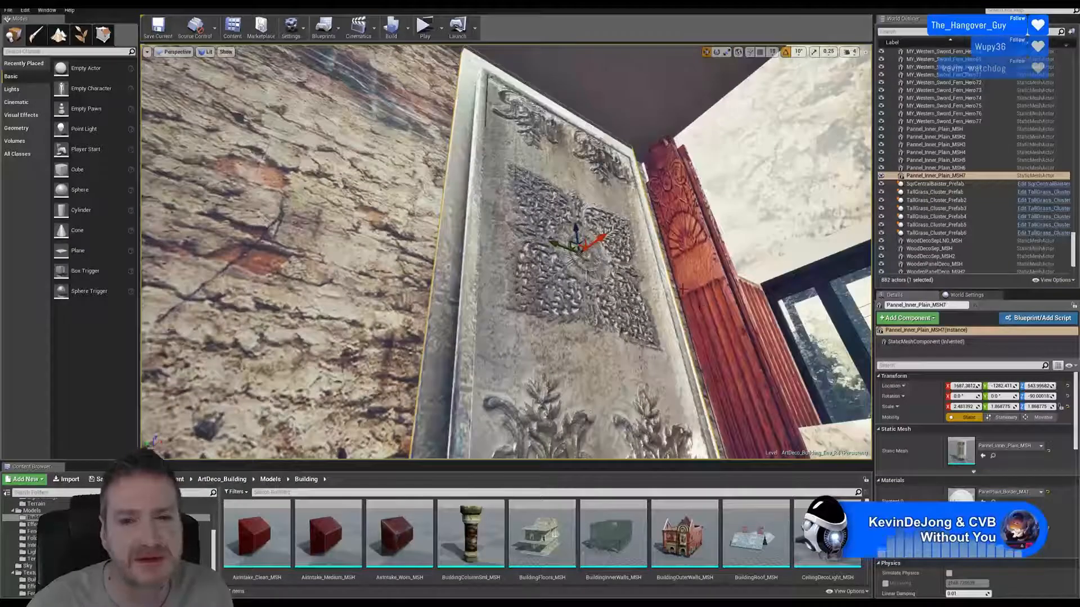
right_click_drag(682, 289, 675, 260)
key("s")
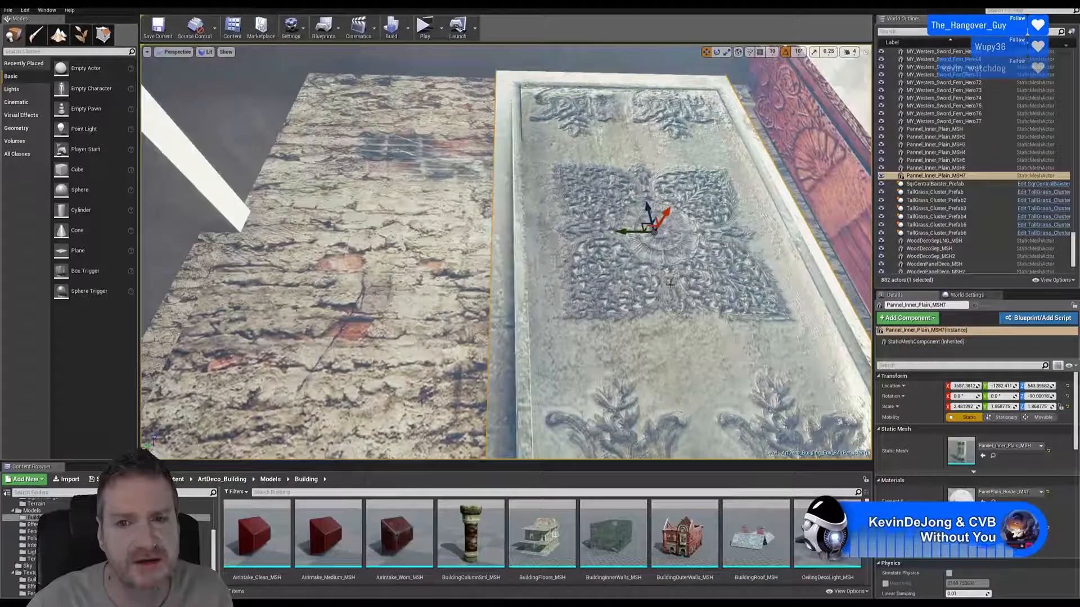
left_click_drag(623, 232, 641, 233)
right_click_drag(640, 361, 602, 233)
key("s")
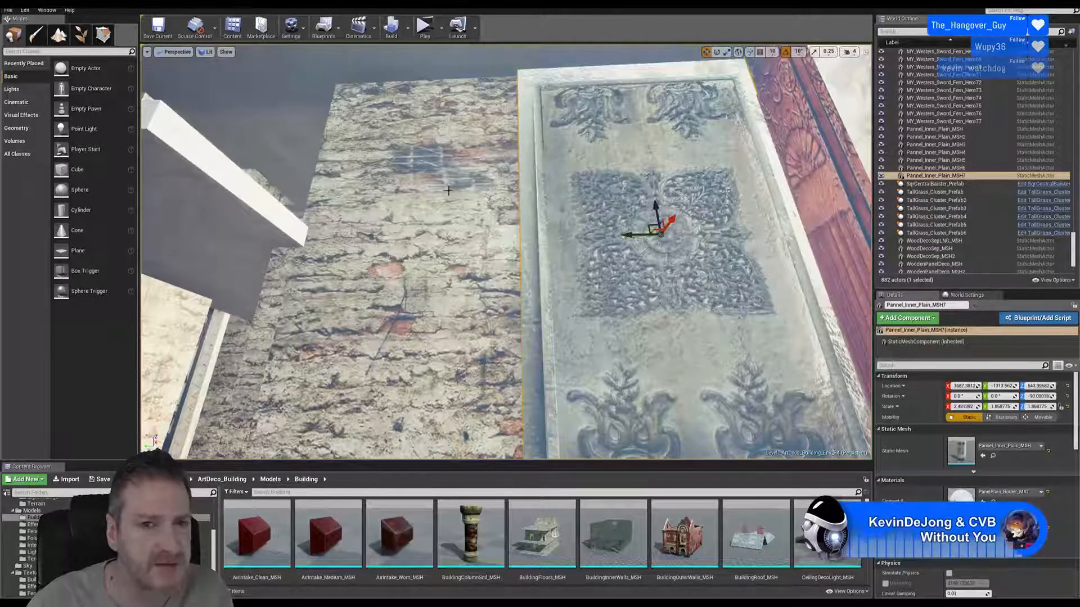
Step: Narrow the stone-wall panel to an X scale of about 2.36 and shift it towards the red column to about Y -1322
left_click(727, 52)
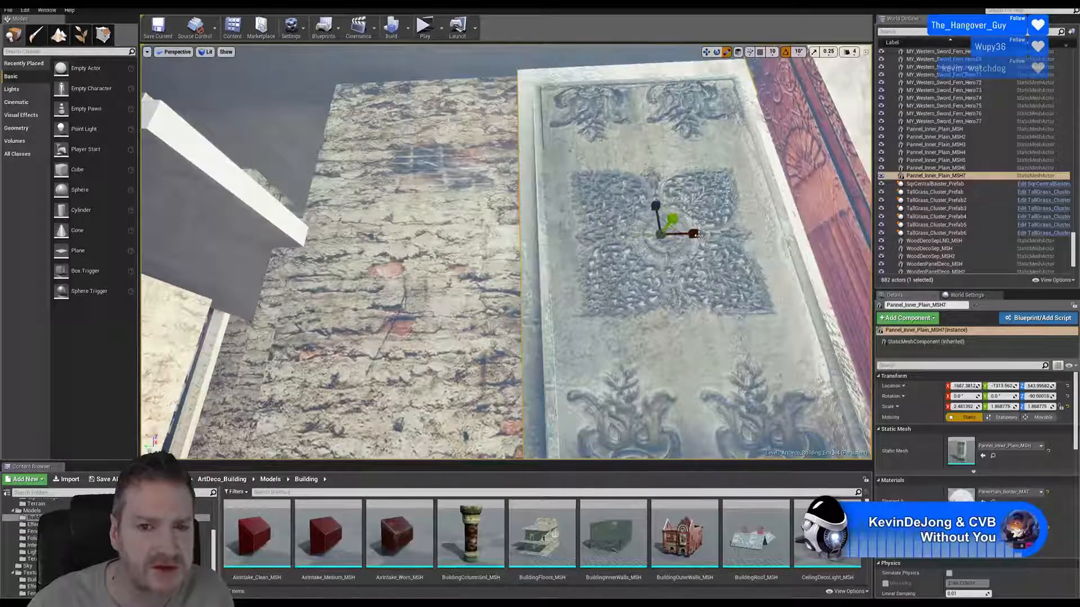
left_click_drag(698, 235, 668, 235)
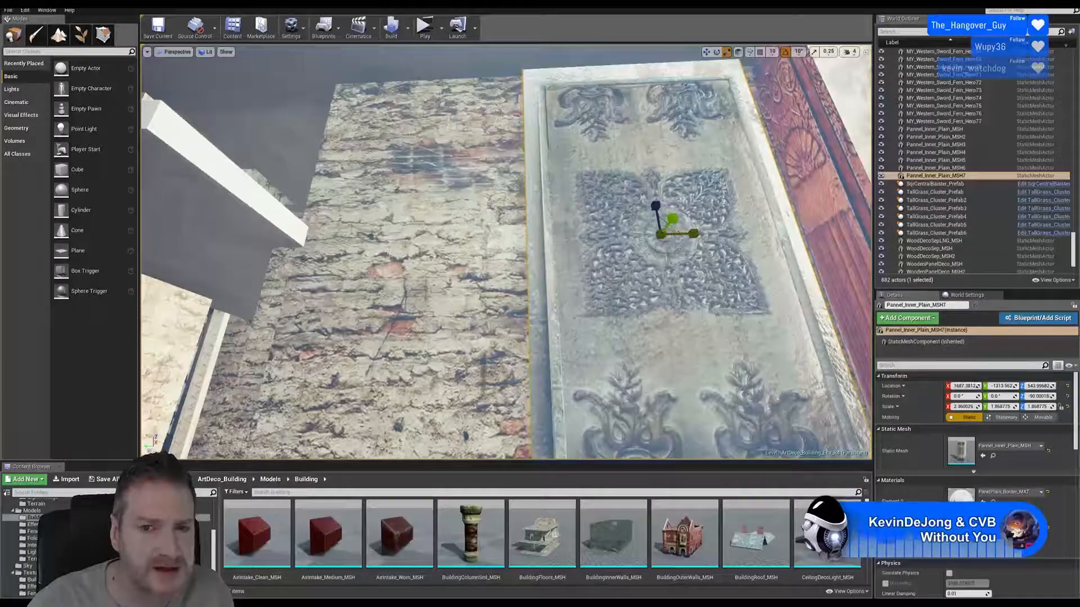
left_click(706, 52)
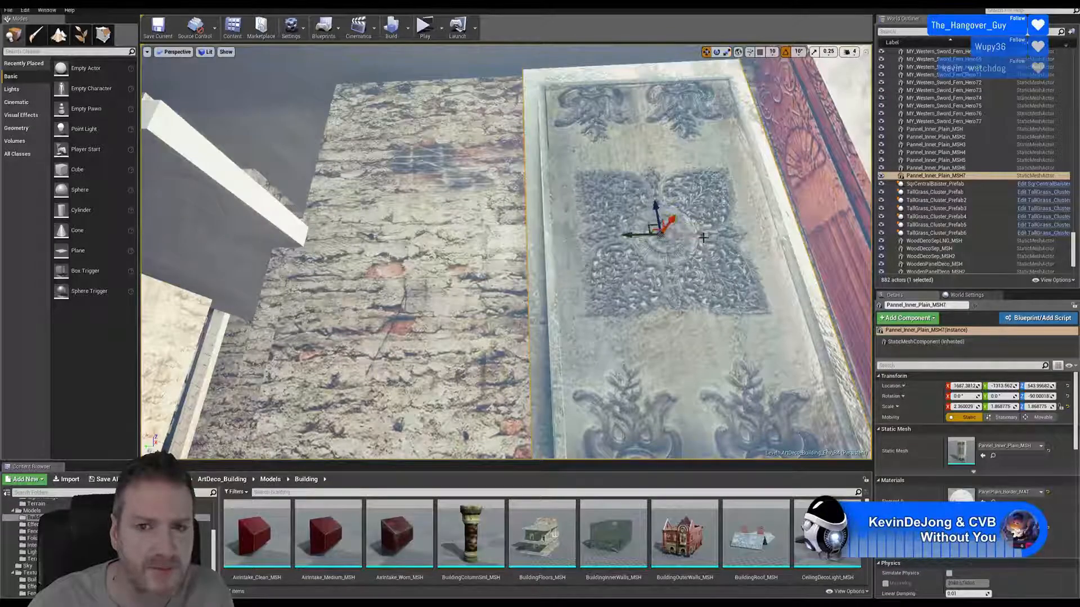
left_click_drag(638, 237, 642, 238)
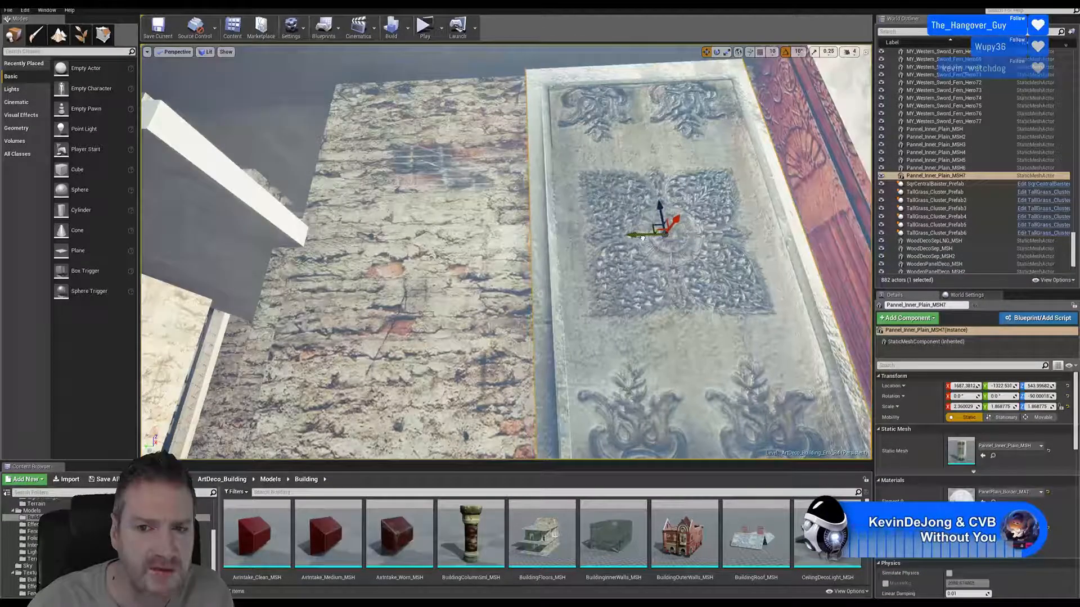
Step: Duplicate the stone-wall panel and slide the copy alongside it to about Y -768, covering the rest of the wall
right_click(628, 152)
mouse_move(691, 302)
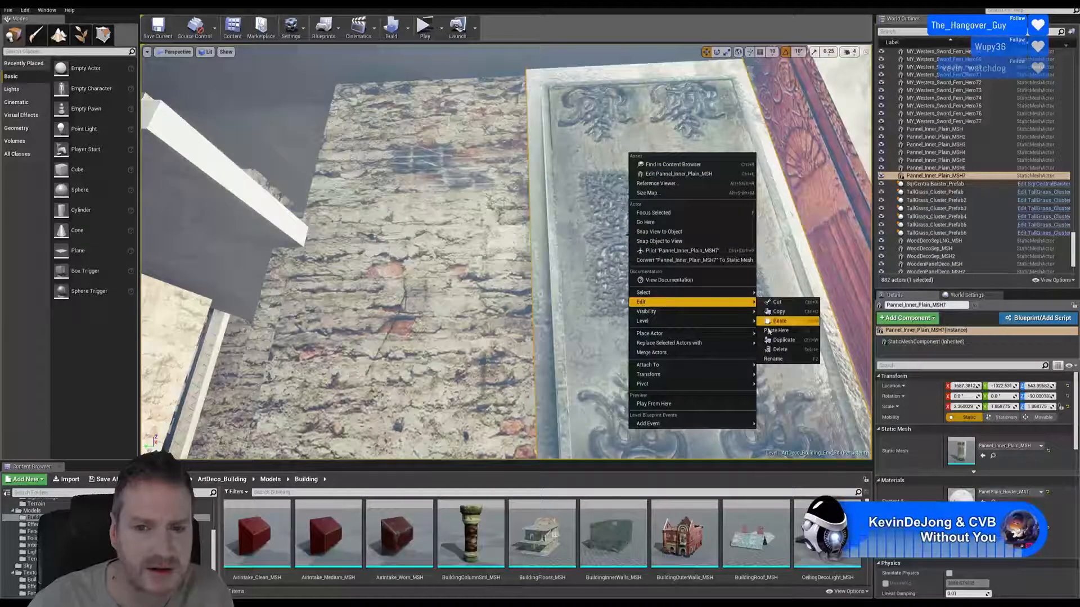
left_click(784, 339)
left_click_drag(645, 235, 412, 253)
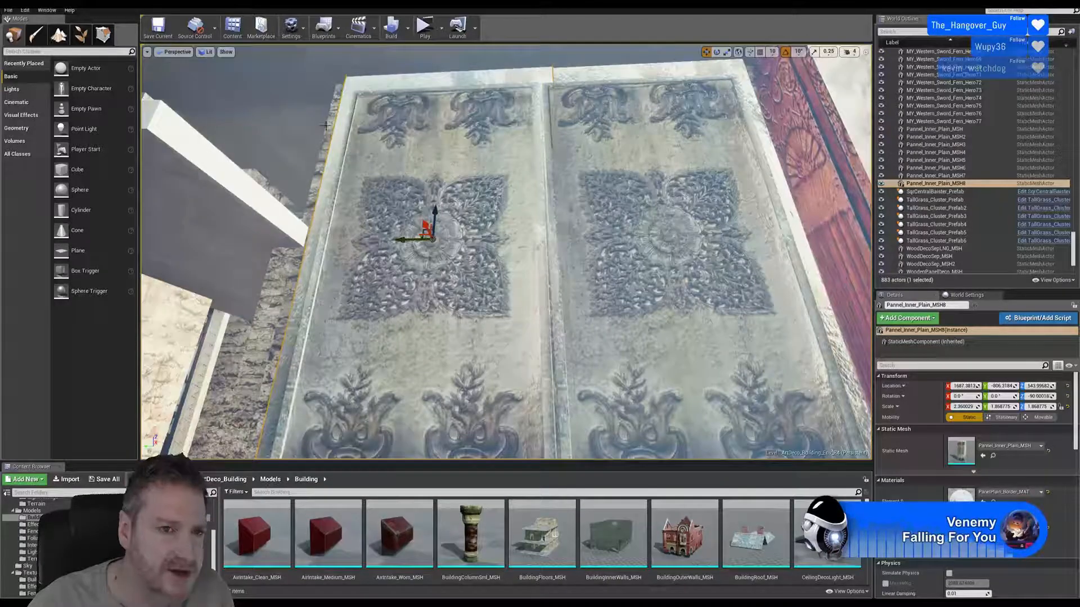
right_click_drag(308, 221, 537, 284)
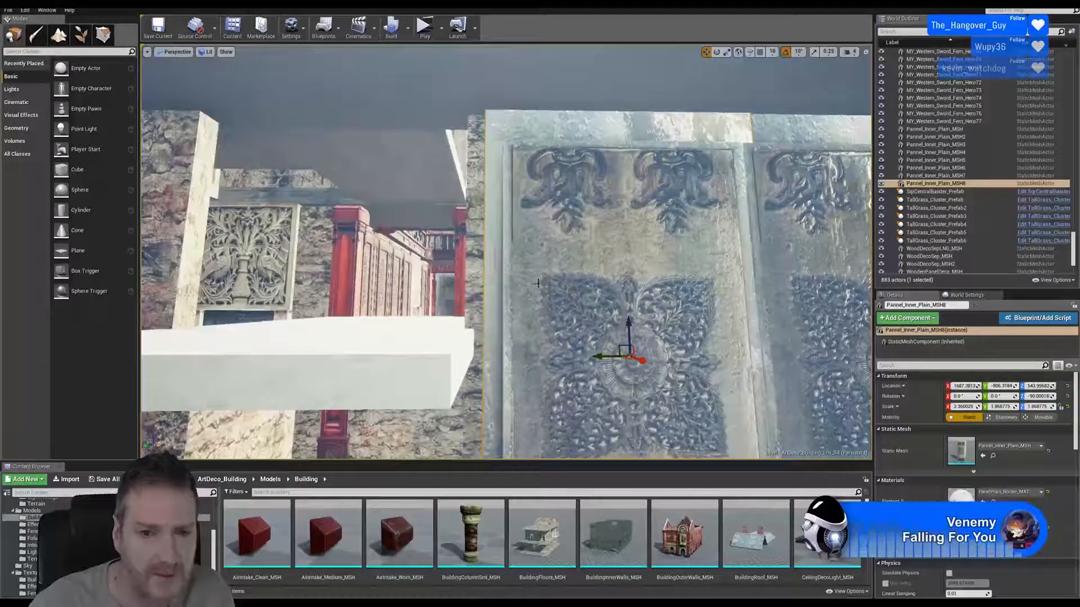
left_click_drag(592, 353, 583, 366)
right_click_drag(598, 331, 604, 123)
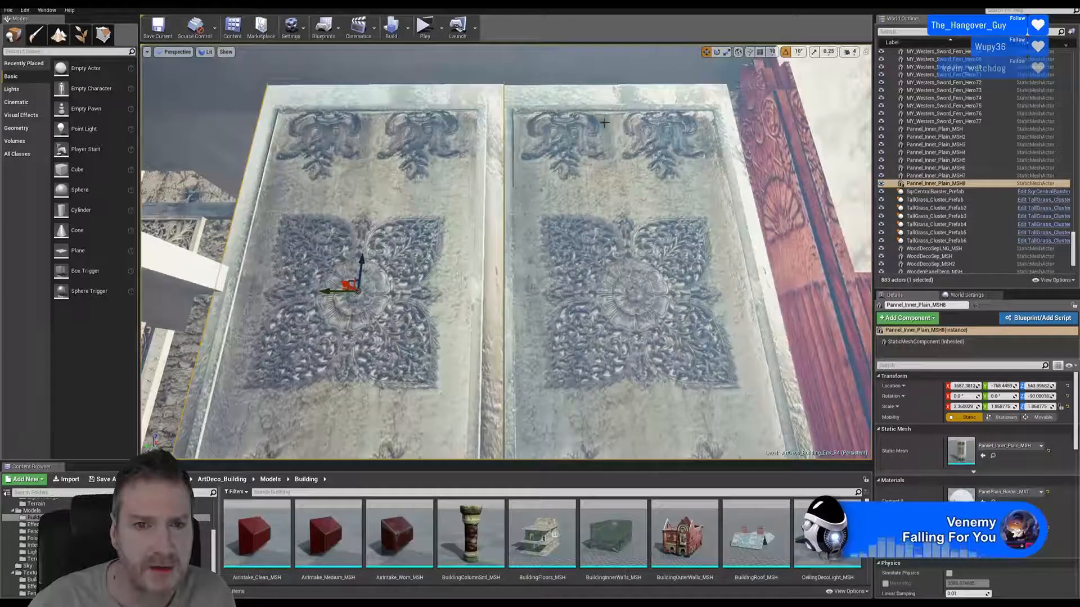
Step: Narrow both stone-wall panels together to an X scale of about 2.29
left_click(590, 102, "ctrl")
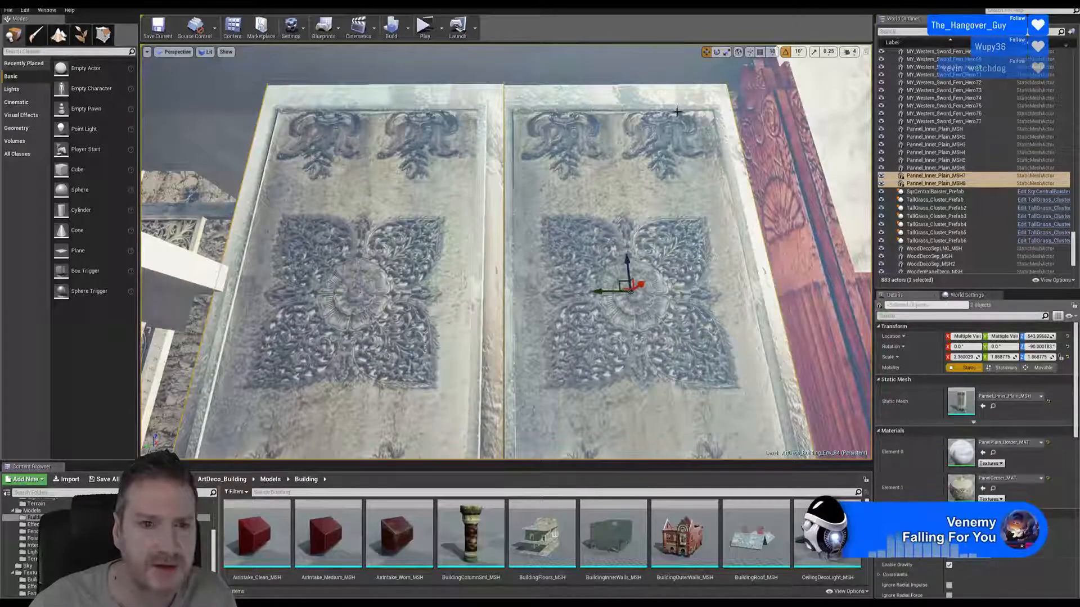
left_click(726, 52)
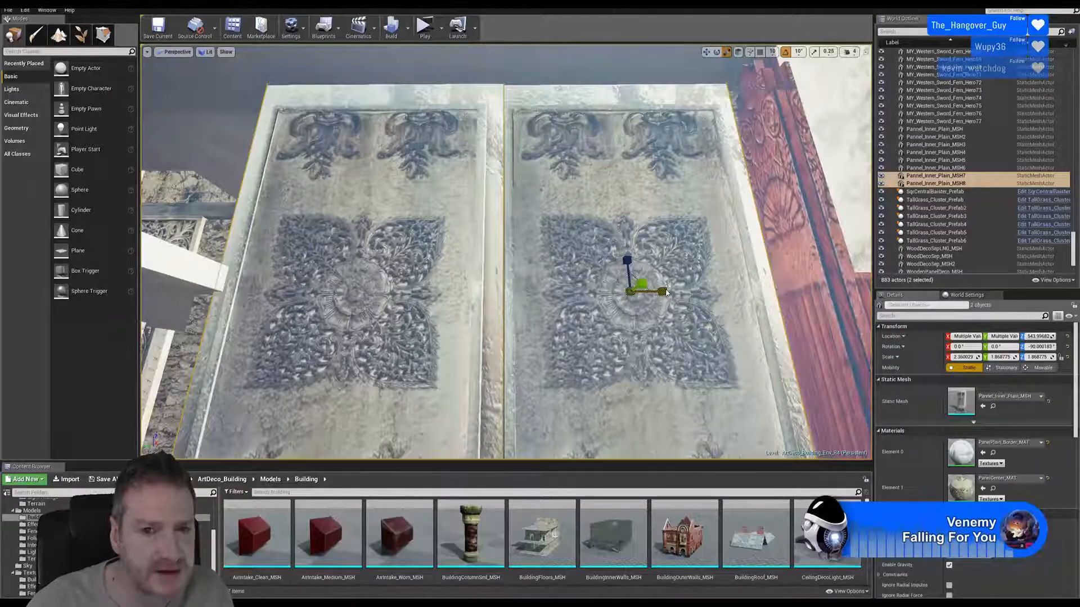
left_click_drag(665, 293, 658, 293)
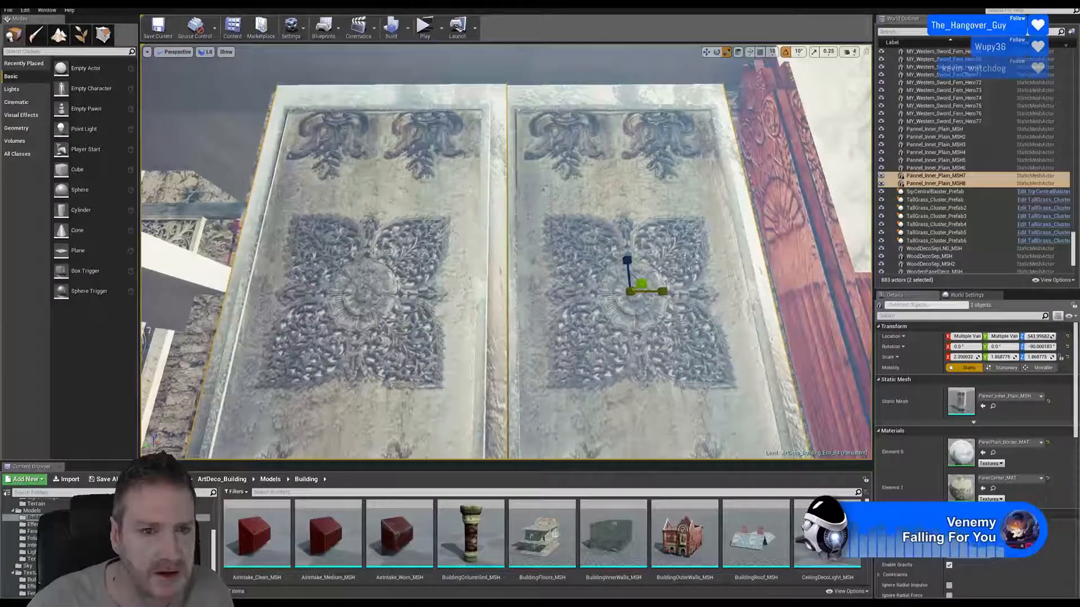
left_click(706, 52)
Step: Slide the second panel outward along the stone wall to about Y -751, and select both panels
left_click(334, 291)
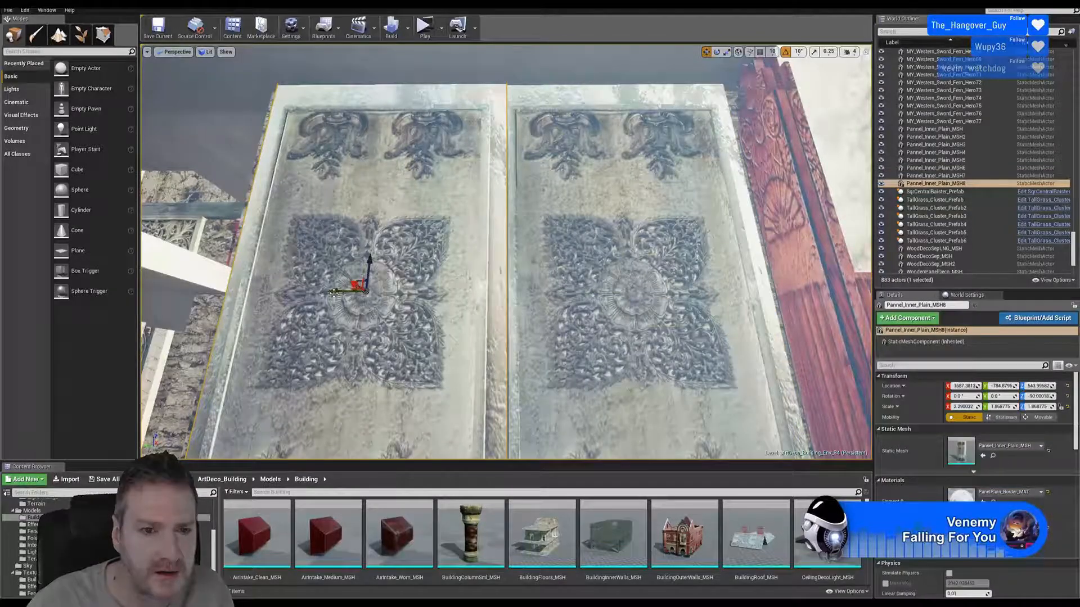
left_click_drag(335, 291, 319, 291)
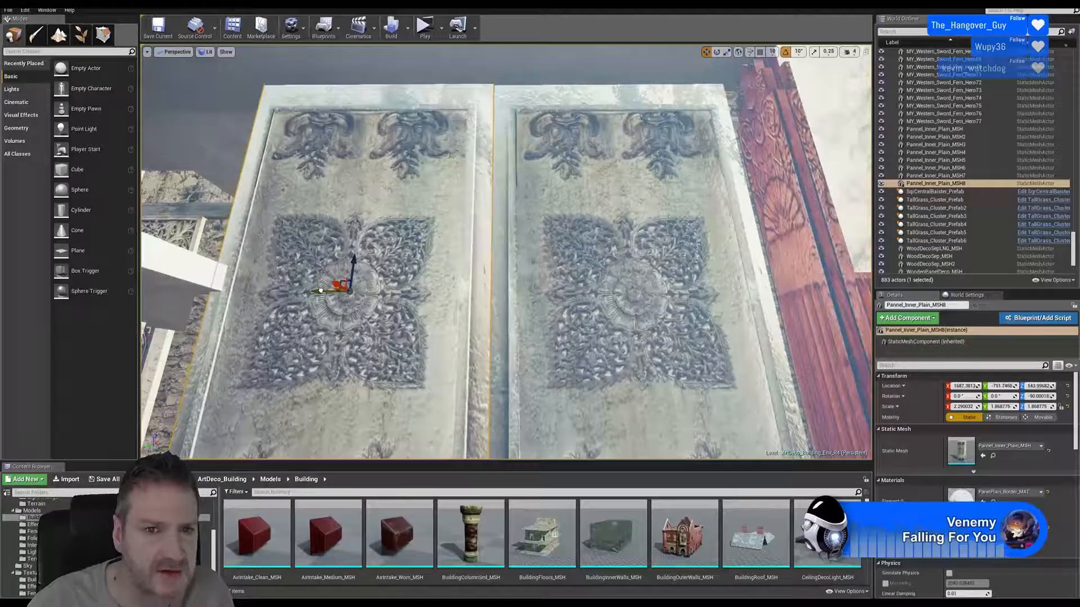
left_click(589, 297, "ctrl")
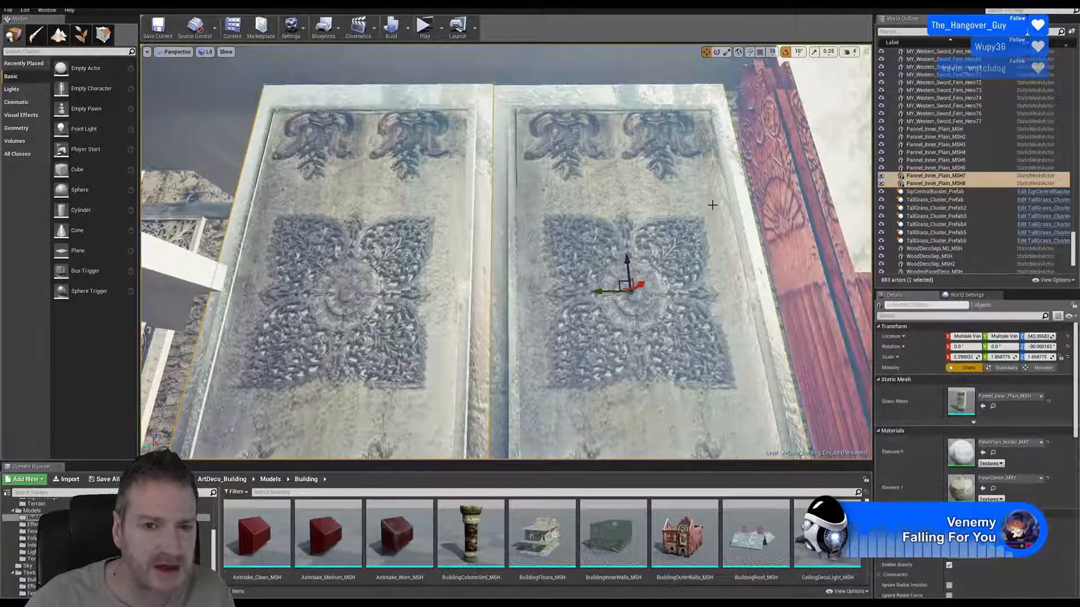
Step: Narrow both stone-wall panels to an X scale of about 2.25 and shift the pair slightly towards the red column
left_click(726, 52)
left_click_drag(665, 297, 657, 297)
left_click(706, 52)
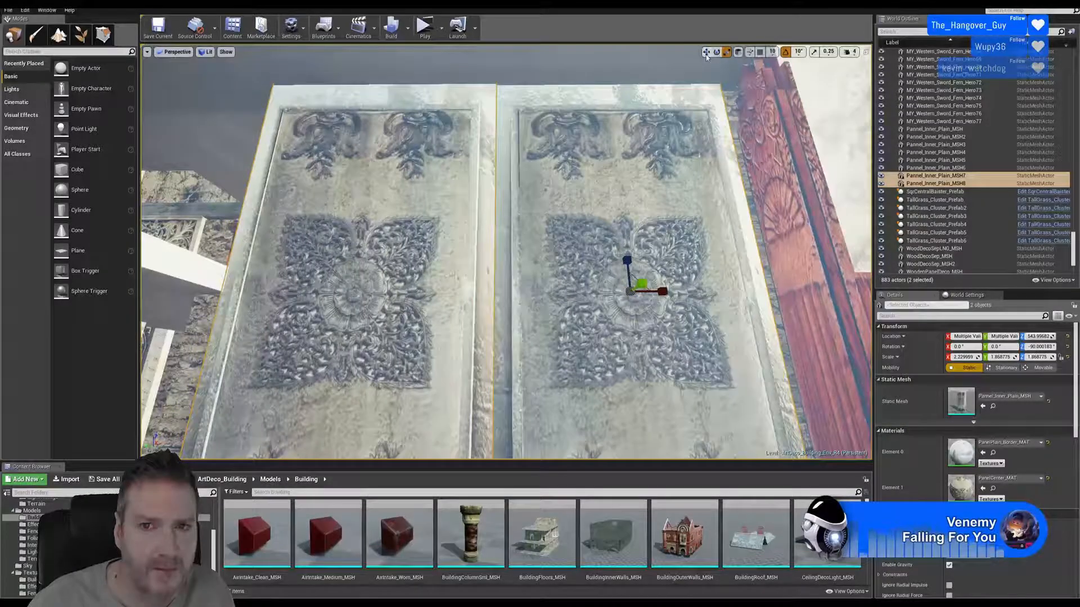
left_click_drag(595, 291, 608, 293)
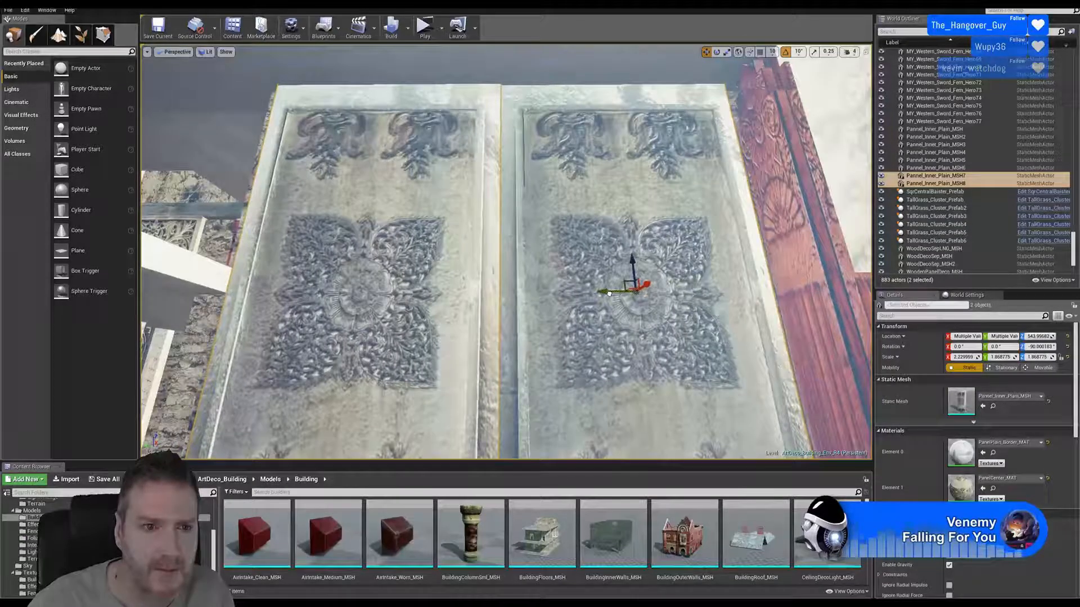
left_click(727, 52)
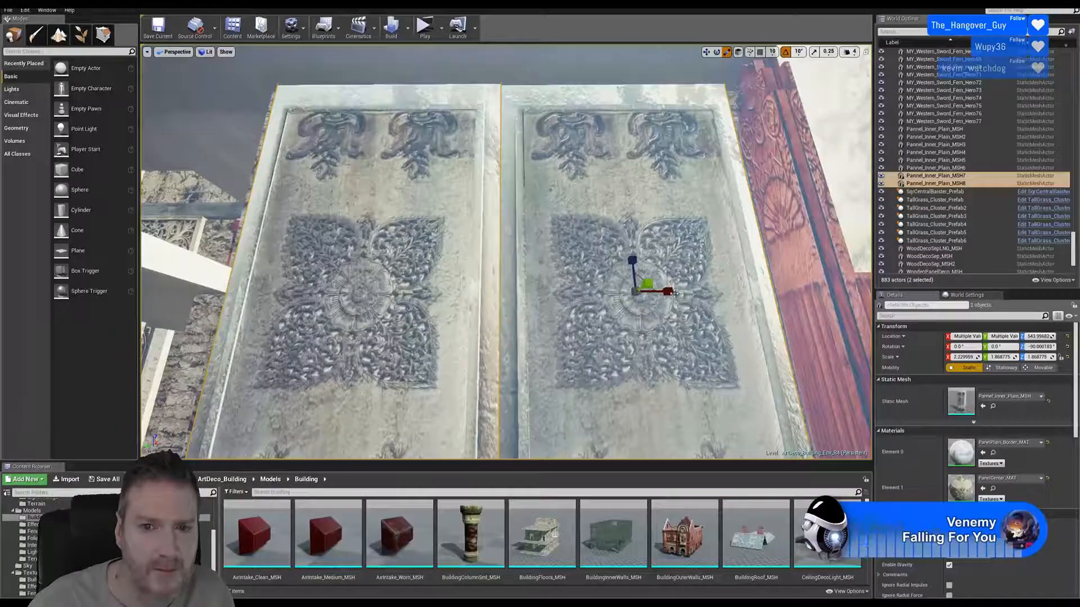
left_click_drag(675, 293, 673, 296)
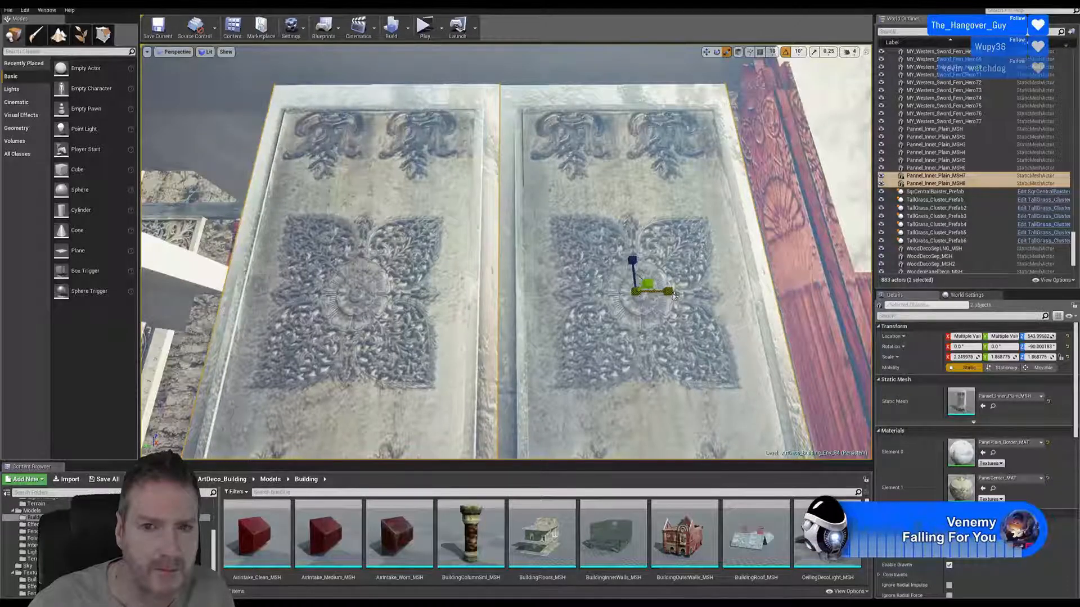
Step: Widen both stone-wall panels slightly to an X scale of about 2.28
left_click(706, 172)
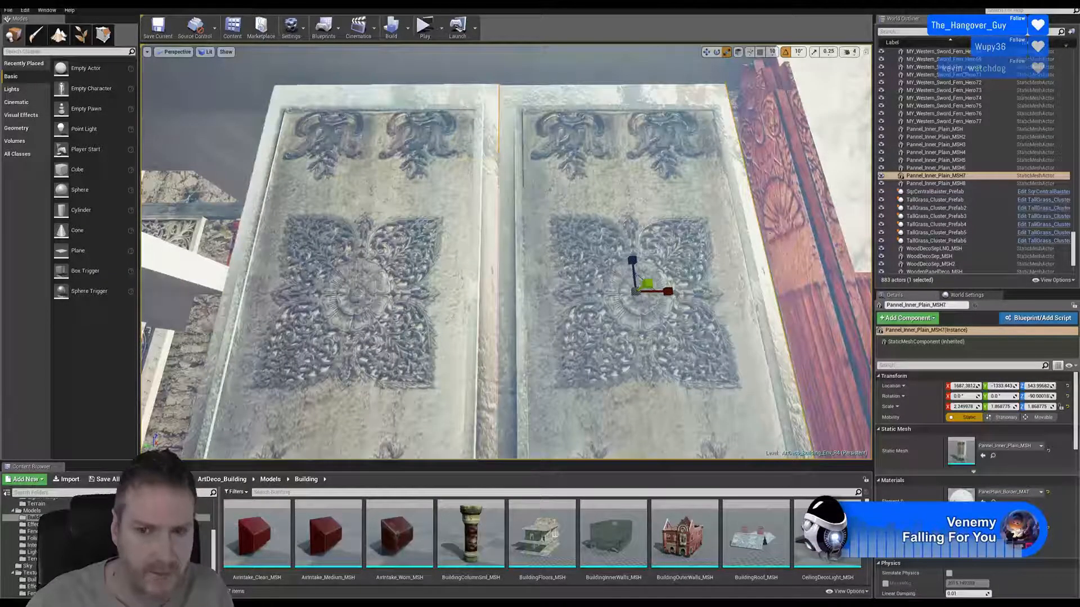
scroll(703, 72, "up", 2)
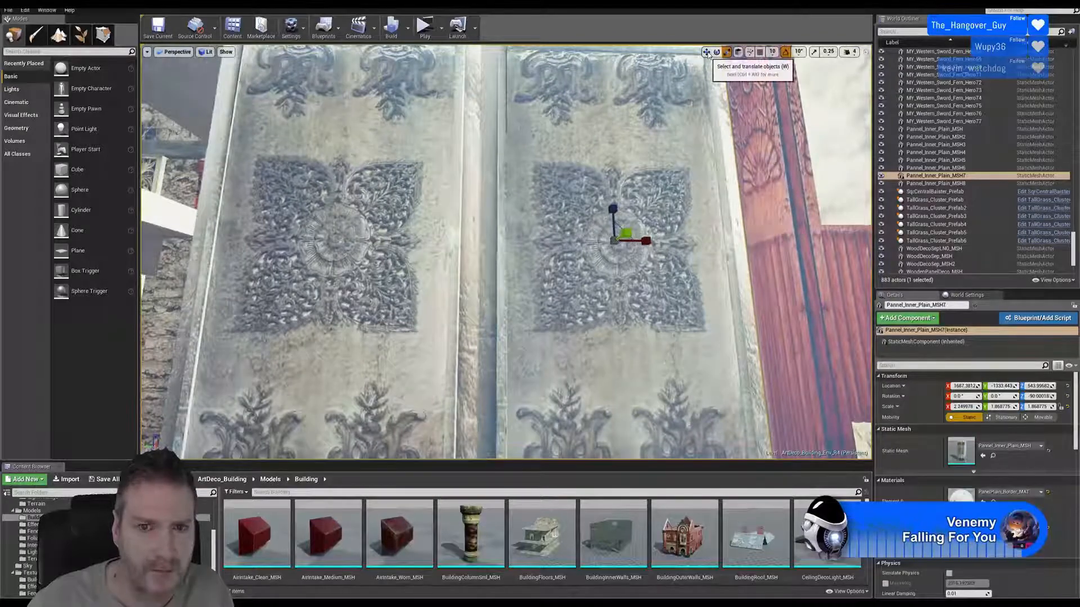
left_click(706, 52)
mouse_move(736, 167)
right_mouse_down()
mouse_move(793, 231)
mouse_move(686, 191)
mouse_move(634, 185)
mouse_move(633, 163)
mouse_move(652, 154)
mouse_move(720, 166)
right_mouse_up()
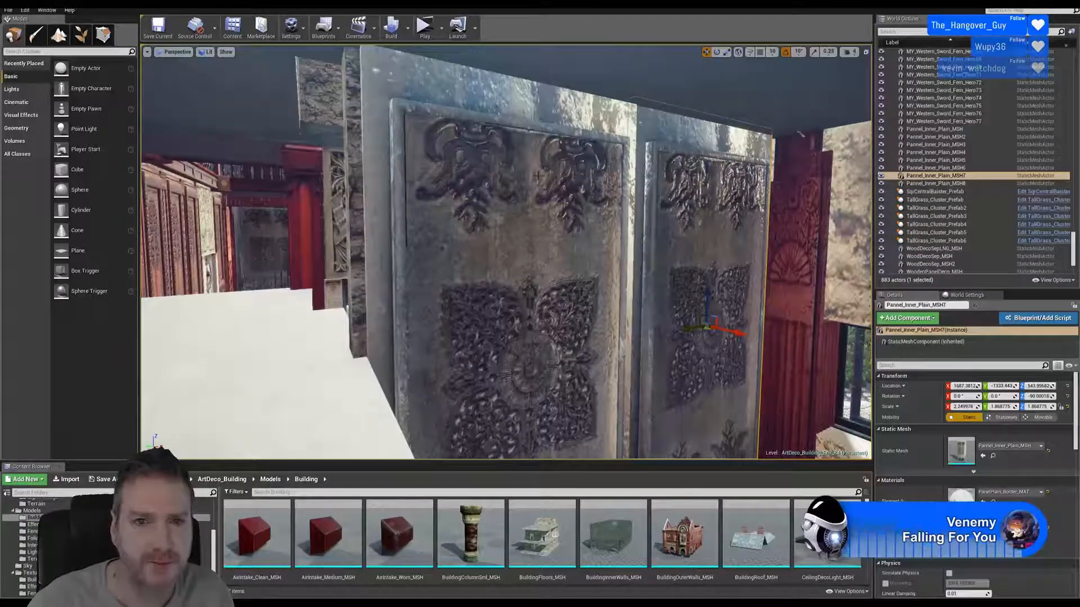
left_click(574, 120, "ctrl")
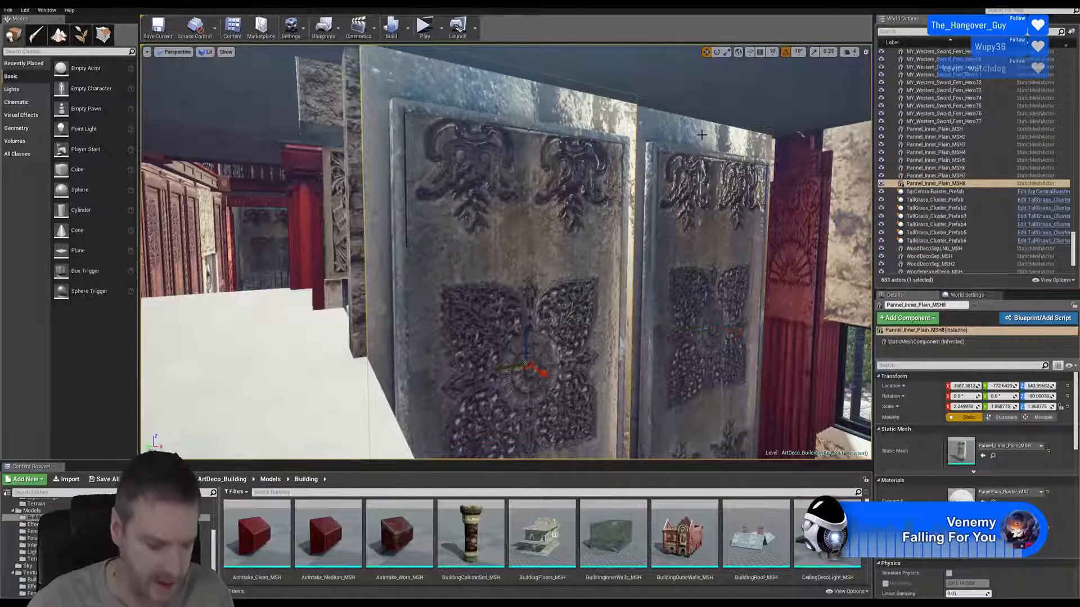
left_click(726, 52)
left_click_drag(728, 321, 739, 319)
Step: Try to slide only the panel beside the red column to about Y -1313, and undo the move
left_click(737, 130)
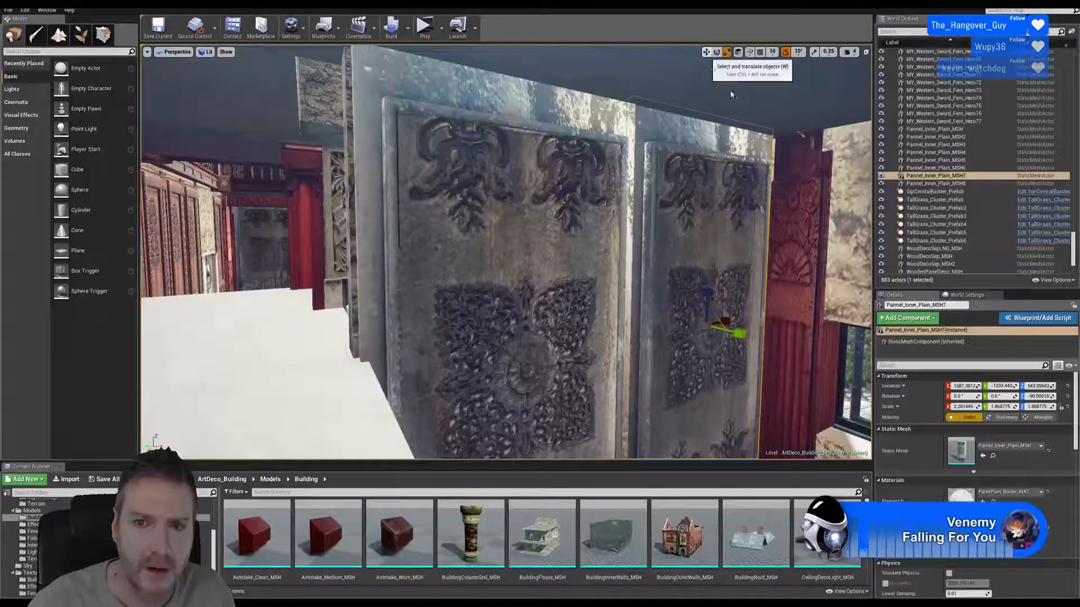
left_click(706, 52)
left_click_drag(686, 325, 682, 332)
left_click(25, 10)
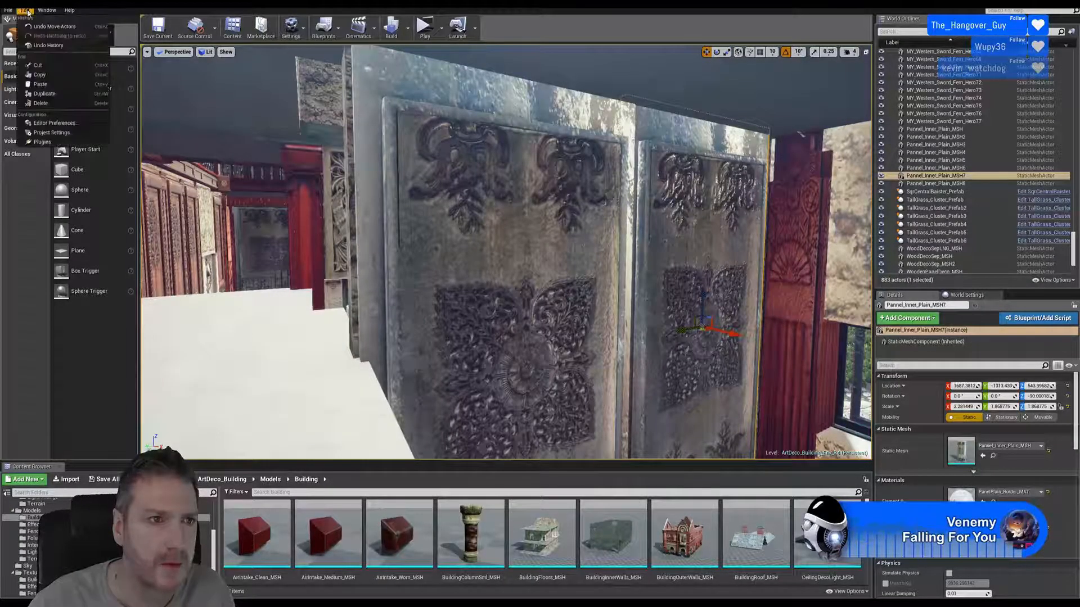
left_click(35, 26)
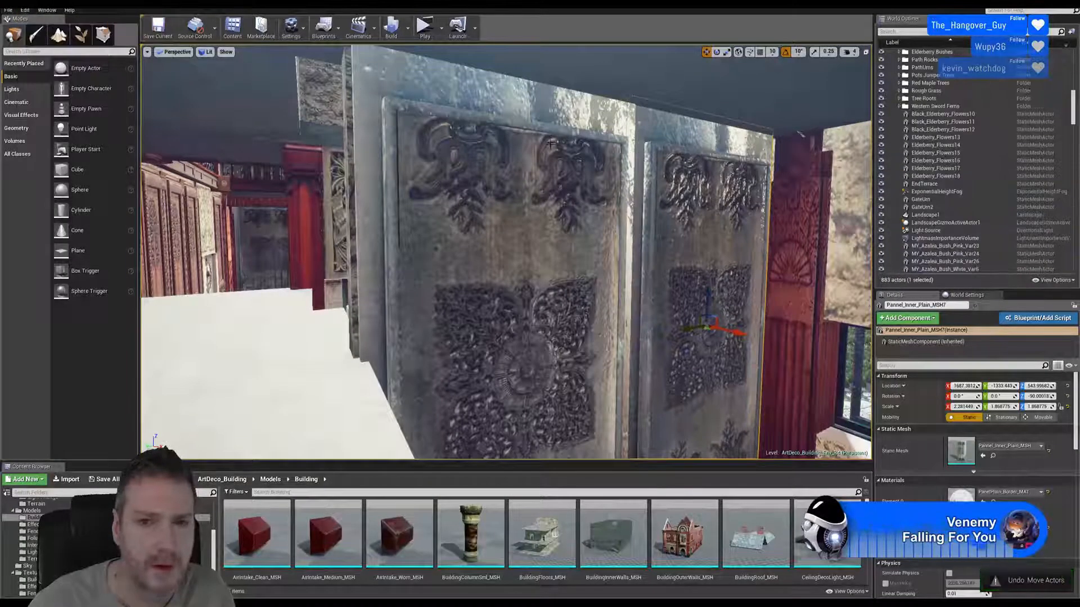
key("ctrl+z")
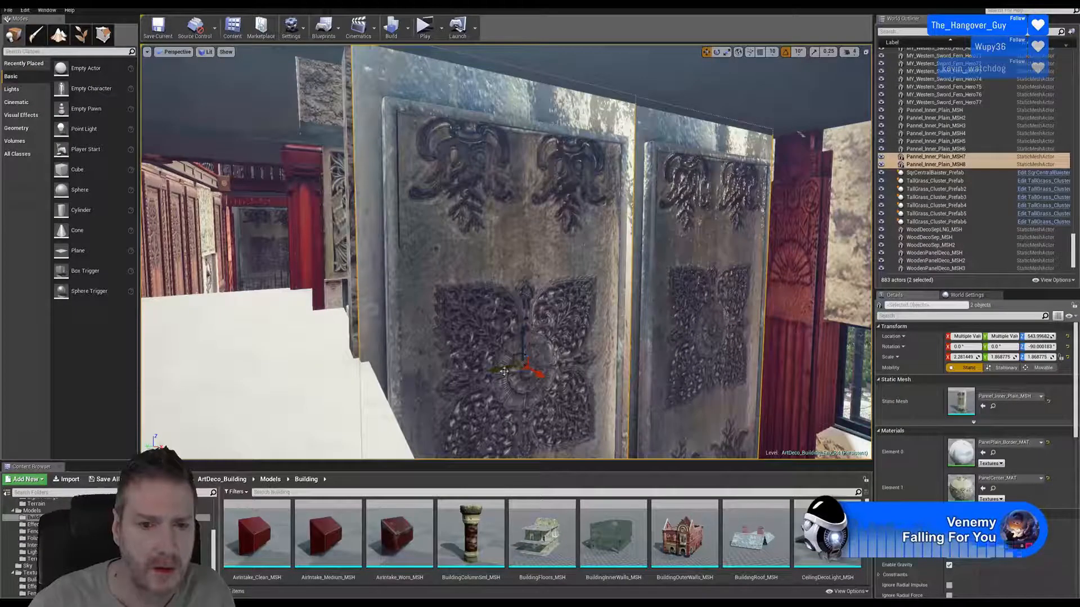
Step: Slide both stone-wall panels together slightly away from the red column and deselect them
left_click_drag(503, 371, 498, 373)
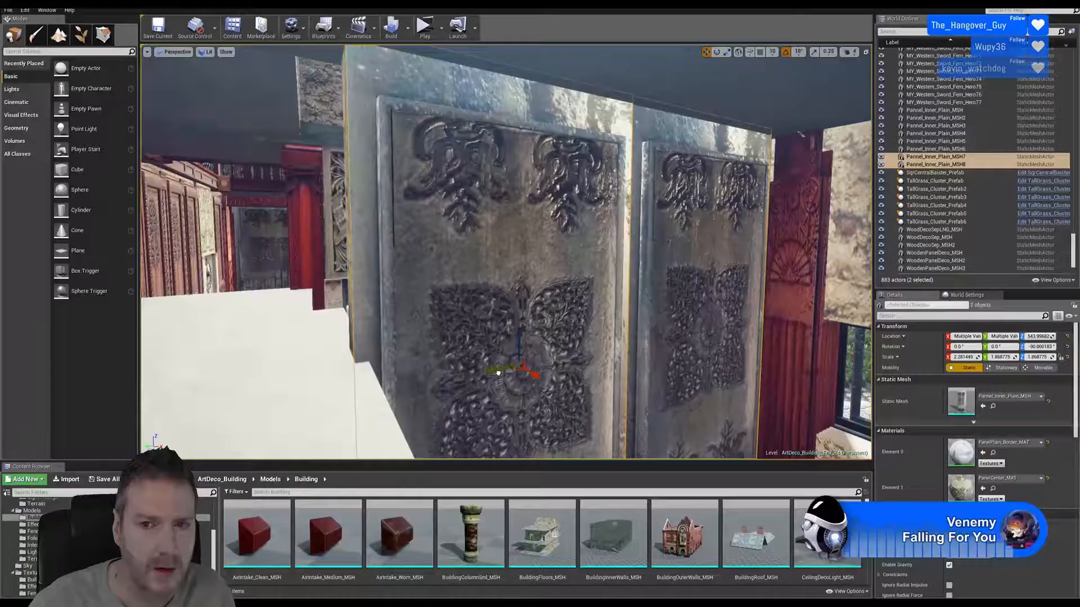
right_click_drag(750, 282, 776, 278)
key("Escape")
right_click_drag(673, 292, 663, 321)
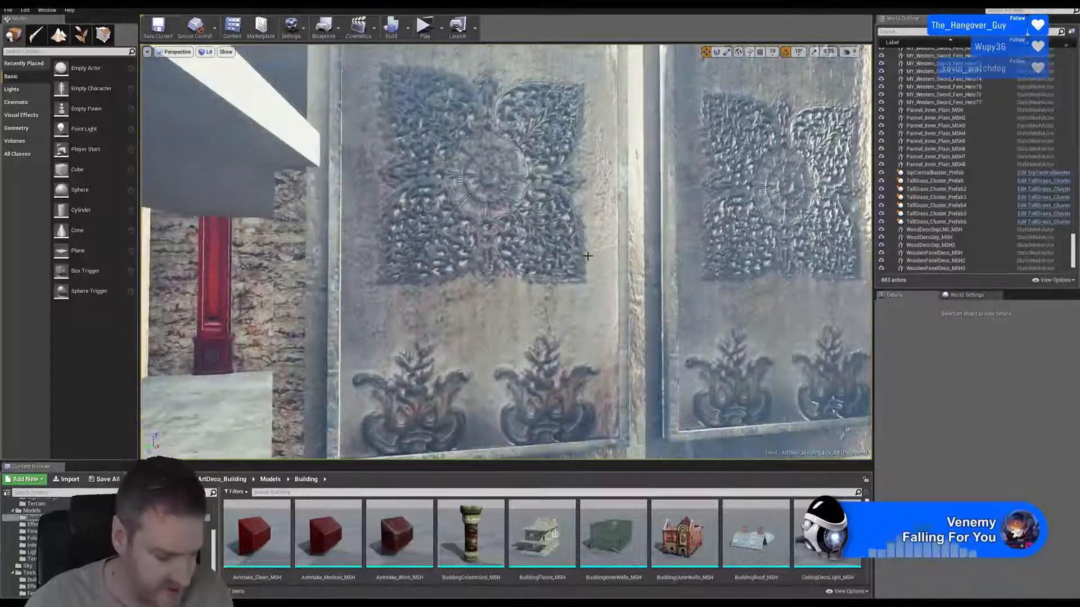
Step: Duplicate both panels and slide the copies along to the bare stone wall on the far side, up to its red column
left_click(743, 219)
left_click(746, 198, "ctrl")
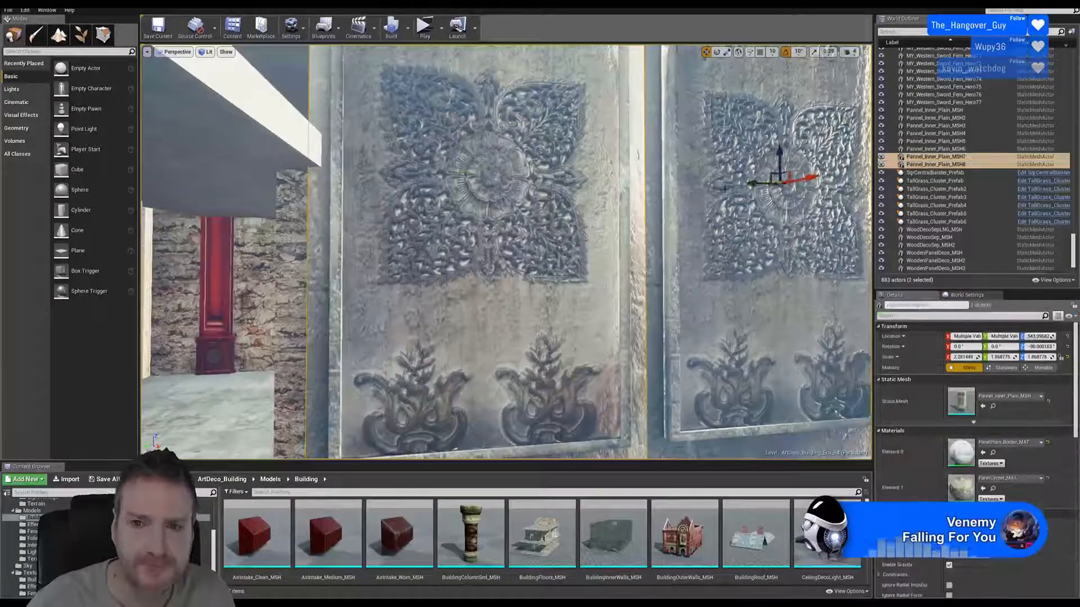
right_click(584, 181)
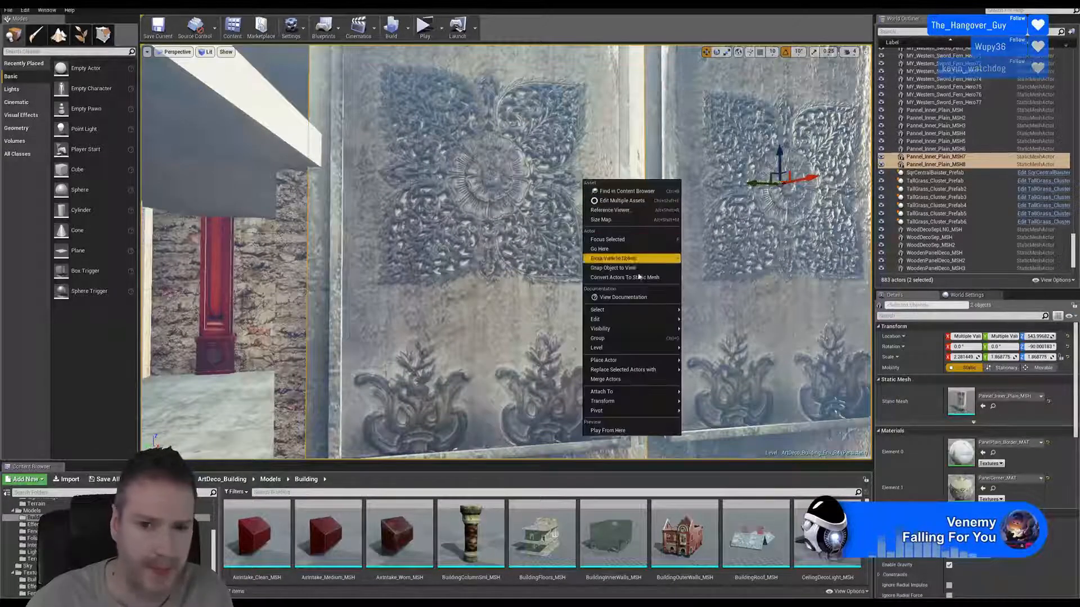
mouse_move(663, 318)
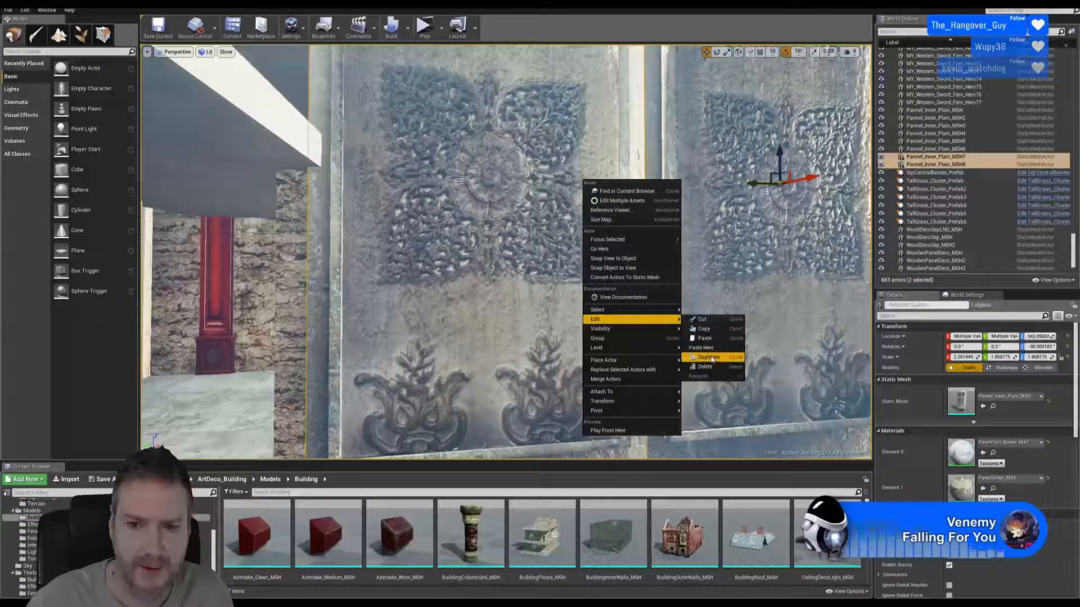
left_click(710, 358)
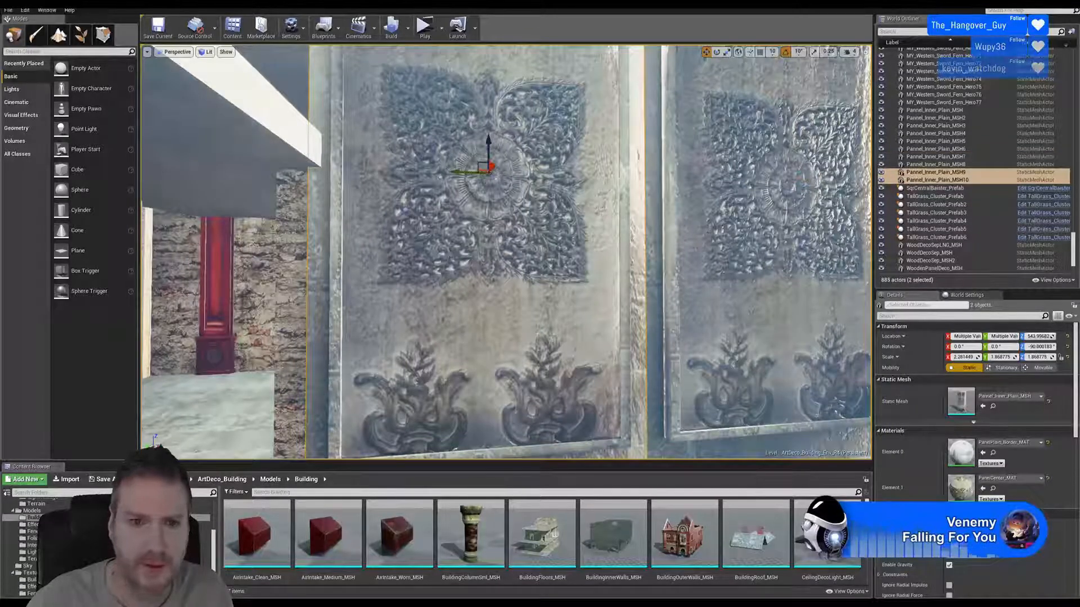
left_click_drag(462, 172, 51, 146)
right_click_drag(275, 204, 169, 202)
key("s")
right_click_drag(568, 172, 615, 172)
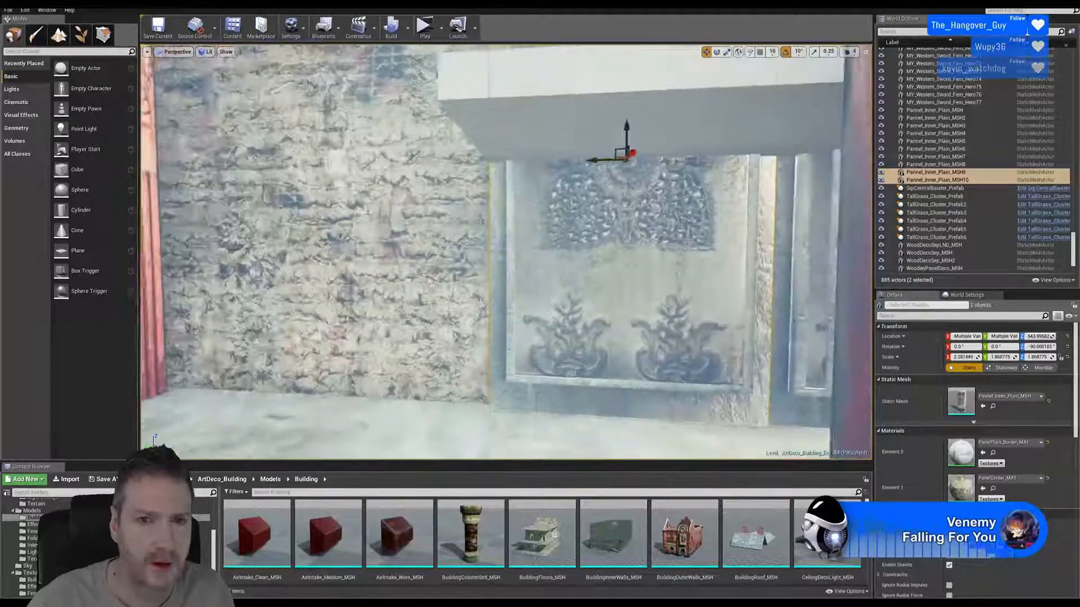
left_click_drag(593, 161, 239, 180)
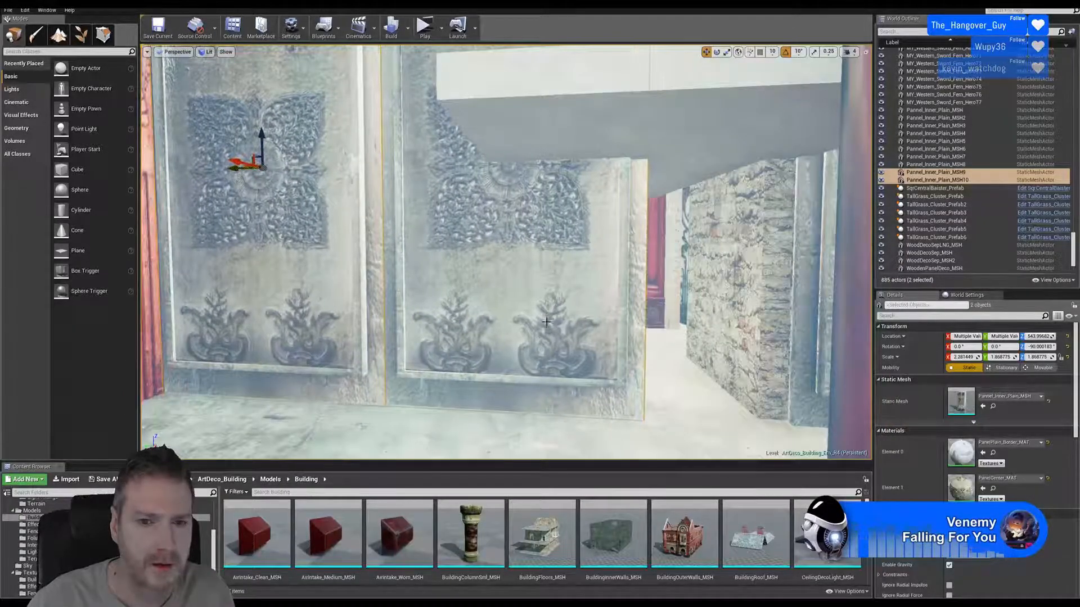
Step: Narrow the two copied panels to an X scale of about 2.1 and slide them up against the red carved column
left_click(726, 52)
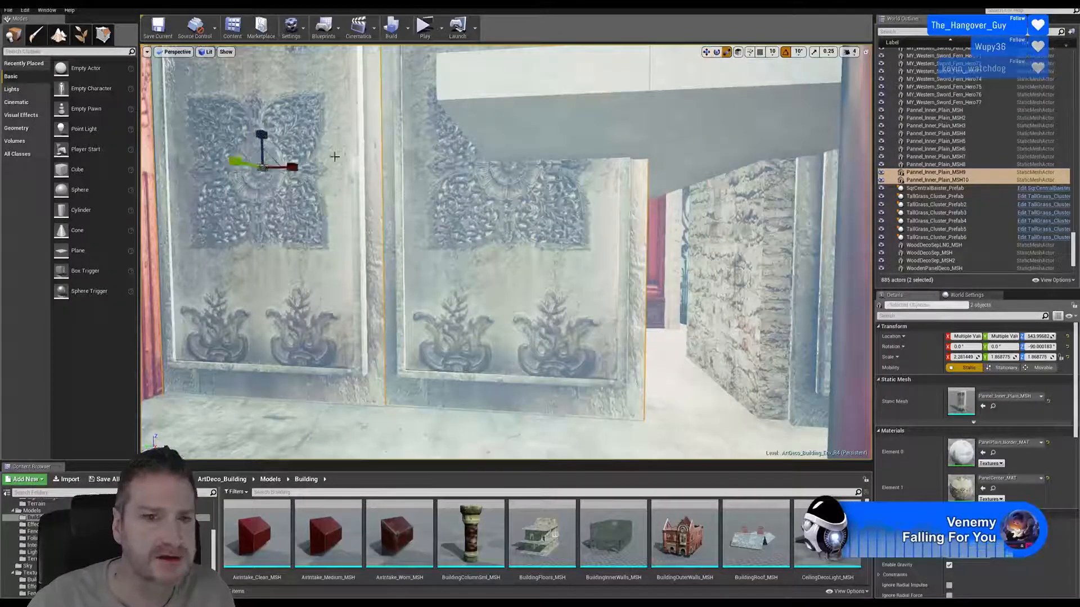
left_click_drag(292, 167, 269, 167)
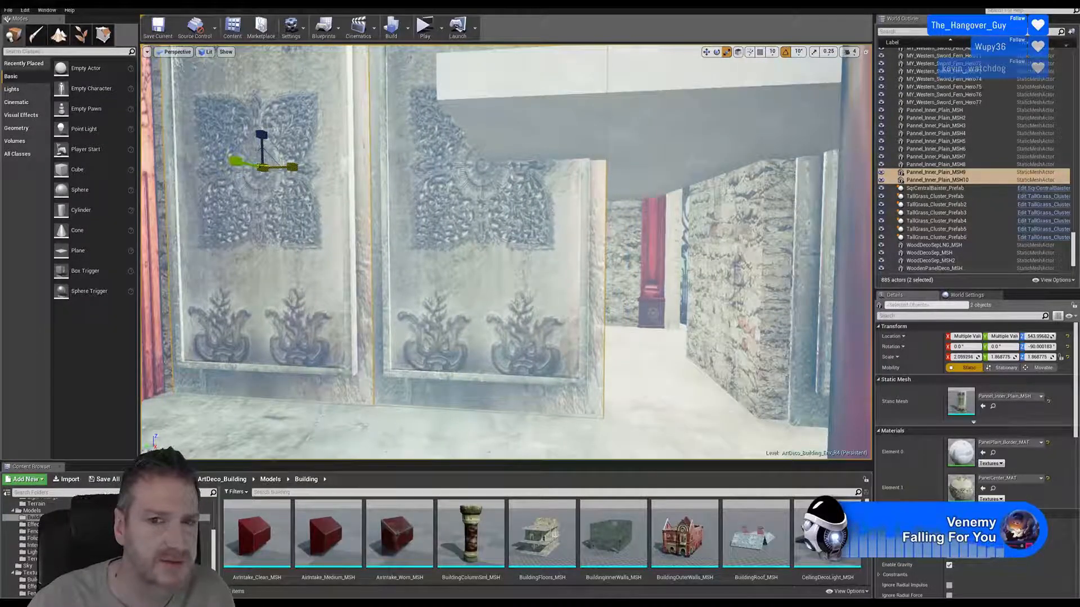
left_click(705, 53)
left_click_drag(232, 170, 174, 176)
right_click_drag(175, 176, 433, 205)
key("e")
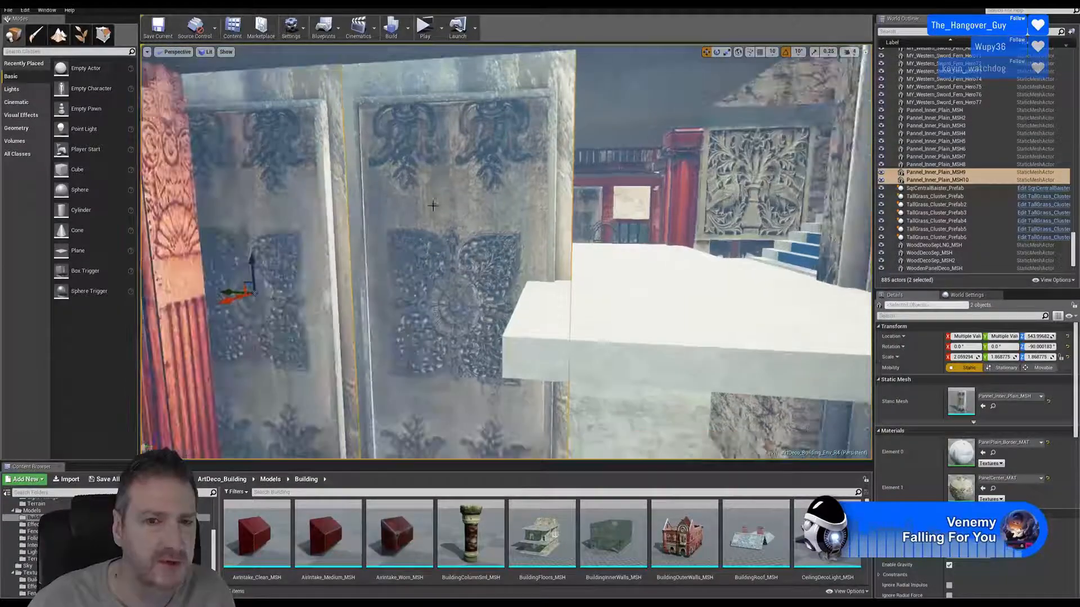
mouse_move(240, 281)
left_mouse_down()
mouse_move(200, 291)
mouse_move(239, 292)
left_mouse_up()
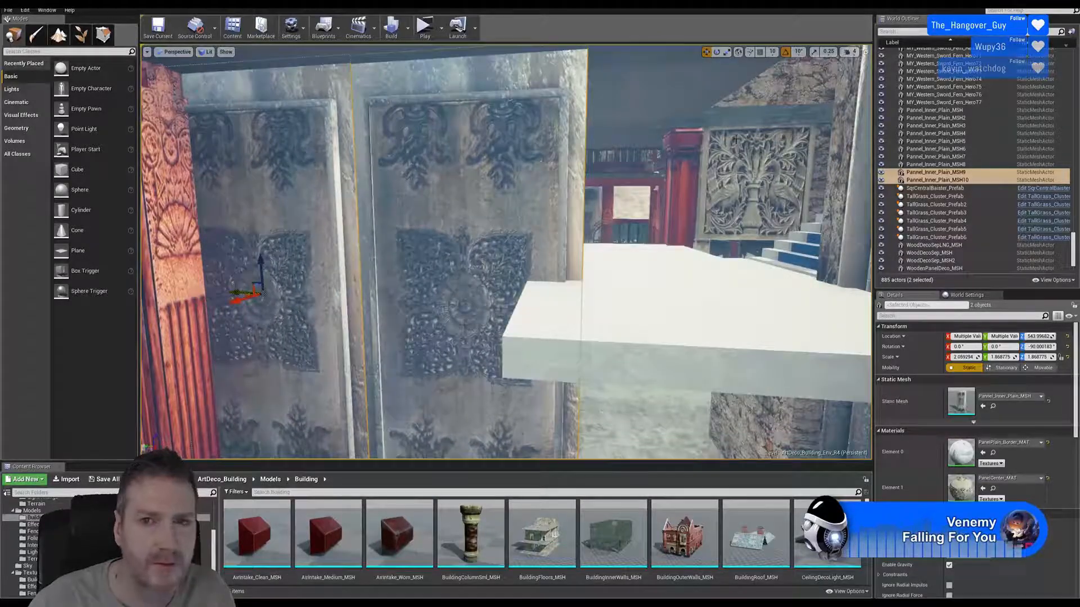
Step: Narrow the copied panels to an X scale of about 1.81 and shift them slightly away from the red carved column
left_click(727, 52)
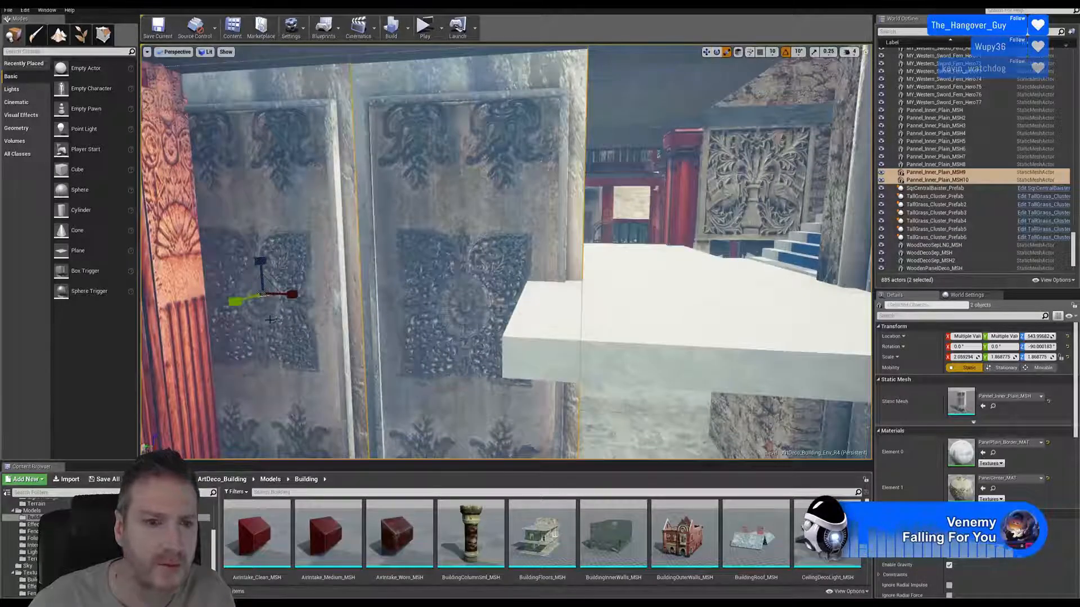
left_click_drag(294, 298, 616, 234)
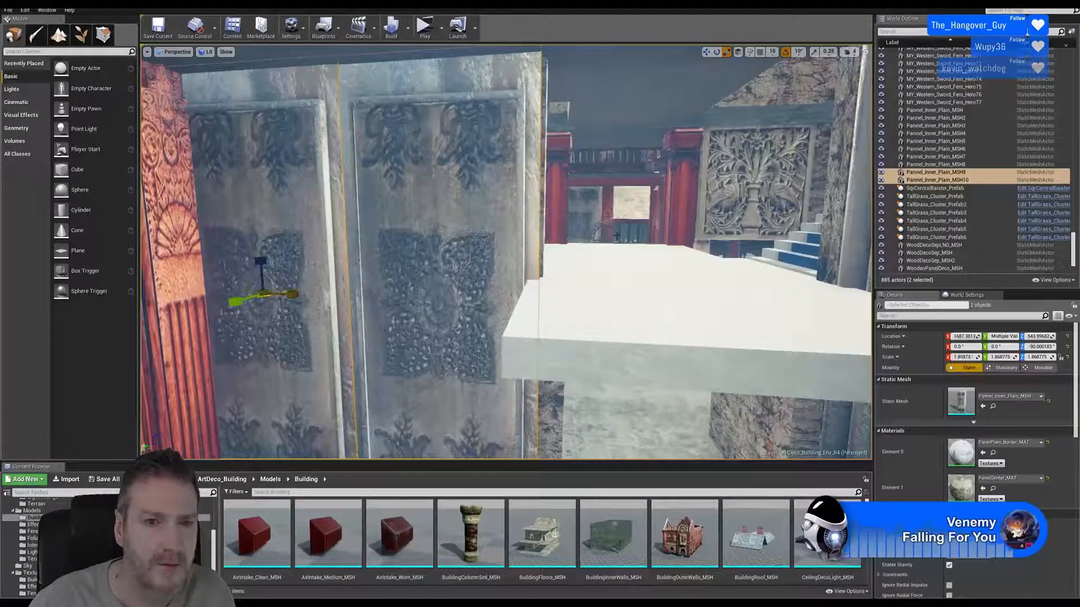
left_click(705, 52)
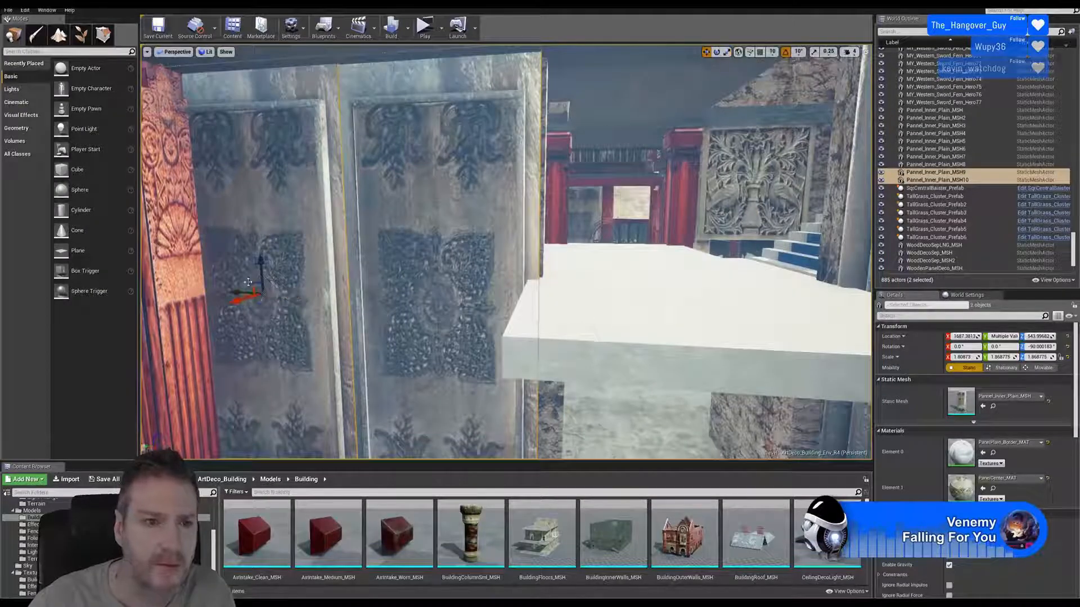
left_click_drag(239, 290, 250, 285)
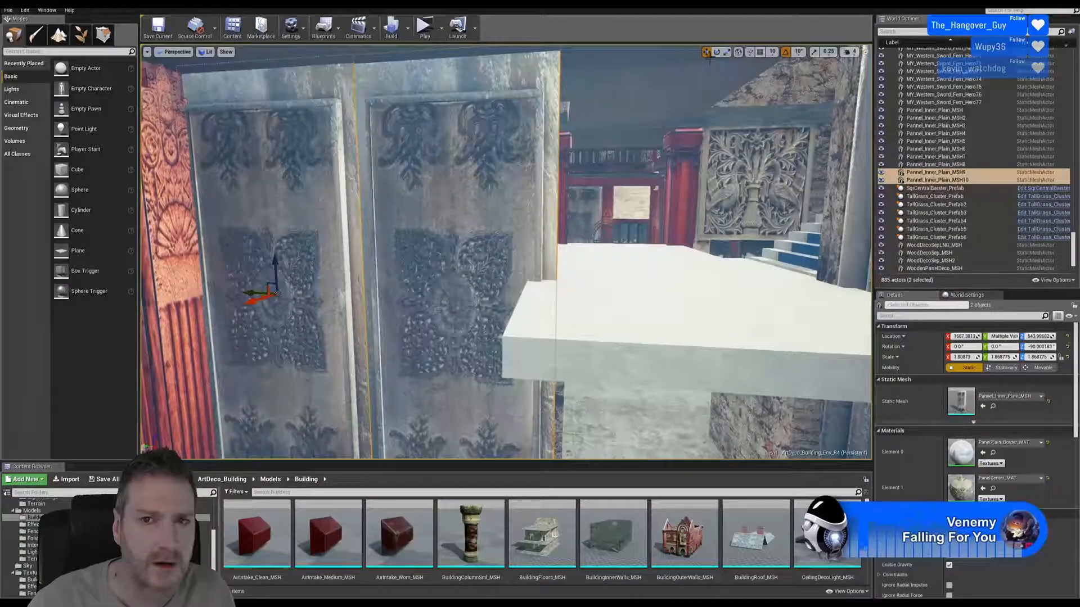
Step: Narrow the copied panels further to an X scale of about 1.71, nudge them towards the wall's open end, and deselect them
key("r")
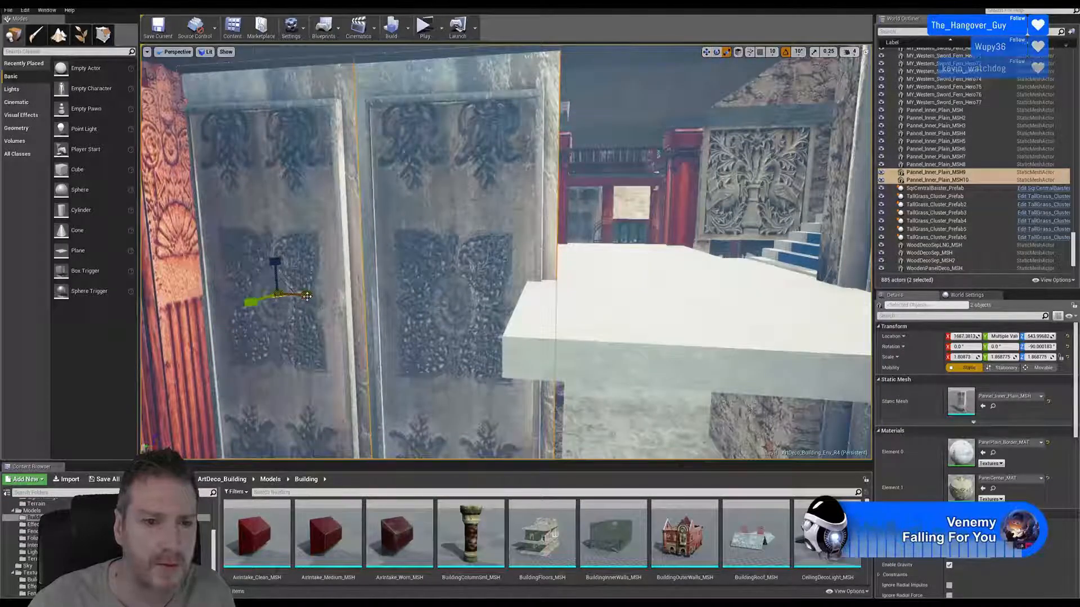
left_click_drag(307, 295, 297, 296)
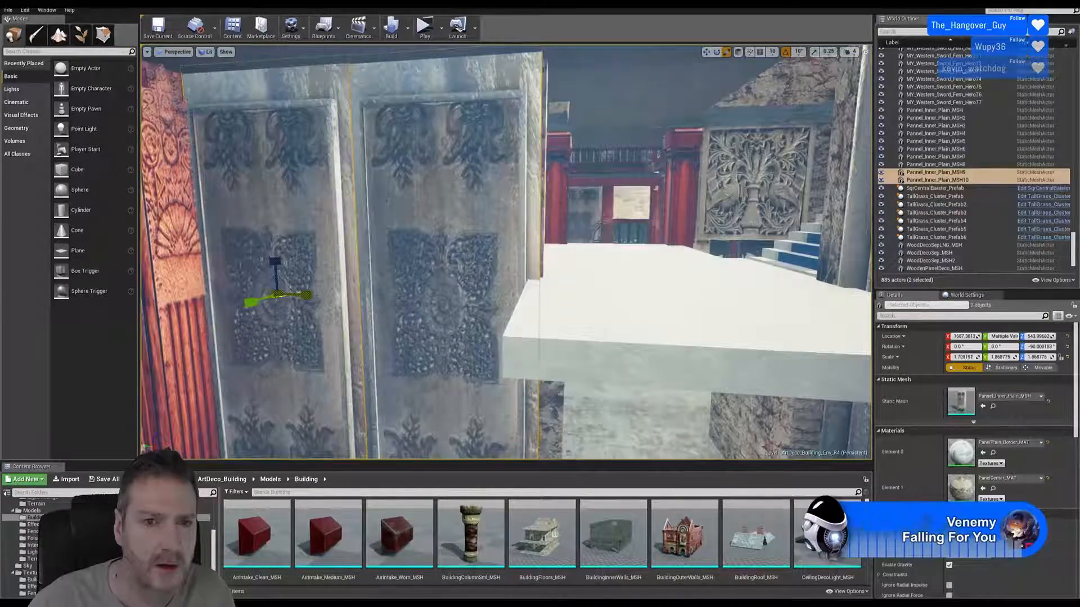
left_click(707, 52)
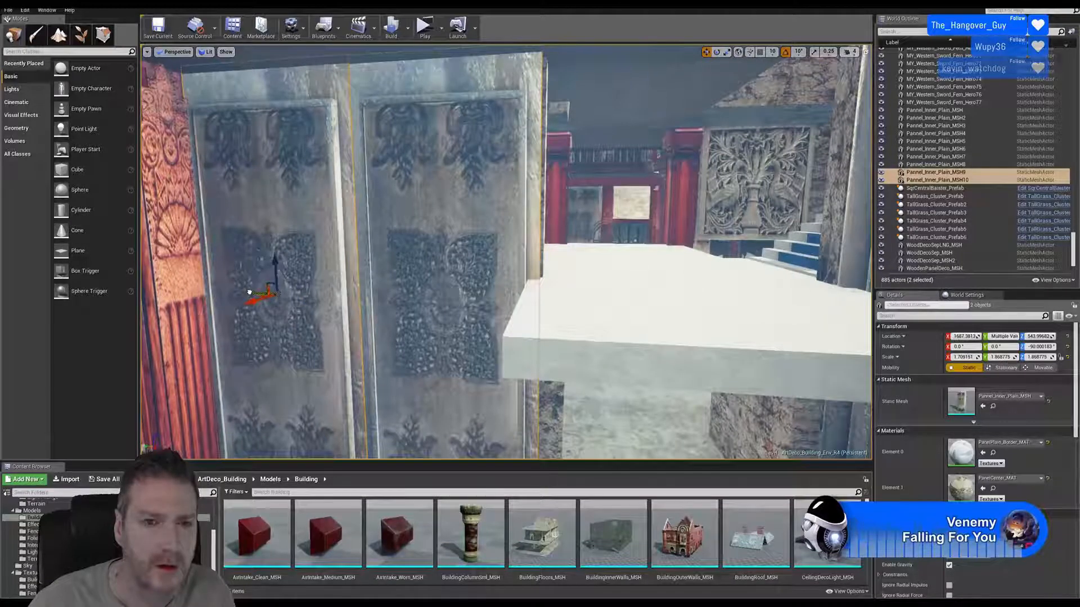
left_click_drag(249, 292, 252, 292)
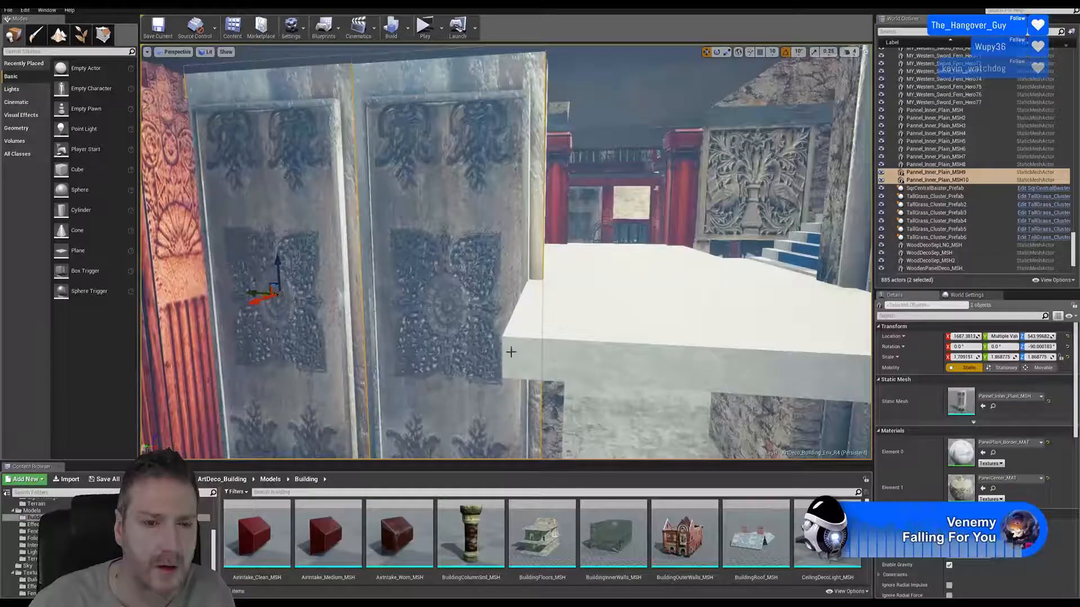
right_click_drag(510, 352, 433, 338)
key("Escape")
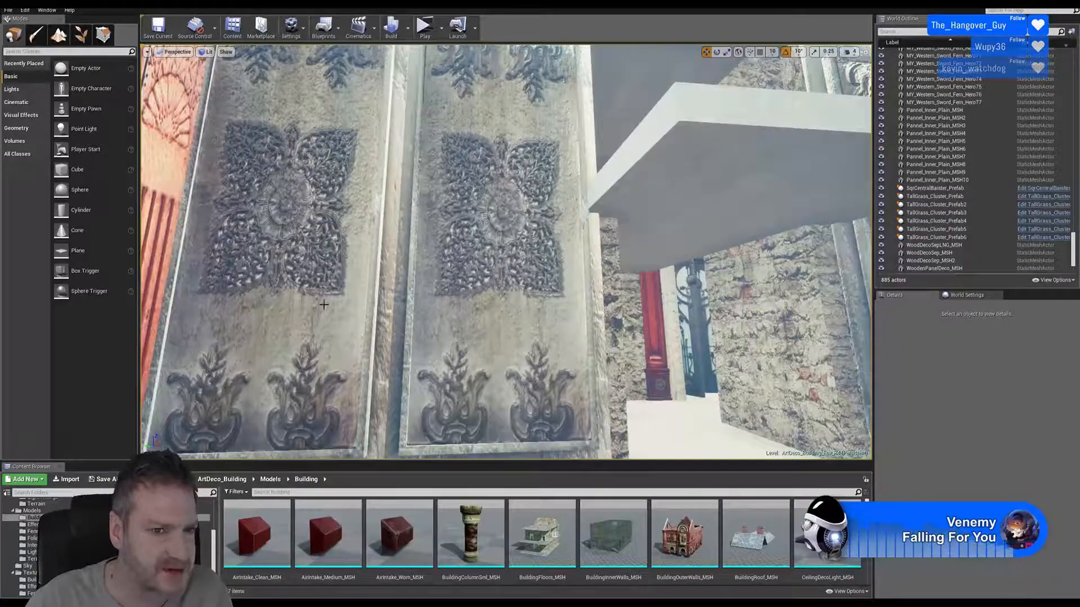
right_click_drag(267, 150, 431, 139)
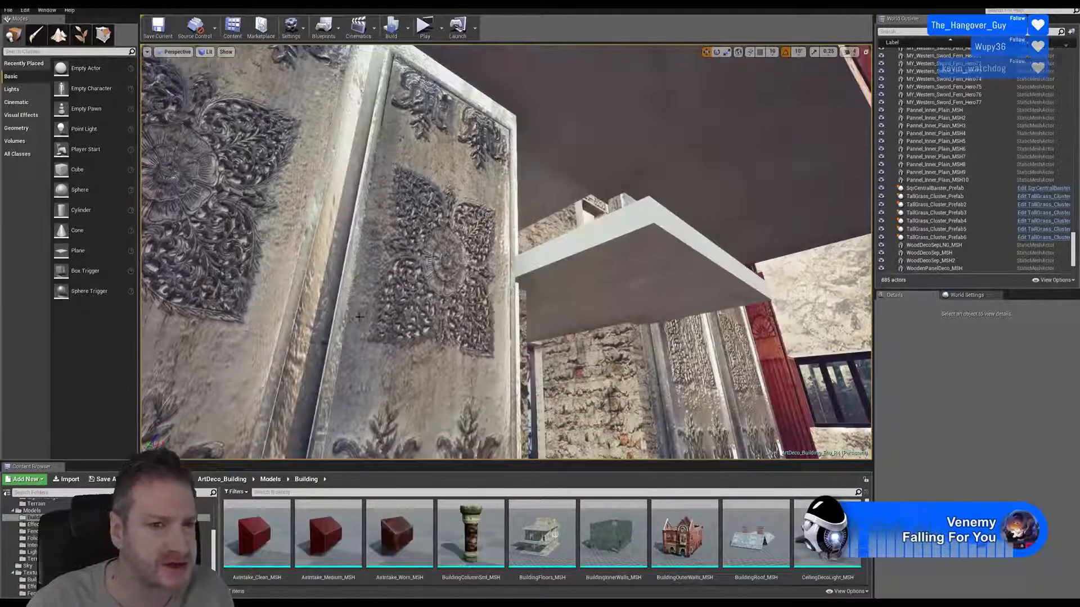
right_click_drag(431, 139, 433, 191)
right_click_drag(421, 303, 422, 303)
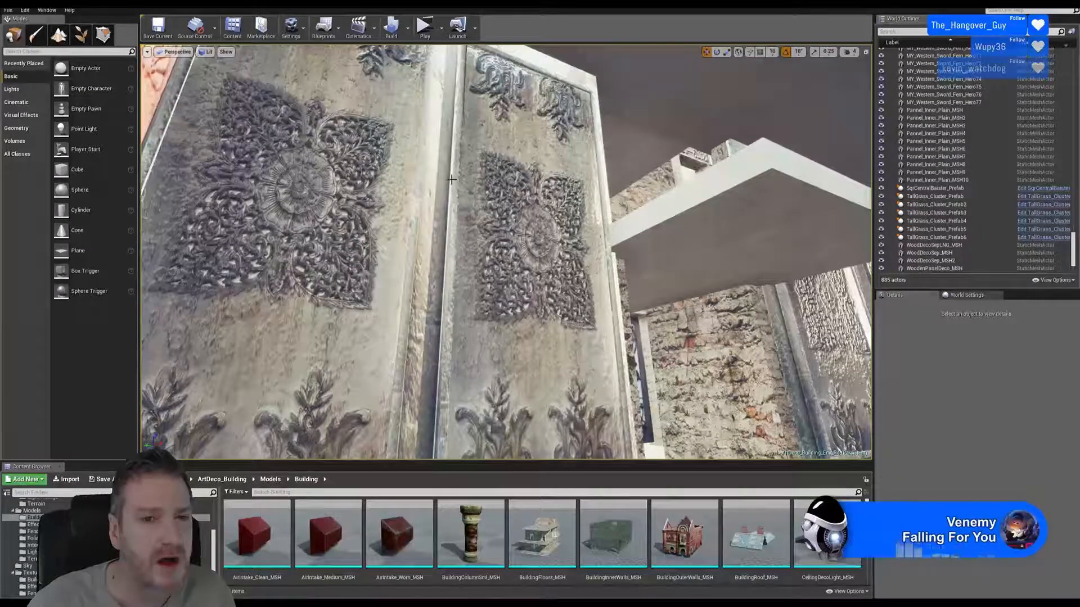
Step: Inspect the placed wall panels and the rooms on both sides of the building, checking the ceilings above them
left_click_drag(443, 186, 447, 178)
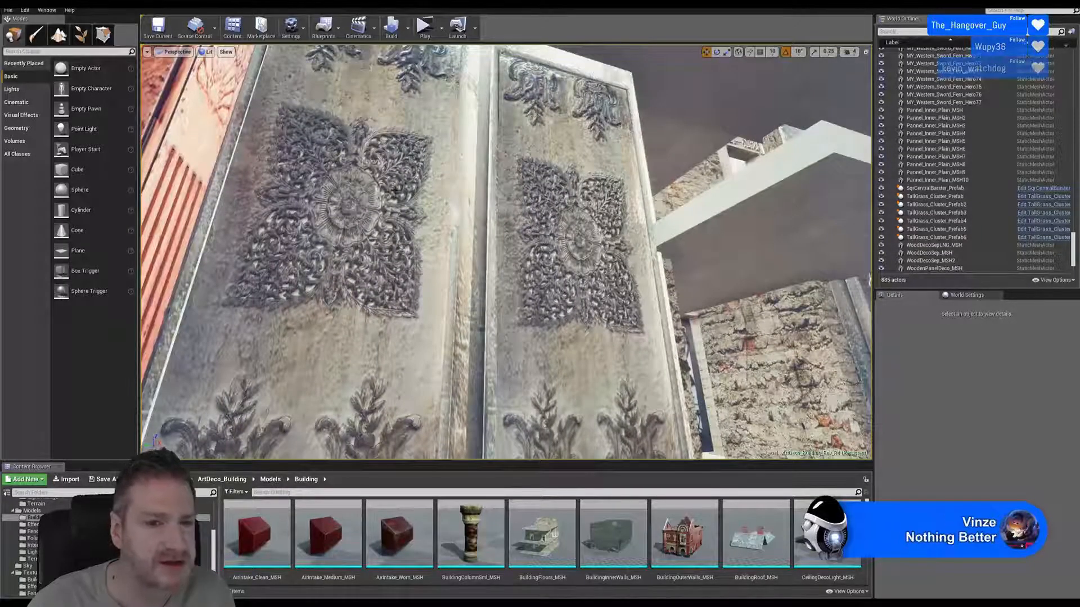
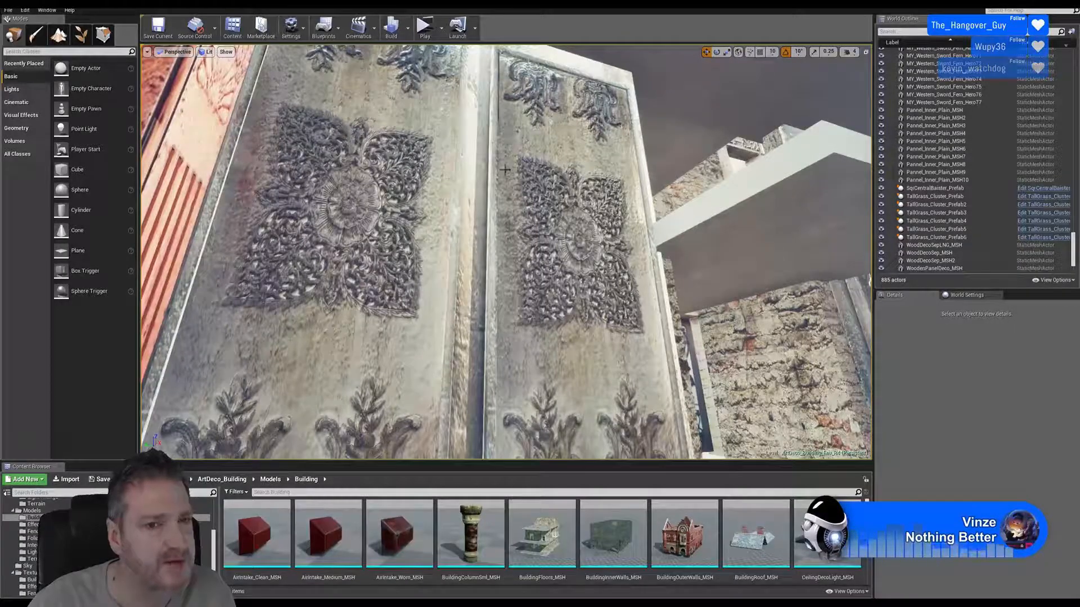
right_click_drag(570, 257, 664, 278)
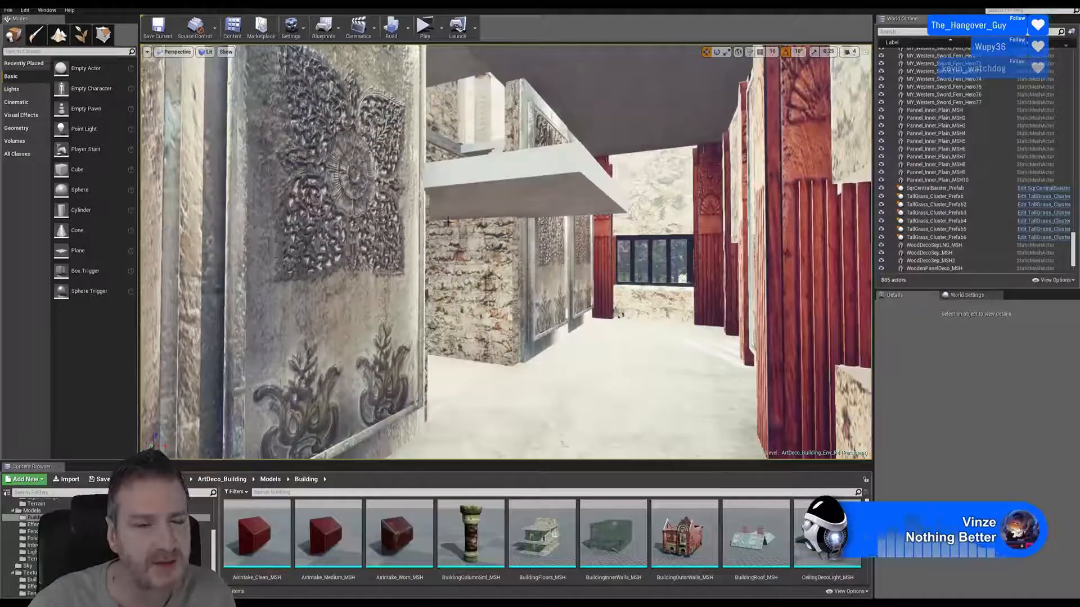
right_click_drag(461, 216, 416, 198)
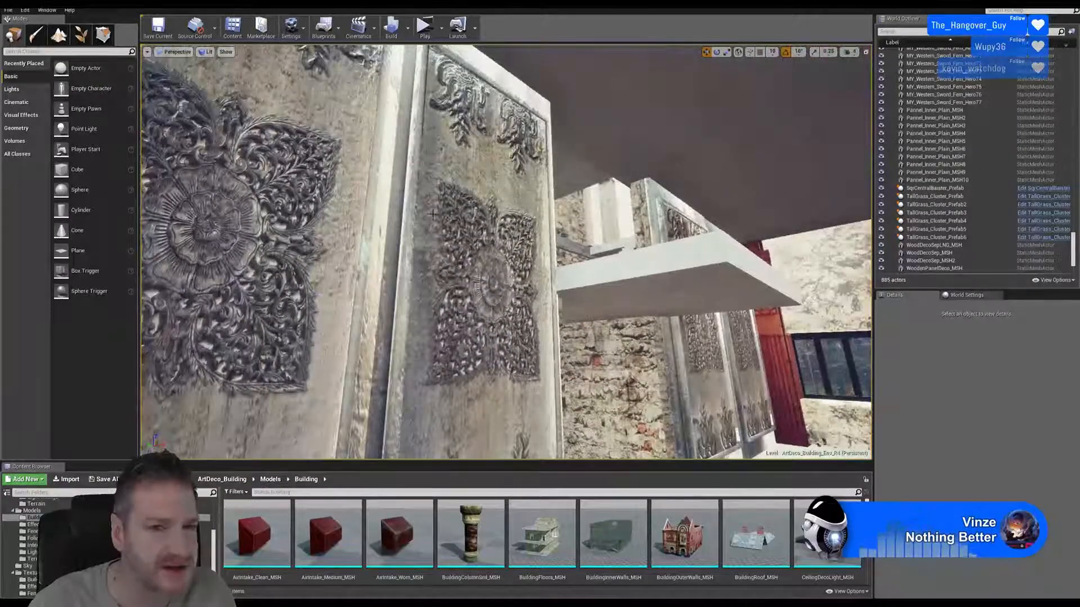
right_click_drag(456, 228, 408, 219)
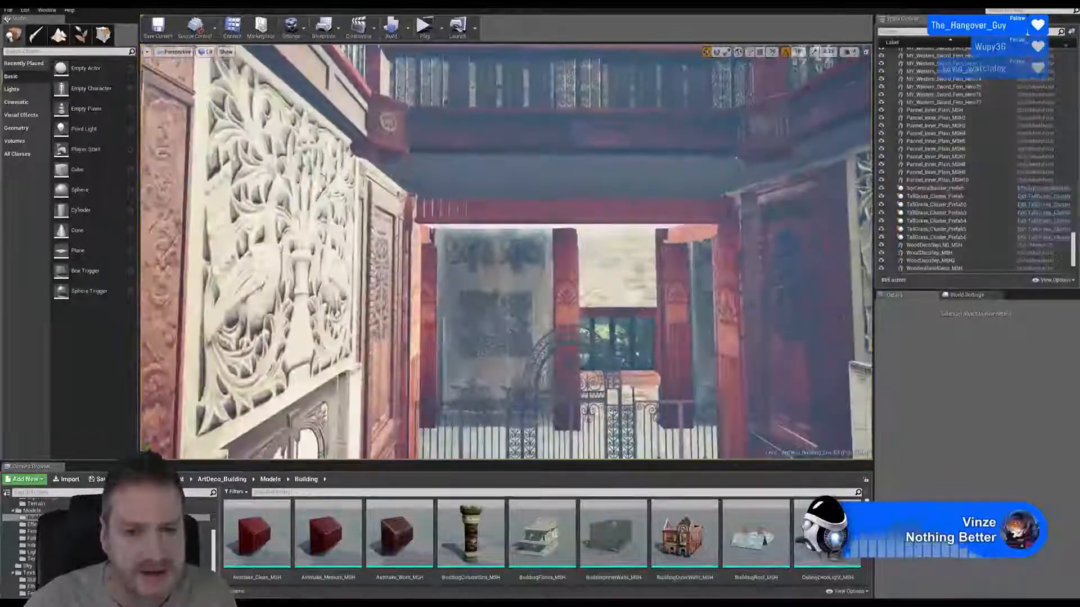
right_click_drag(434, 181, 343, 181)
right_click_drag(543, 326, 646, 304)
right_click_drag(497, 349, 497, 326)
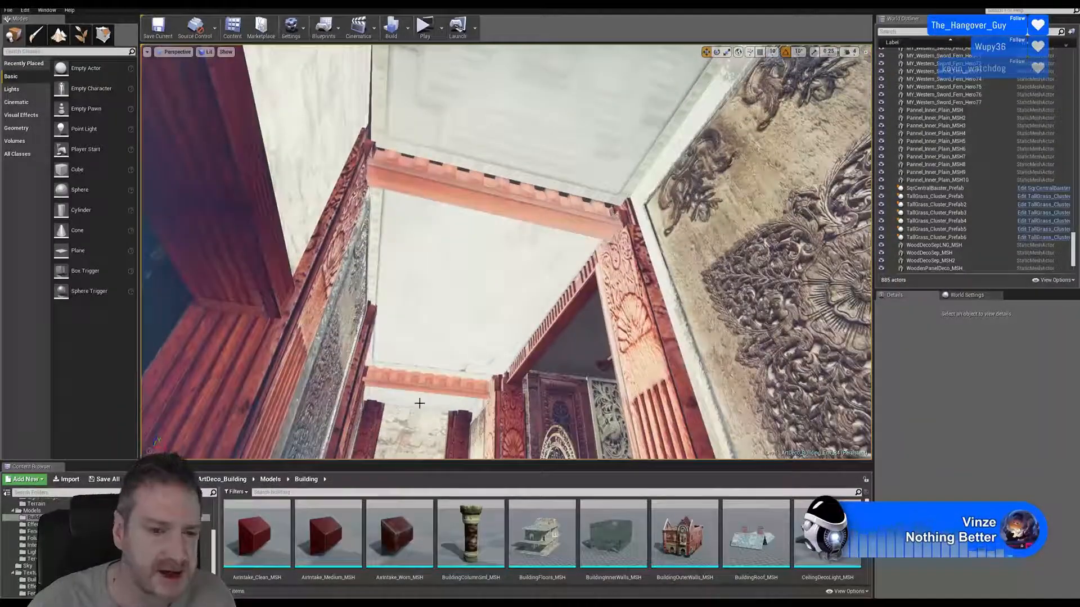
Step: Duplicate the finished side's main-room ceiling together with its two smaller end ceiling panels
left_click(433, 397)
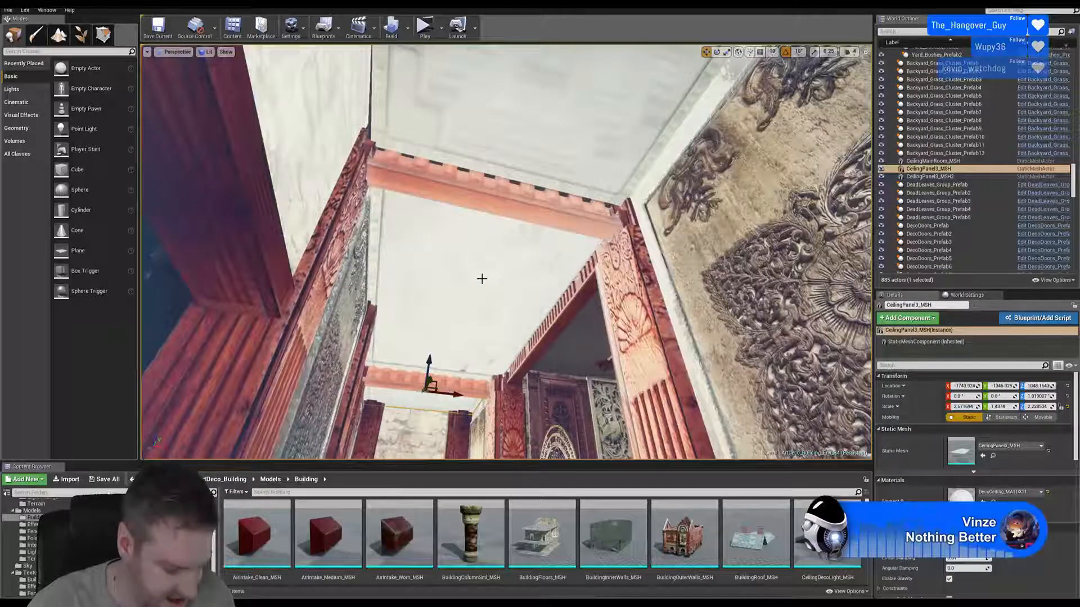
left_click(561, 180, "ctrl")
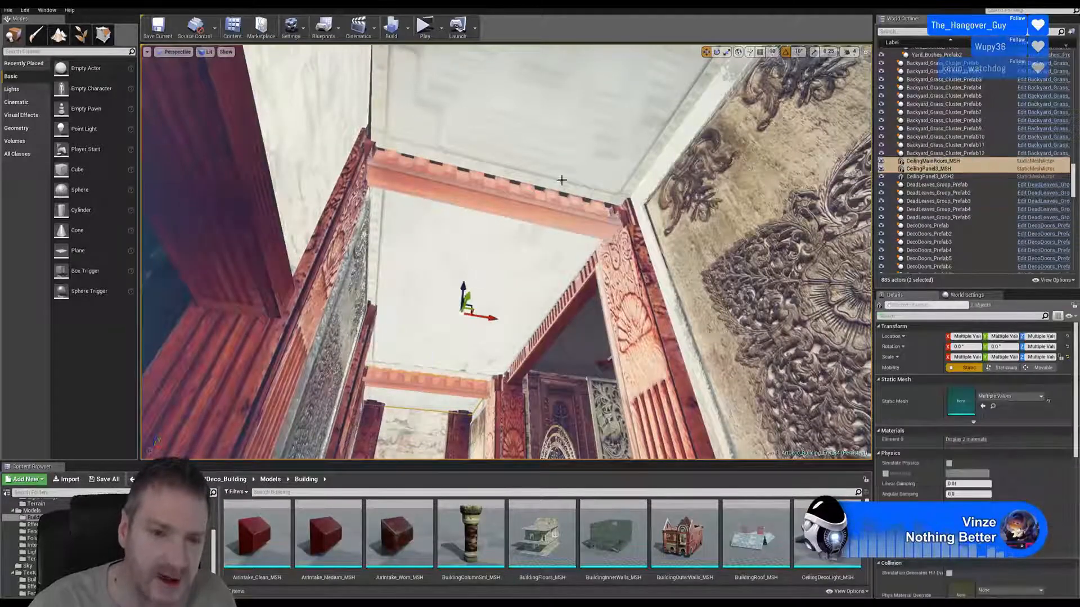
left_click(541, 131, "ctrl")
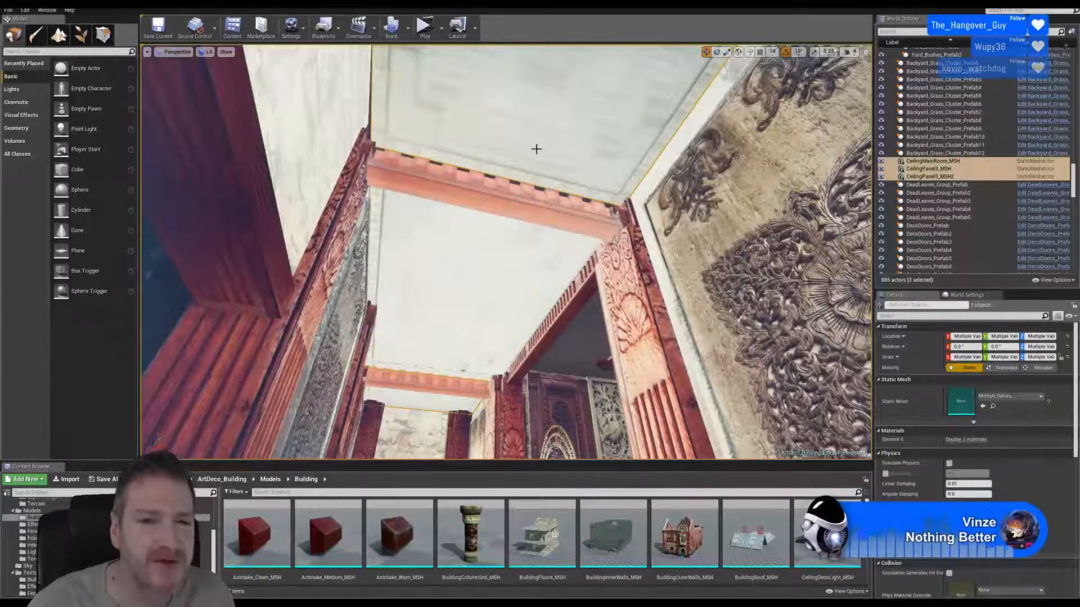
right_click(563, 114)
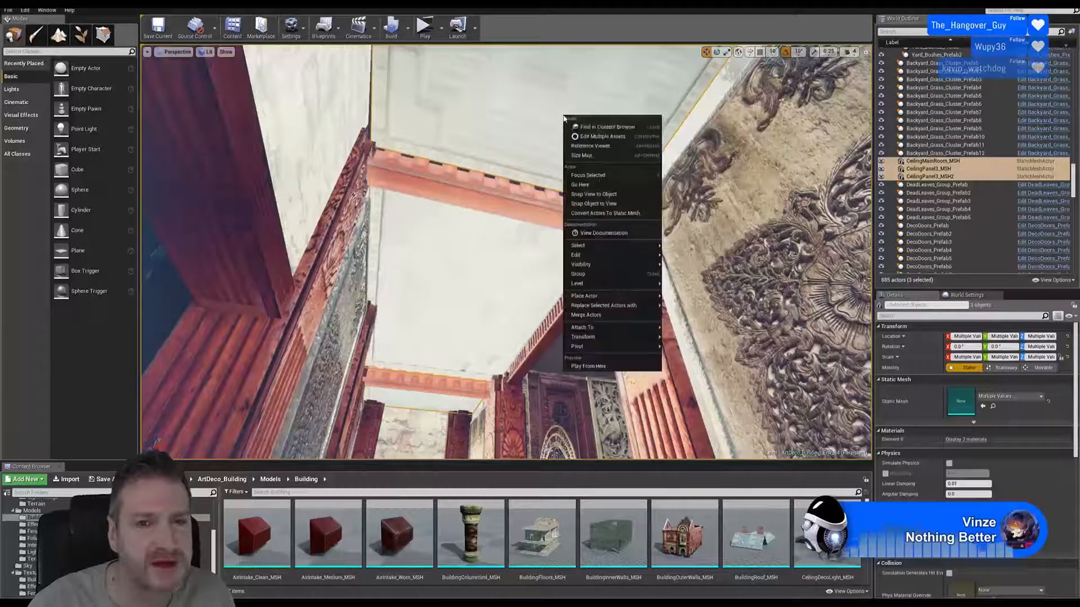
mouse_move(619, 255)
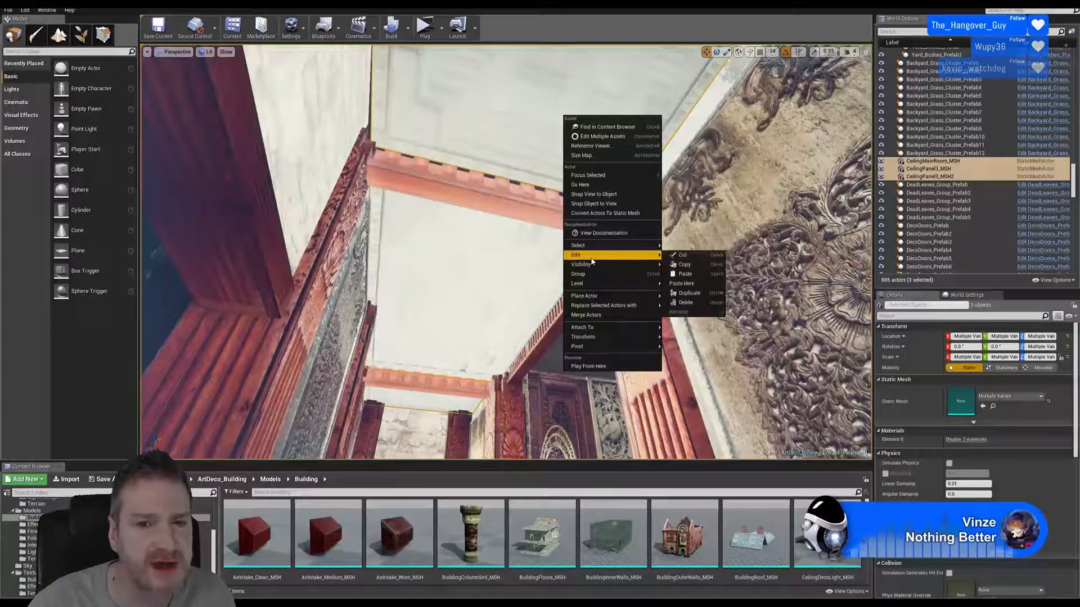
left_click(707, 293)
key("f")
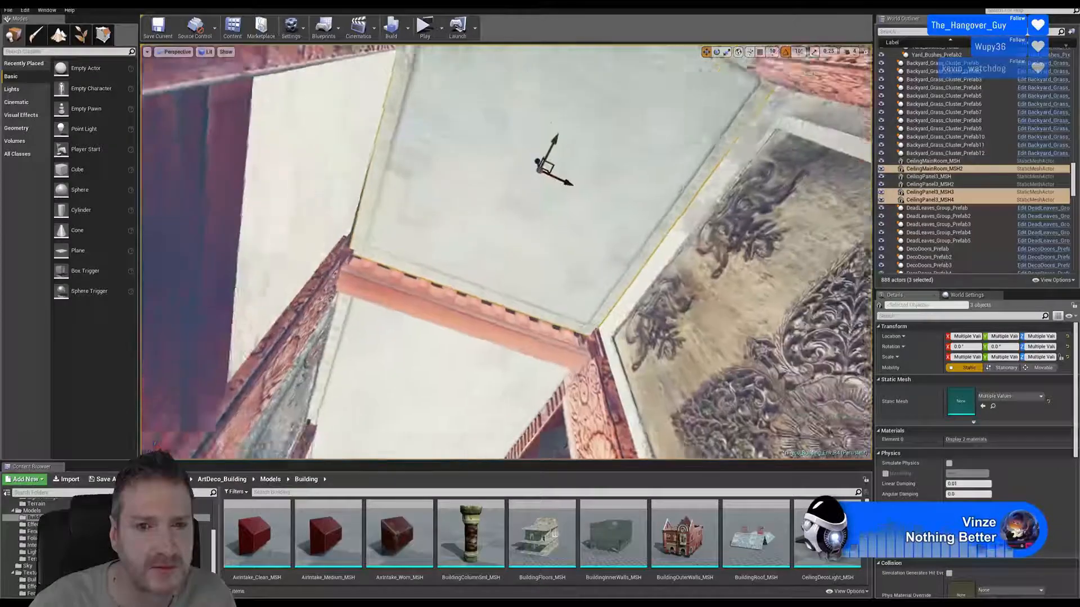
Step: Slide the three ceiling copies across the building to the uncovered rooms on the opposite side
left_click_drag(566, 212, 900, 366)
right_click_drag(541, 343, 540, 304)
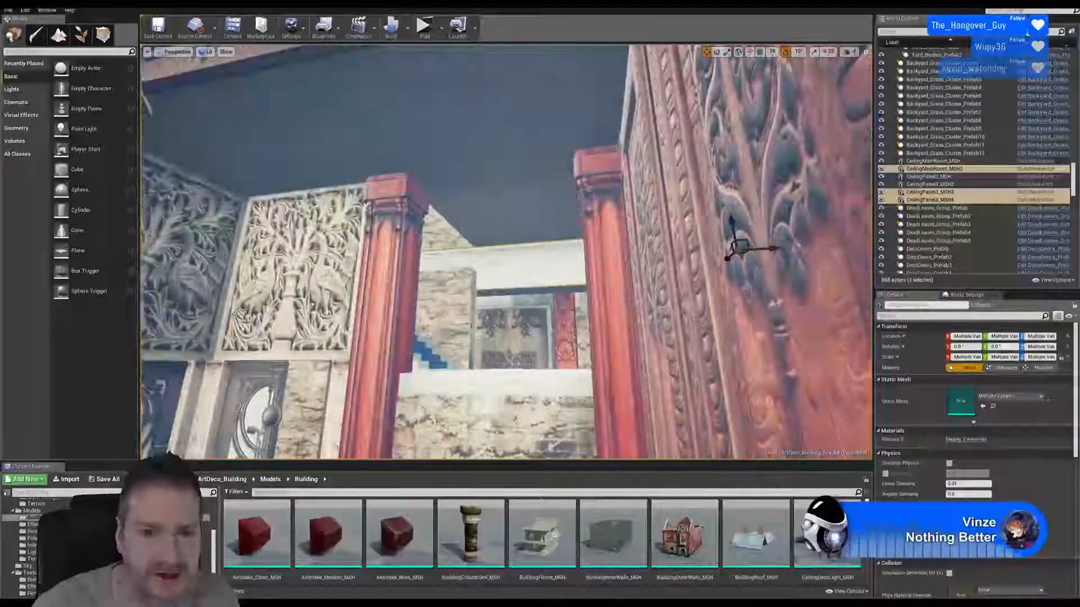
right_click_drag(582, 342, 569, 316)
right_click_drag(581, 368, 581, 370)
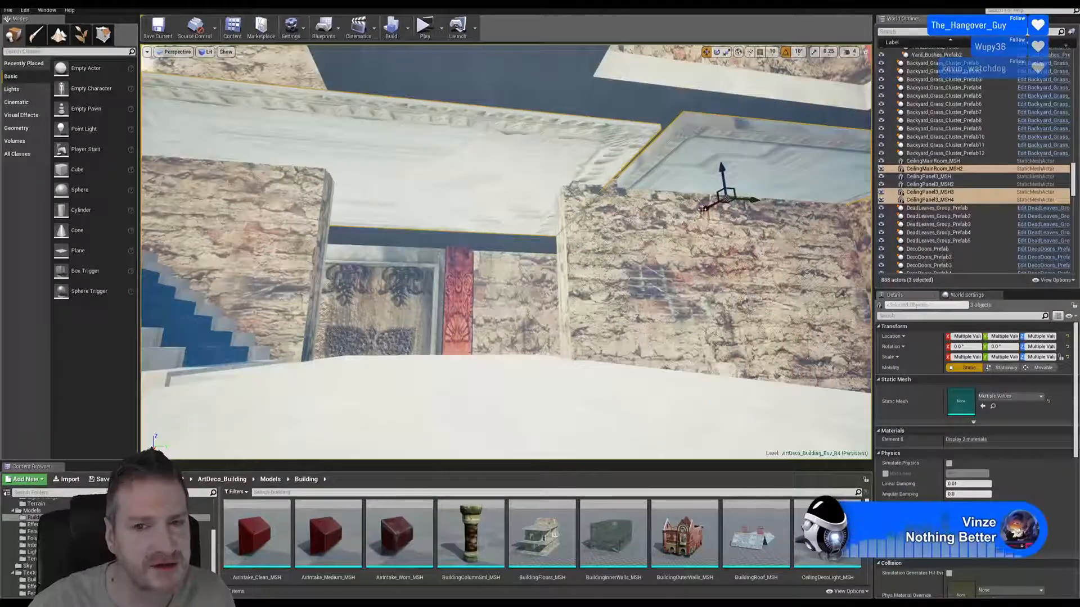
left_click_drag(710, 203, 693, 219)
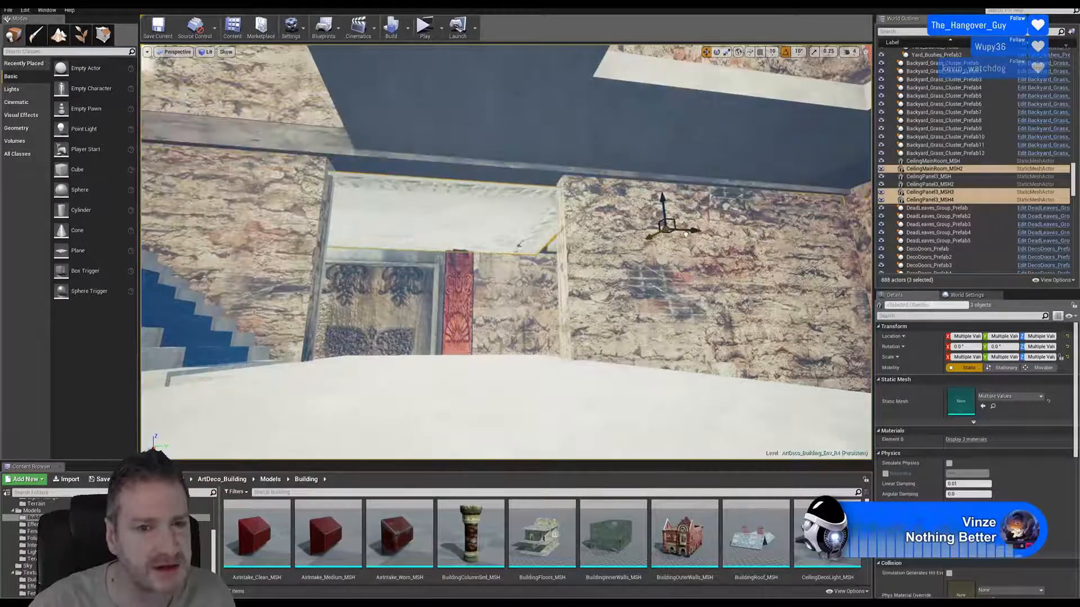
Step: Align the ceiling copies along X between the carved wall panels and the opposite wall of the uncovered room
right_click_drag(506, 253, 522, 216)
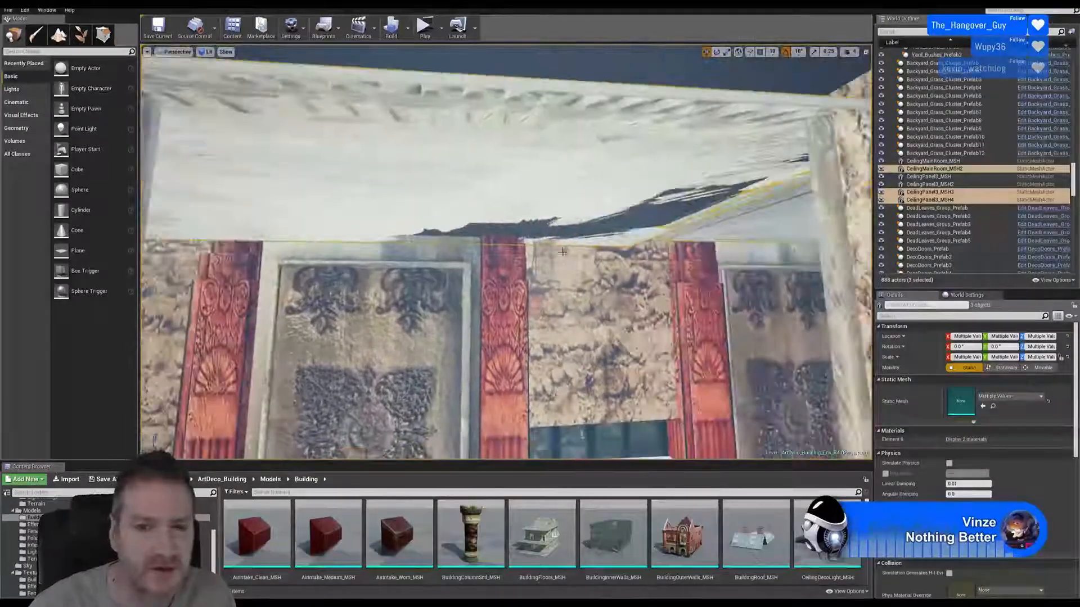
right_click_drag(695, 194, 605, 277)
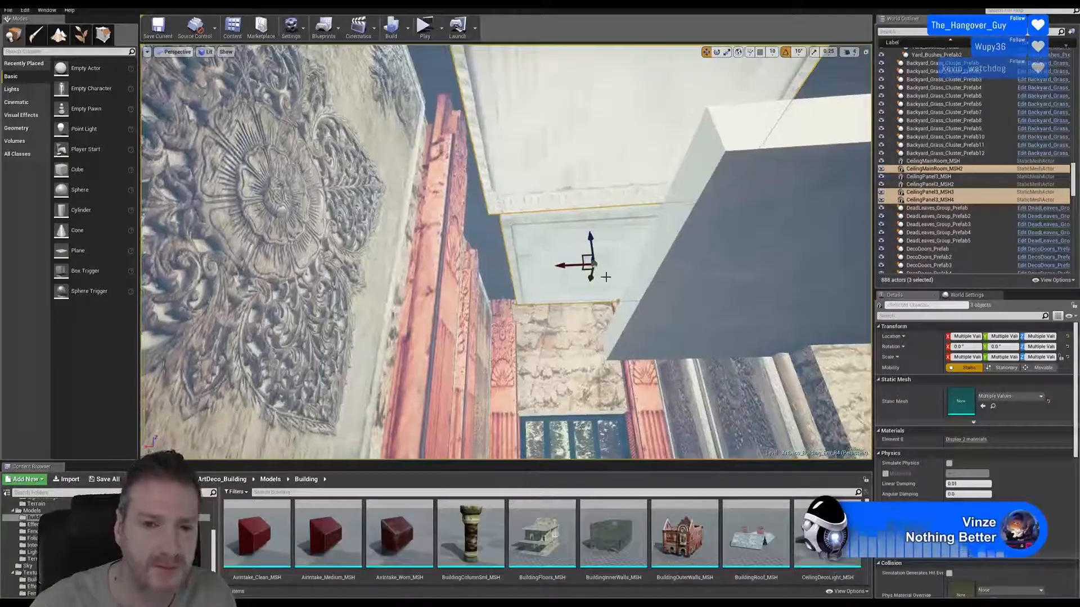
left_click_drag(574, 268, 540, 271)
right_click_drag(680, 327, 714, 283)
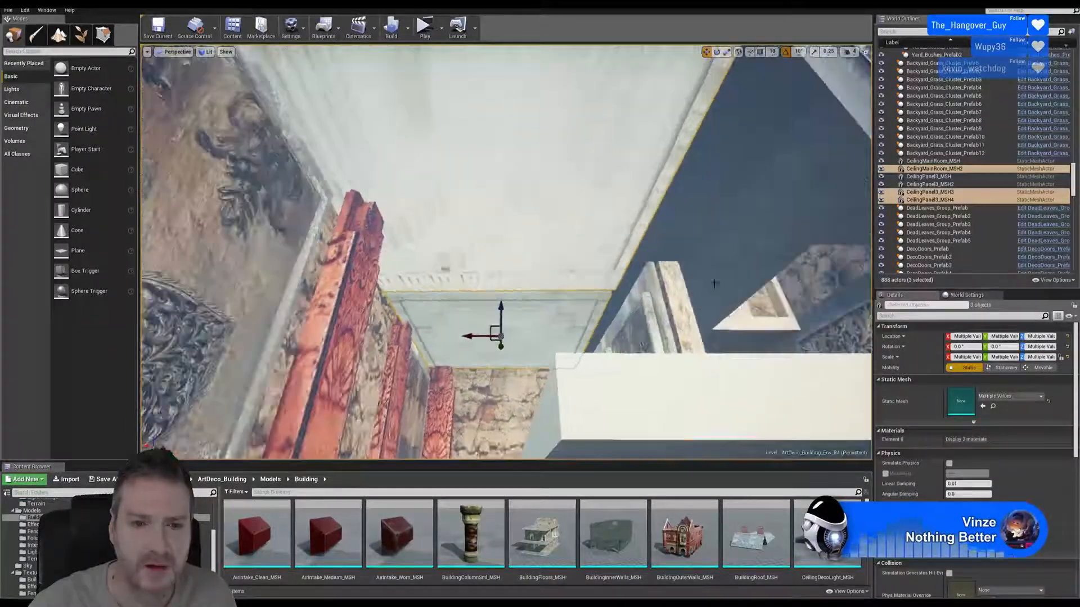
left_click_drag(474, 337, 486, 339)
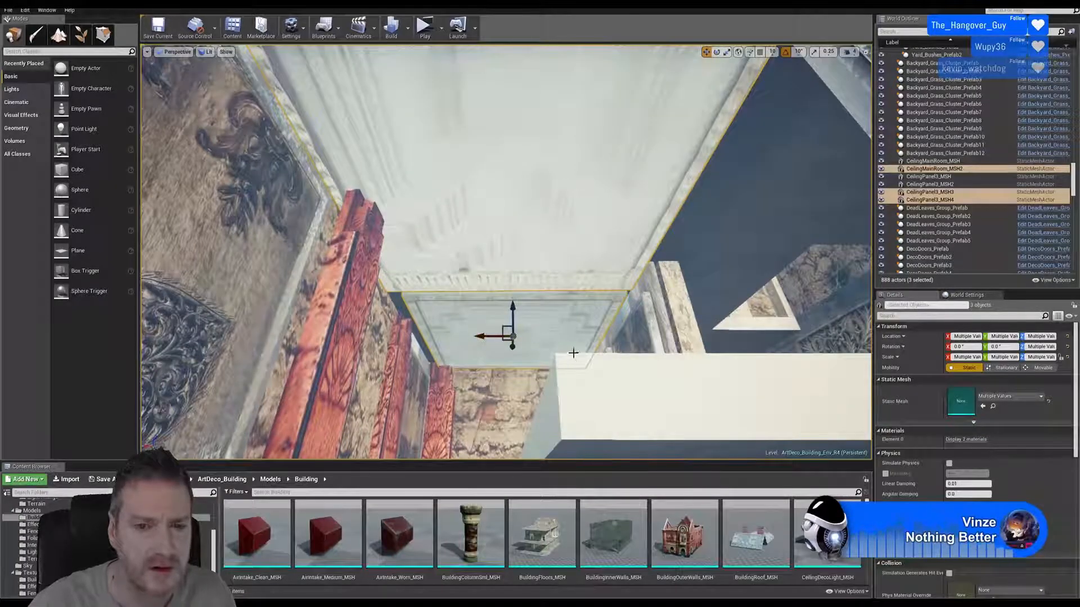
Step: Shift the copied end panel CeilingPanel3_MSH4 to about X 2066 and widen it to an X scale of about 2.89
left_click(533, 343)
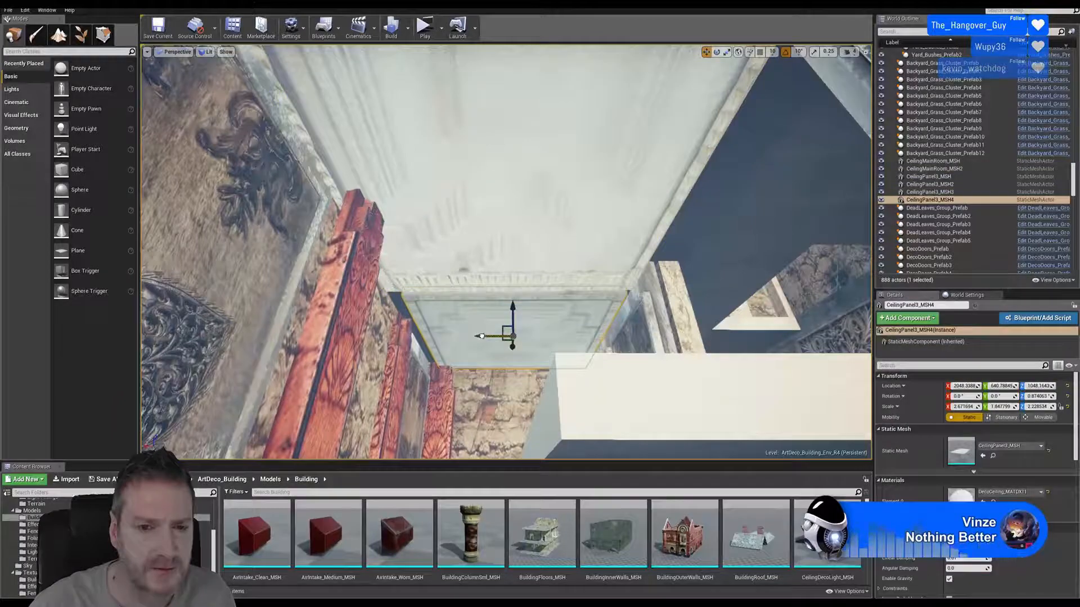
left_click_drag(481, 335, 472, 337)
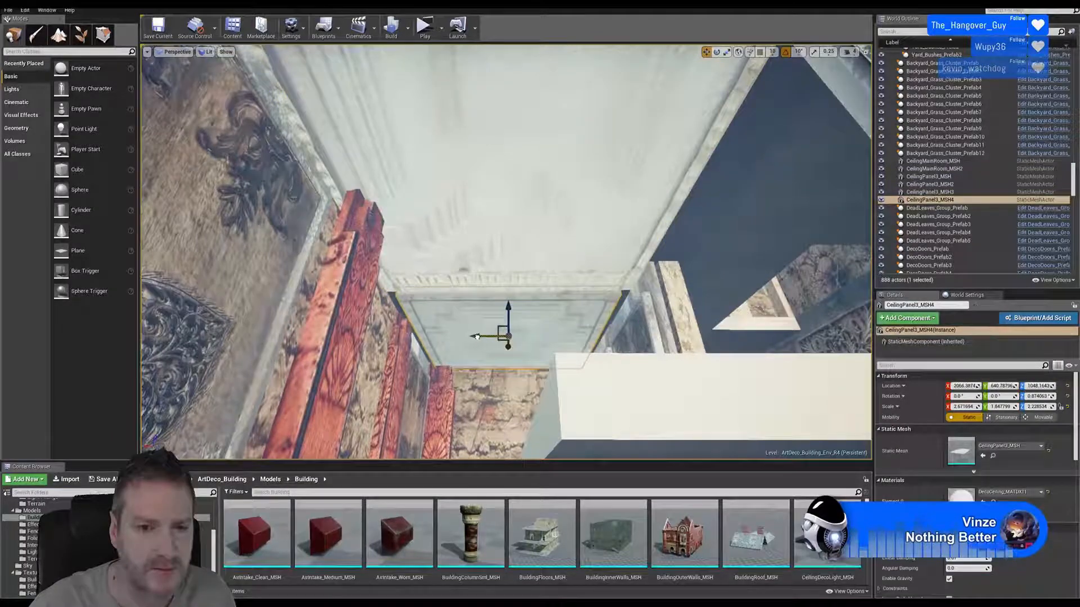
left_click(726, 52)
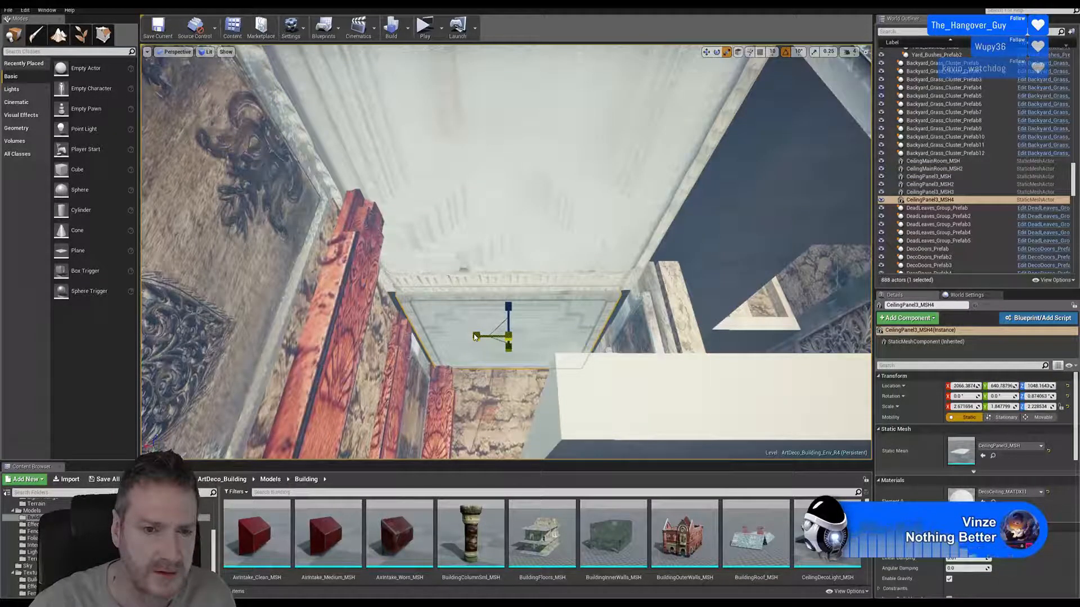
left_click_drag(474, 334, 476, 335)
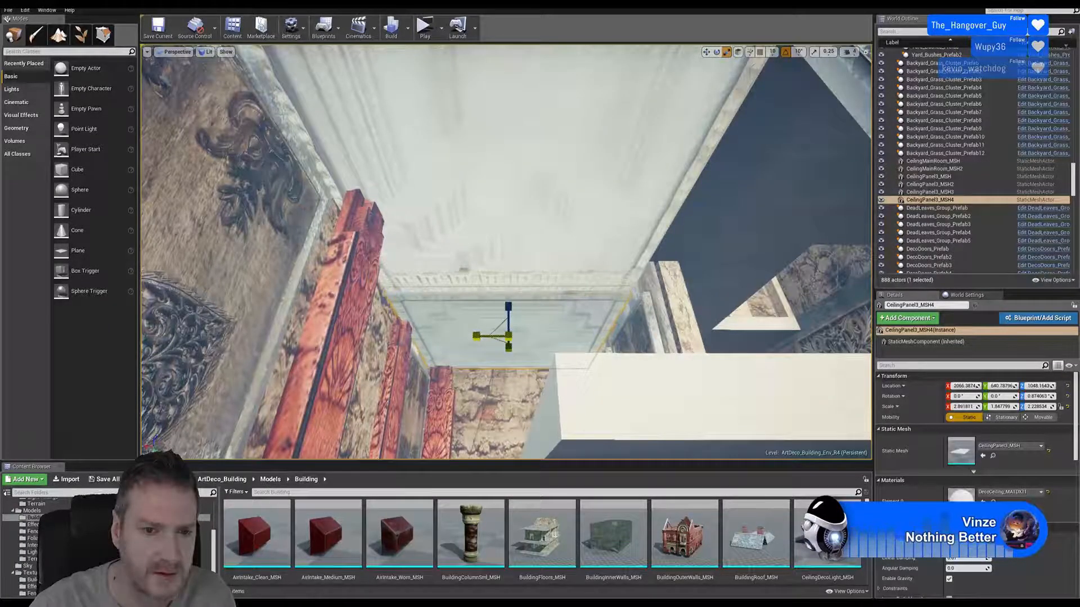
Step: Nudge the other copied end panel, CeilingPanel3_MSH3, towards the stone wall and widen it to an X scale of about 2.76
right_click_drag(540, 313, 567, 263)
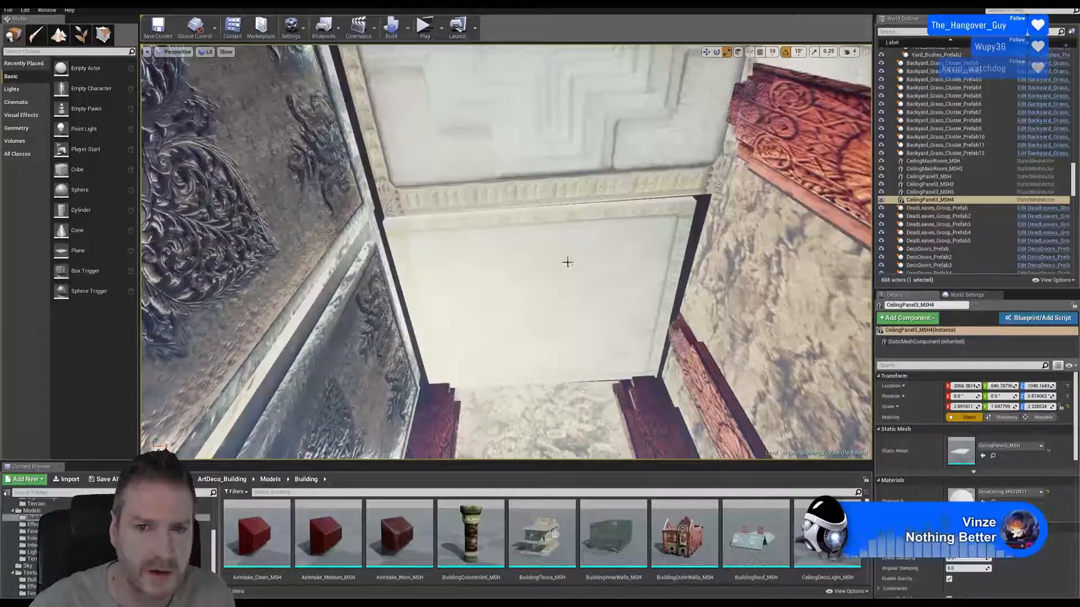
left_click(548, 275)
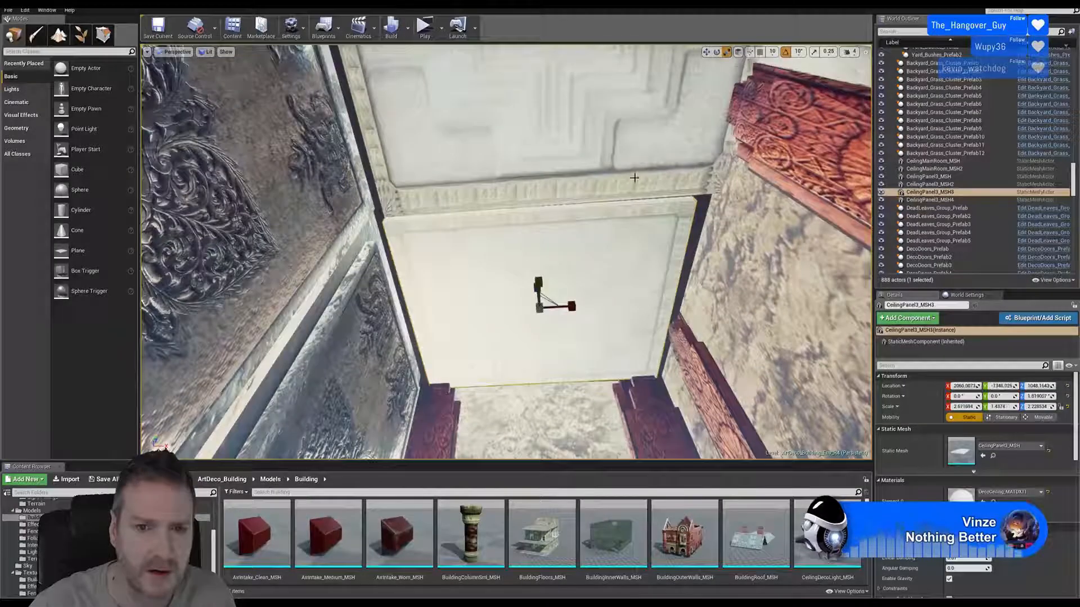
left_click(707, 52)
left_click_drag(570, 306, 571, 306)
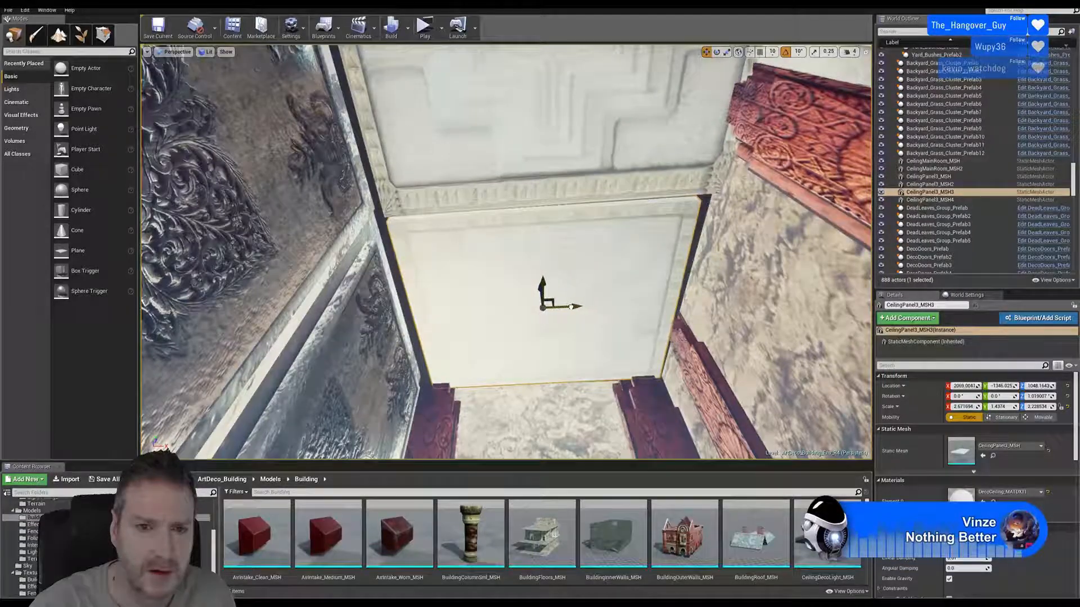
left_click(727, 53)
left_click_drag(575, 307, 579, 307)
Step: Widen the same end ceiling panel to an X scale of about 2.80 and shift it back towards the carved wall panels
right_click_drag(583, 309, 664, 315)
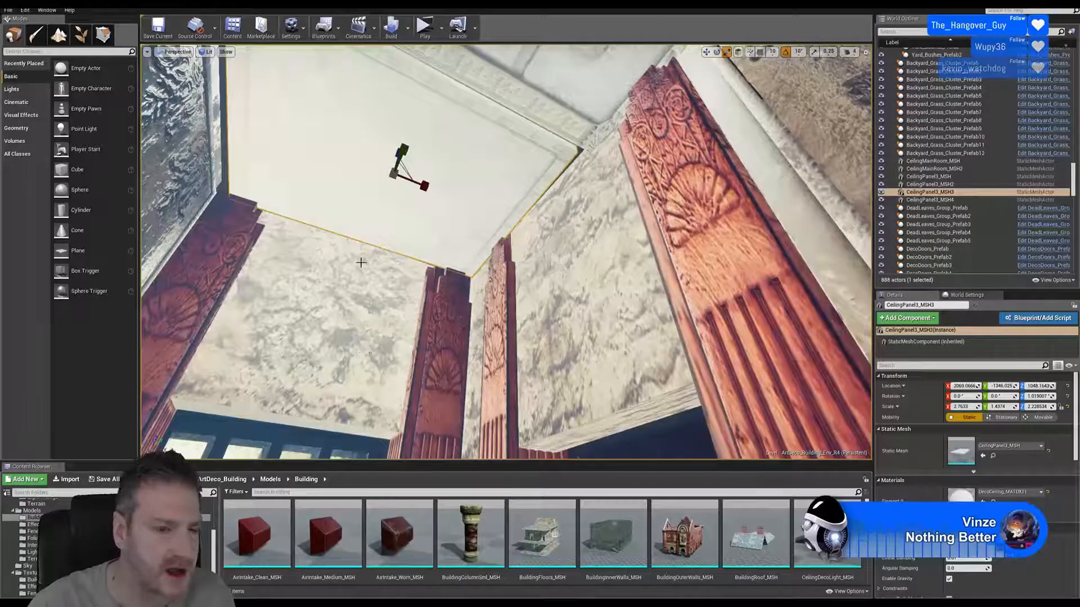
right_click_drag(378, 323, 318, 284)
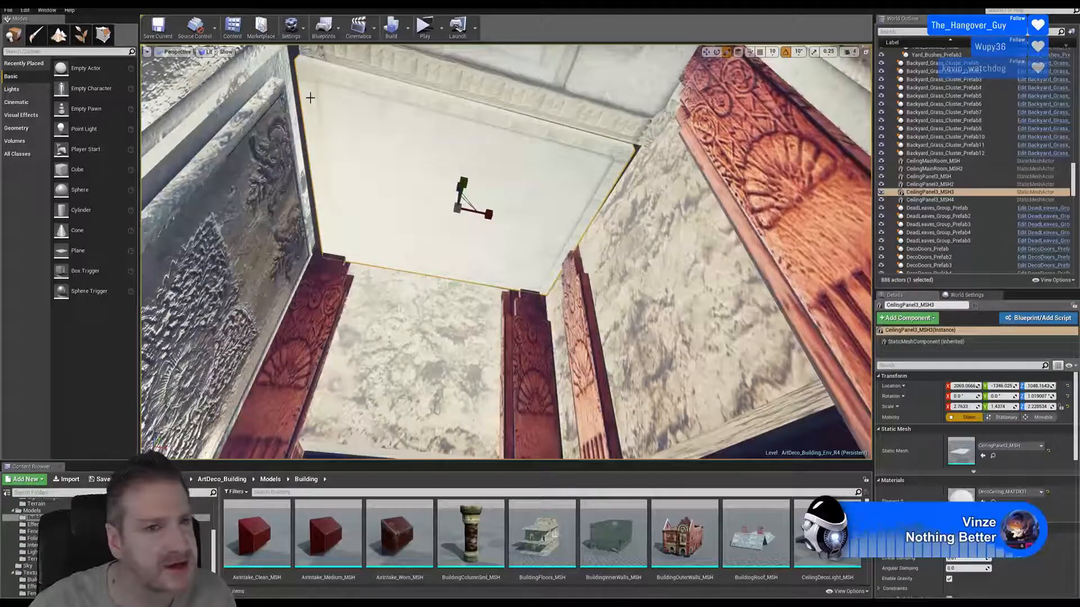
right_click_drag(387, 166, 362, 131)
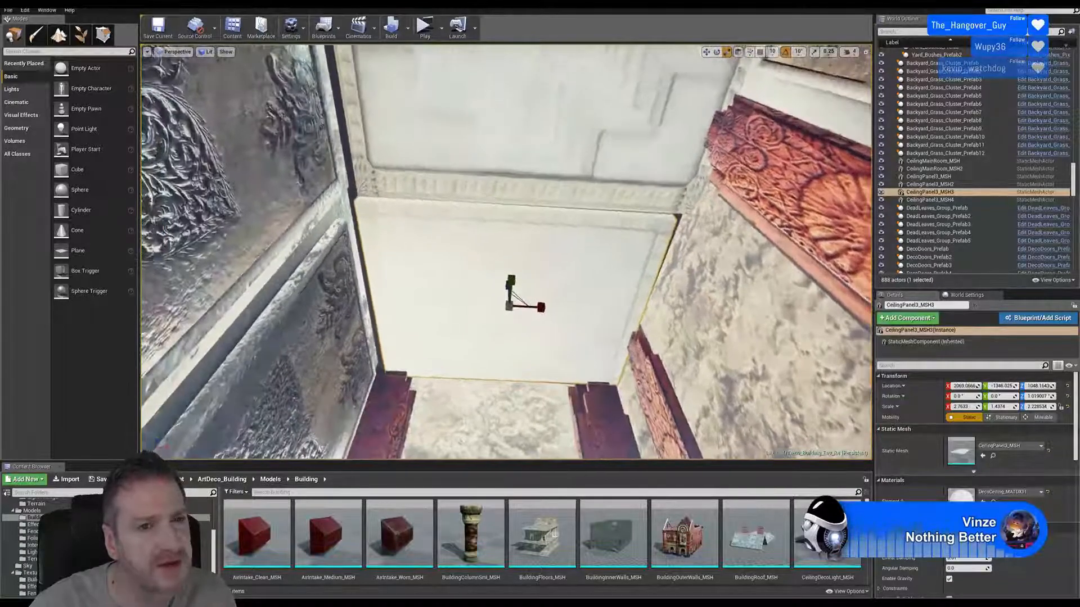
left_click_drag(542, 309, 544, 309)
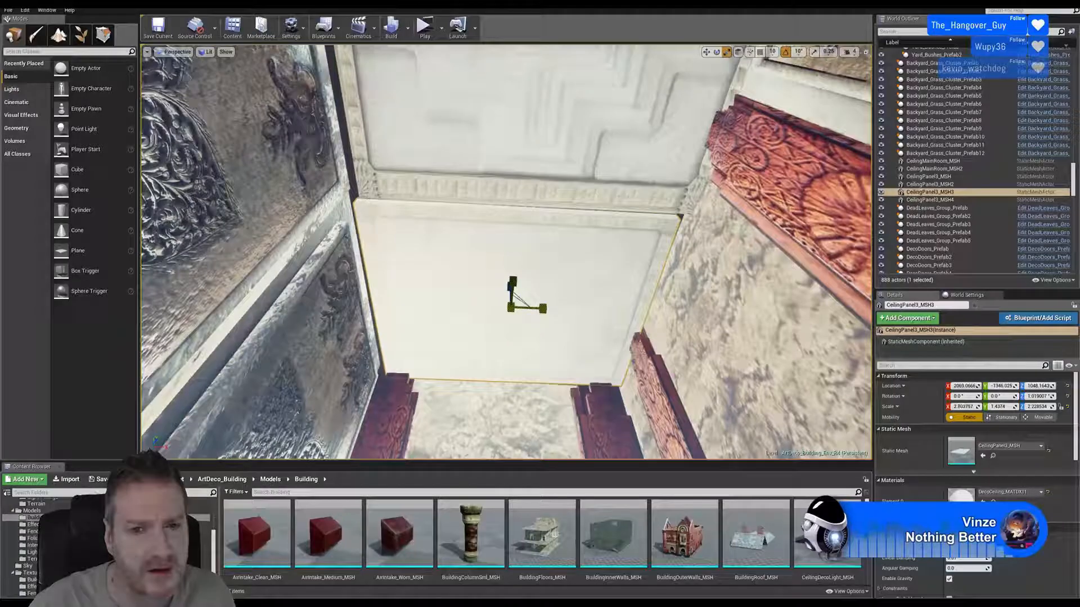
left_click(707, 52)
left_click_drag(549, 309, 539, 309)
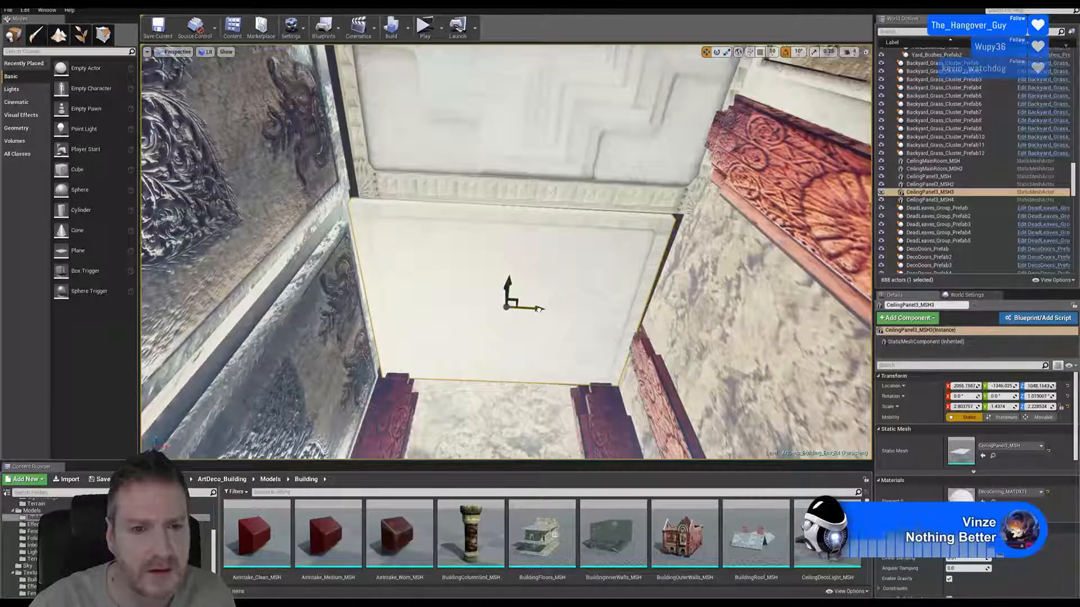
Step: Widen the end ceiling panel to an X scale of about 2.89 and fine-tune its X position between the walls
right_click_drag(424, 343, 417, 304)
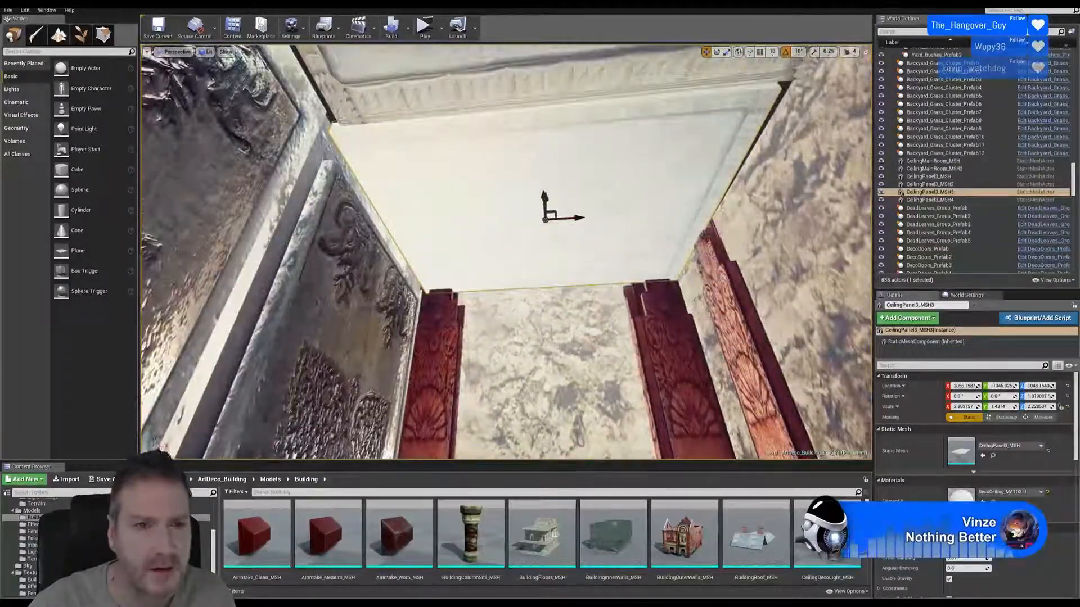
left_click(727, 52)
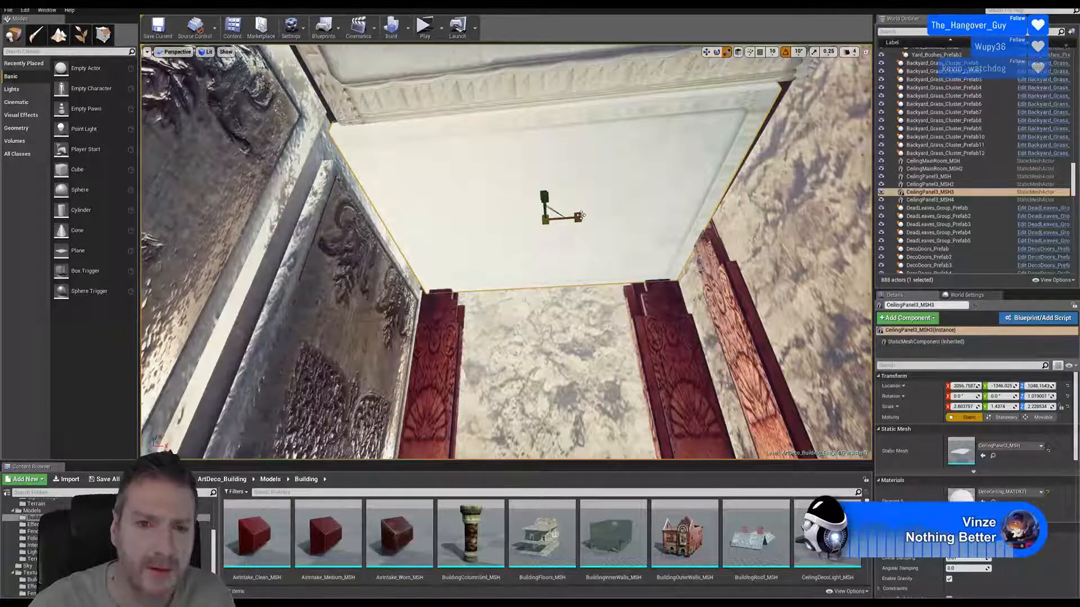
left_click_drag(580, 216, 590, 215)
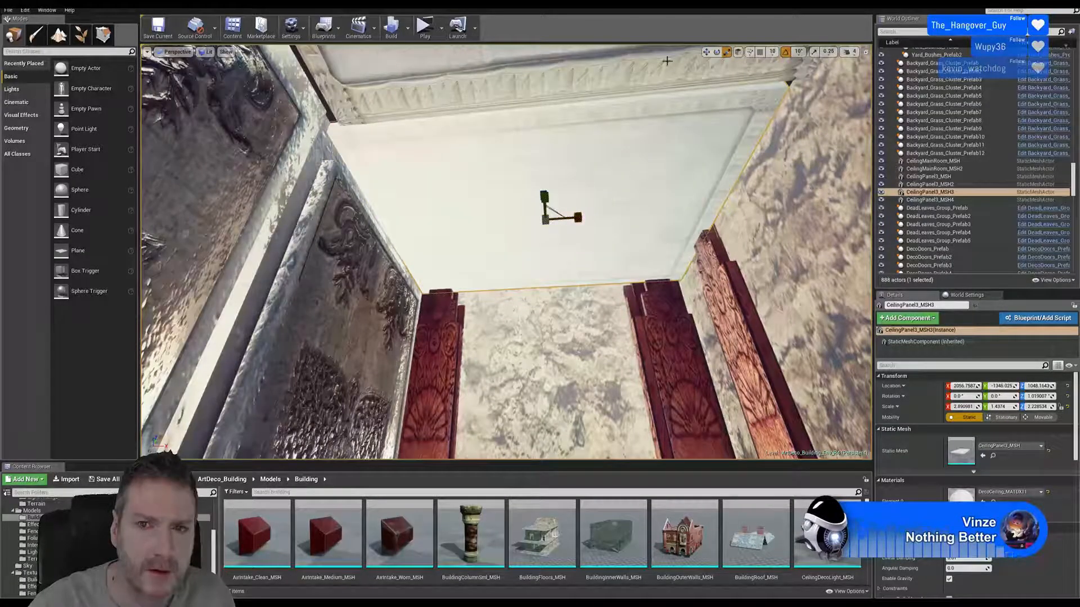
left_click(706, 52)
left_click_drag(578, 216, 578, 218)
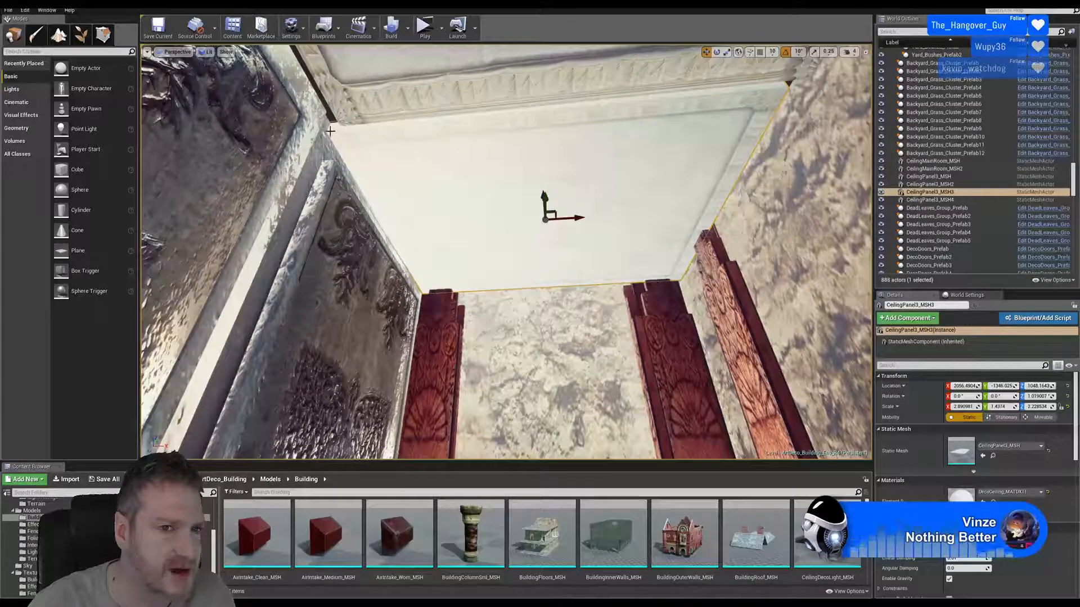
Step: Widen the end ceiling panel CeilingPanel3_MSH4 to an X scale of about 2.95 and shift it to about X 2064, Y 599
right_click_drag(332, 139, 425, 244)
left_click(501, 234)
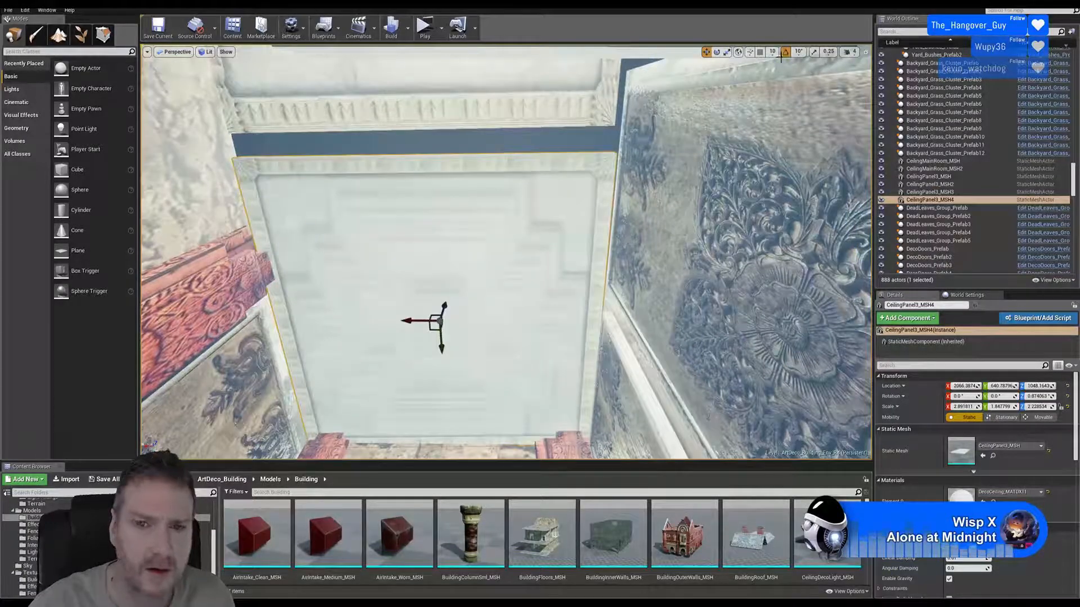
left_click(727, 52)
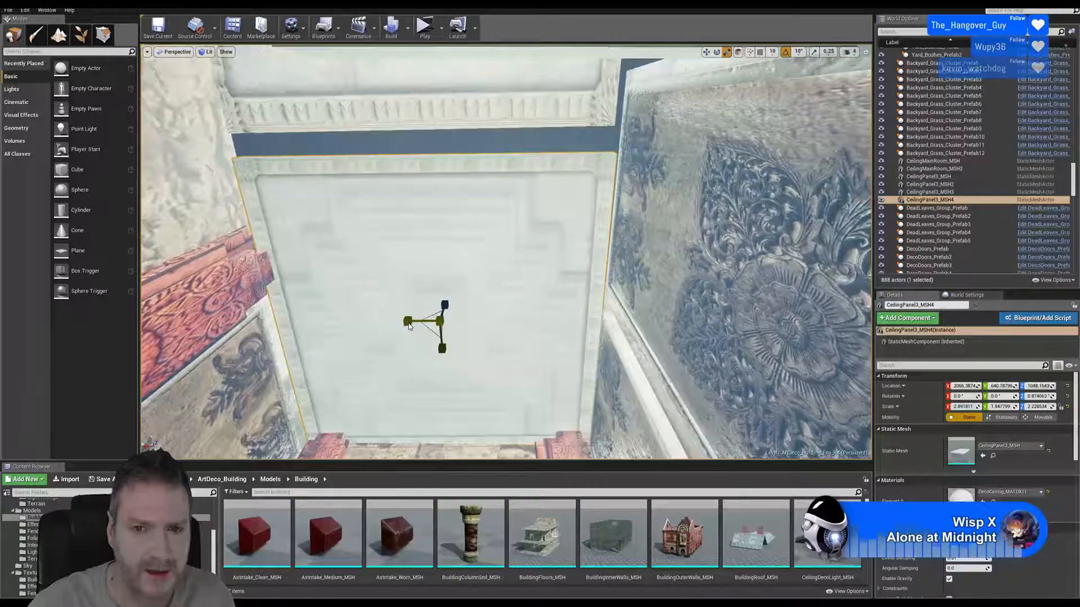
left_click_drag(409, 326, 406, 327)
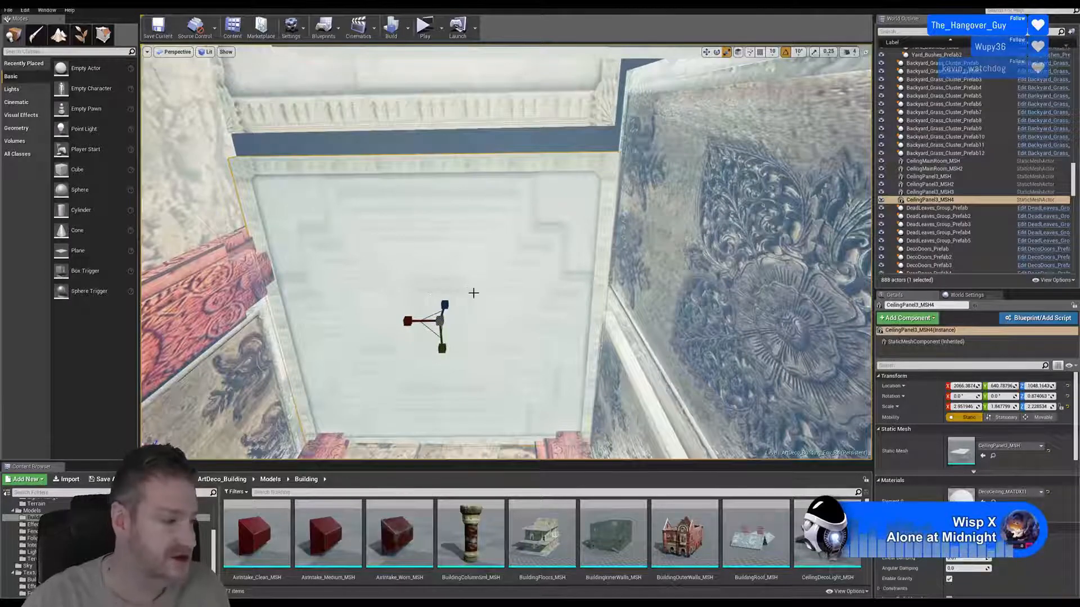
left_click(706, 52)
left_click_drag(408, 320, 410, 321)
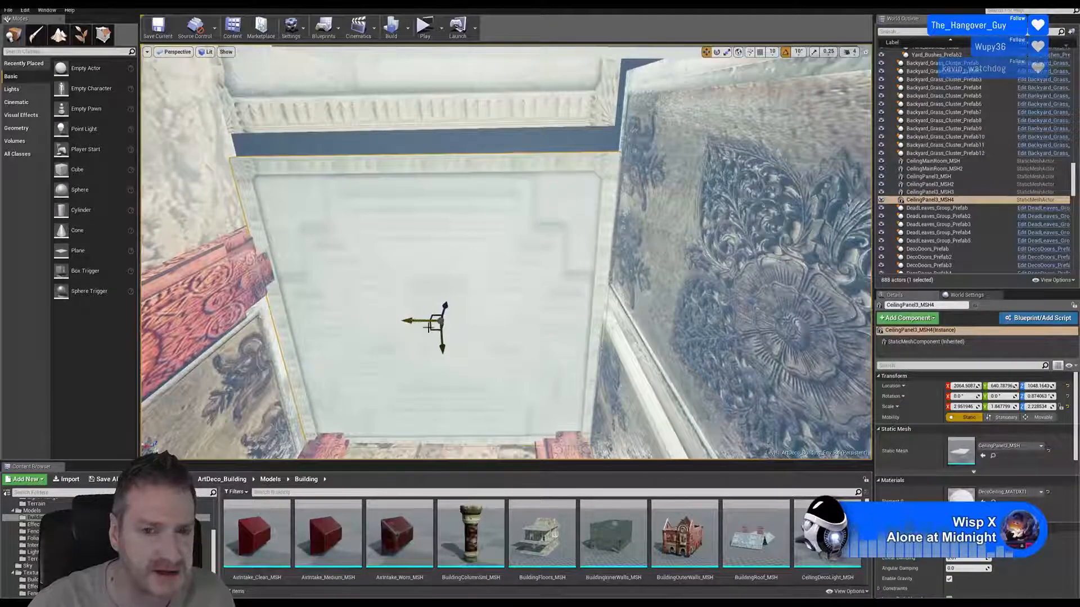
right_click_drag(644, 269, 626, 297)
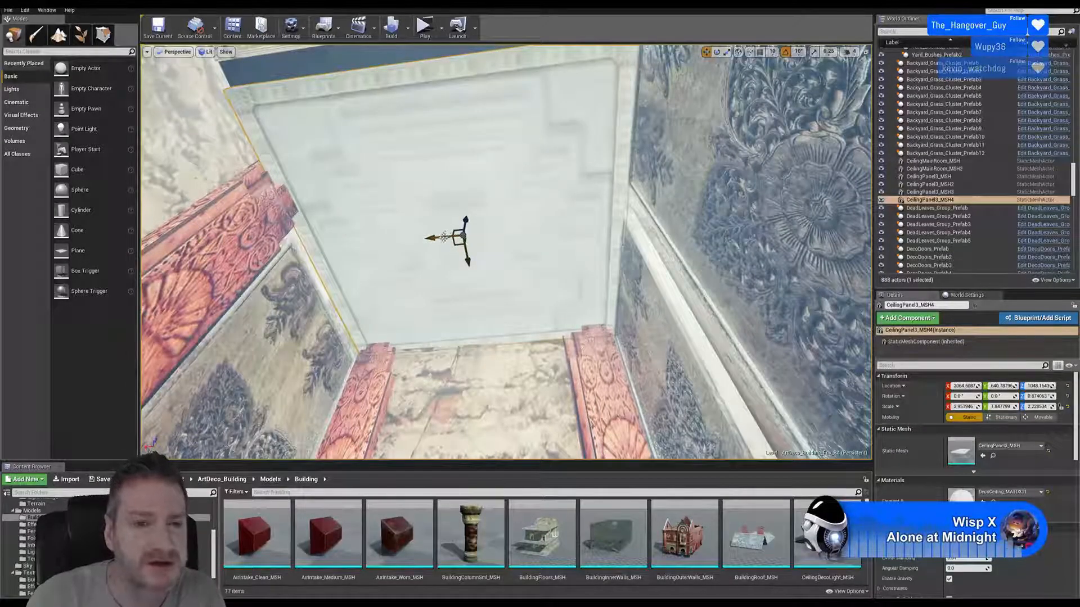
left_click_drag(442, 237, 469, 242)
Step: Duplicate the wooden separator beam WoodDecoSep_MSH2 that spans the wooden pillars under the ceiling beside the iron gate
mouse_move(618, 302)
right_mouse_down()
mouse_move(604, 241)
mouse_move(617, 296)
mouse_move(602, 290)
mouse_move(602, 244)
mouse_move(622, 239)
mouse_move(611, 230)
mouse_move(606, 304)
mouse_move(615, 297)
right_mouse_up()
key("d")
key("a")
key("s")
key("e")
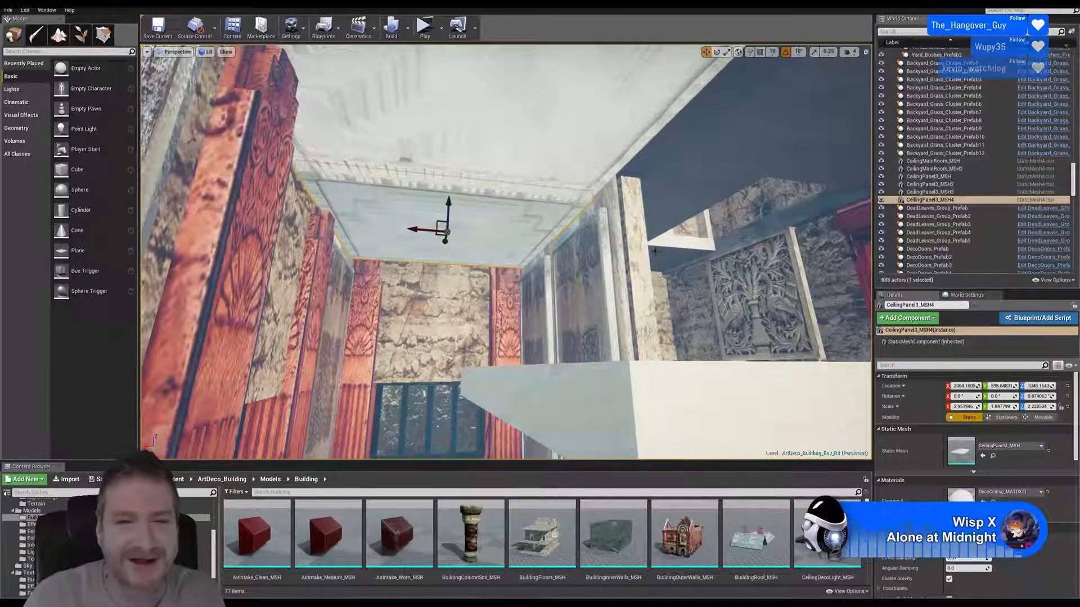
mouse_move(654, 251)
right_mouse_down()
mouse_move(607, 247)
mouse_move(616, 225)
mouse_move(652, 253)
right_mouse_up()
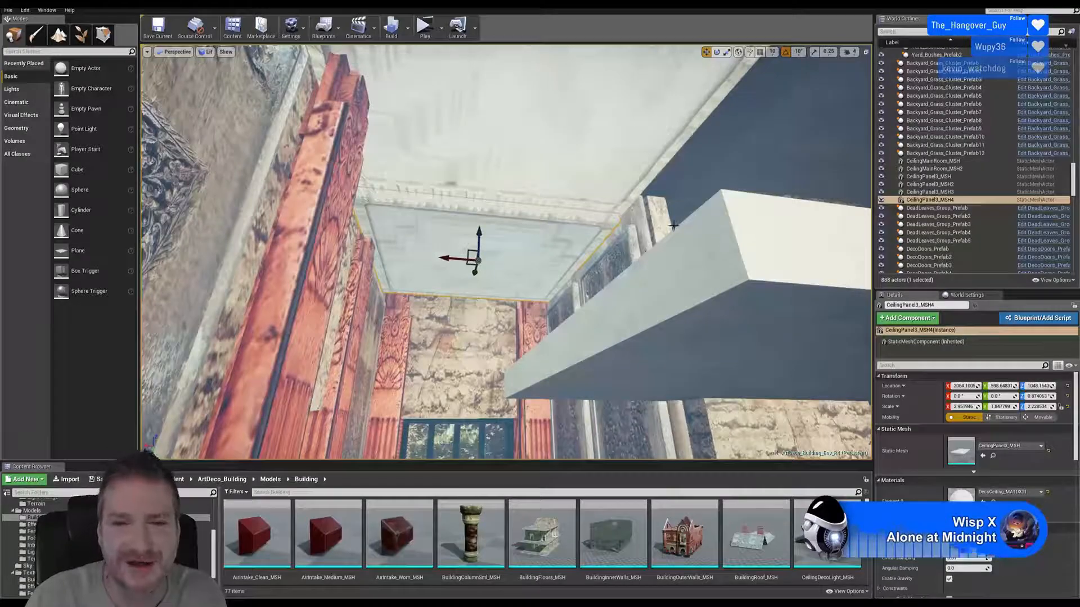
mouse_move(676, 226)
right_mouse_down()
mouse_move(709, 247)
mouse_move(643, 229)
mouse_move(683, 221)
mouse_move(698, 236)
mouse_move(709, 225)
mouse_move(689, 228)
right_mouse_up()
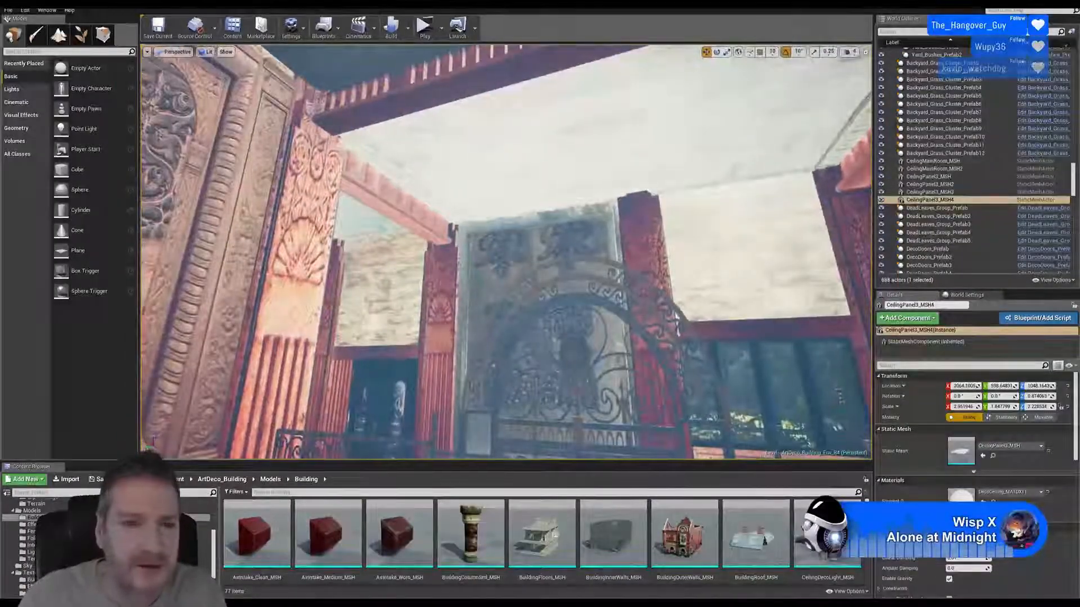
left_click(393, 203)
right_click(407, 212)
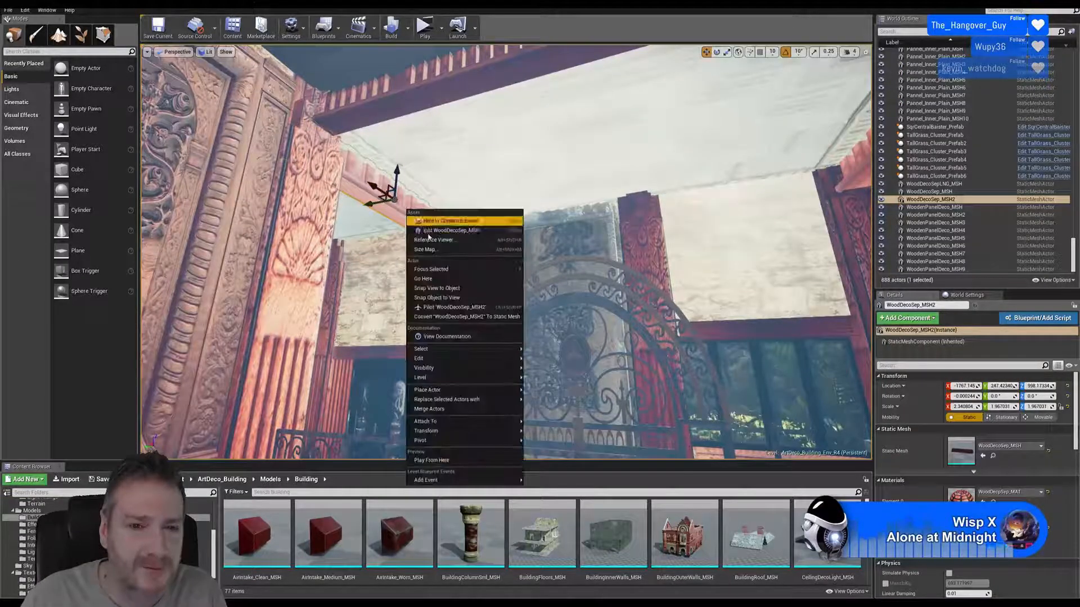
mouse_move(442, 359)
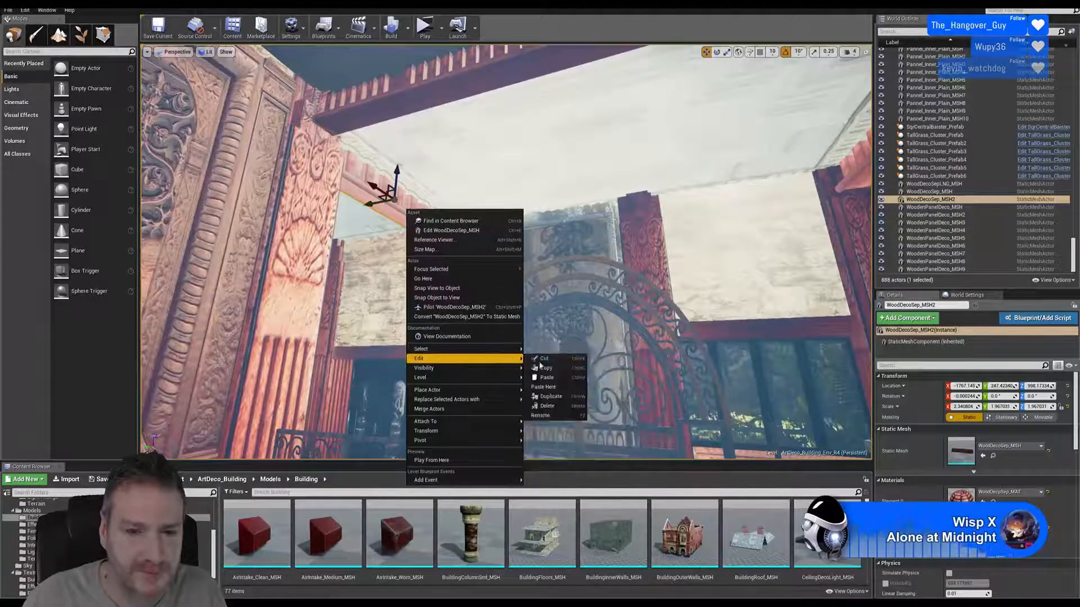
left_click(557, 390)
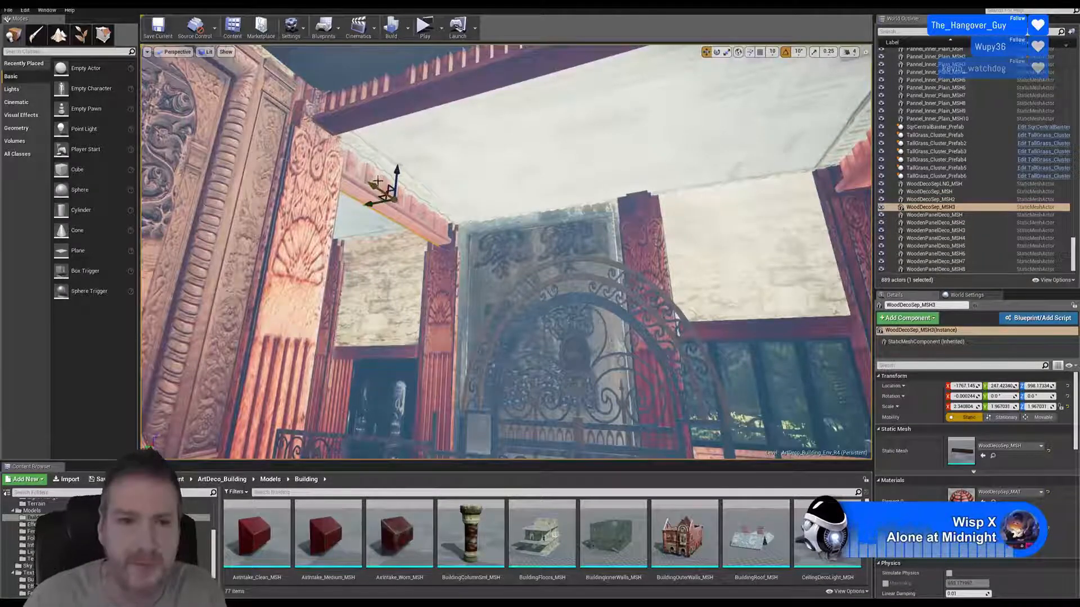
Step: Move the copied separator beam along X to about 2096, under the ceiling panels at the opposite side of the building
left_click_drag(374, 185, 135, 34)
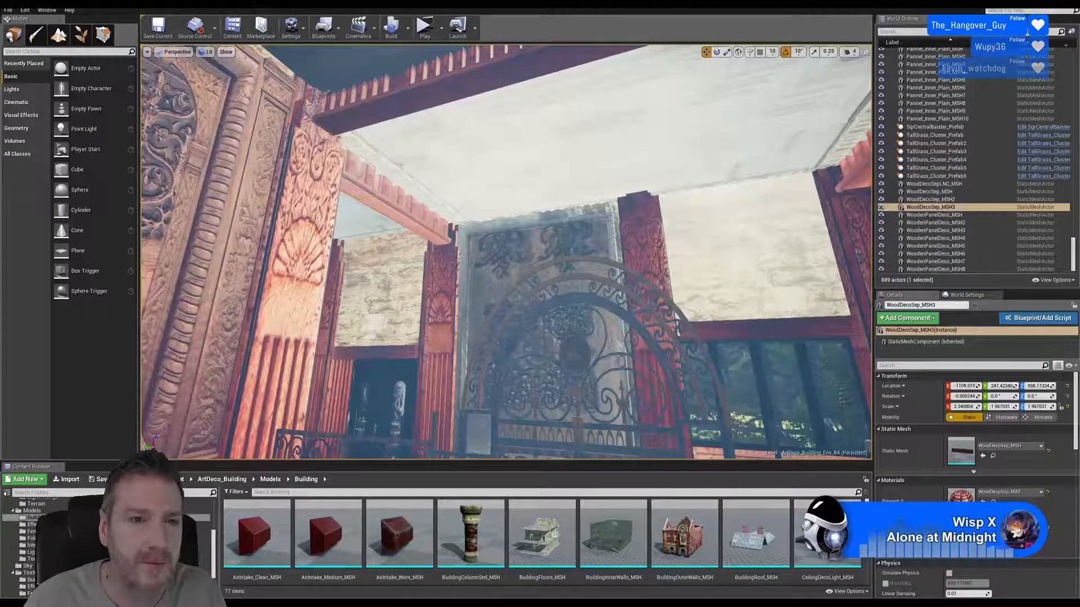
right_click_drag(441, 125, 644, 97)
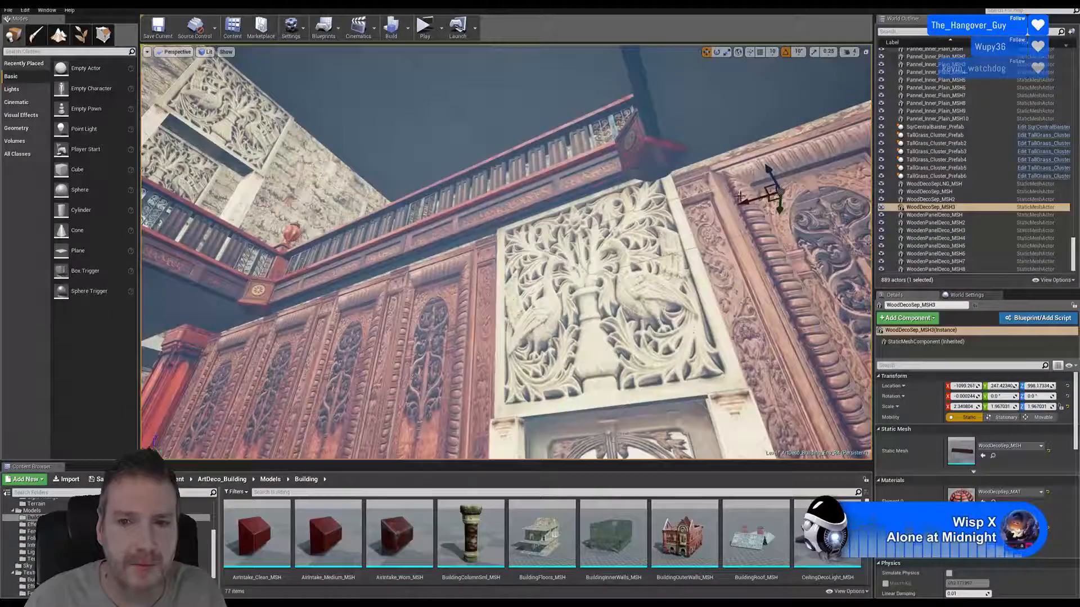
left_click_drag(749, 203, 188, 323)
right_click_drag(375, 304, 618, 239)
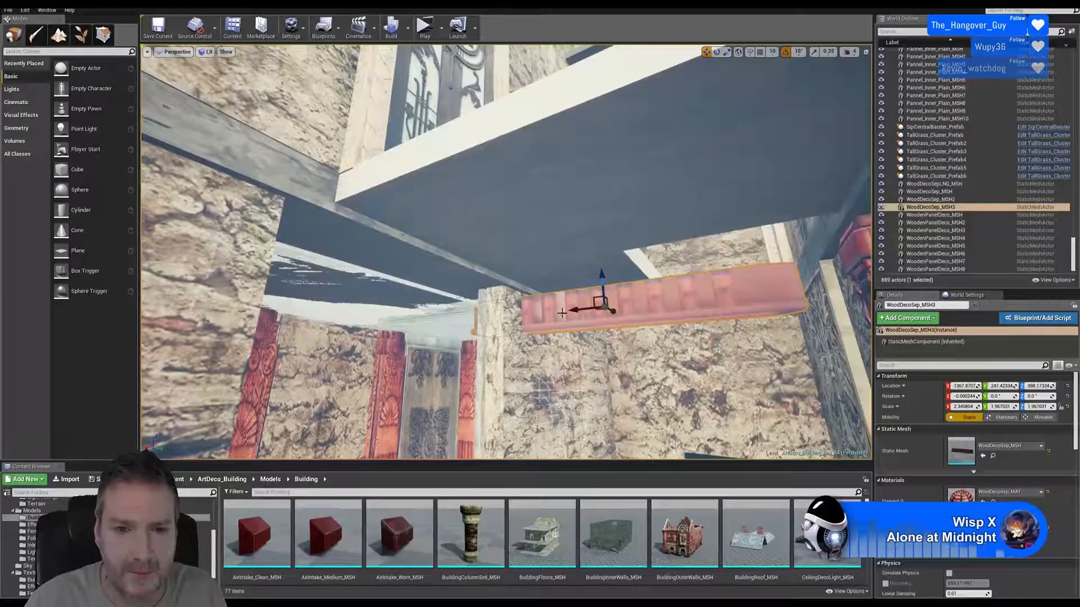
left_click_drag(577, 309, 388, 328)
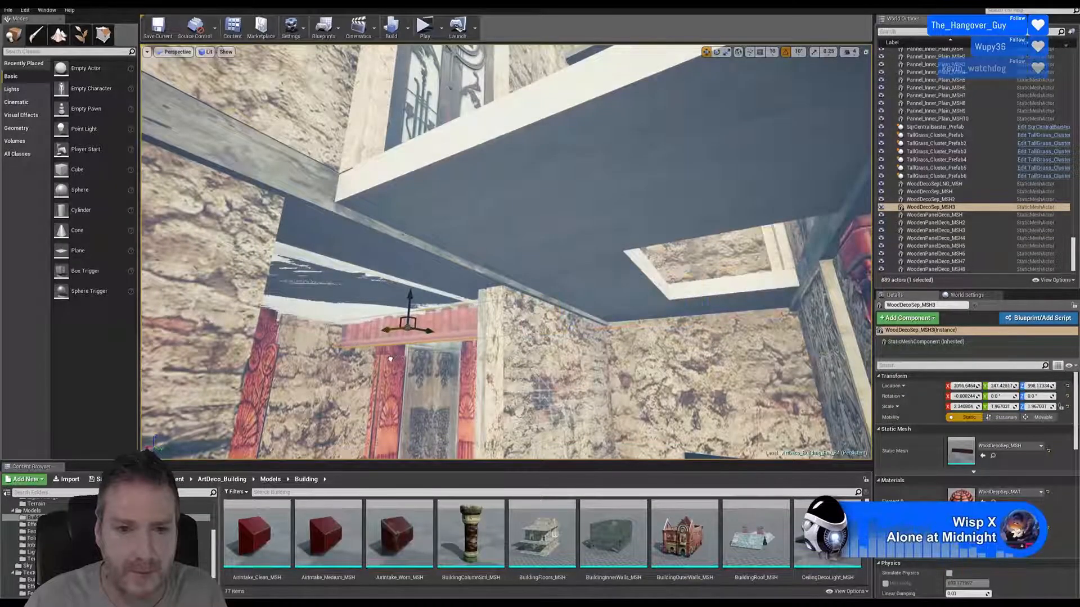
right_click_drag(388, 328, 529, 293)
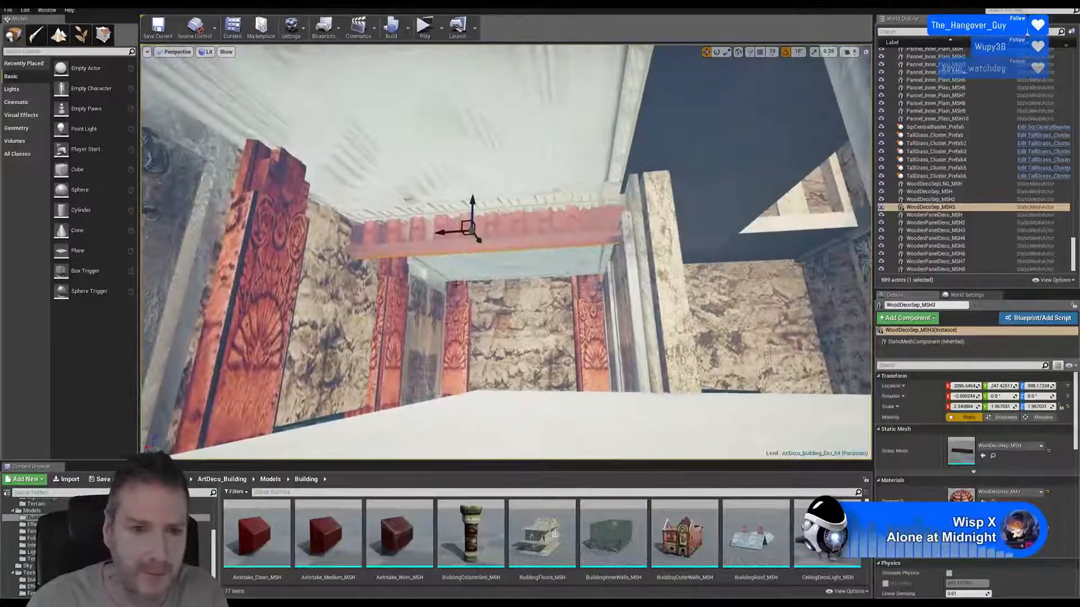
Step: Fine-tune the copied beam to about X 2074 and lengthen it to an X scale of about 2.64 to span the corridor
left_click_drag(449, 232, 431, 233)
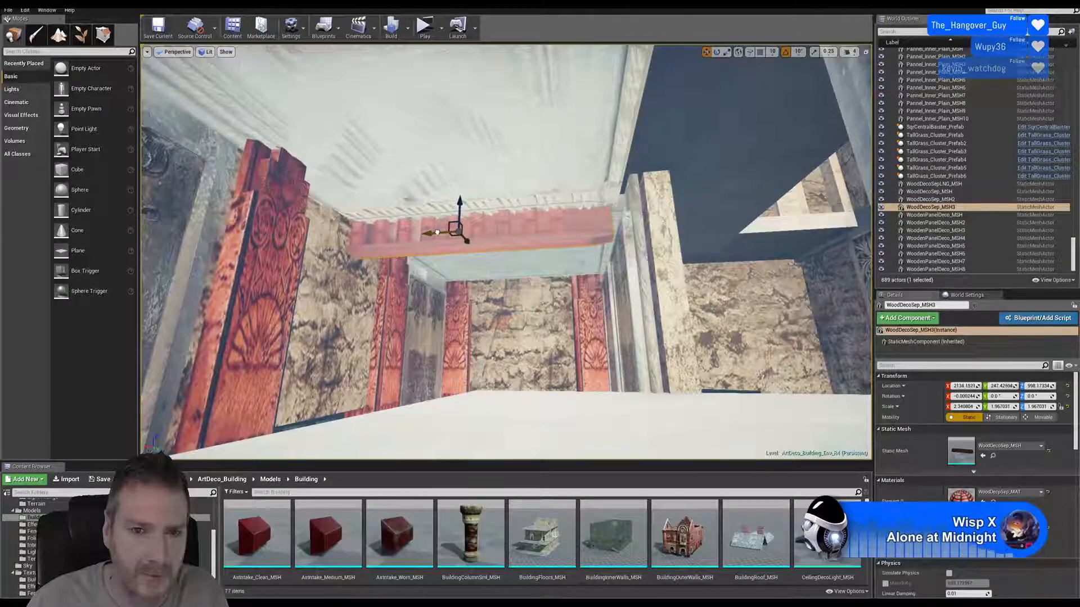
left_click_drag(441, 231, 459, 230)
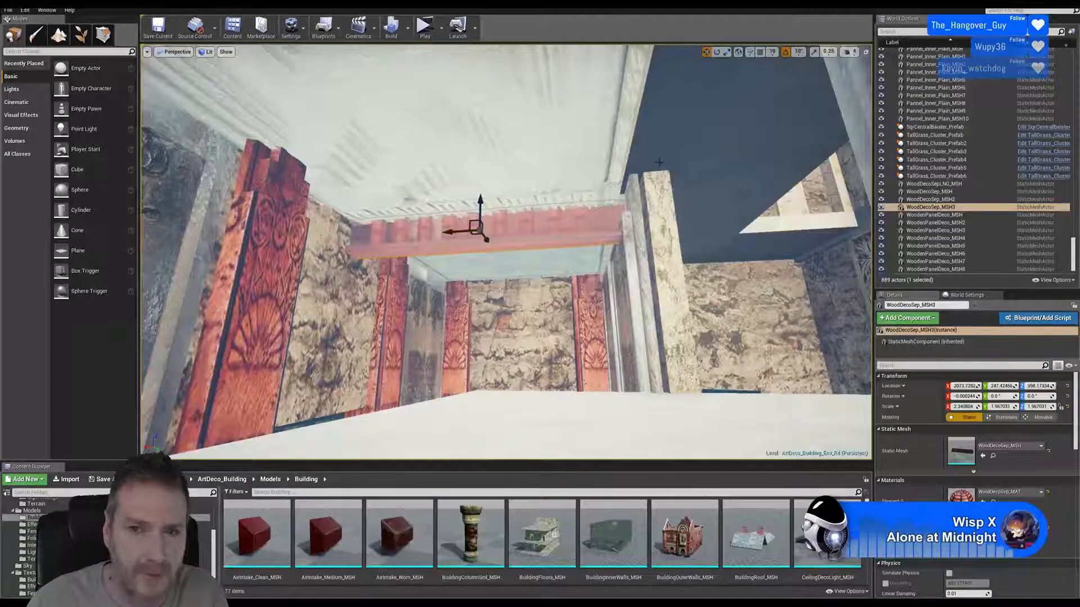
left_click(728, 53)
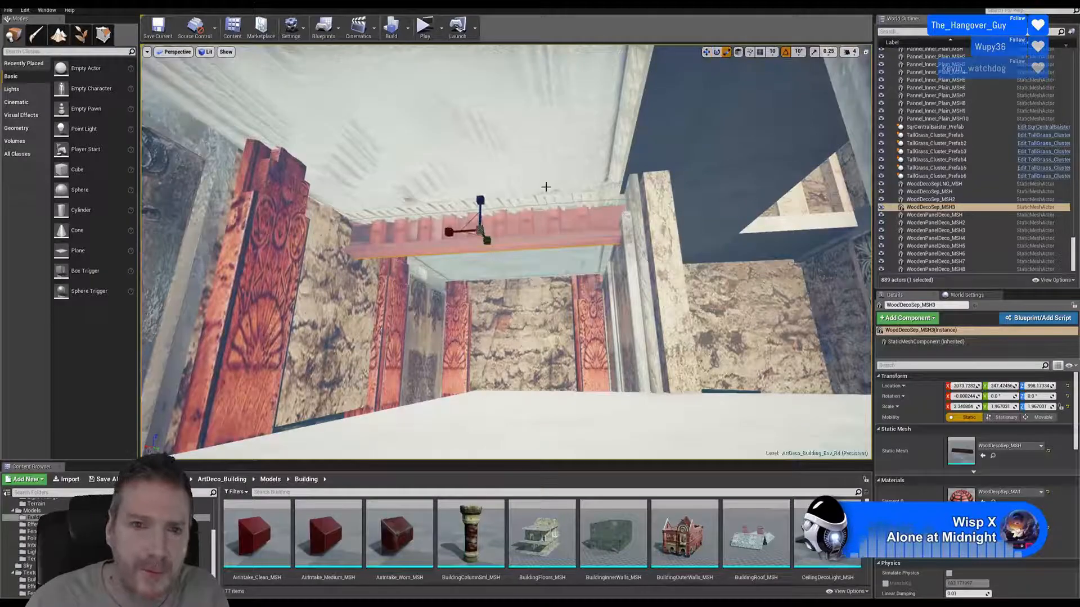
left_click_drag(449, 232, 444, 232)
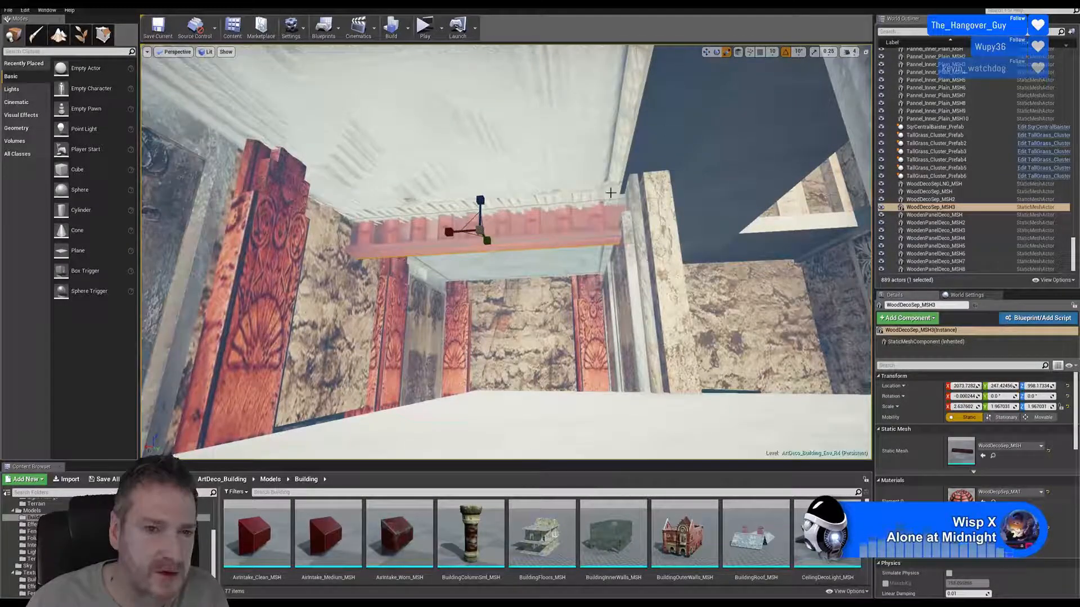
left_click(707, 51)
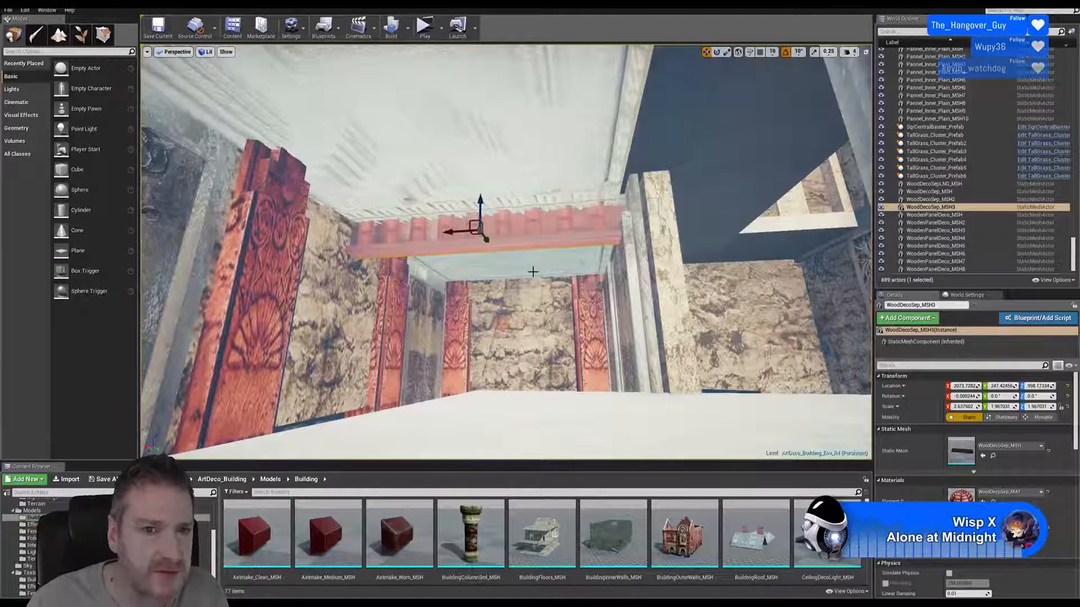
Step: Shift the copied beam along Y to about 217, over the seam between the two ceiling panels
right_click_drag(707, 68, 490, 200)
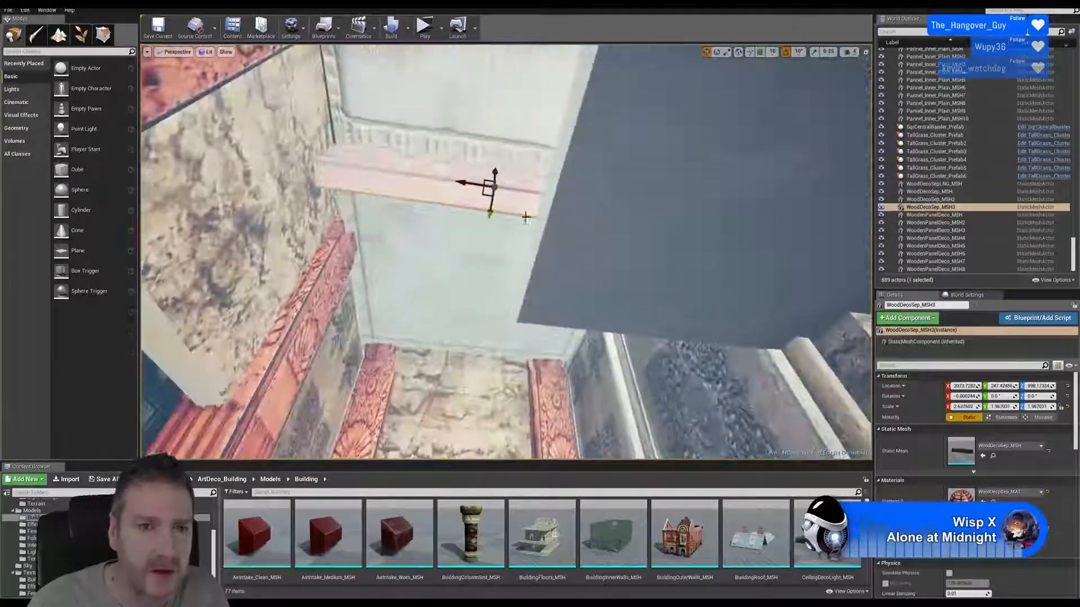
left_click_drag(490, 209, 520, 206)
right_click_drag(557, 246, 557, 276)
right_click_drag(391, 427, 394, 410)
mouse_move(492, 219)
right_mouse_down()
mouse_move(491, 209)
mouse_move(492, 219)
right_mouse_up()
left_click_drag(492, 219, 495, 221)
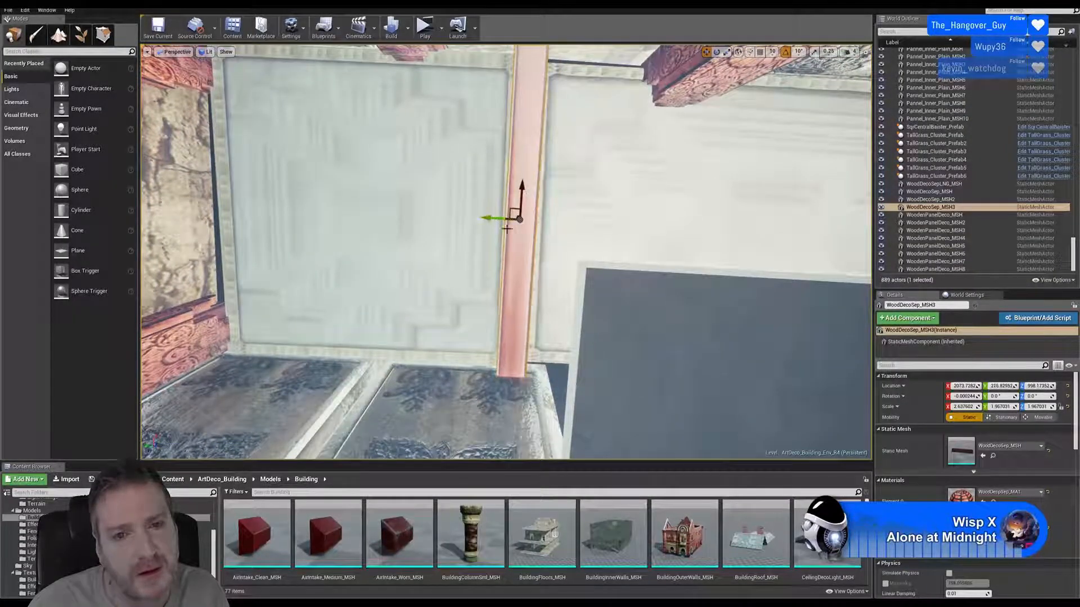
right_click_drag(507, 228, 509, 211)
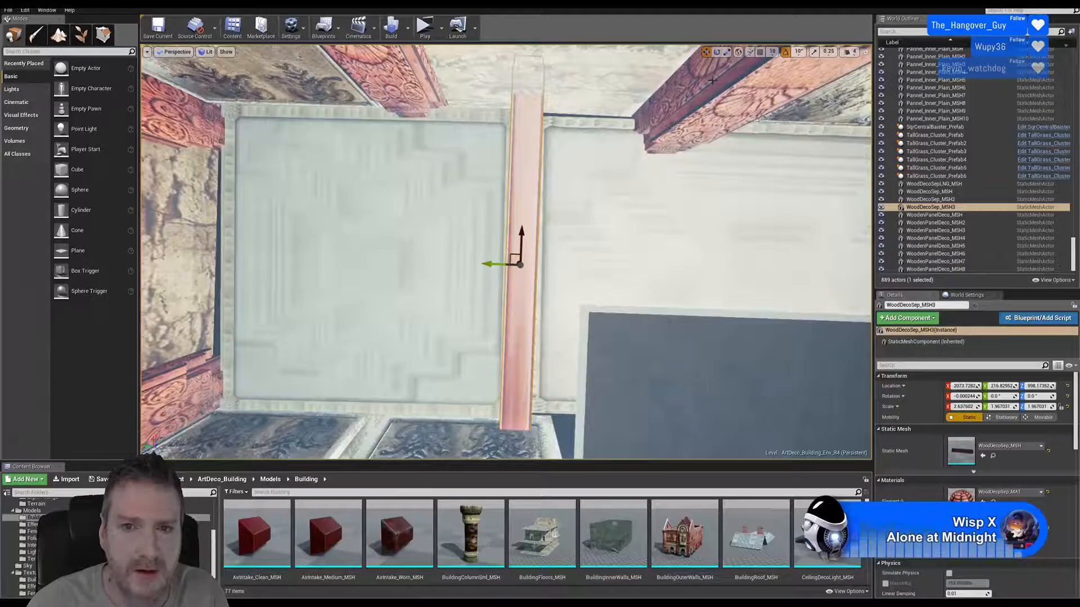
Step: Rotate the copied beam about Z to roughly 0.71 degrees and nudge it to about Y 213 to align with the panel seam
left_click(716, 52)
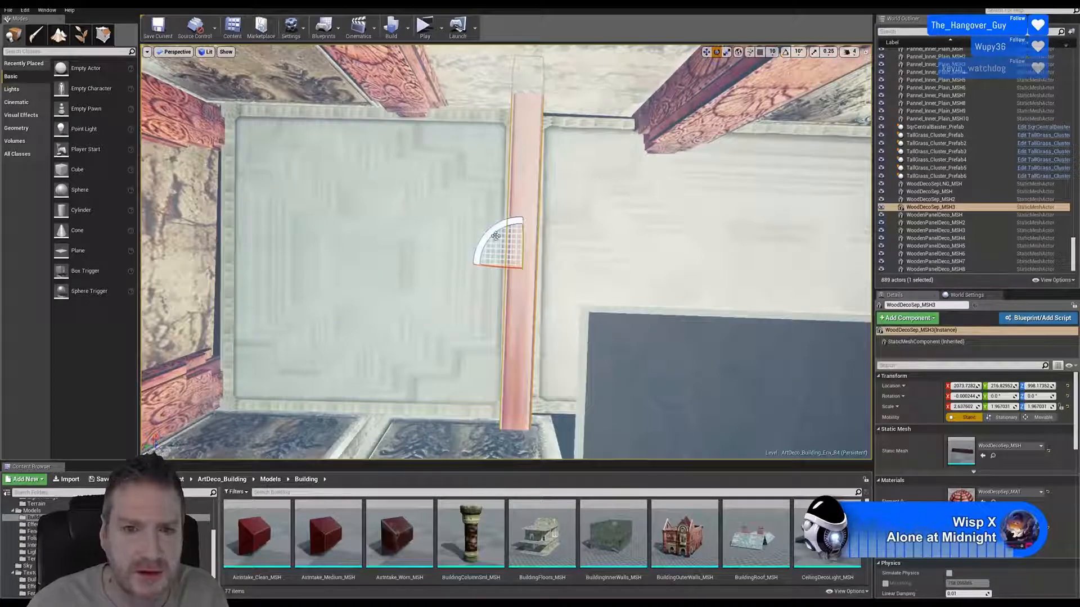
left_click_drag(498, 238, 500, 240)
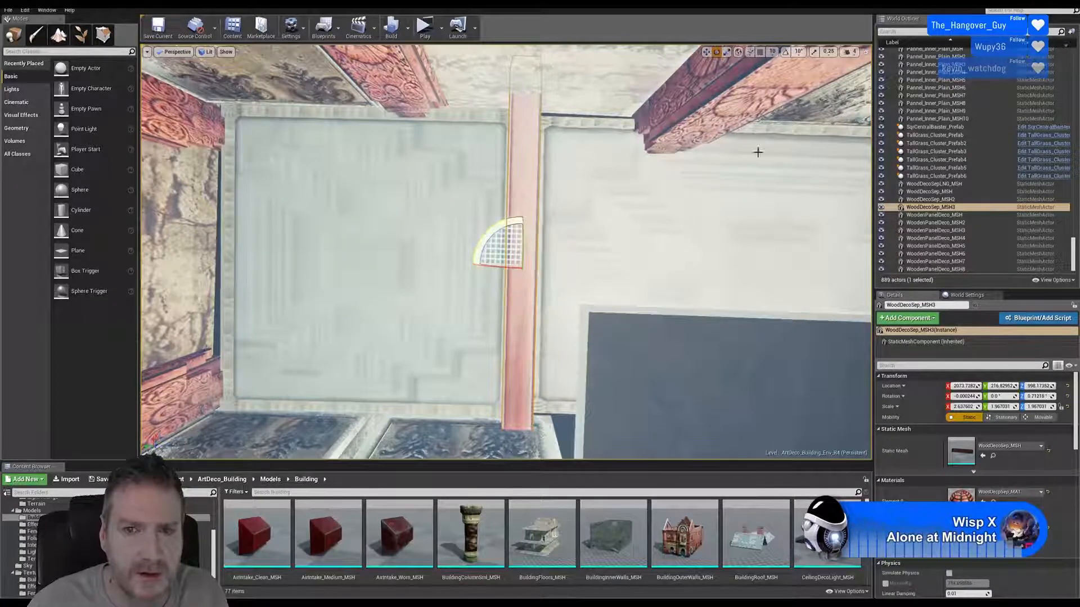
left_click(706, 52)
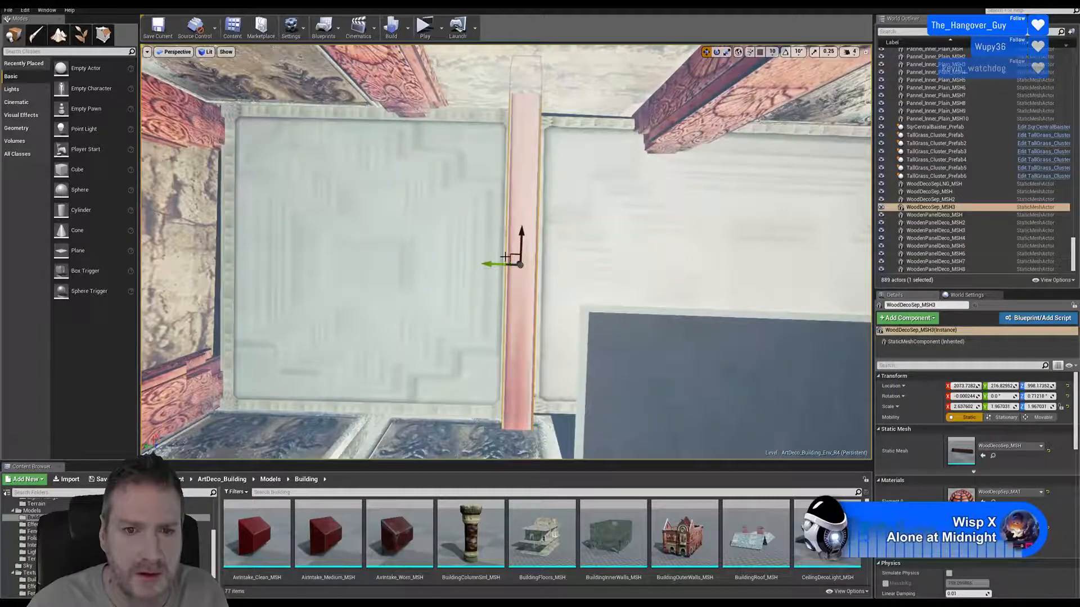
left_click_drag(498, 263, 500, 265)
Step: Stretch CeilingPanel3_MSH4 to a Y scale of about 1.92 and shift it to about Y 603 to close the gap beside the beam
right_click_drag(518, 274, 599, 252)
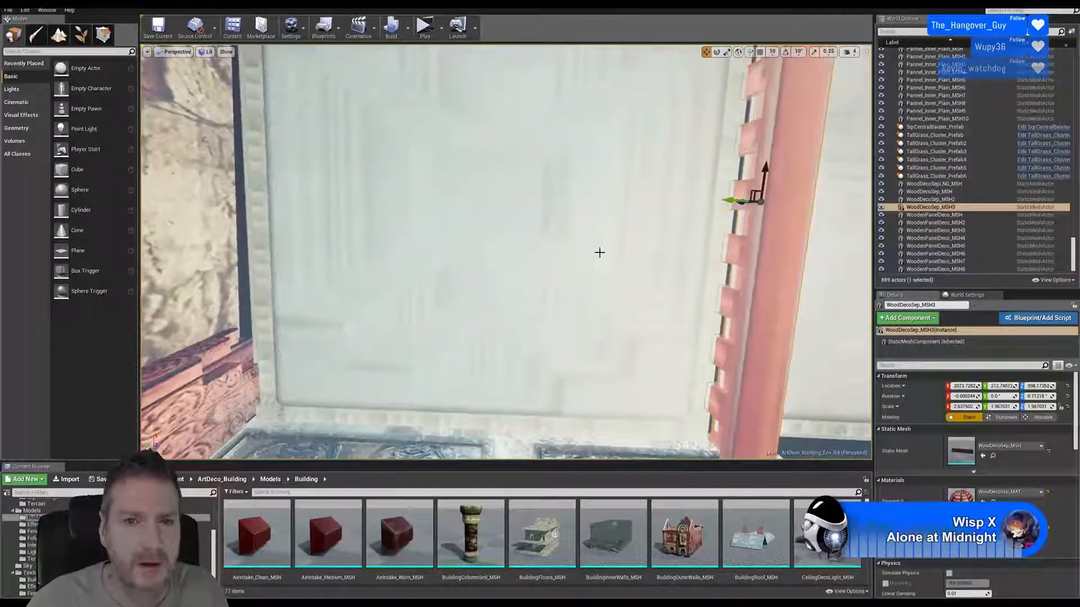
left_click(583, 217)
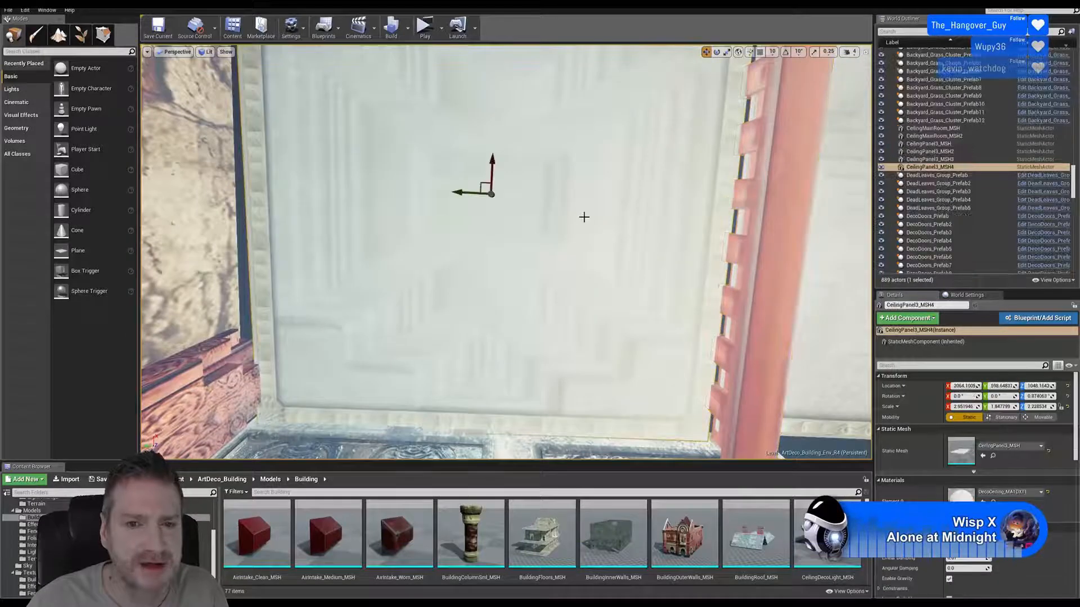
left_click(726, 53)
left_click_drag(457, 194, 445, 194)
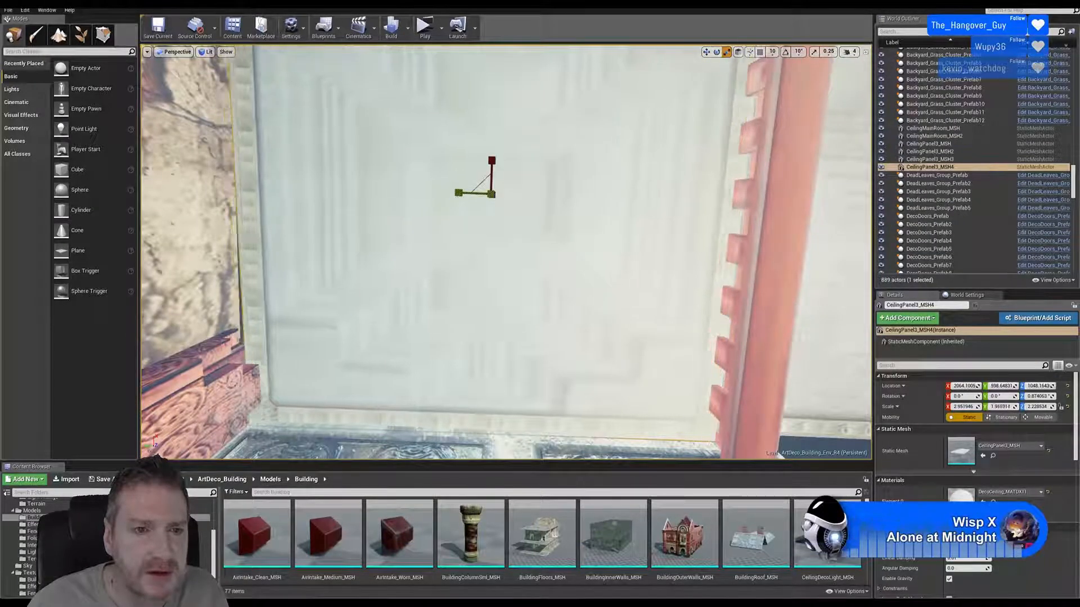
left_click(706, 53)
left_click_drag(464, 193, 462, 195)
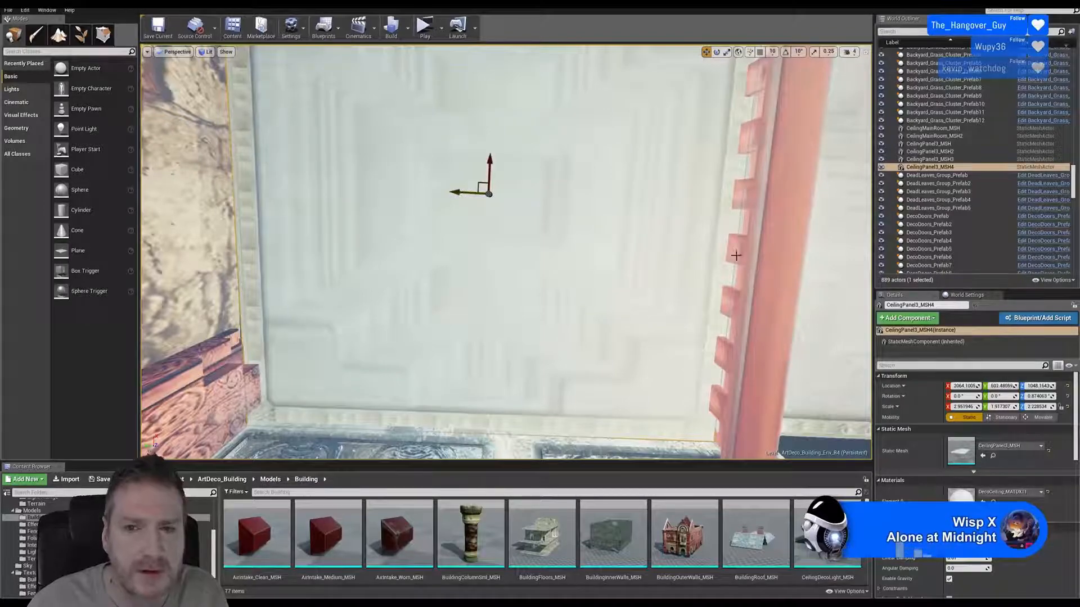
key("Escape")
Step: Duplicate the separator beam WoodDecoSep_MSH3 and move the copy along Y to about -978, near the corridor's next ceiling panel seam
right_click_drag(686, 265, 832, 321)
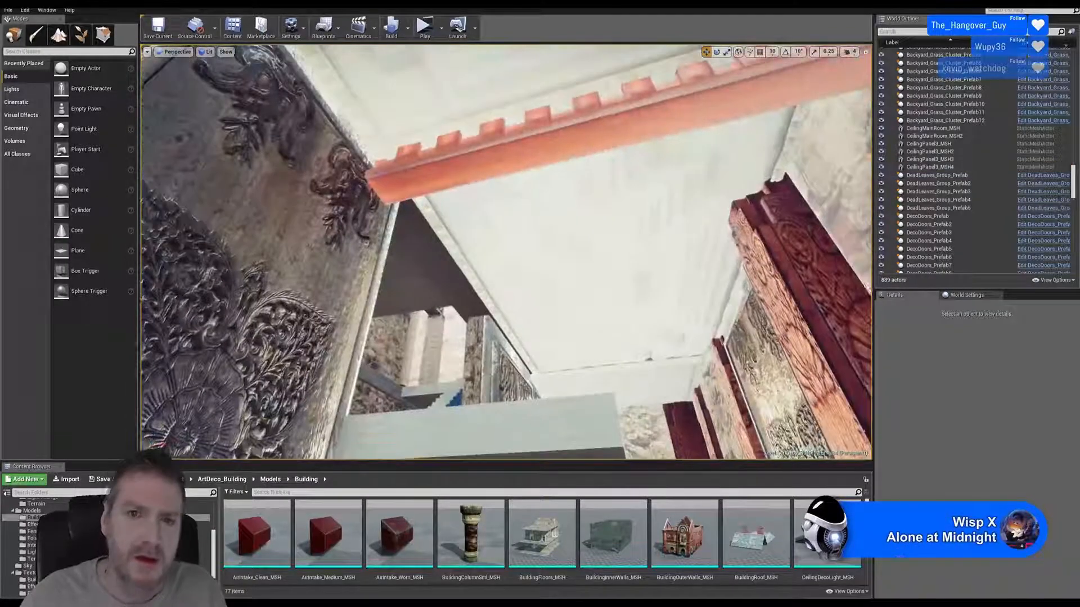
mouse_move(592, 146)
right_mouse_down()
mouse_move(600, 141)
mouse_move(593, 147)
right_mouse_up()
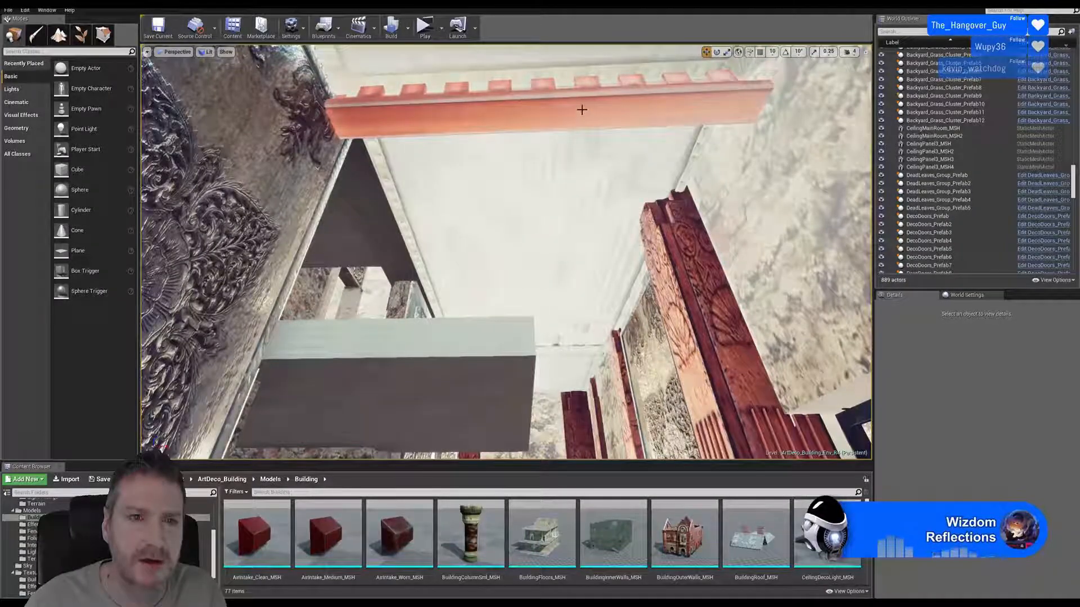
right_click_drag(581, 108, 576, 75)
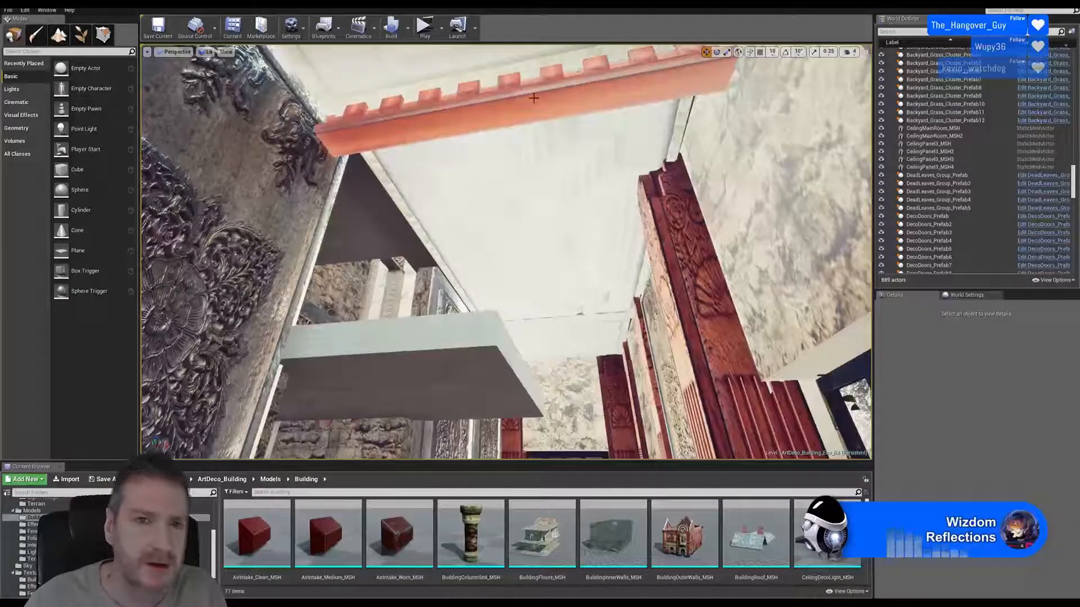
left_click(533, 98)
right_click(534, 102)
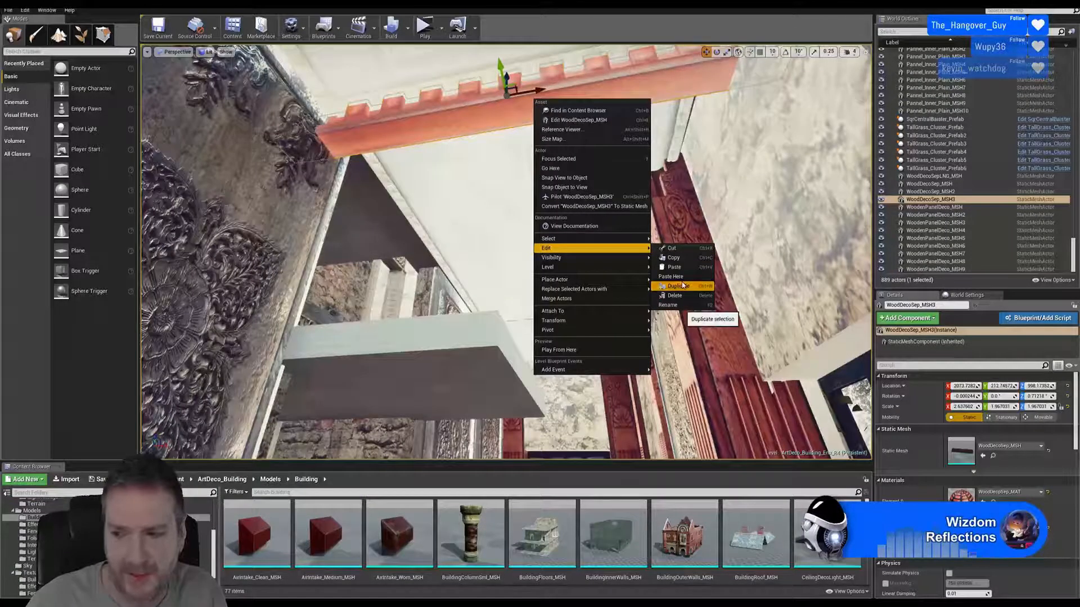
left_click(678, 285)
left_click_drag(500, 73, 549, 321)
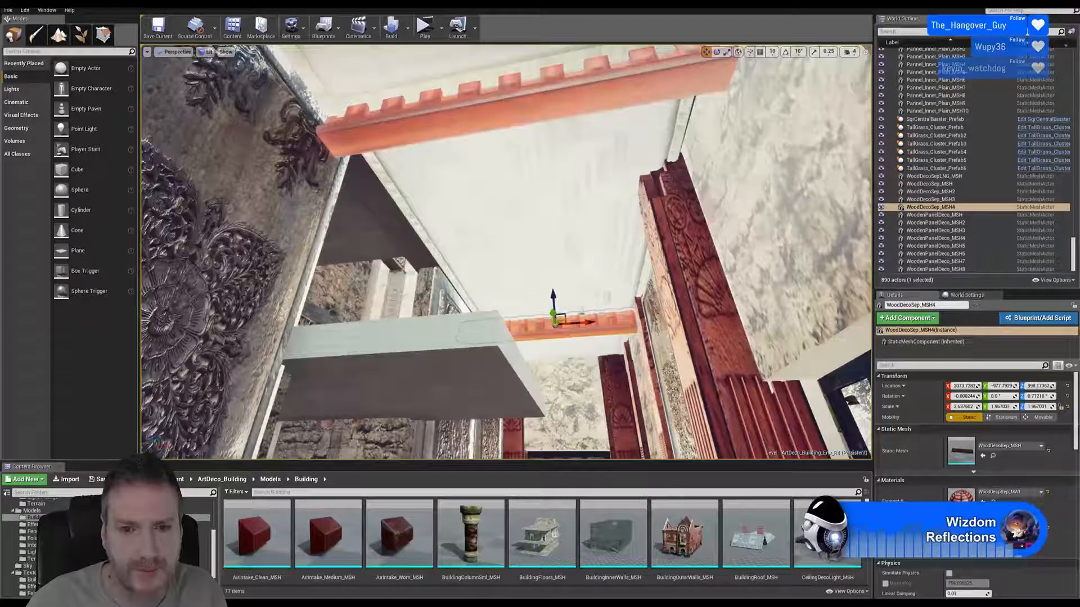
Step: Stretch CeilingPanel3_MSH3 to a Y scale of about 1.54 and nudge it along X and to about Y -1344 to close the gap at the seam
key("w")
right_click_drag(550, 321, 485, 340)
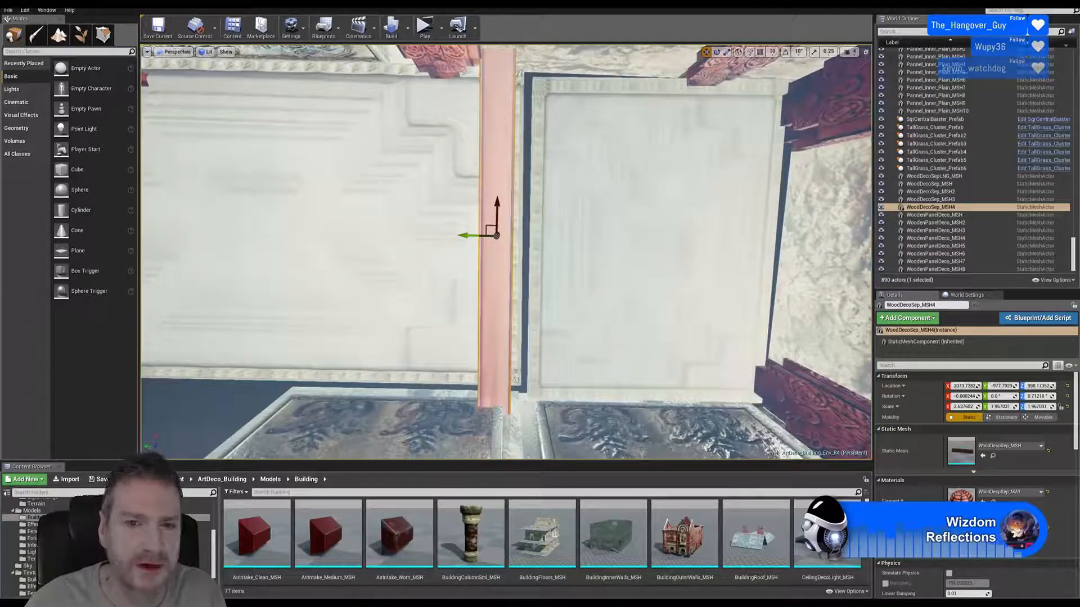
left_click(778, 97)
left_click(727, 52)
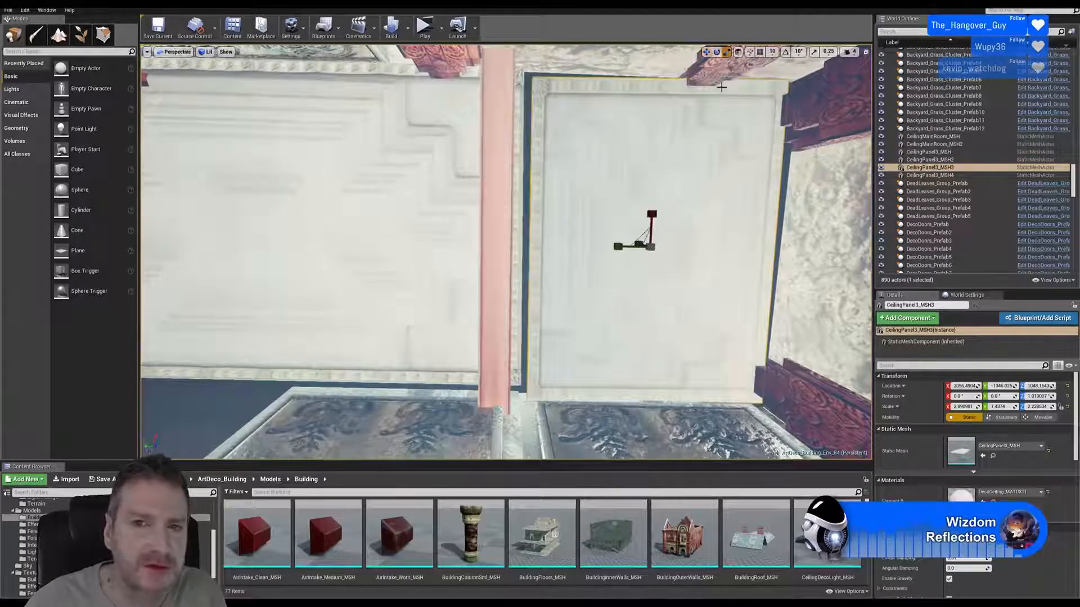
left_click_drag(618, 247, 610, 247)
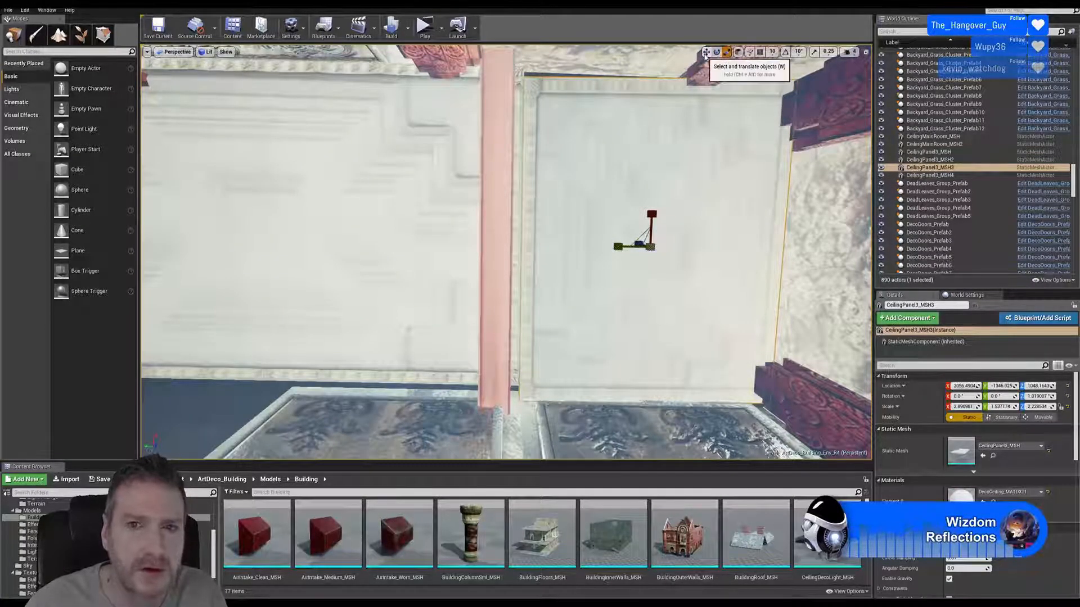
key("w")
left_click_drag(653, 213, 656, 214)
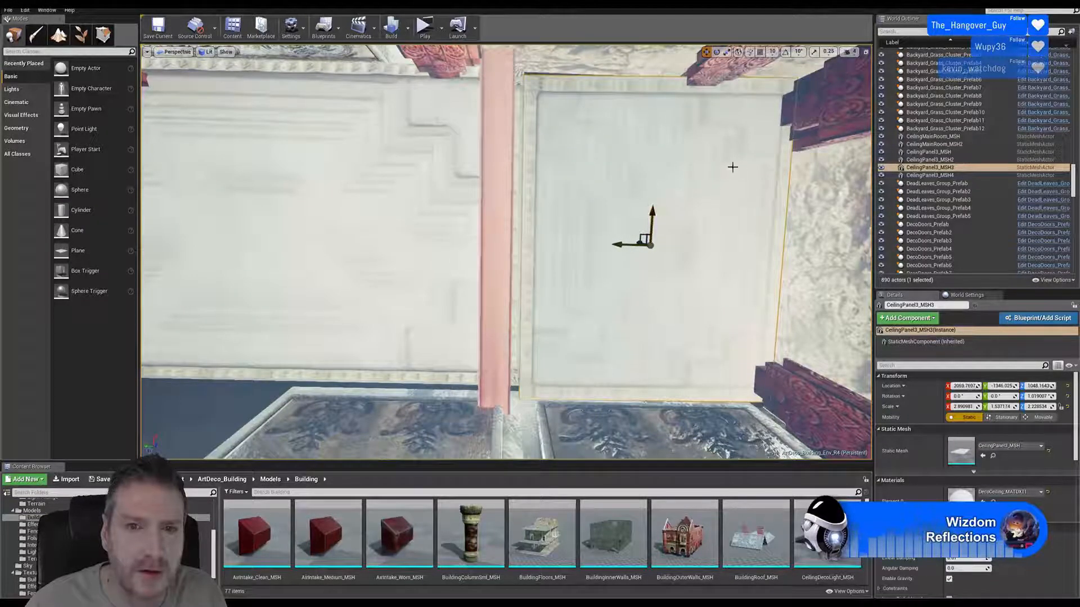
left_click_drag(625, 245, 599, 243)
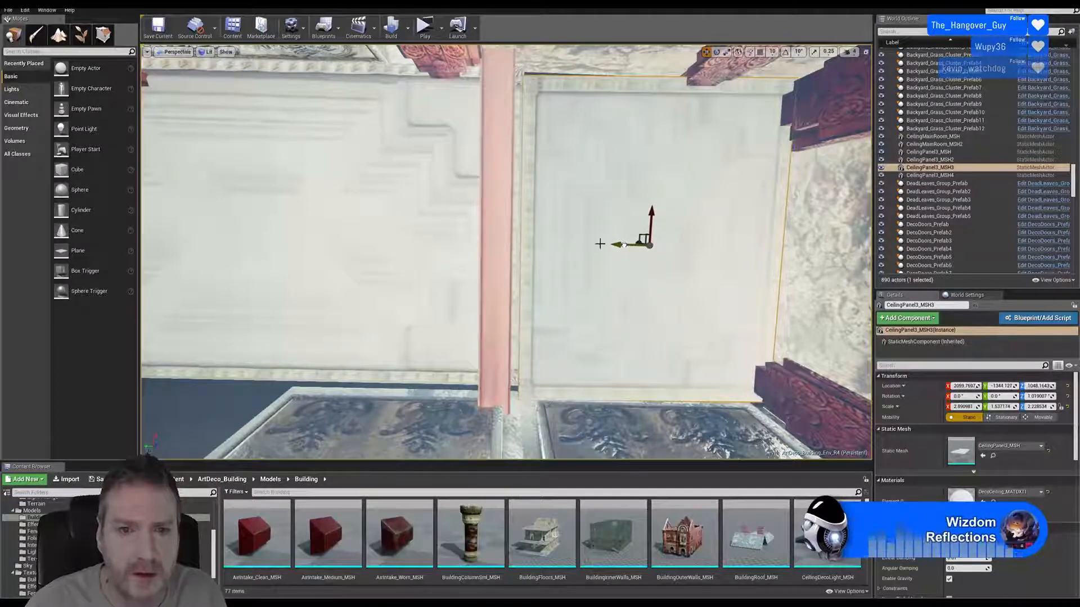
Step: Shift the copied beam WoodDecoSep_MSH4 along Y to about -1020 to cover the seam between the ceiling panels, then deselect it
left_click(500, 222)
left_click_drag(469, 236, 489, 237)
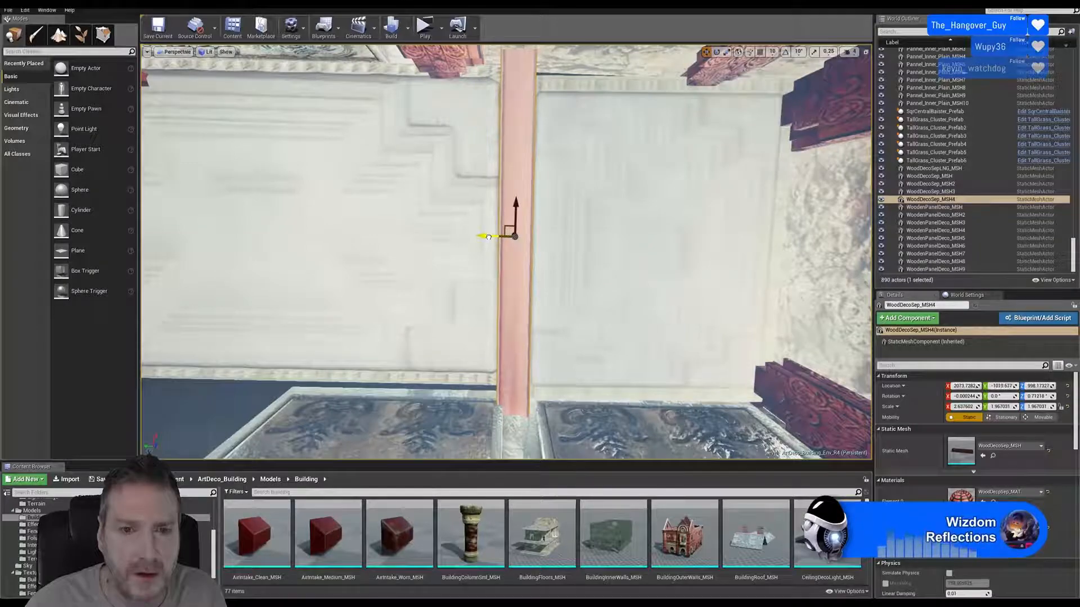
right_click_drag(638, 250, 638, 250)
key("Escape")
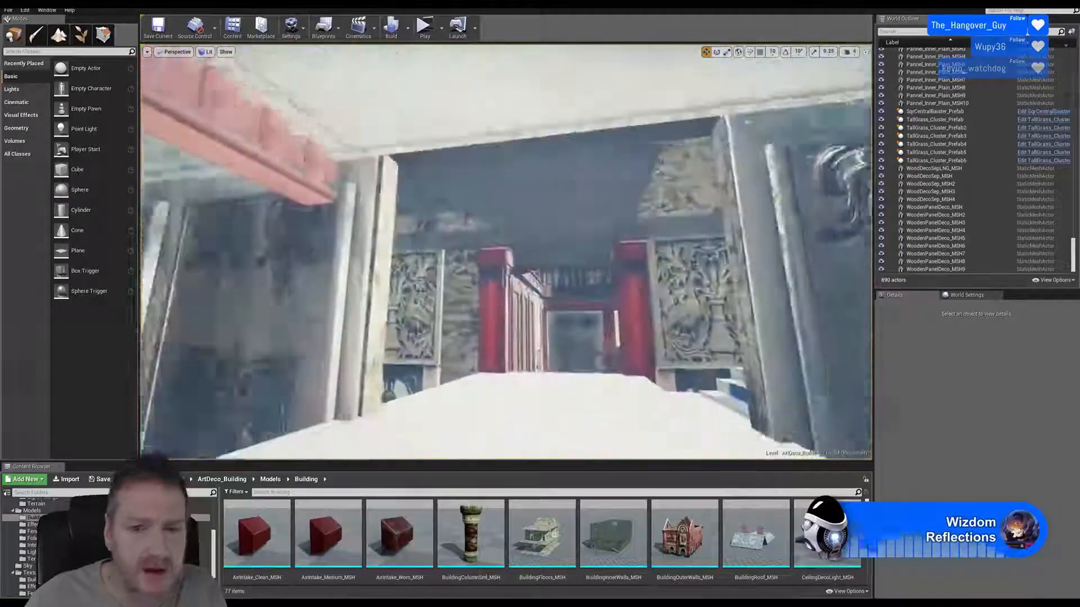
Step: Inspect the main hall's carved wooden wall panels, doors, gates and balcony underside from several viewpoints
key("w")
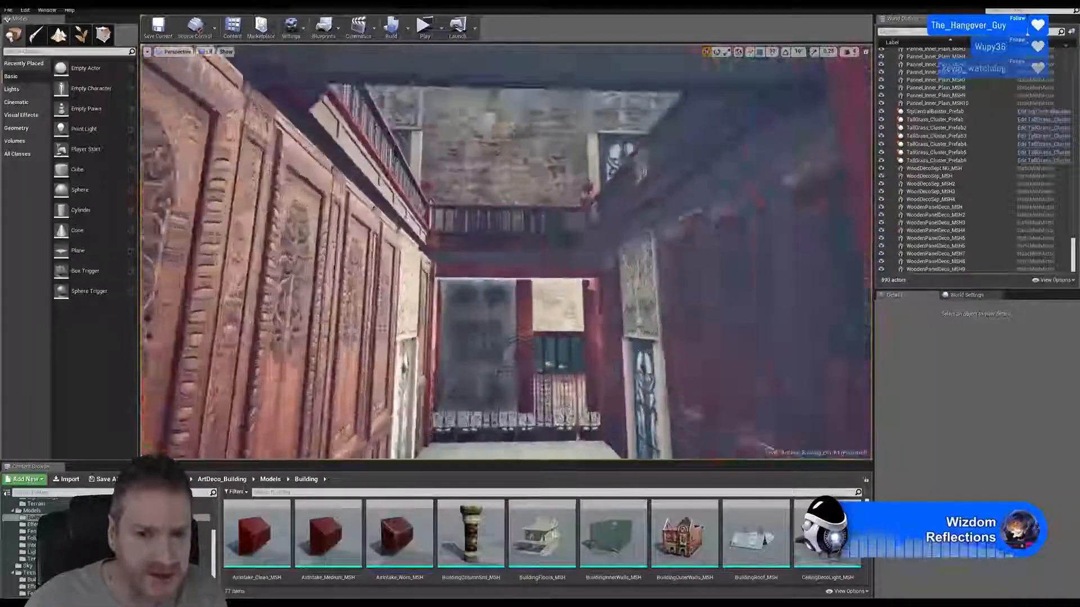
key("w")
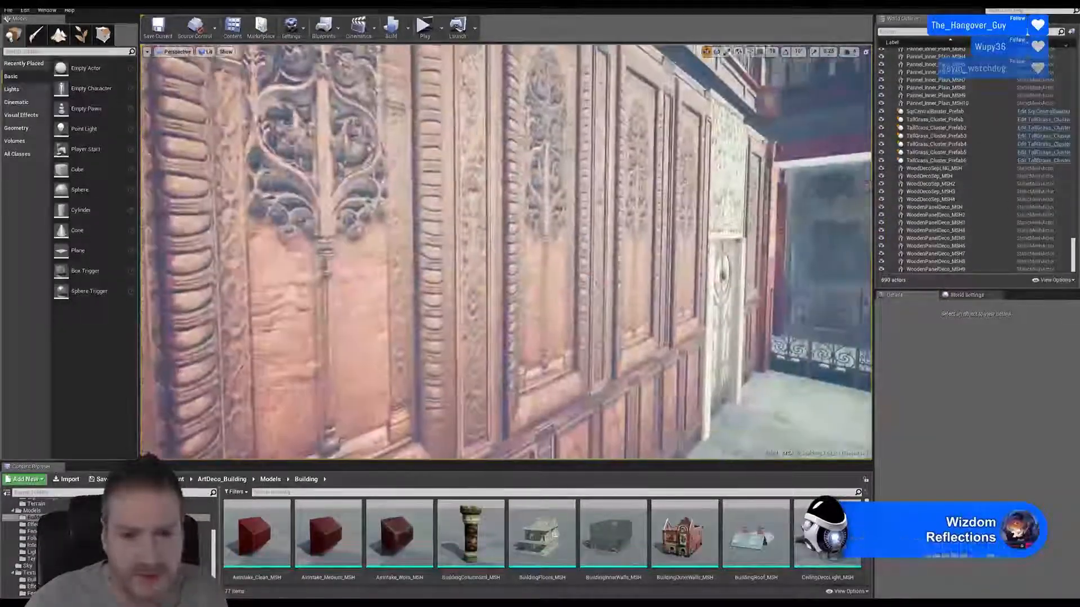
right_click_drag(506, 253, 703, 253)
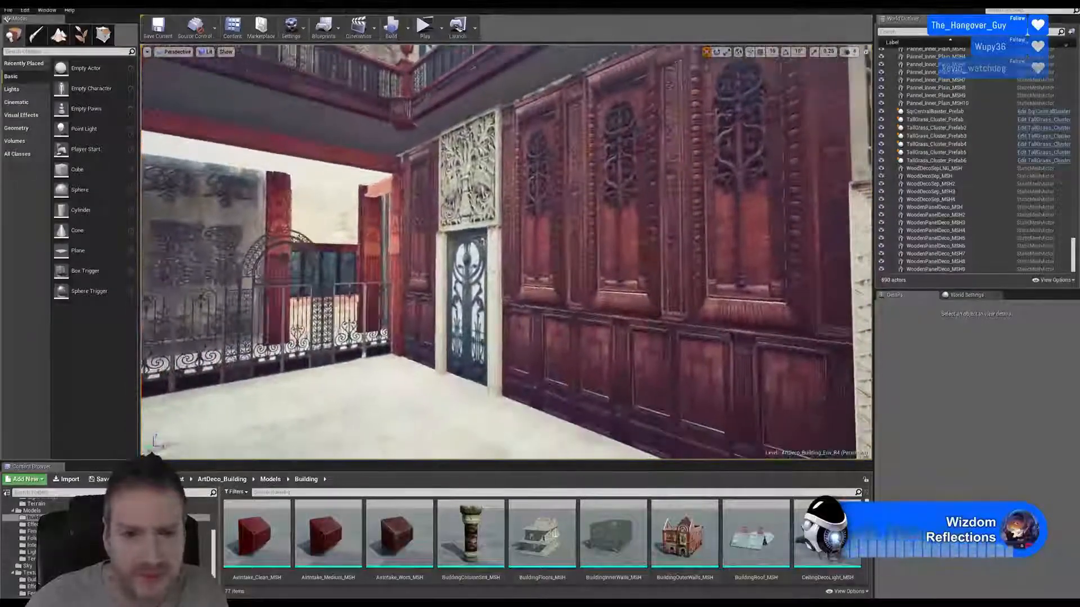
right_click_drag(506, 253, 405, 253)
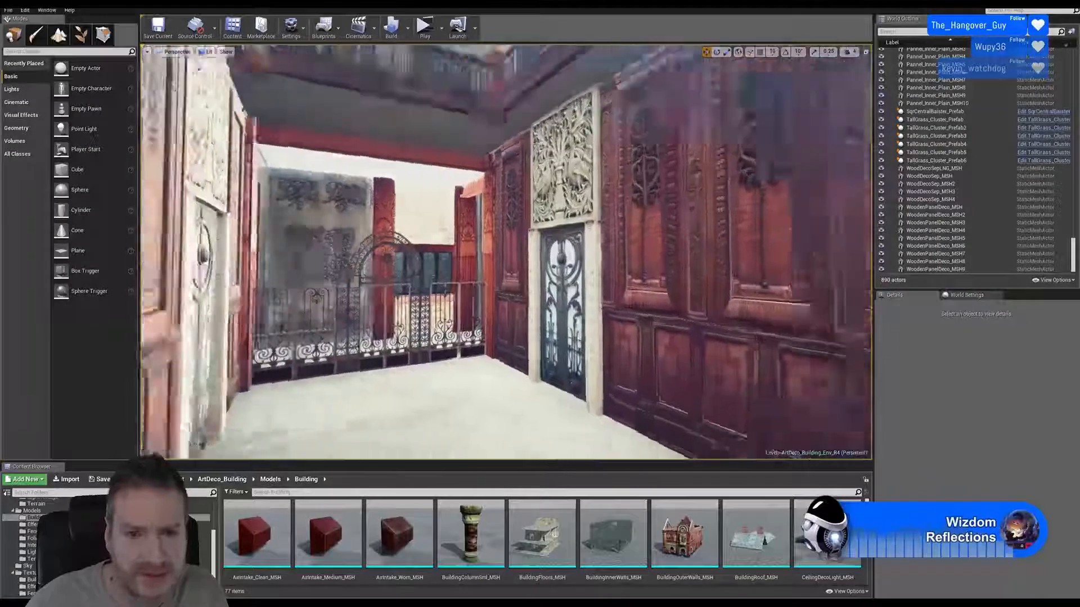
right_click_drag(506, 253, 703, 253)
right_click_drag(506, 253, 359, 186)
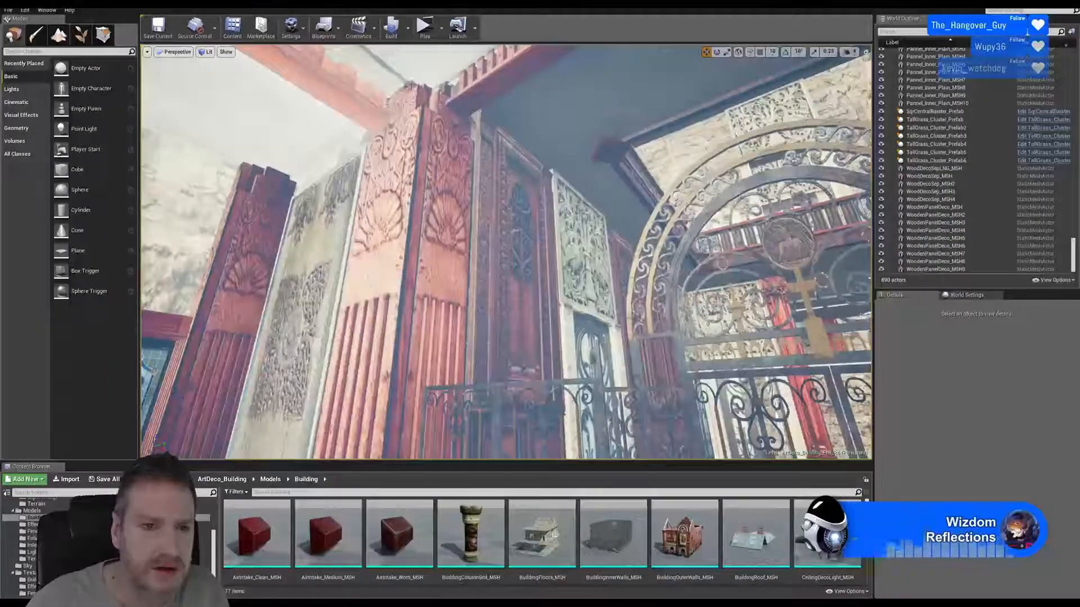
key("w")
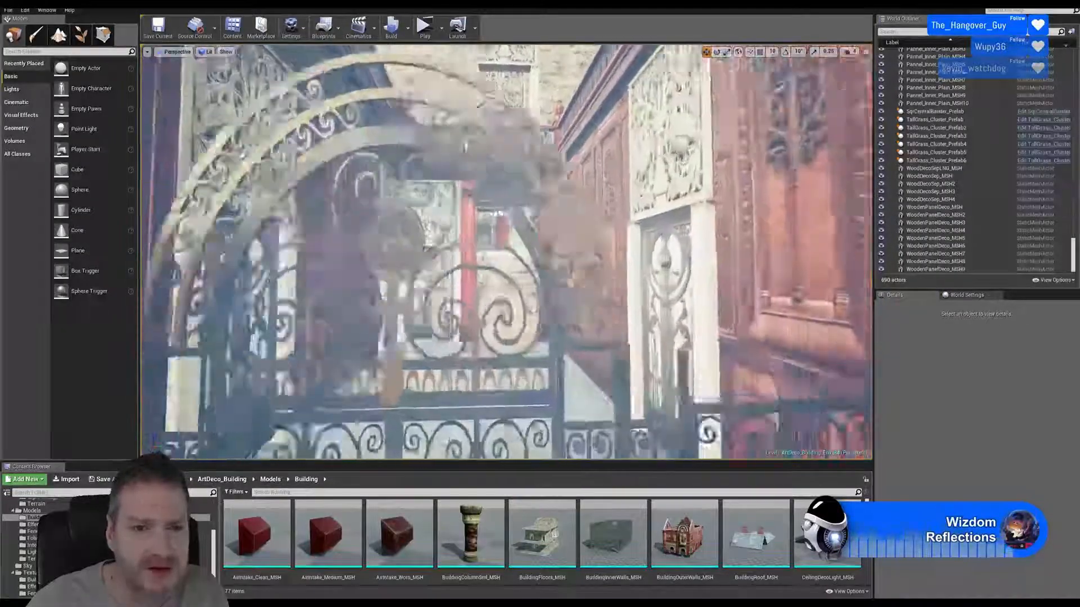
right_click_drag(506, 253, 438, 253)
right_click_drag(506, 253, 473, 270)
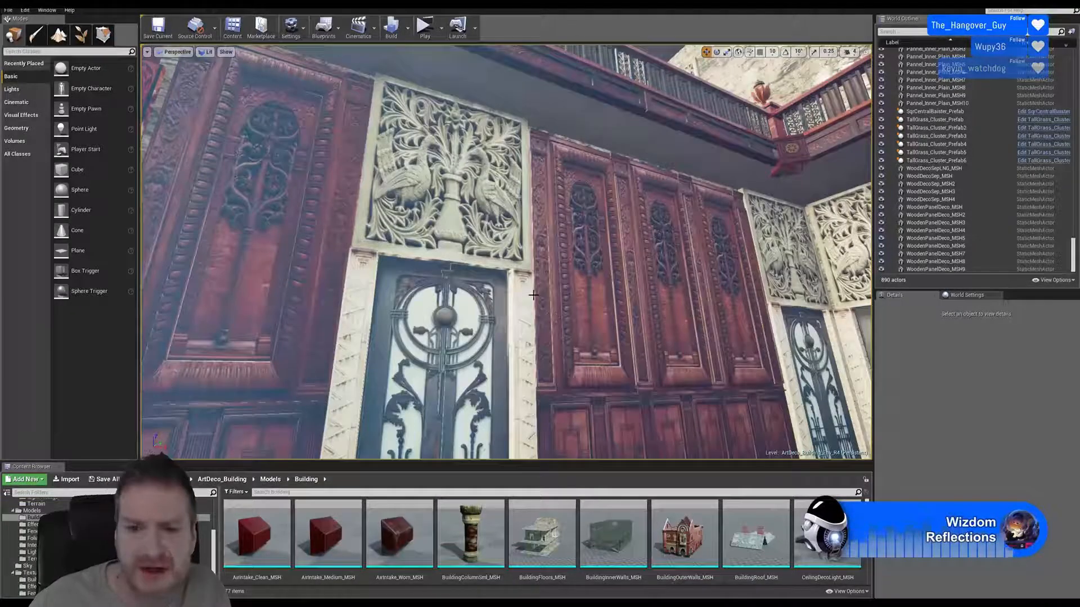
right_click_drag(533, 294, 664, 301)
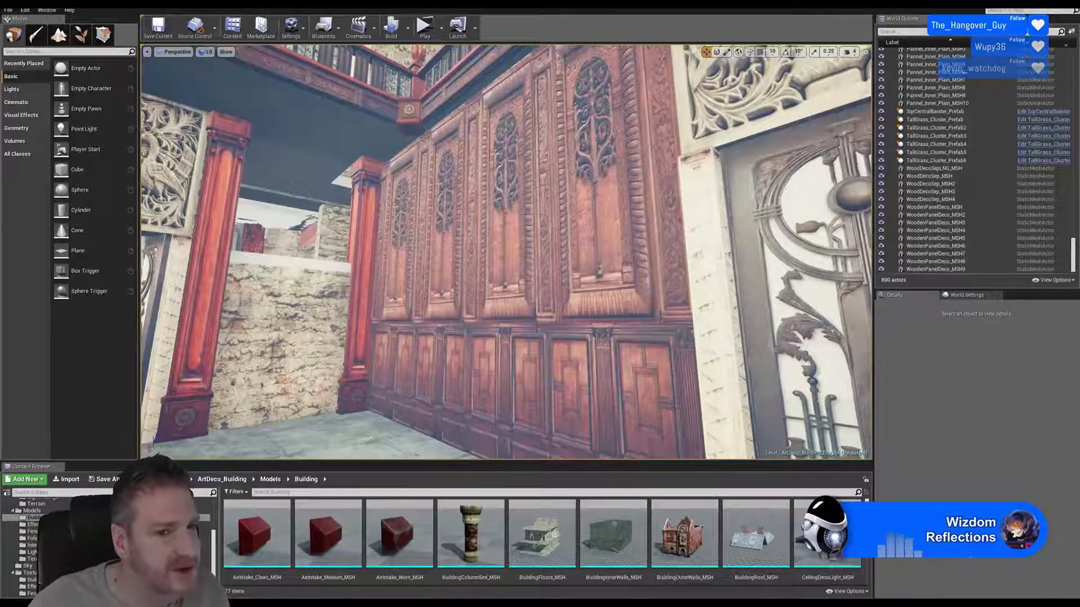
mouse_move(506, 253)
right_mouse_down()
mouse_move(298, 253)
mouse_move(517, 253)
mouse_move(259, 247)
mouse_move(242, 192)
mouse_move(141, 180)
mouse_move(242, 219)
mouse_move(508, 236)
right_mouse_up()
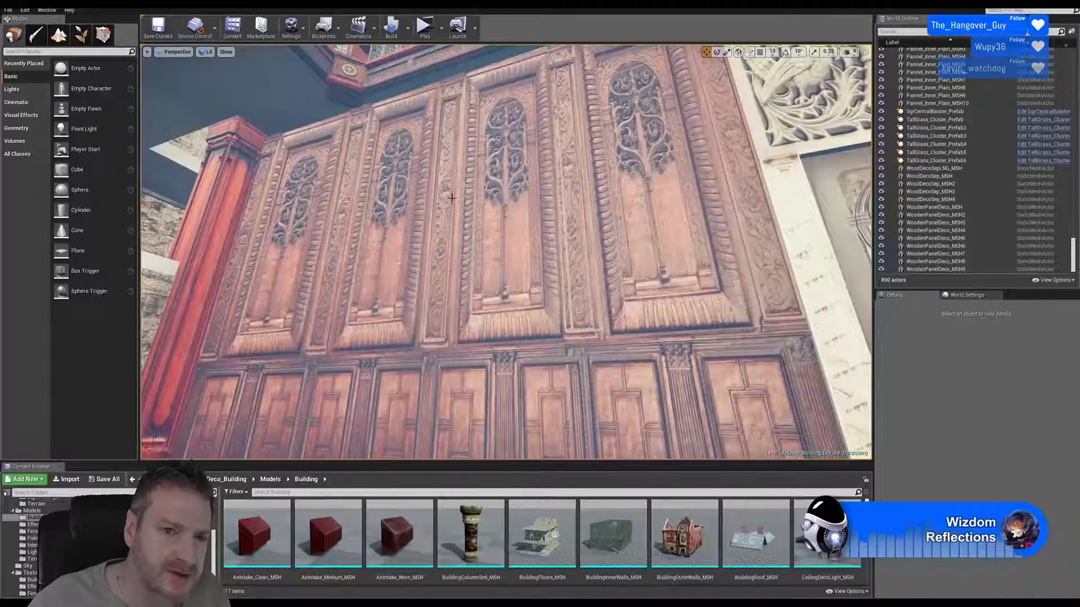
right_click_drag(529, 194, 569, 221)
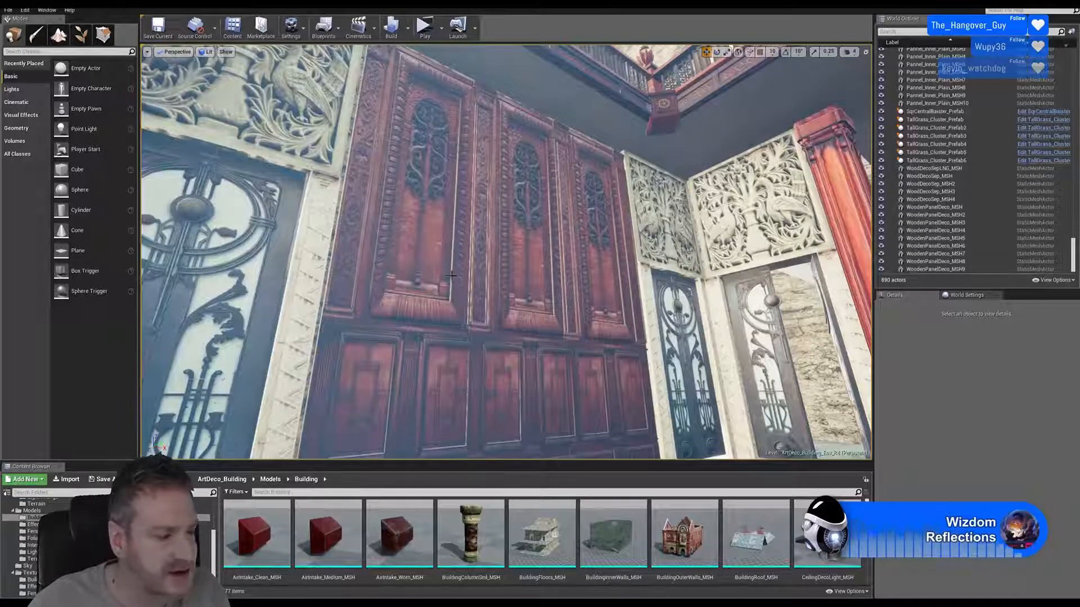
right_click_drag(506, 252, 624, 239)
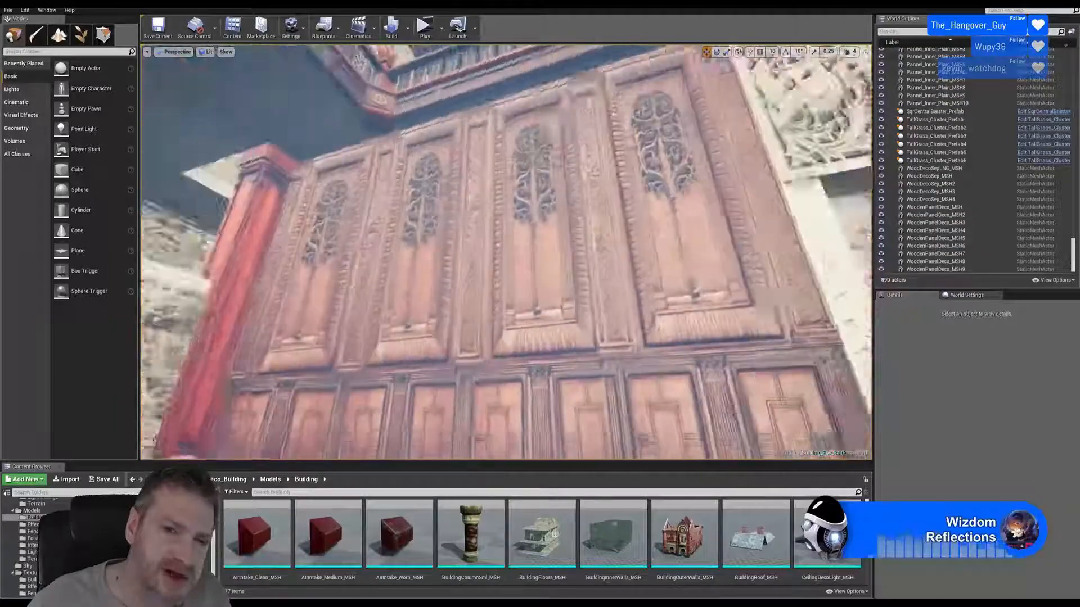
right_click_drag(416, 217, 448, 242)
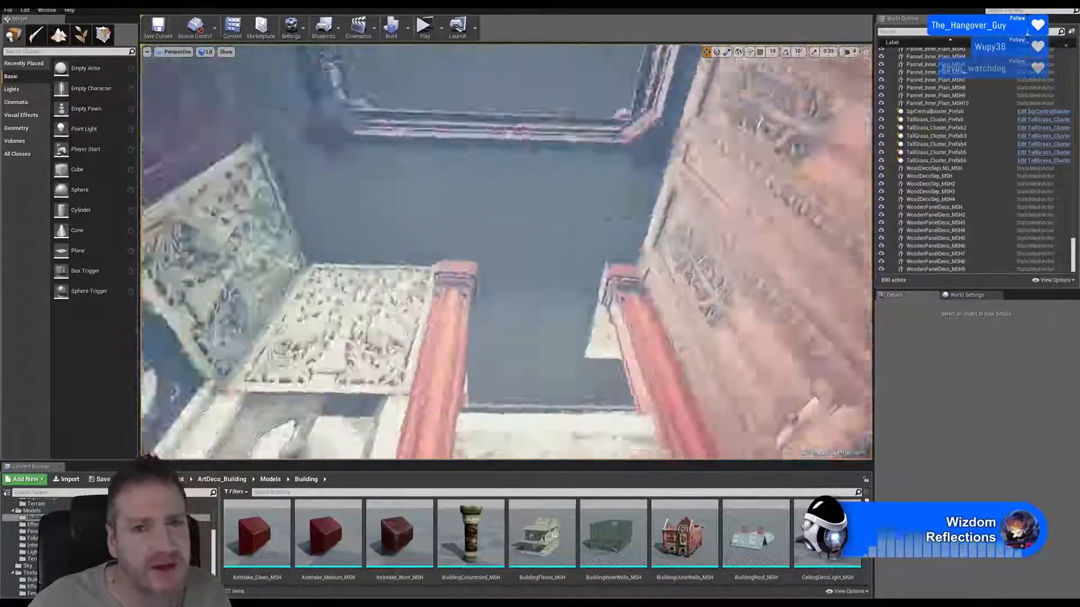
right_click_drag(506, 253, 540, 293)
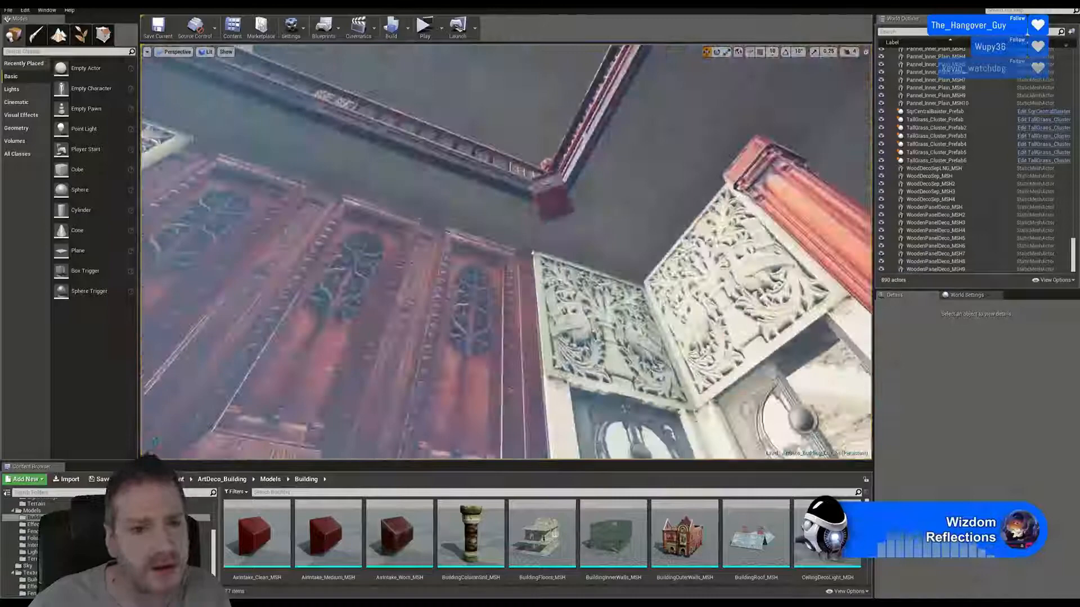
mouse_move(540, 292)
right_mouse_down()
mouse_move(539, 326)
mouse_move(540, 293)
right_mouse_up()
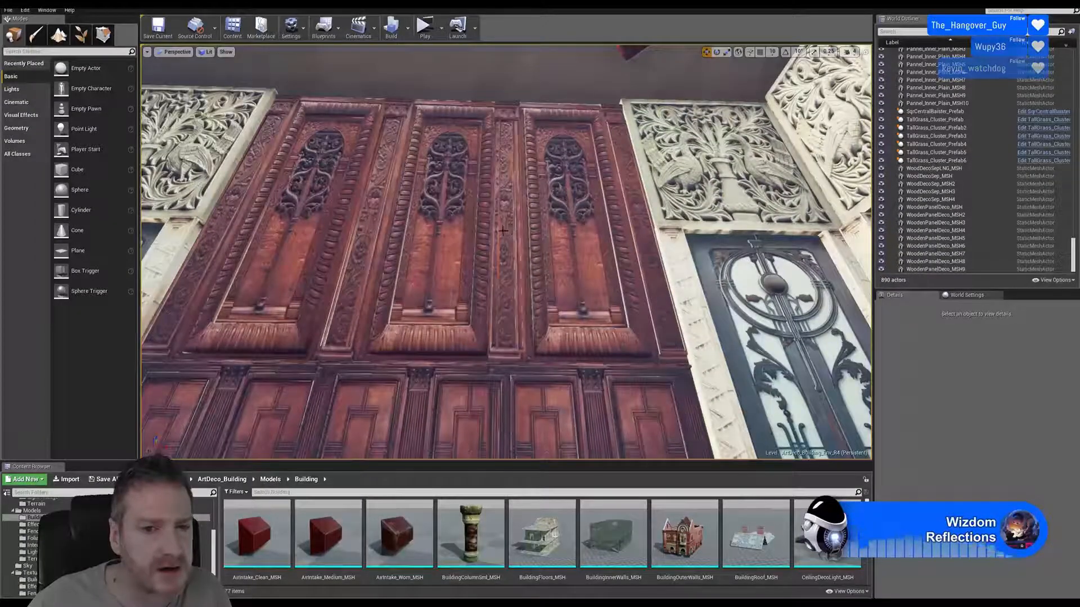
right_click_drag(498, 231, 467, 185)
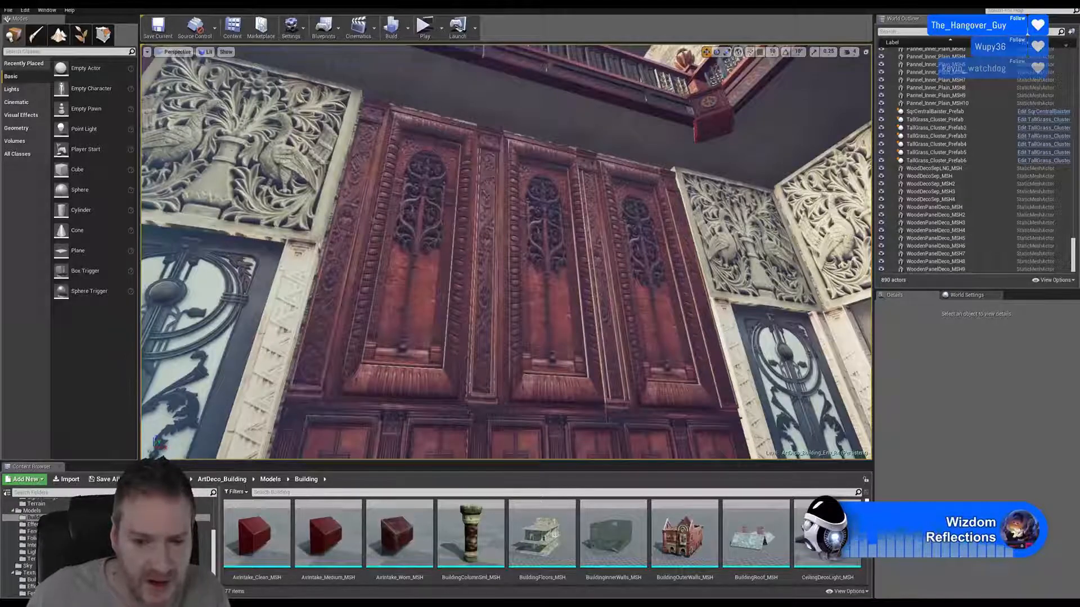
Step: Place a Deco_Sconce_MSH in front of the hall's wooden panel wall and shift it along Y to about 66
scroll(526, 540, "down", 2)
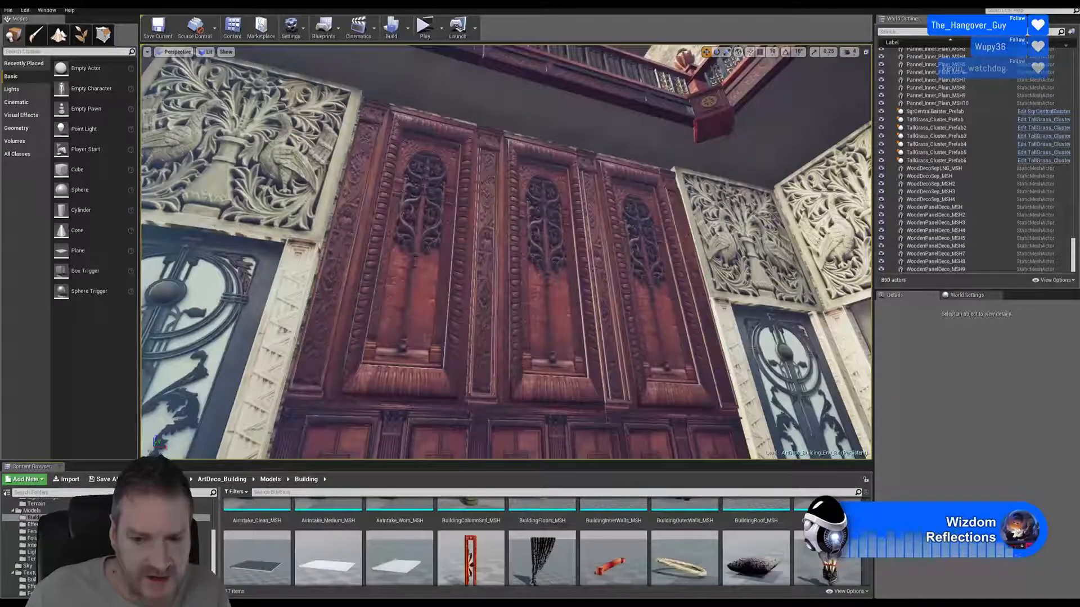
right_click_drag(506, 253, 405, 247)
key("w")
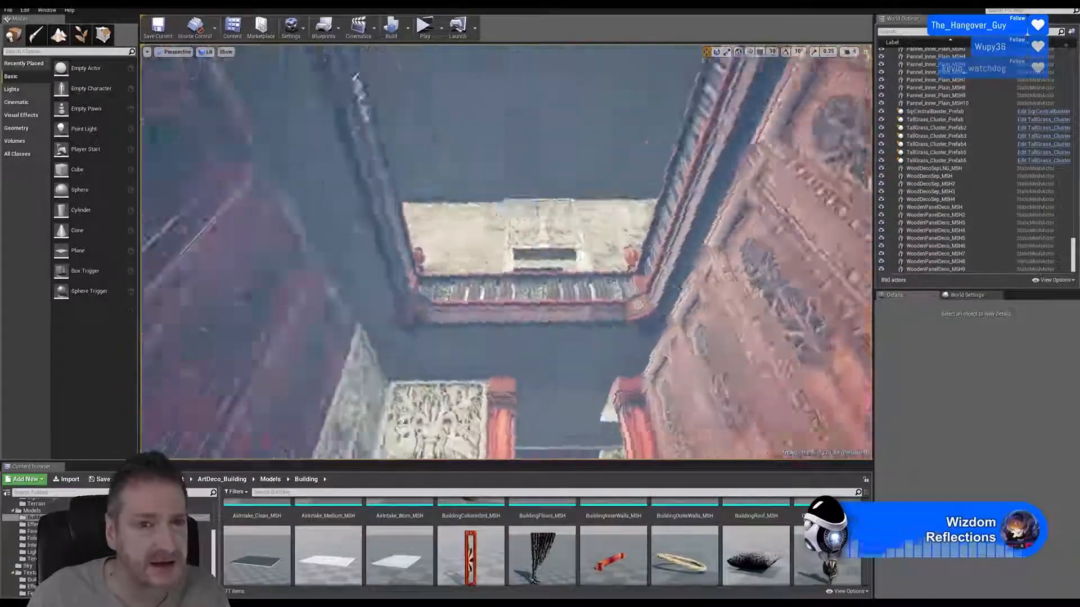
right_click_drag(405, 248, 619, 356)
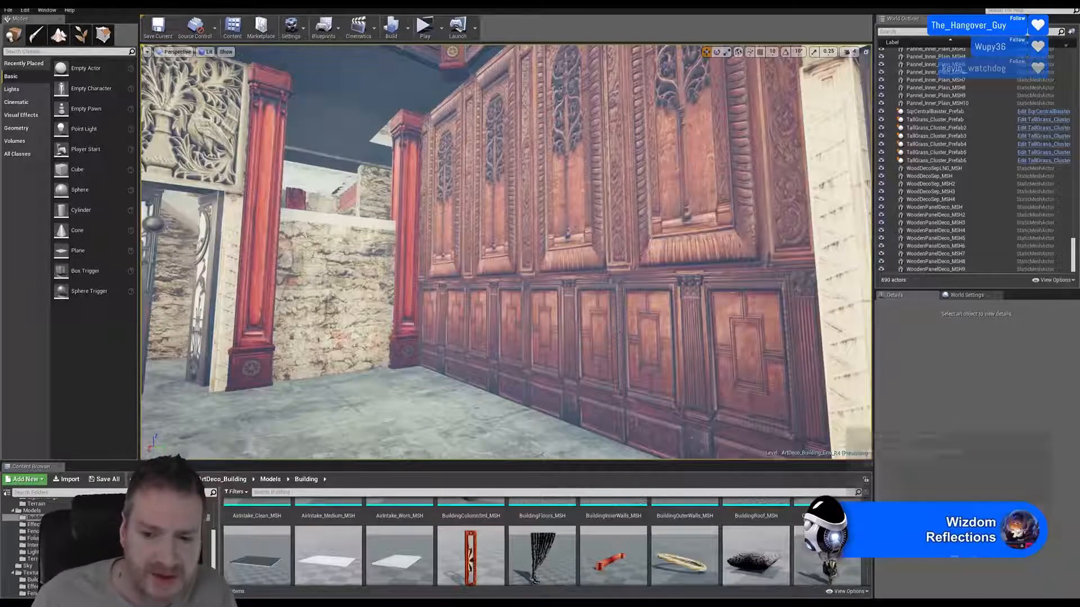
left_click_drag(826, 562, 602, 421)
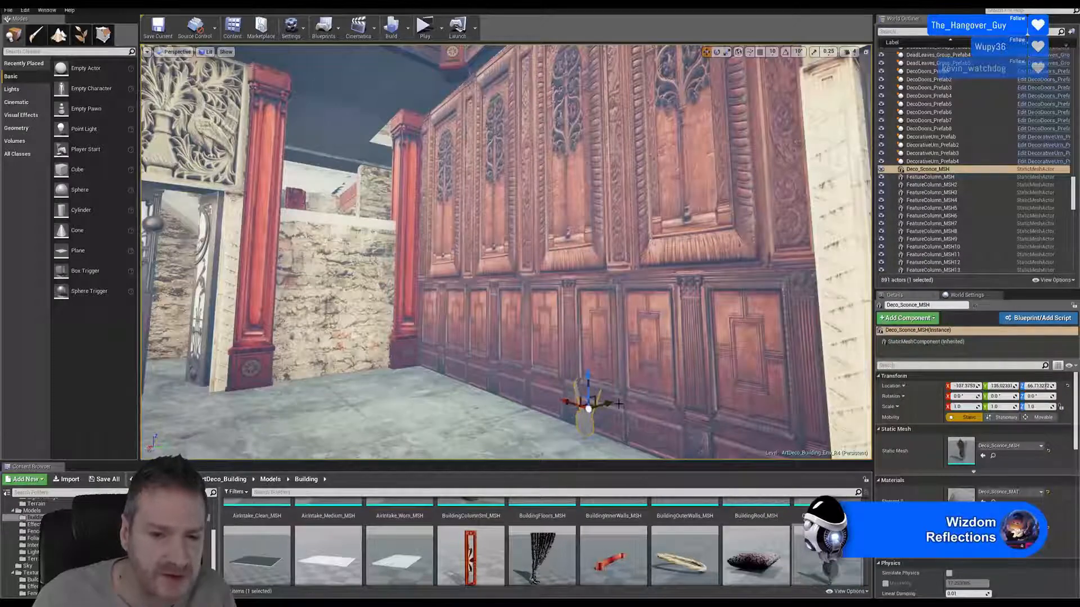
left_click_drag(607, 404, 585, 410)
Step: Enable rotation snapping and rotate the sconce 180 degrees about Z
mouse_move(611, 379)
right_mouse_down()
mouse_move(562, 391)
mouse_move(610, 377)
right_mouse_up()
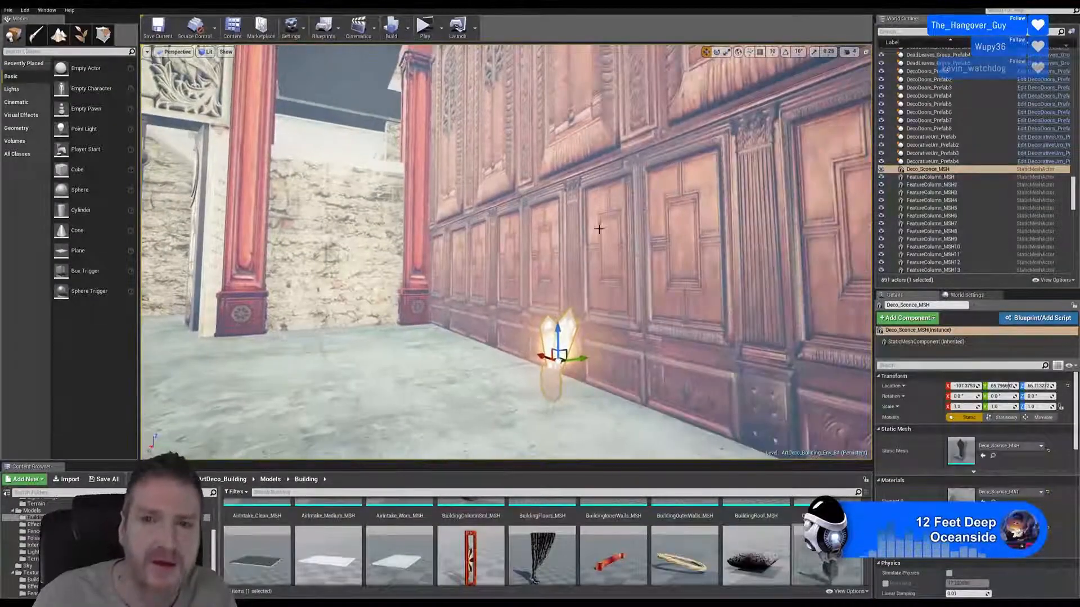
left_click(719, 52)
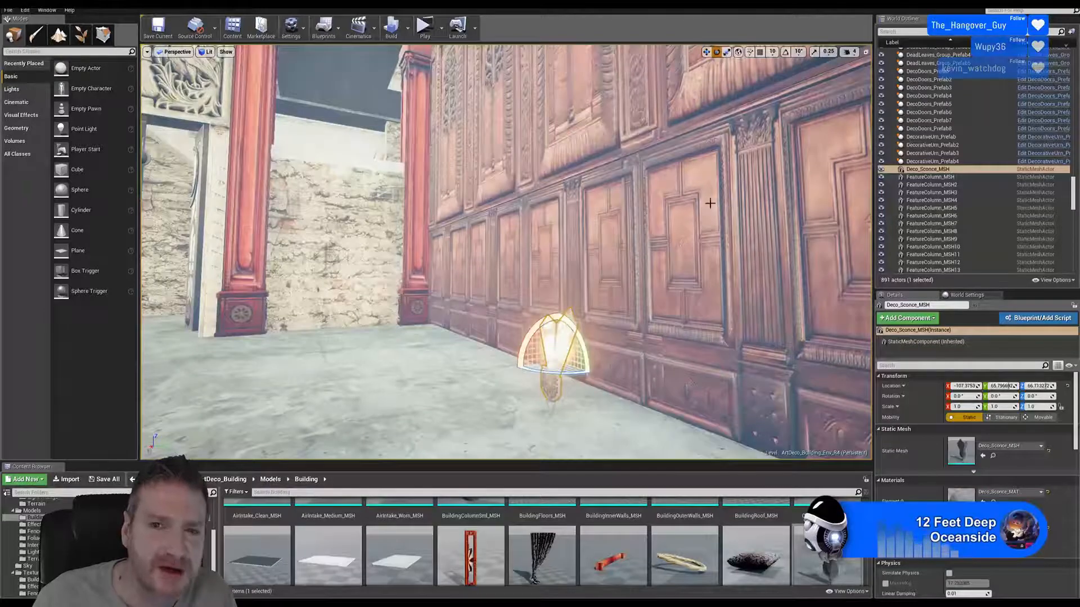
left_click(785, 53)
left_click_drag(576, 368, 661, 320)
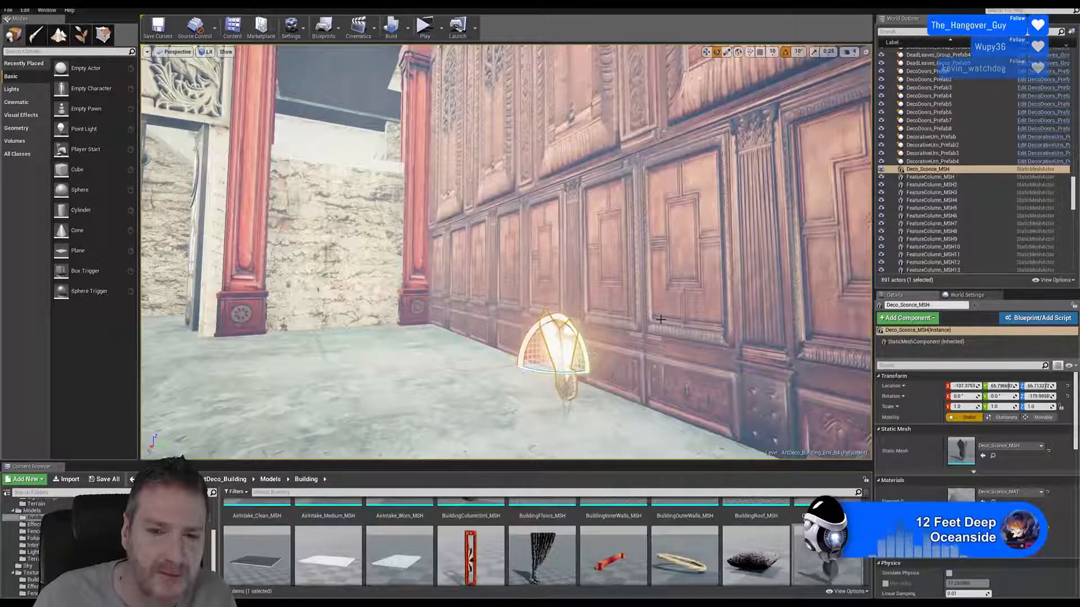
left_click(706, 52)
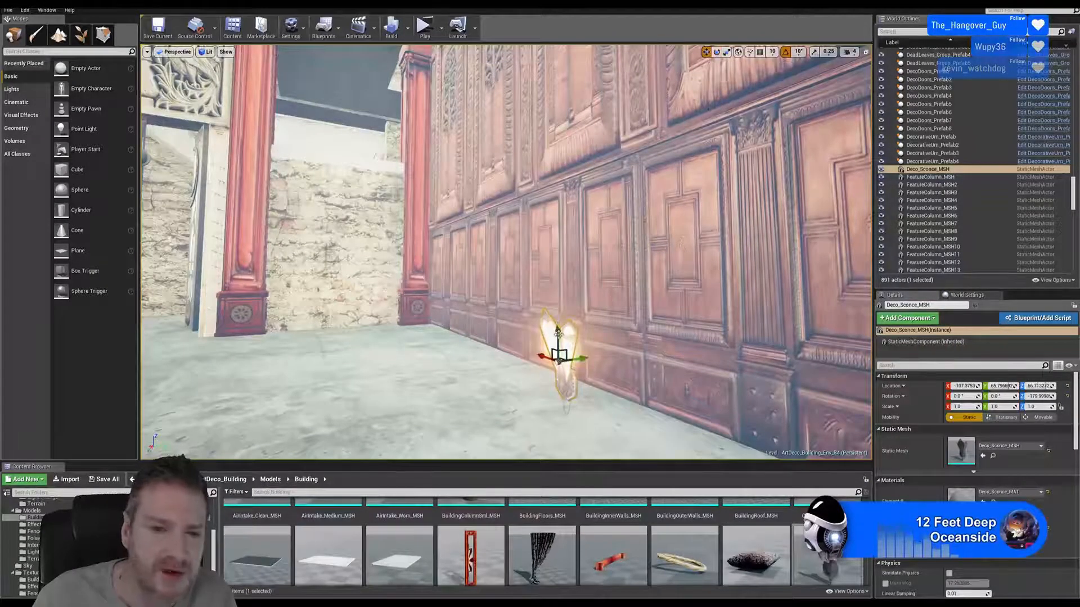
Step: Raise the sconce off the floor to Z about 162 and scale it uniformly to about 1.41
left_click_drag(557, 334, 558, 263)
right_click_drag(557, 263, 621, 244)
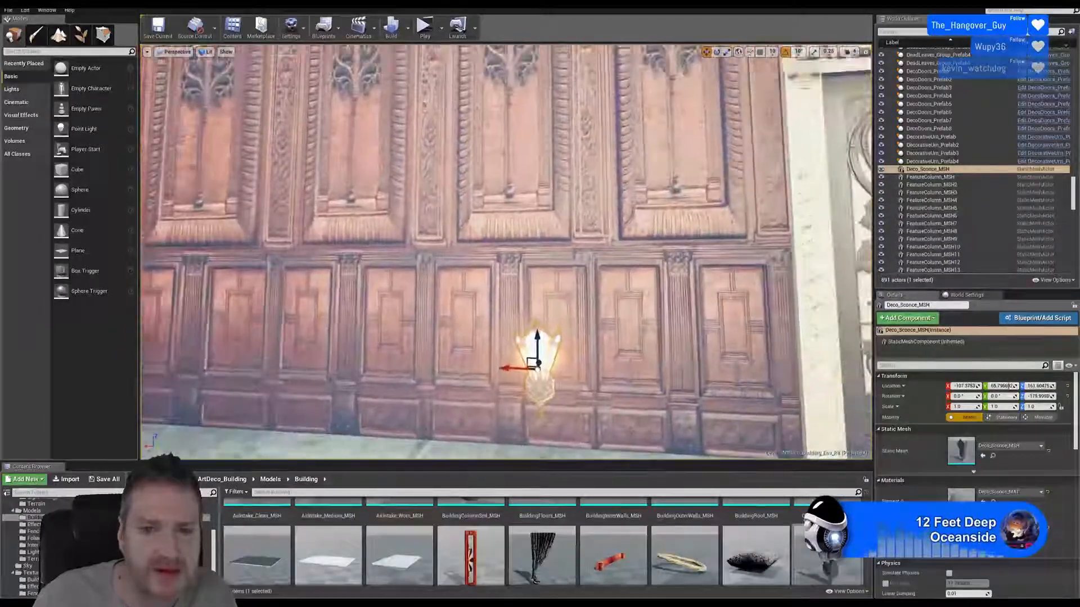
left_click(726, 52)
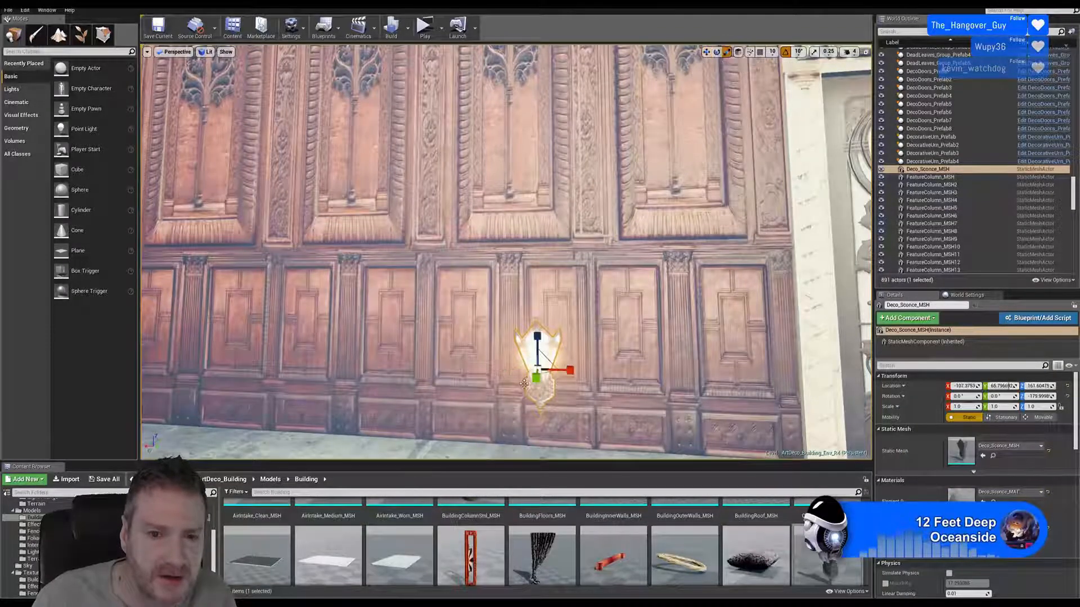
left_click_drag(538, 370, 548, 365)
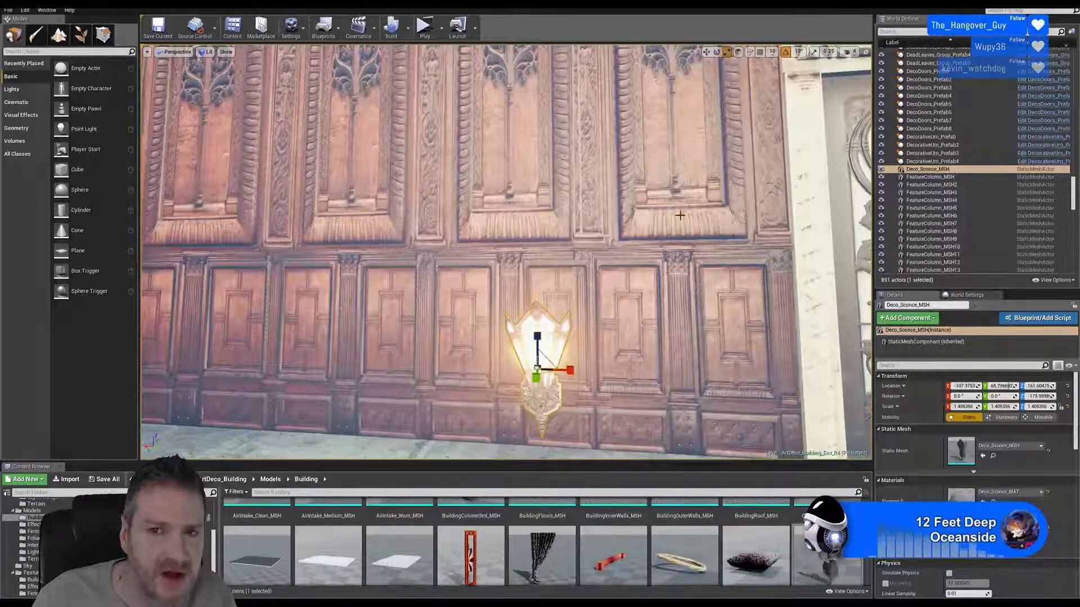
Step: Move the sconce up and sideways onto the carved strip between two arched panels, to X about 97 and Z about 633
left_click(706, 53)
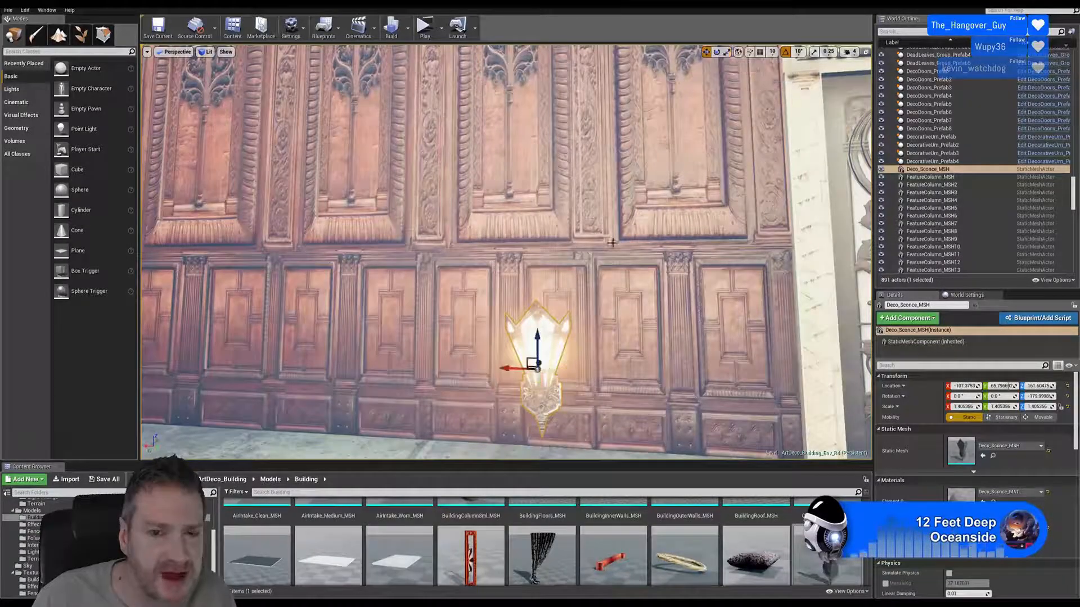
mouse_move(541, 342)
right_mouse_down()
mouse_move(495, 331)
mouse_move(535, 338)
right_mouse_up()
left_click_drag(558, 354, 555, 112)
right_click_drag(555, 130, 535, 118)
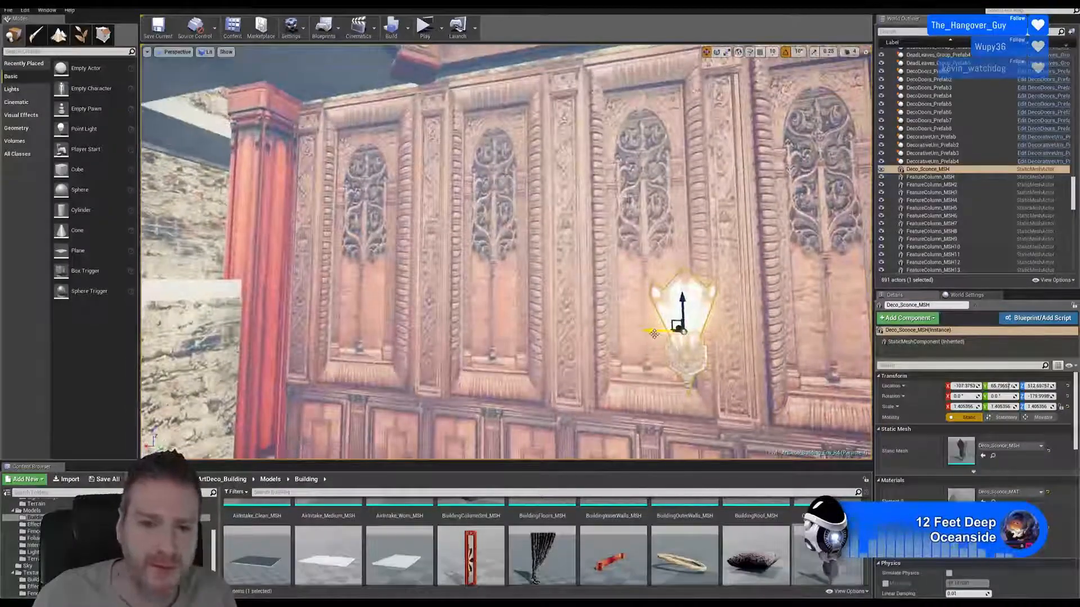
left_click_drag(658, 329, 535, 317)
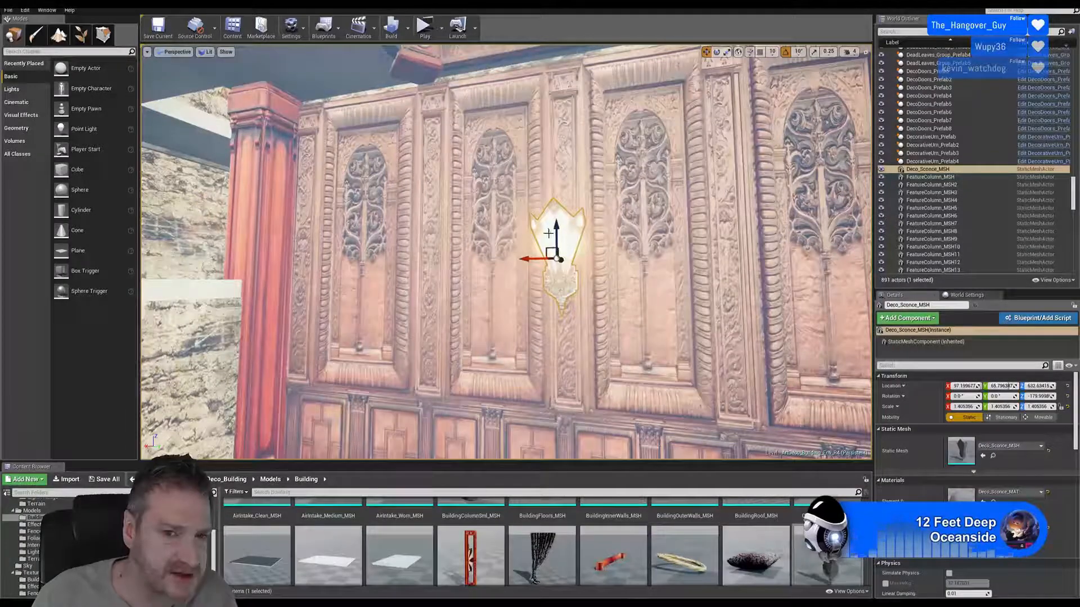
Step: Push the sconce against the wooden wall to Y about 117 and centre it on the carved strip at X about 95
right_click_drag(652, 252, 628, 265)
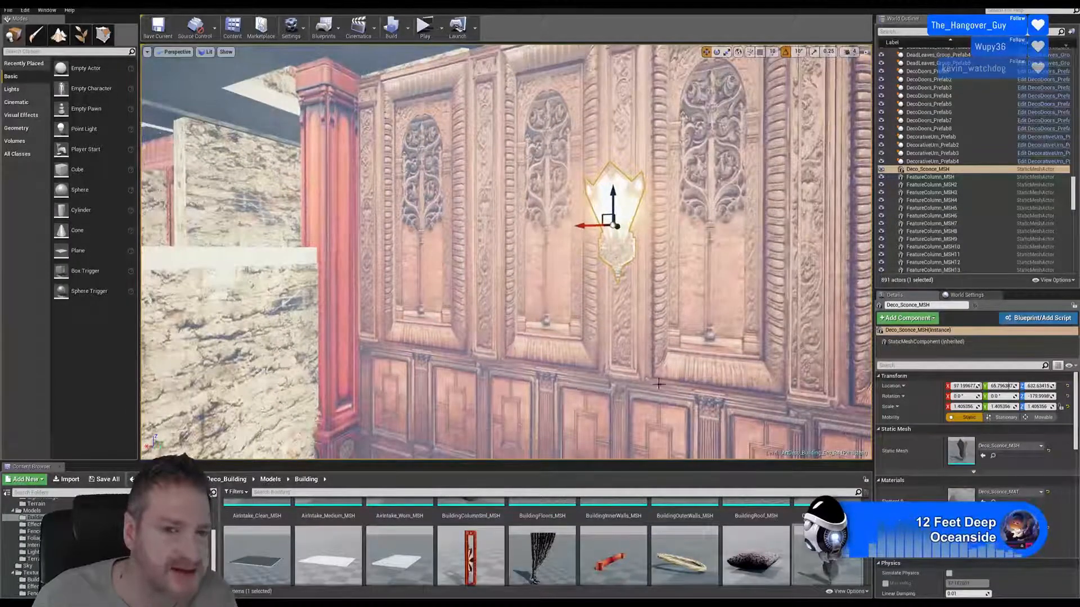
right_click_drag(657, 383, 506, 388)
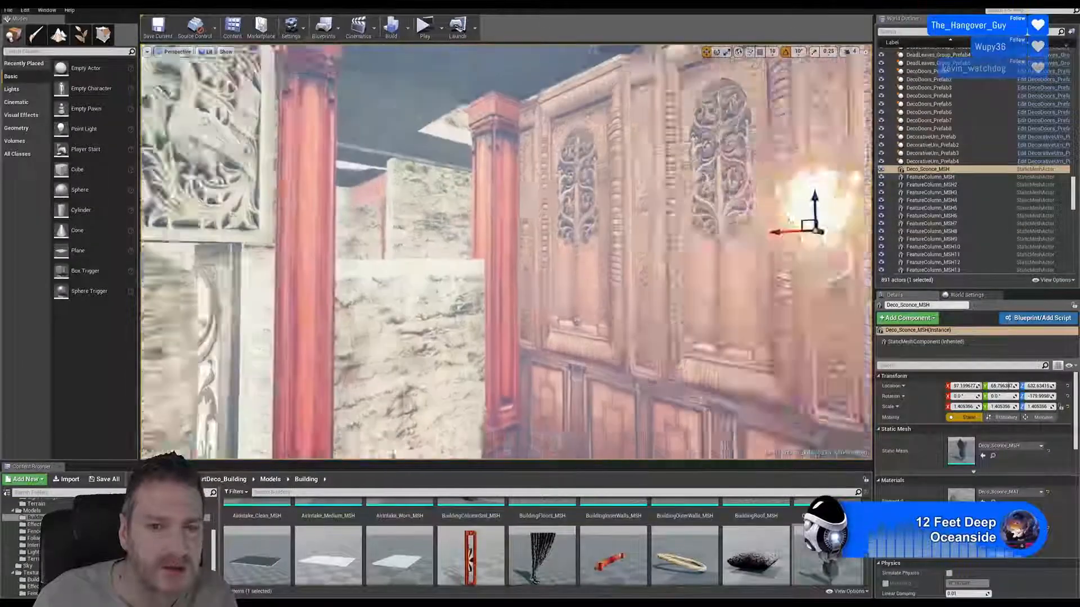
mouse_move(626, 274)
right_mouse_down()
mouse_move(658, 273)
mouse_move(626, 274)
right_mouse_up()
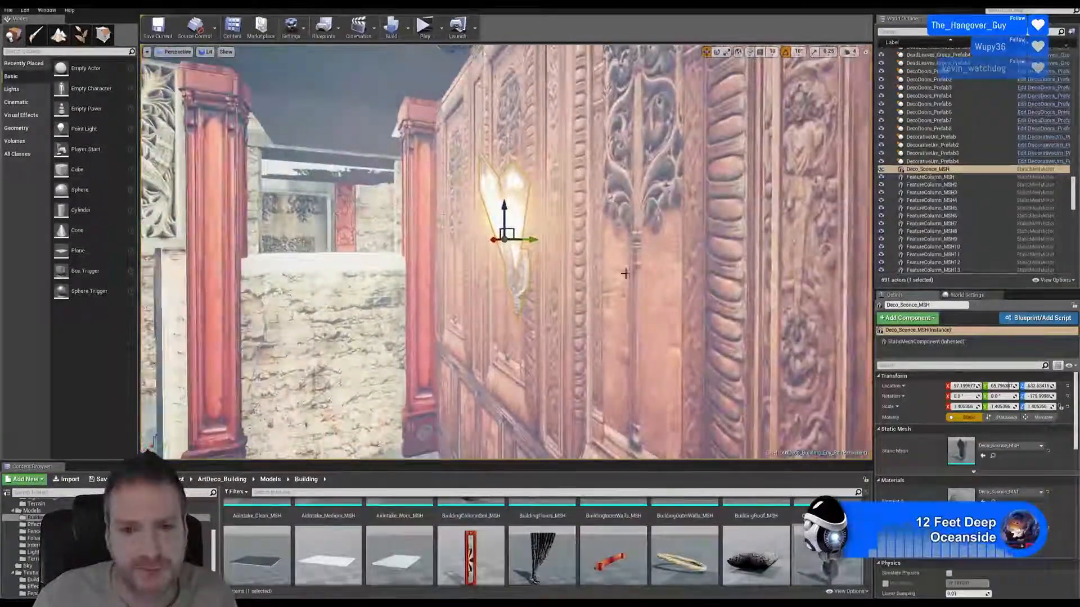
left_click_drag(540, 238, 560, 234)
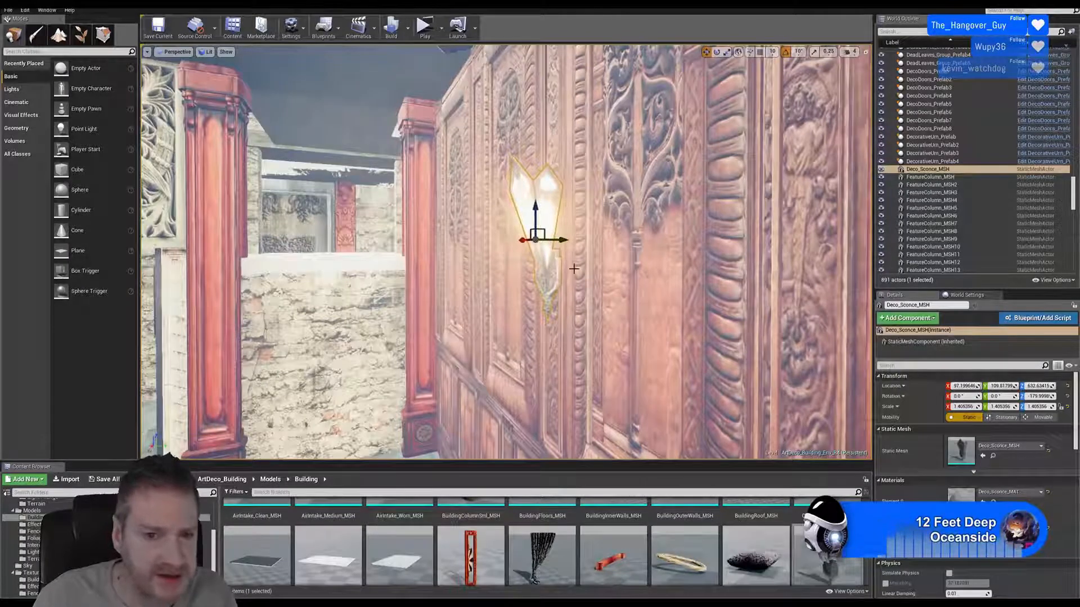
right_click_drag(574, 268, 552, 270)
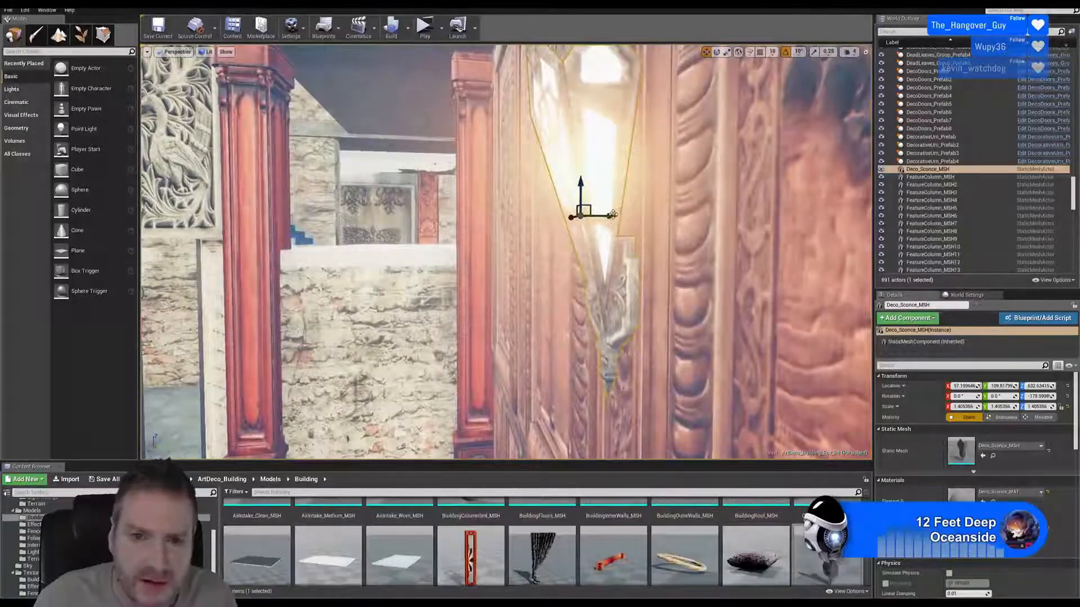
left_click_drag(623, 212, 622, 212)
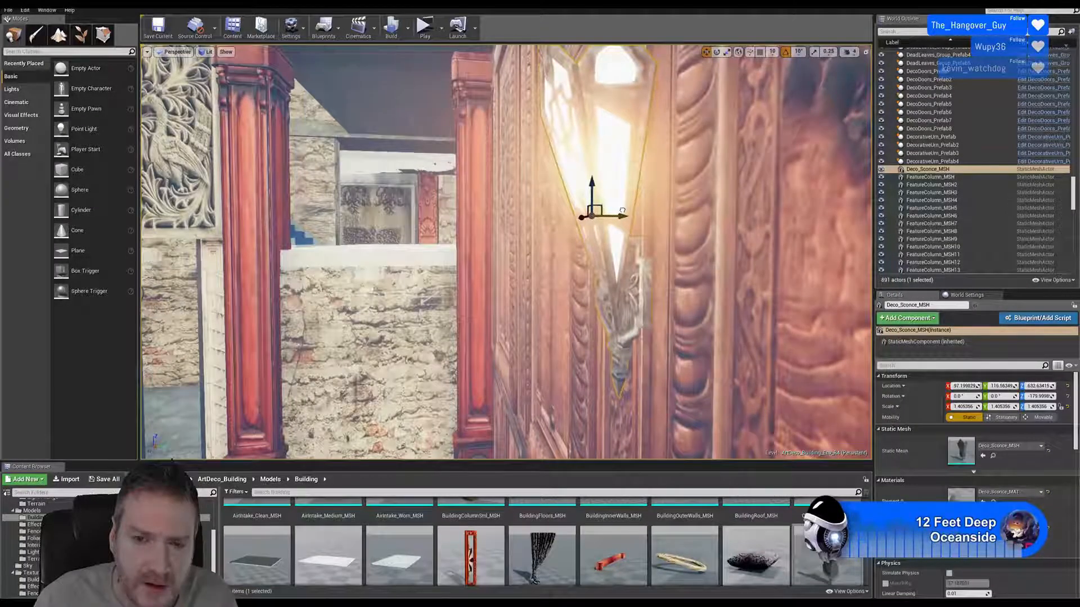
mouse_move(669, 299)
right_mouse_down()
mouse_move(712, 300)
mouse_move(652, 300)
mouse_move(674, 300)
mouse_move(658, 310)
mouse_move(702, 307)
mouse_move(734, 281)
mouse_move(722, 275)
mouse_move(745, 269)
mouse_move(668, 300)
right_mouse_up()
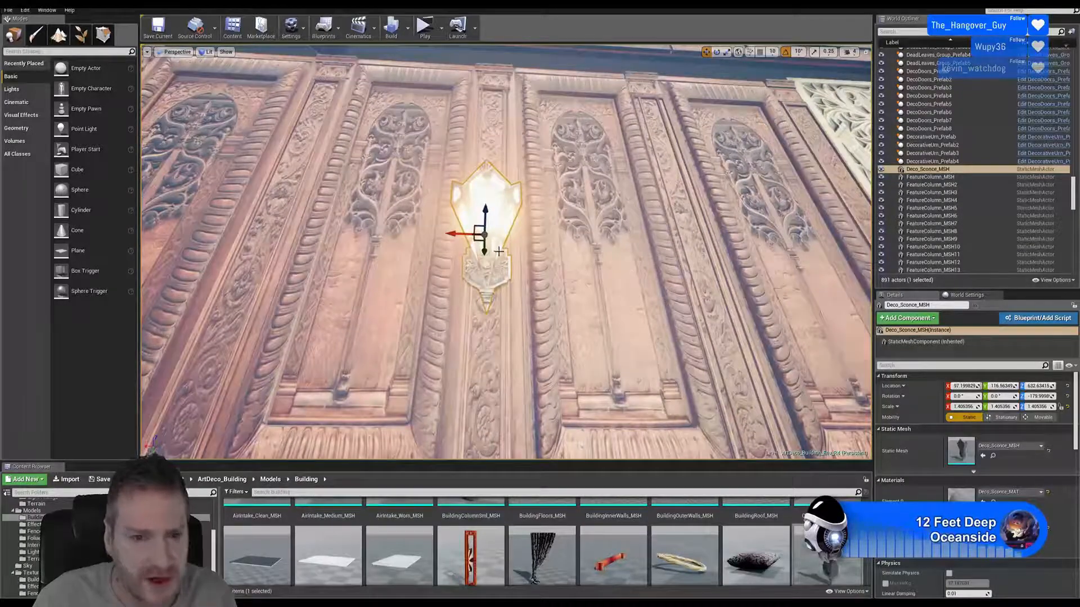
left_click_drag(458, 233, 460, 234)
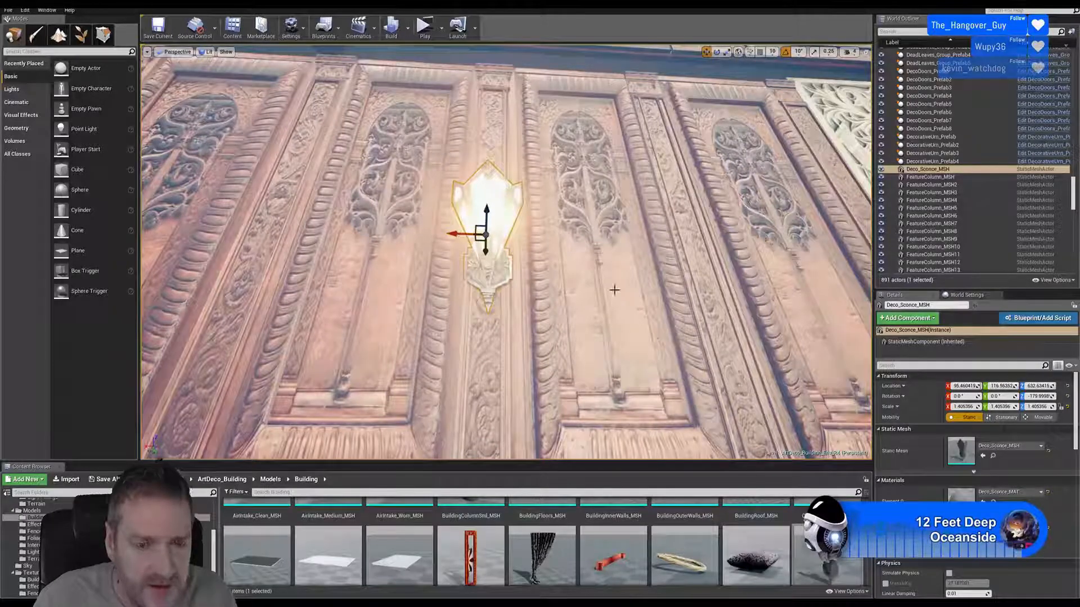
Step: Scale the sconce uniformly to about 1.93, adjust its wall distance to Y about 111 and lower it slightly
right_click_drag(612, 289, 635, 281)
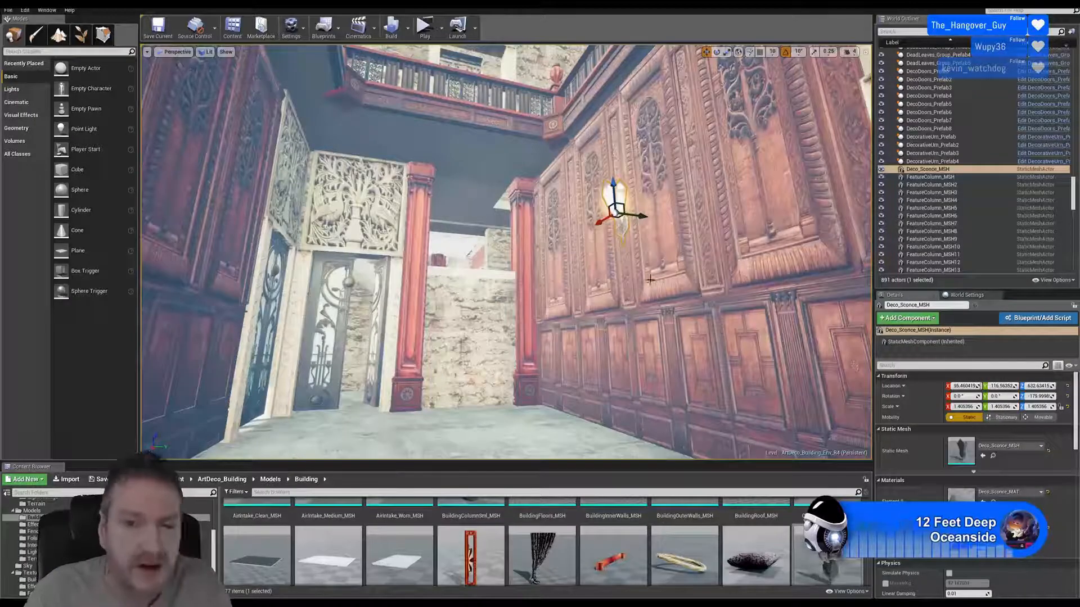
right_click_drag(650, 279, 657, 281)
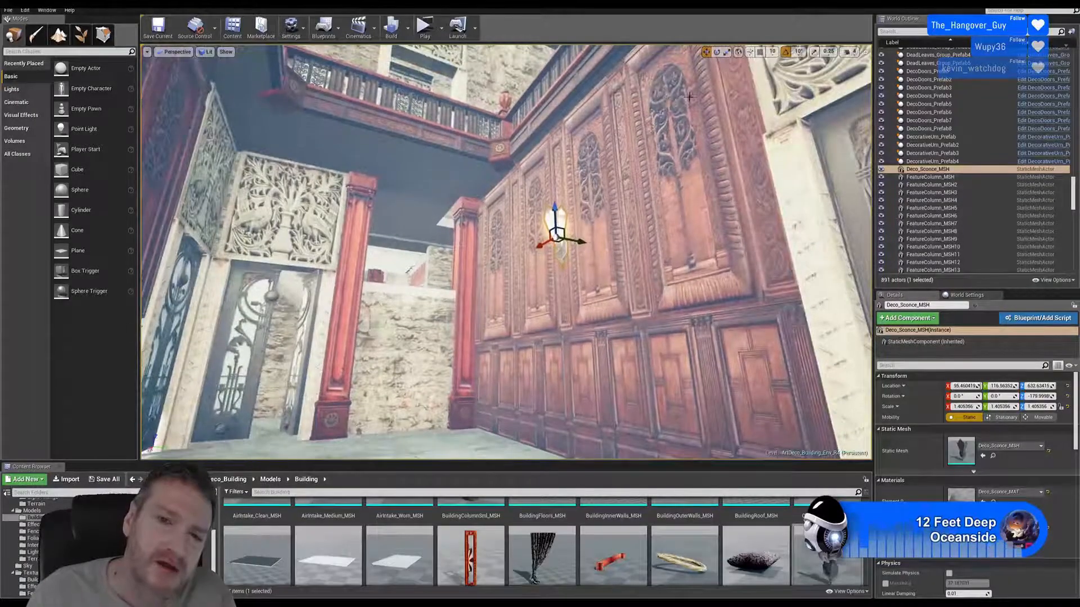
left_click(726, 51)
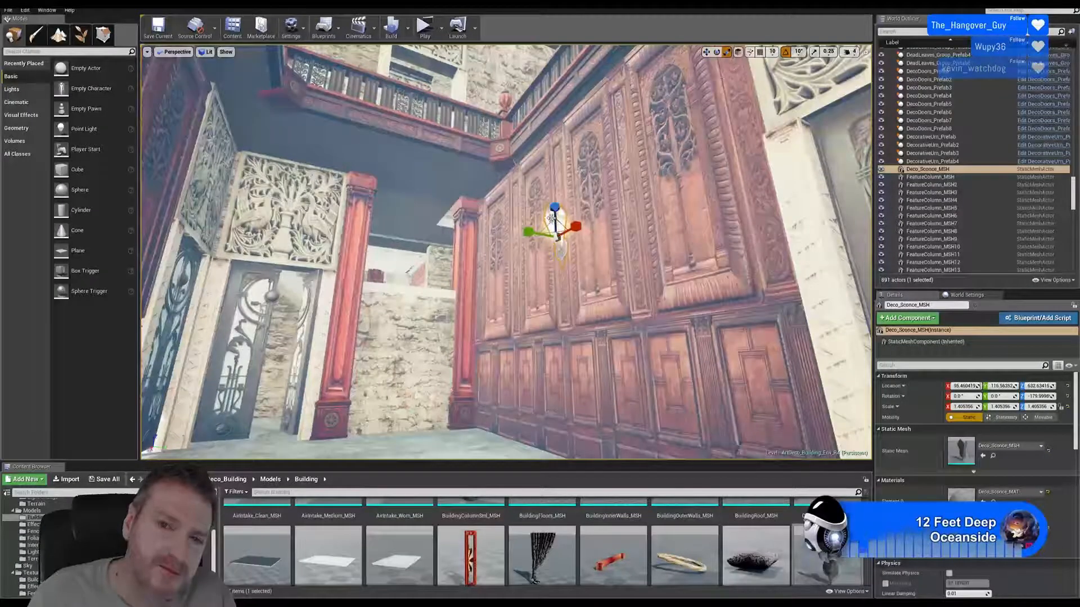
left_click_drag(555, 238, 556, 233)
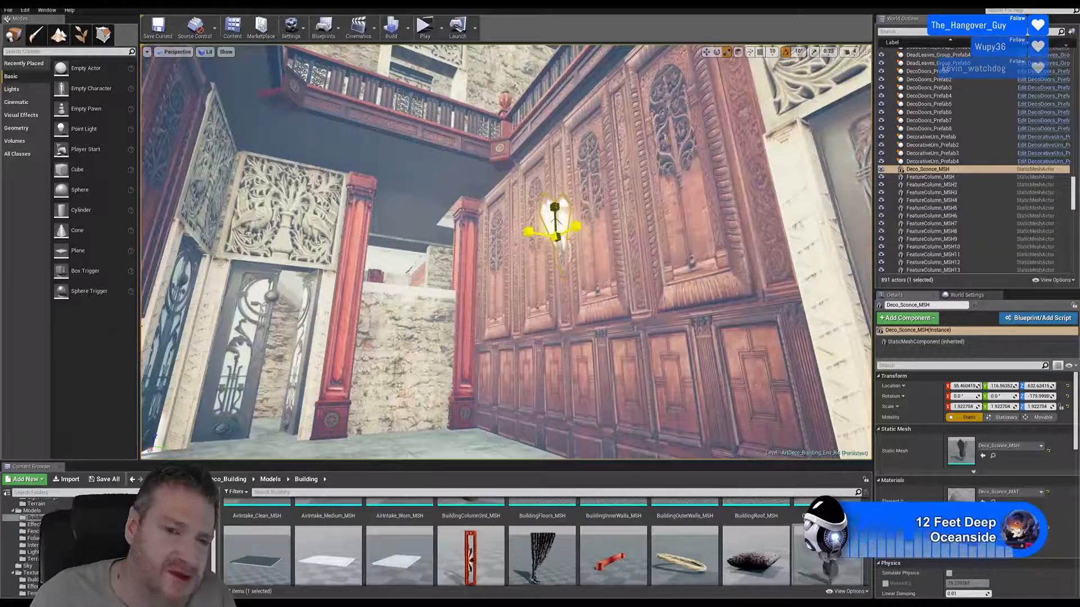
left_click_drag(556, 232, 556, 231)
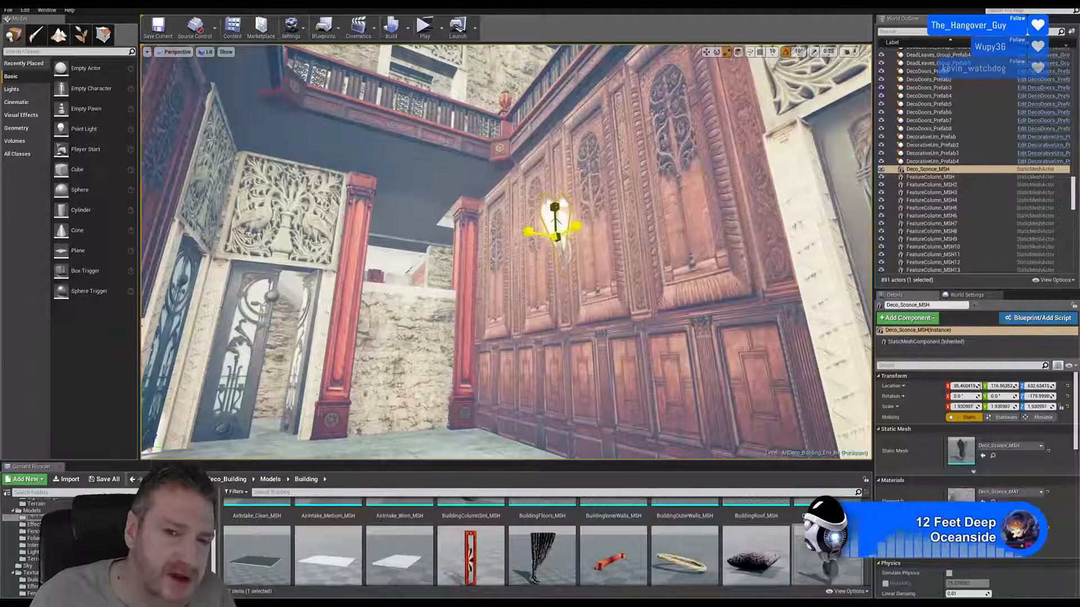
left_click(706, 52)
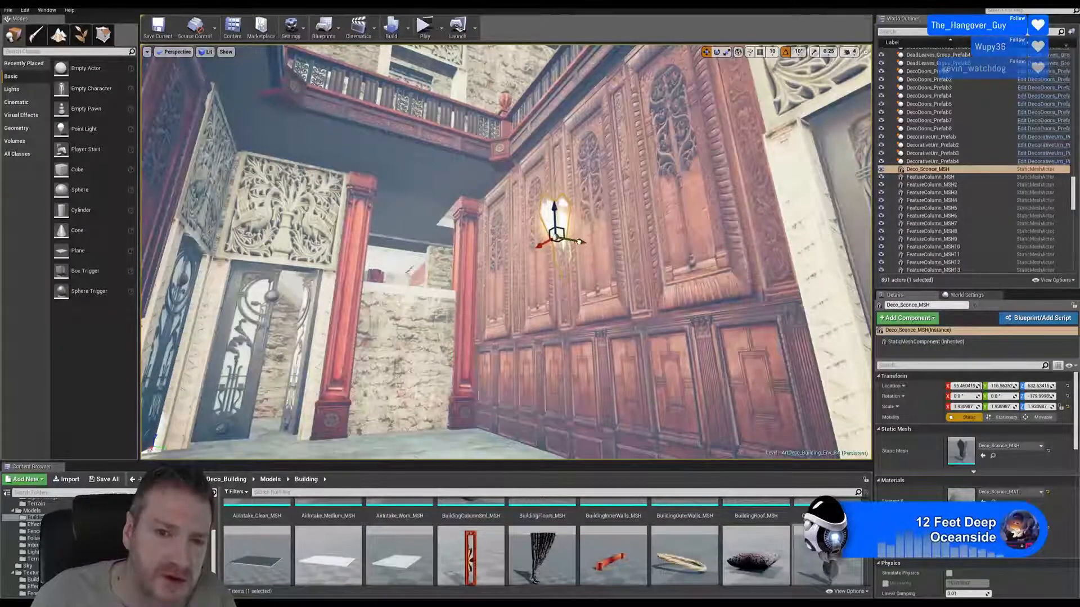
left_click_drag(579, 242, 578, 242)
mouse_move(656, 270)
right_mouse_down()
mouse_move(633, 272)
mouse_move(639, 253)
mouse_move(653, 253)
mouse_move(645, 263)
right_mouse_up()
left_click_drag(588, 210, 587, 213)
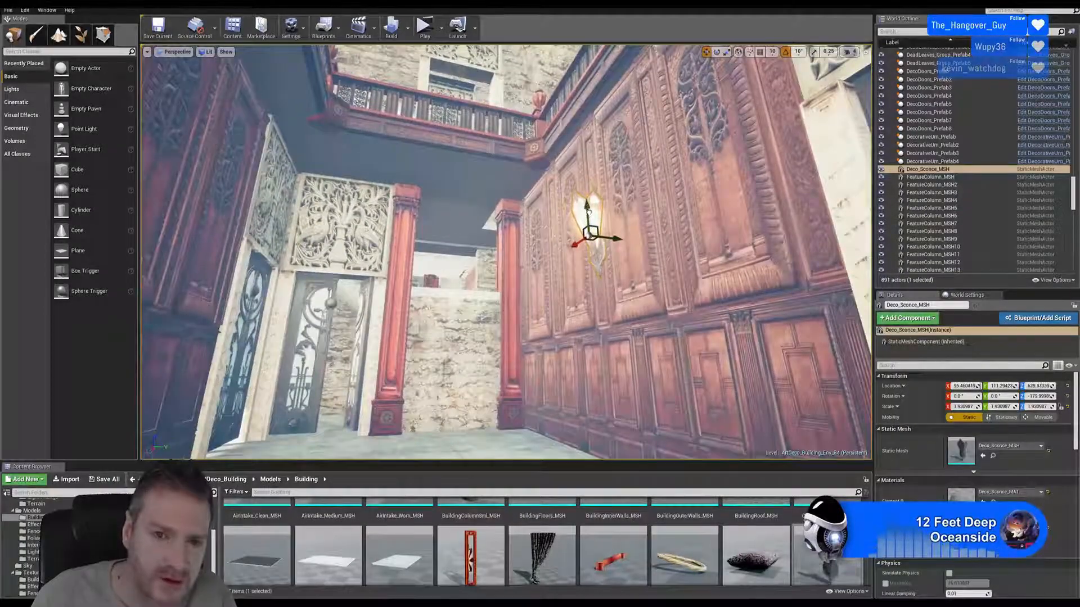
Step: Try pasting the clipboard object at the sconce's location and undo the paste
right_click(595, 217)
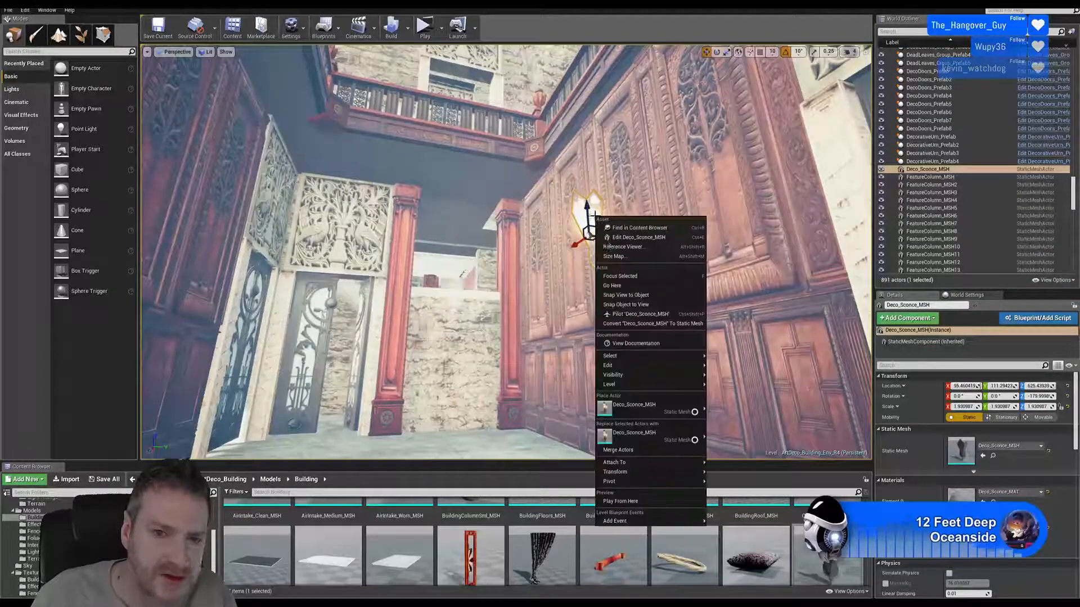
mouse_move(630, 359)
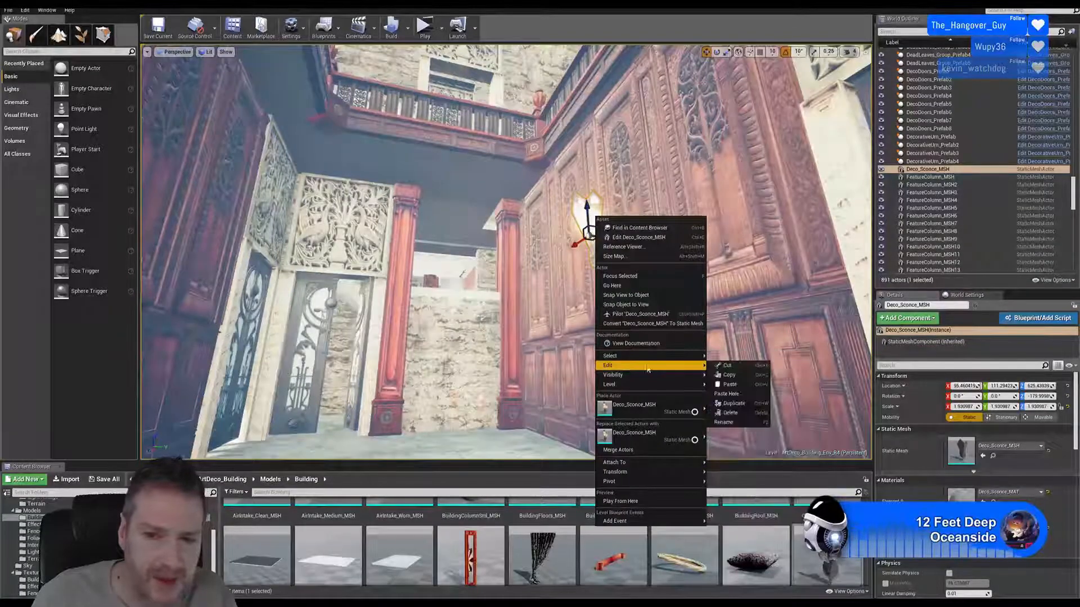
left_click(734, 393)
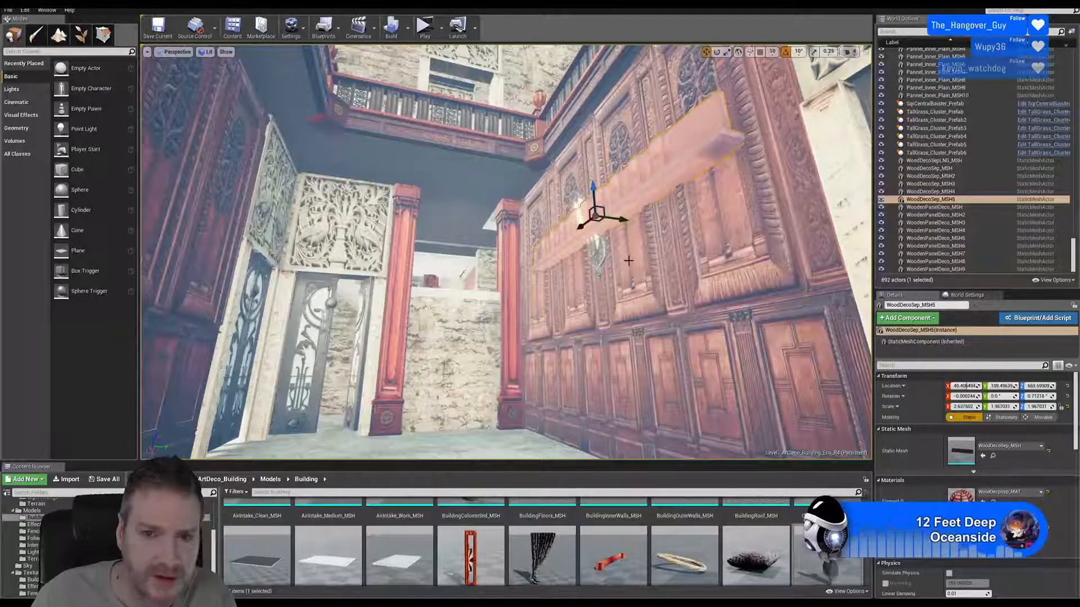
left_click(25, 10)
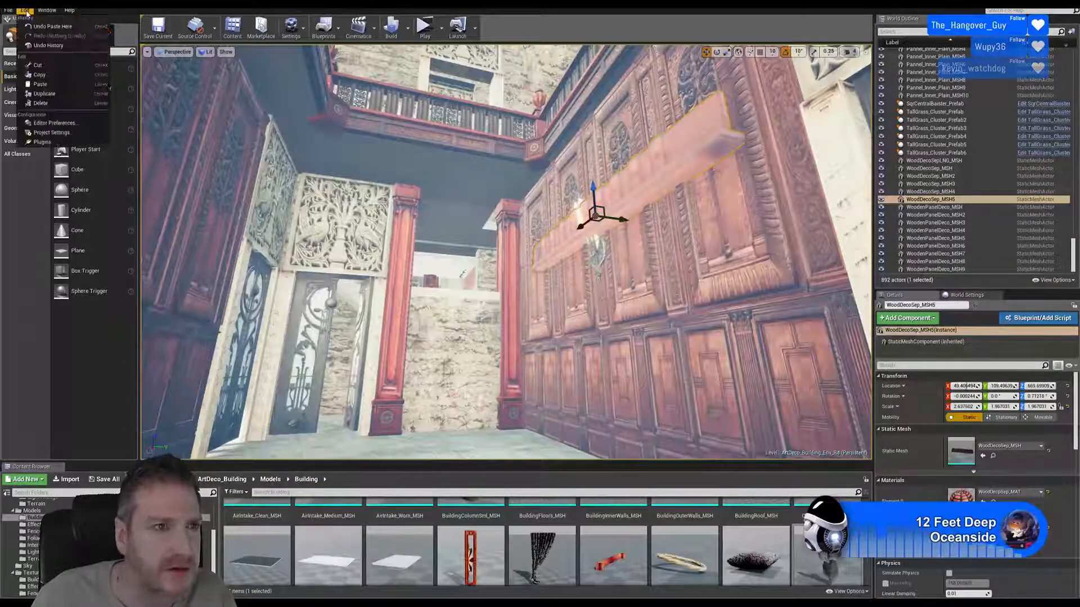
left_click(50, 25)
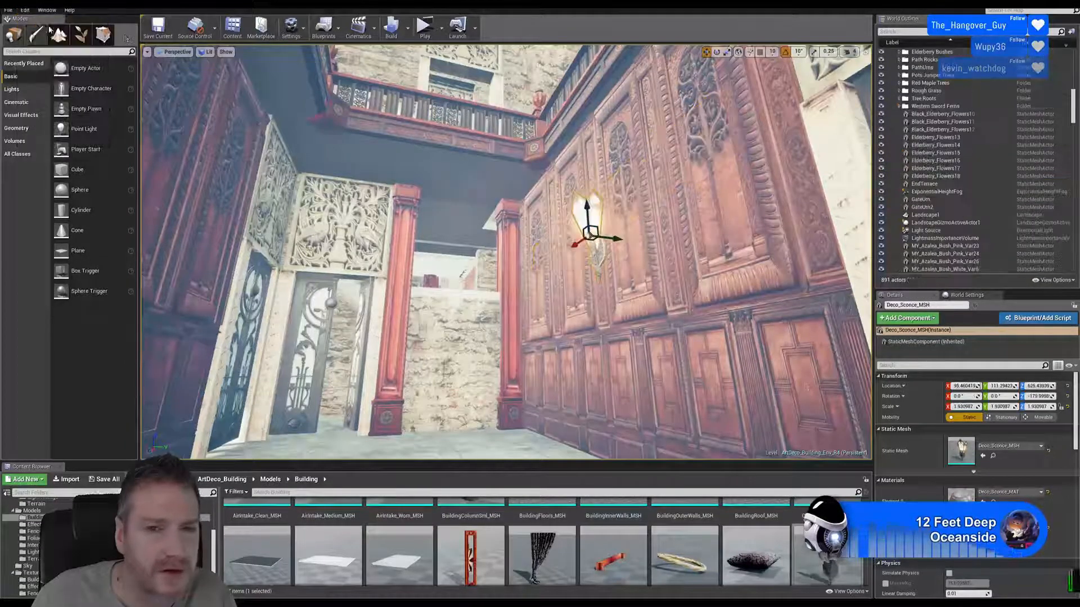
Step: Duplicate the sconce, move the copy along Y to about -240 and rotate it 180 degrees about Z
right_click(596, 211)
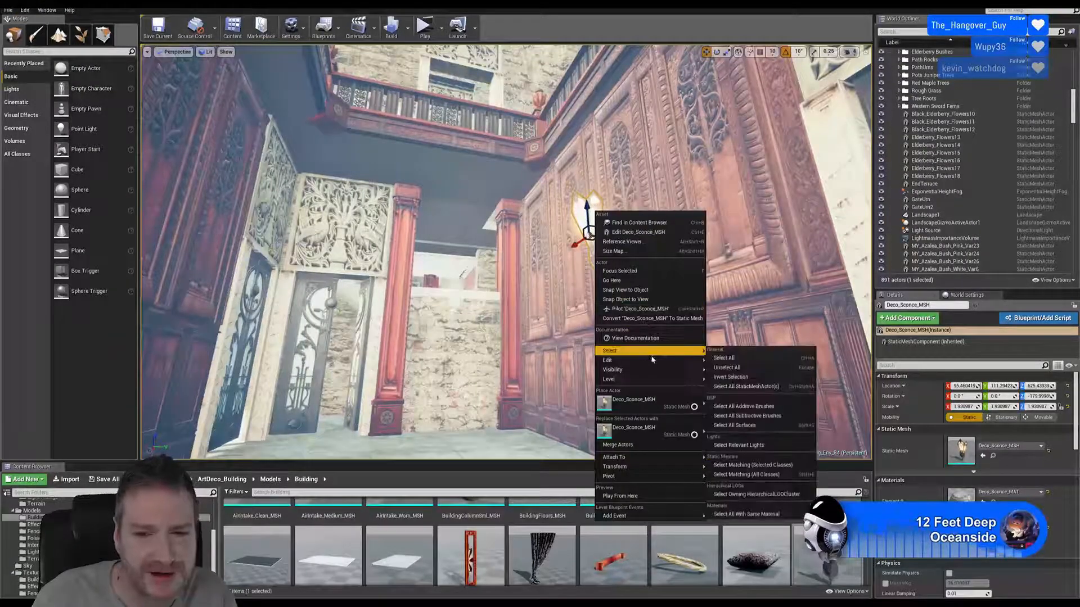
mouse_move(663, 360)
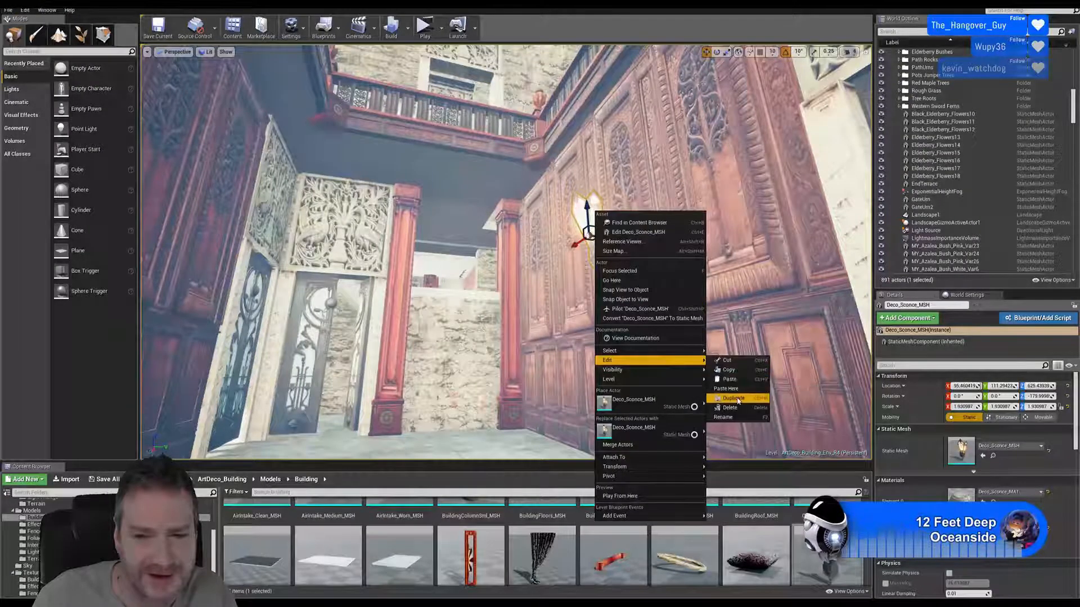
left_click(734, 380)
left_click_drag(609, 243, 504, 229)
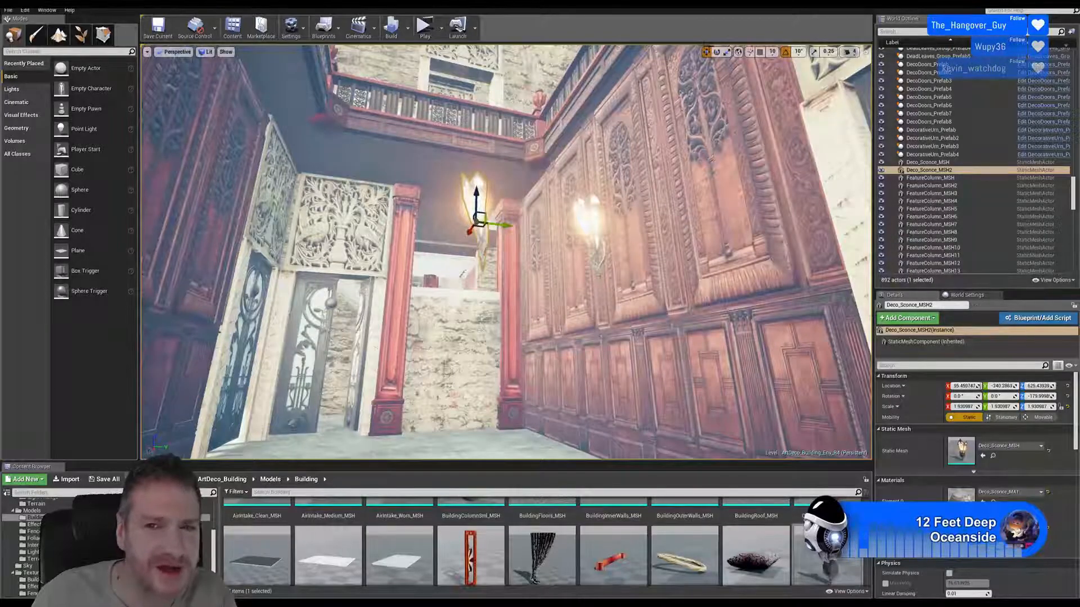
left_click(716, 52)
left_click_drag(456, 209, 489, 196)
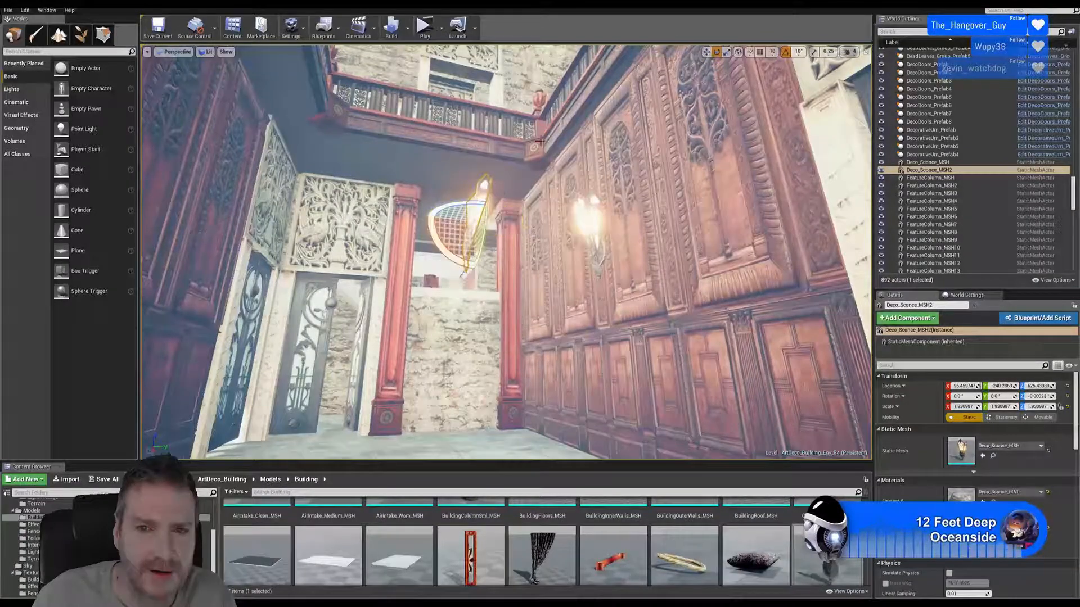
Step: Mount the copied sconce on the opposite wooden wall at Y about -861, centre it at X about 99, and deselect it
left_click(706, 51)
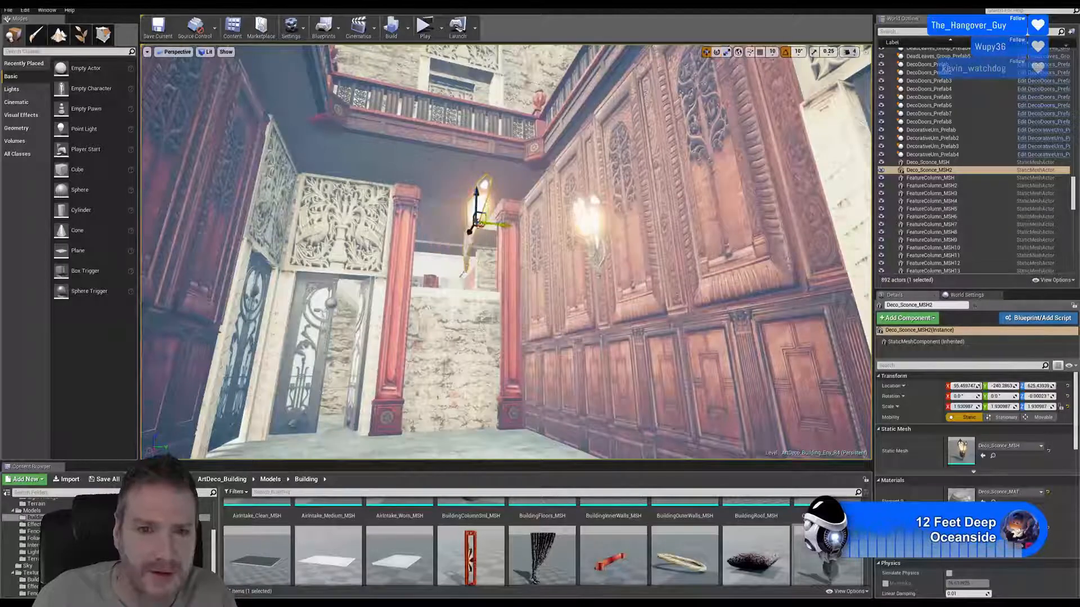
left_click_drag(505, 224, 237, 247)
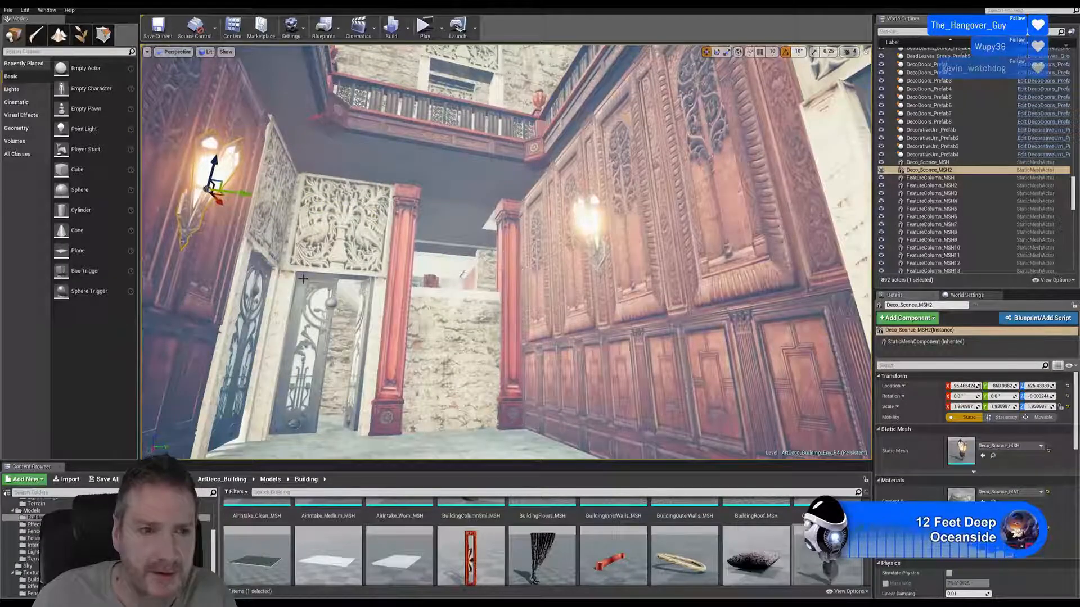
right_click_drag(303, 279, 184, 228)
left_click_drag(504, 238, 506, 238)
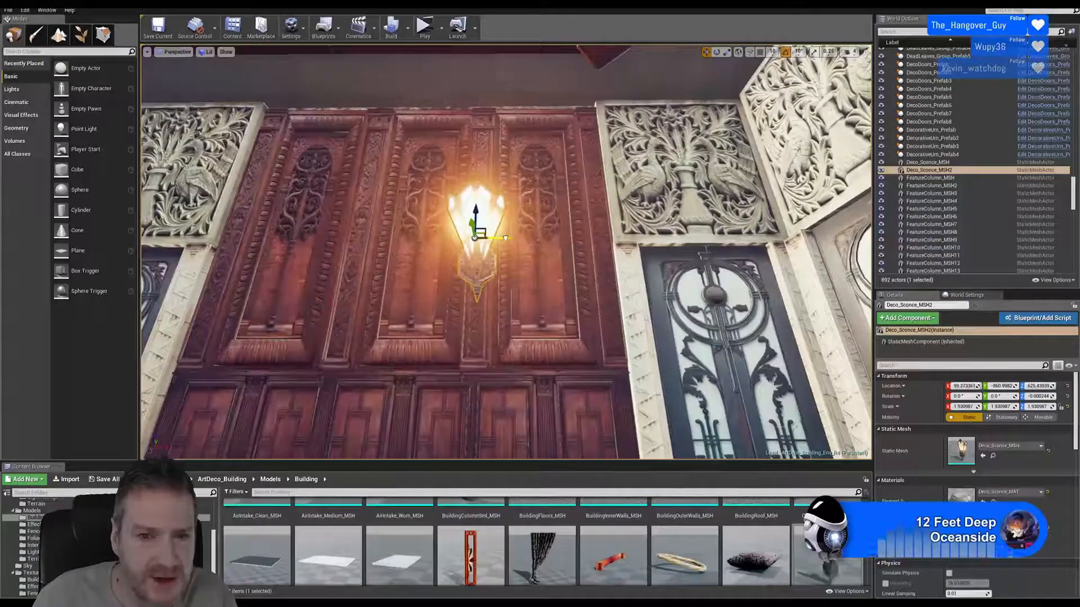
key("Escape")
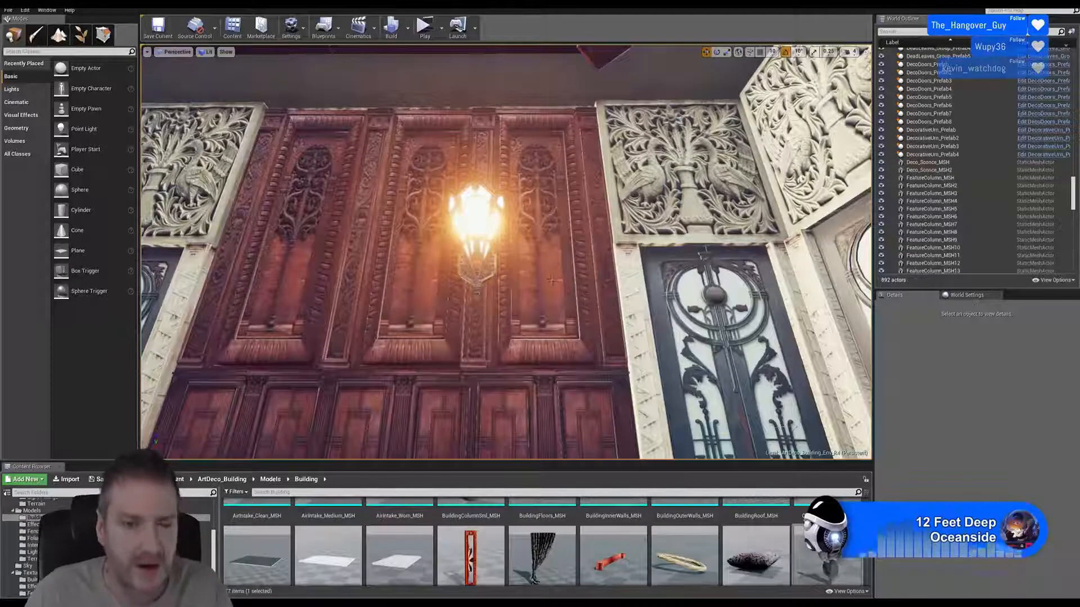
right_click_drag(552, 280, 600, 227)
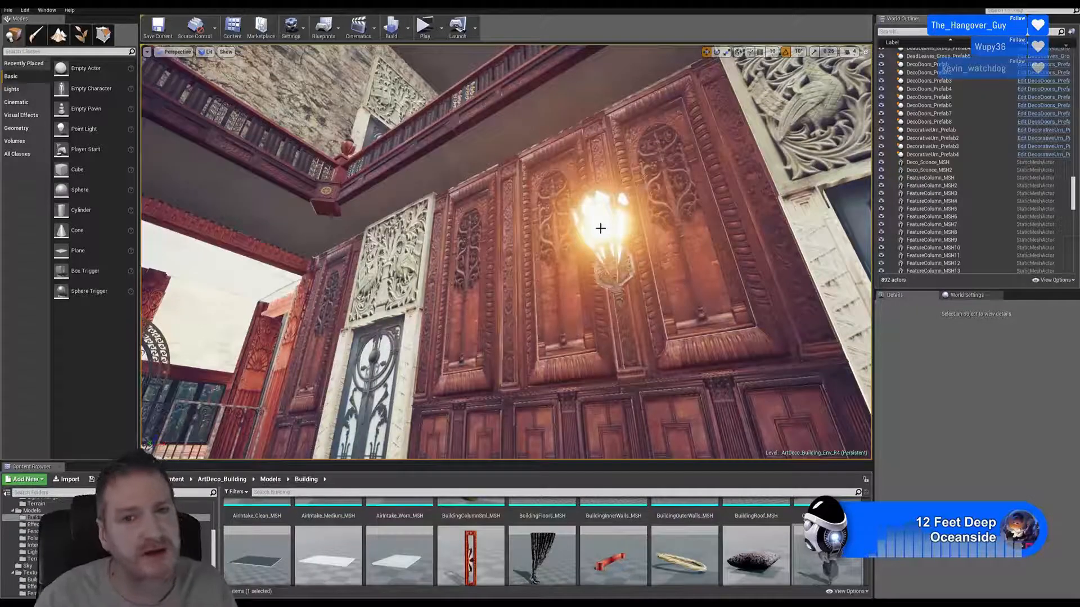
right_click_drag(600, 228, 596, 229)
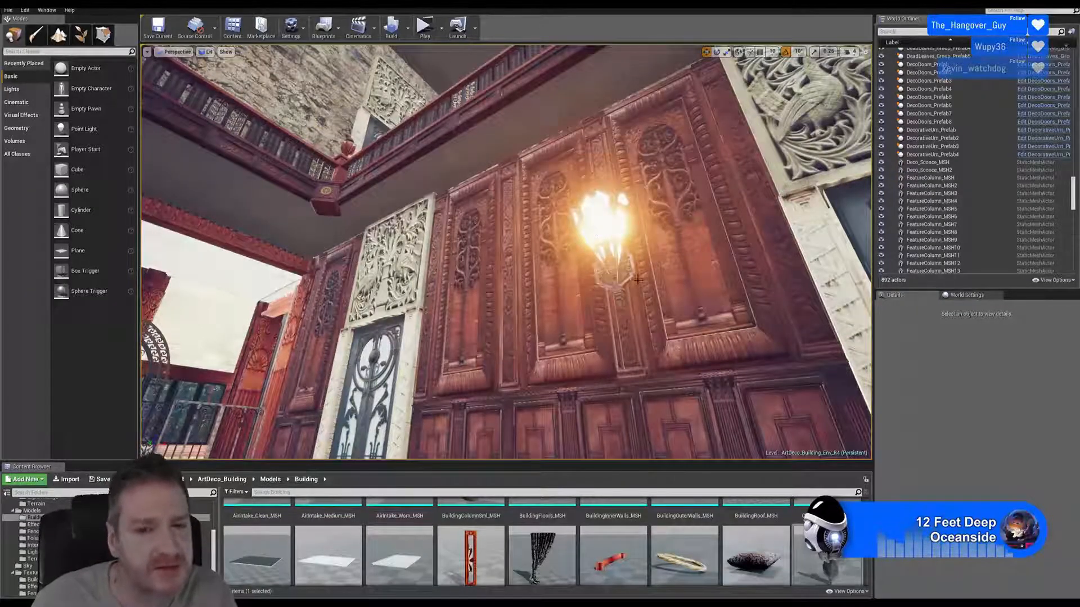